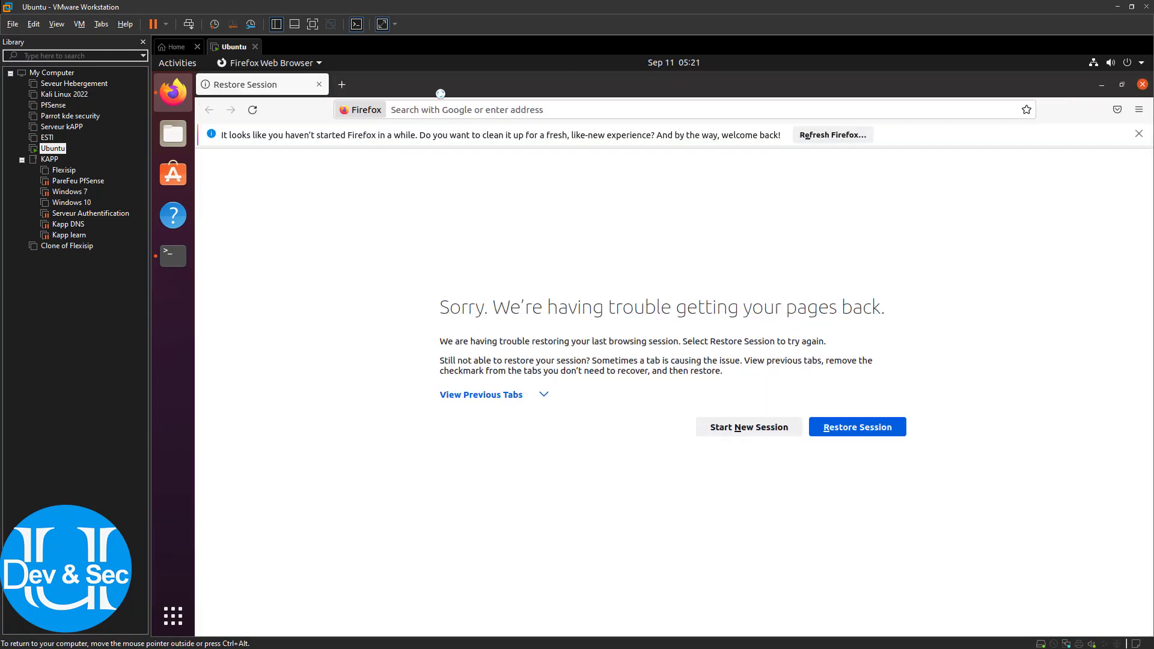
Open a fresh tab and close the failed Restore Session tab
{"action": "left_click", "coordinate": [448, 106]}
{"action": "left_click", "coordinate": [343, 84]}
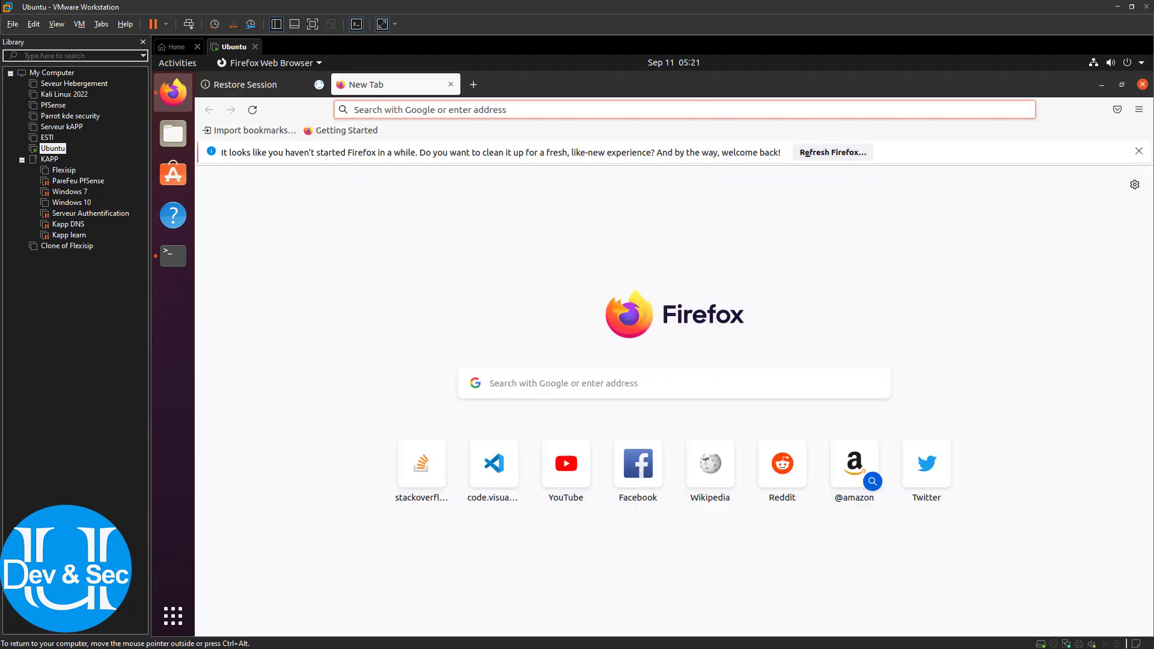
{"action": "left_click", "coordinate": [319, 84]}
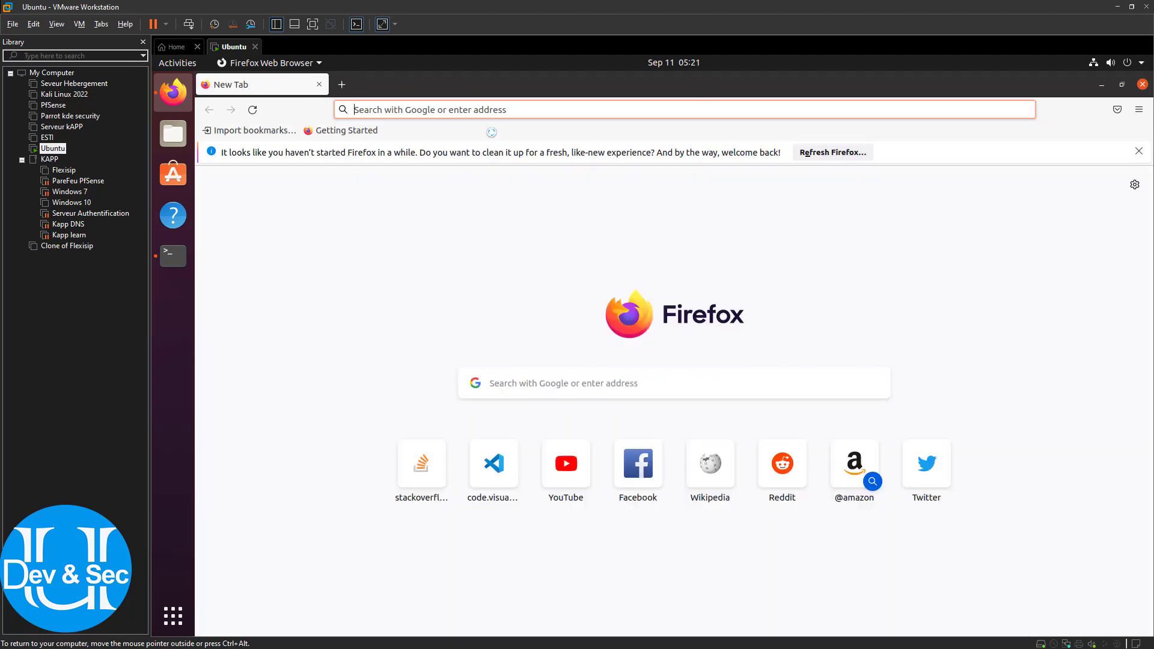
Load google.com, dismiss the Refresh Firefox bar and start typing an iredmail search
{"action": "type", "text": "google.com/"}
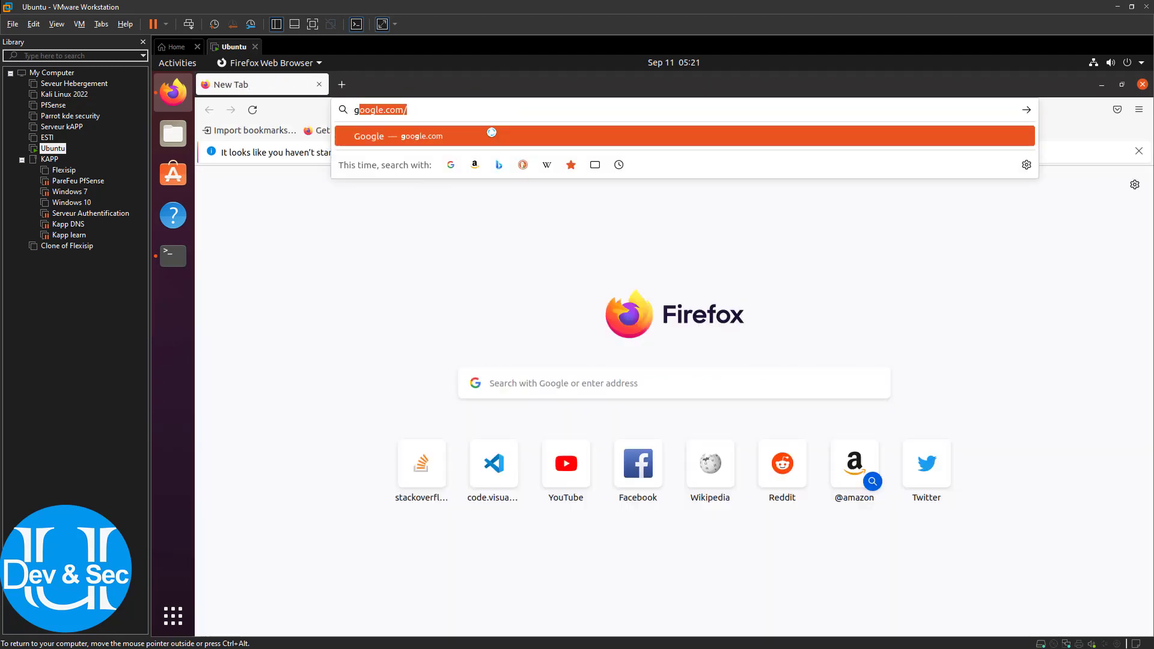
{"action": "key", "text": "Return"}
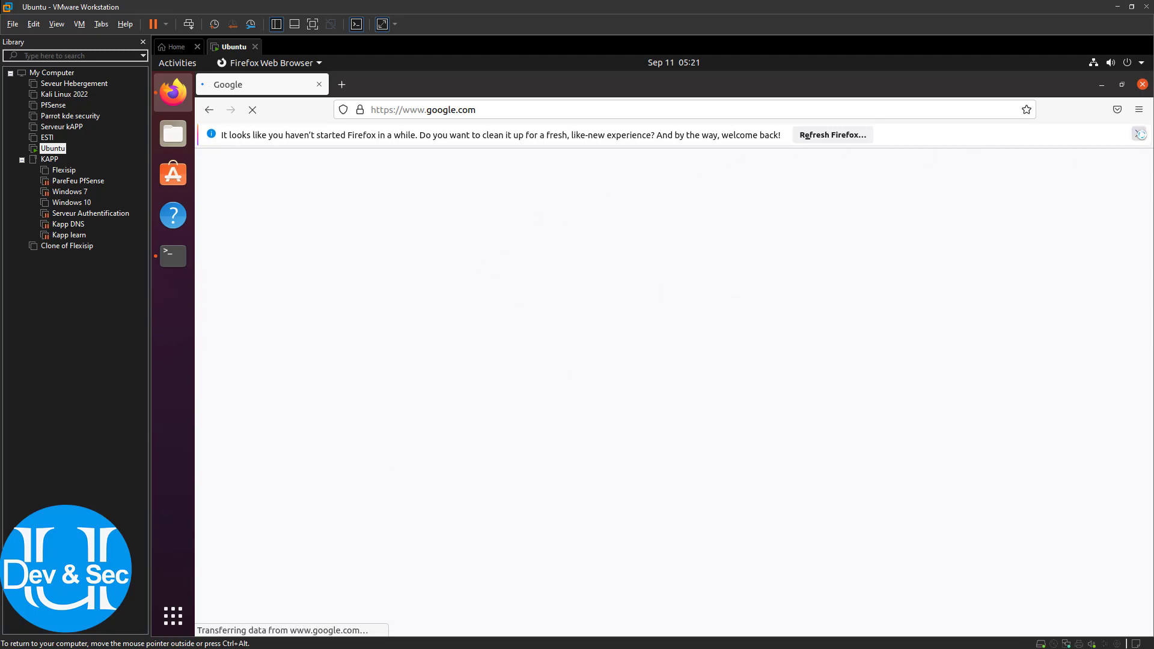
{"action": "left_click", "coordinate": [1140, 134]}
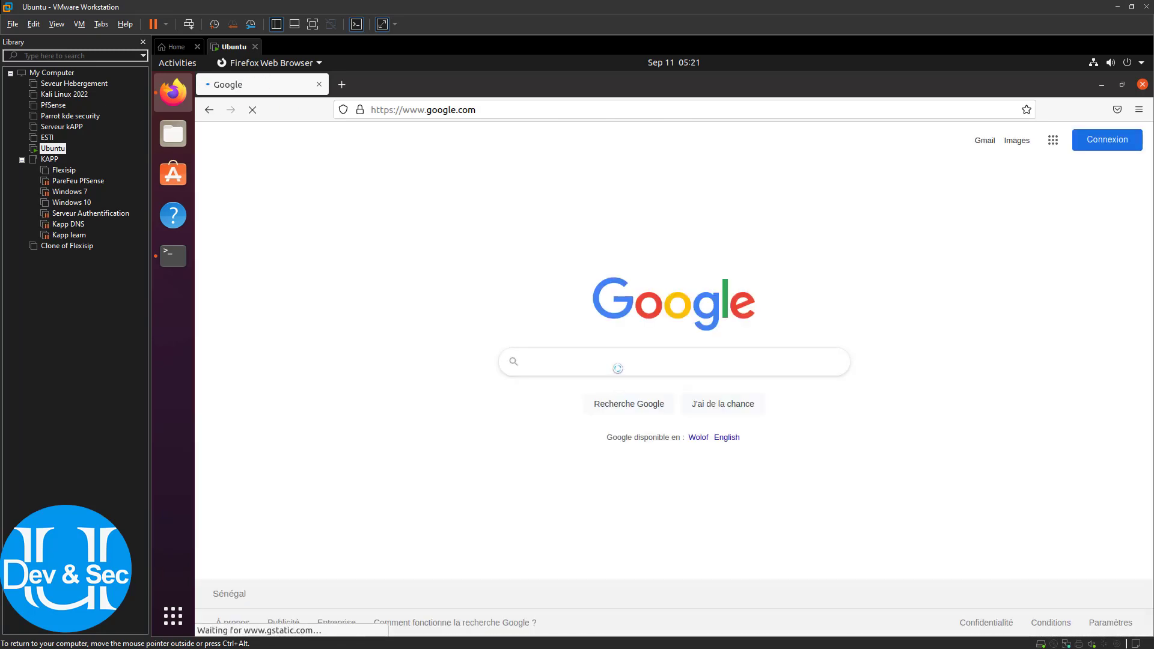
{"action": "type", "text": "iredmail"}
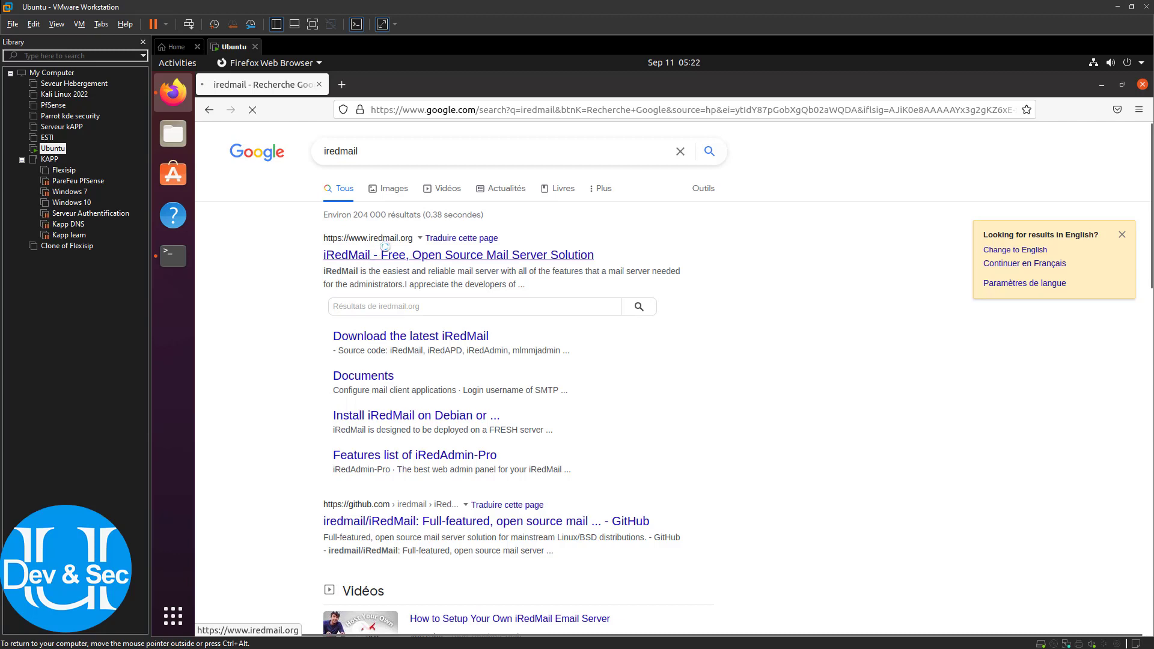
Open the official iRedMail website result and scroll through its homepage
{"action": "left_click", "coordinate": [439, 257]}
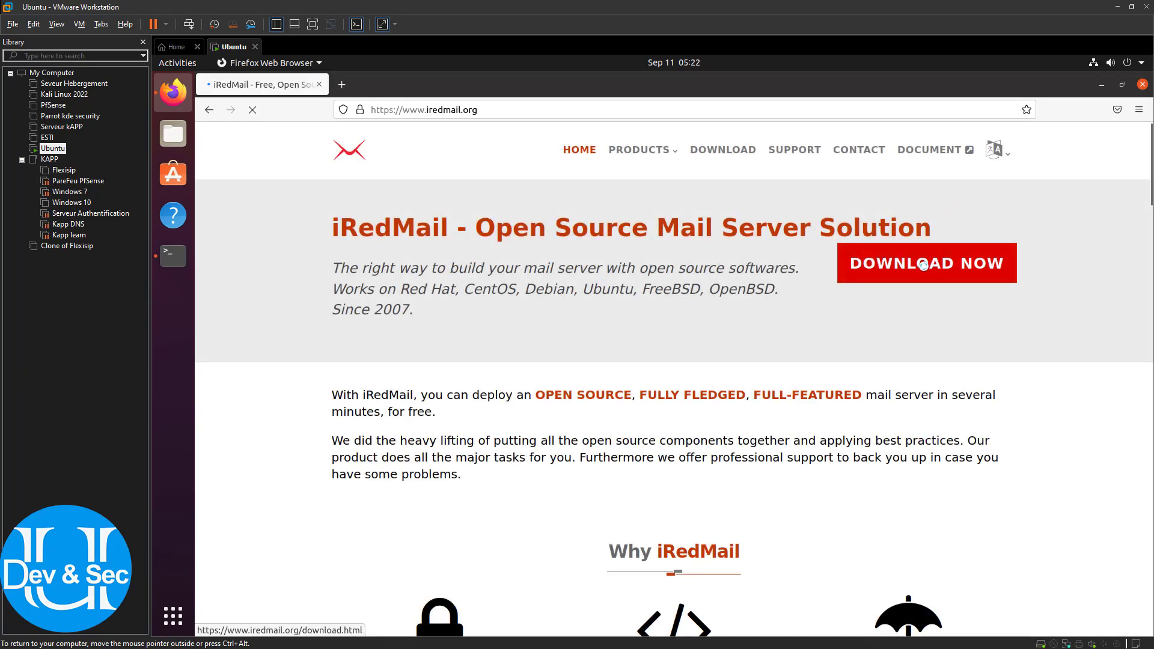
{"action": "scroll", "coordinate": [770, 322], "scroll_direction": "down", "scroll_amount": 10}
{"action": "scroll", "coordinate": [769, 319], "scroll_direction": "down", "scroll_amount": 20}
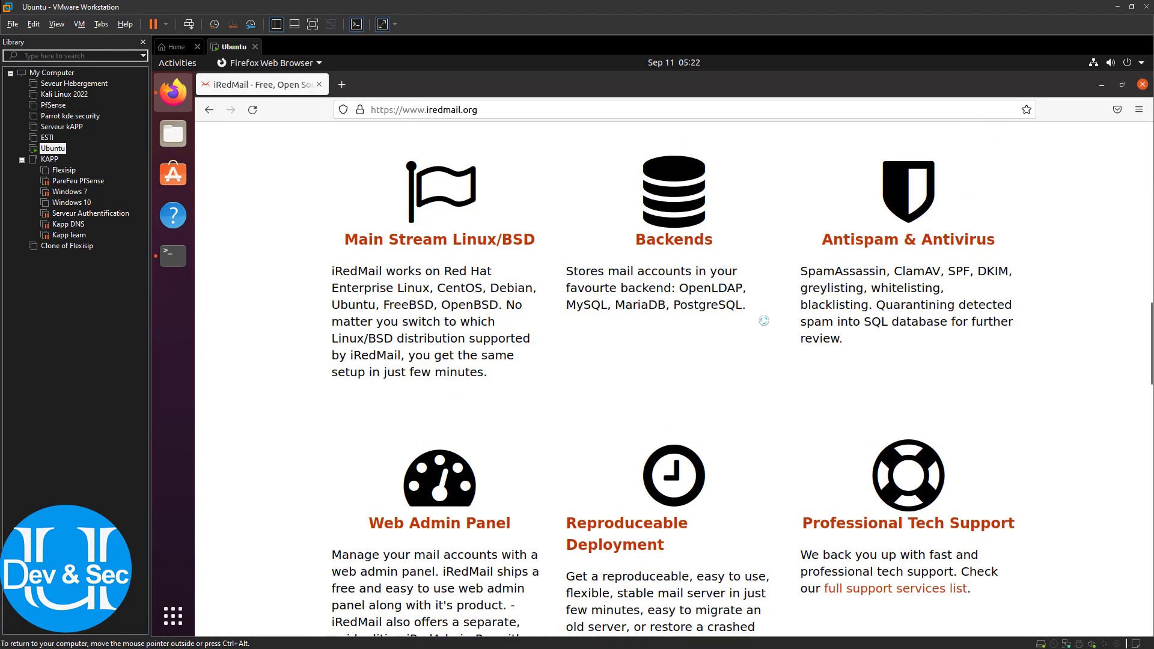
{"action": "scroll", "coordinate": [748, 344], "scroll_direction": "down", "scroll_amount": 8}
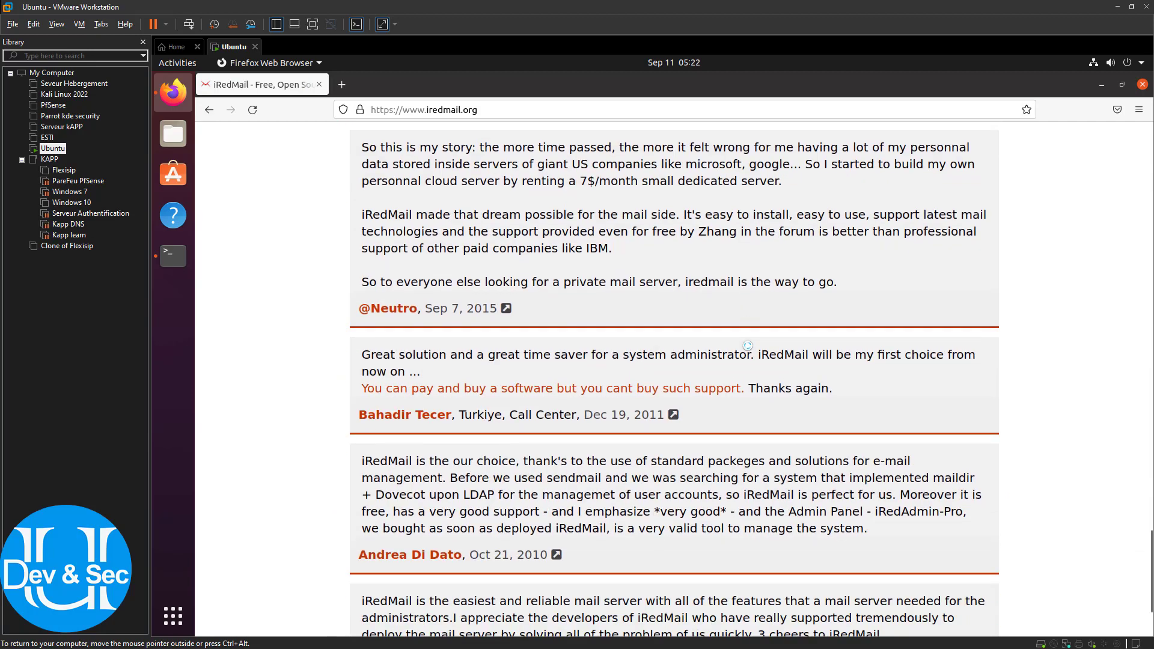
{"action": "scroll", "coordinate": [750, 341], "scroll_direction": "up", "scroll_amount": 4}
{"action": "scroll", "coordinate": [749, 341], "scroll_direction": "up", "scroll_amount": 15}
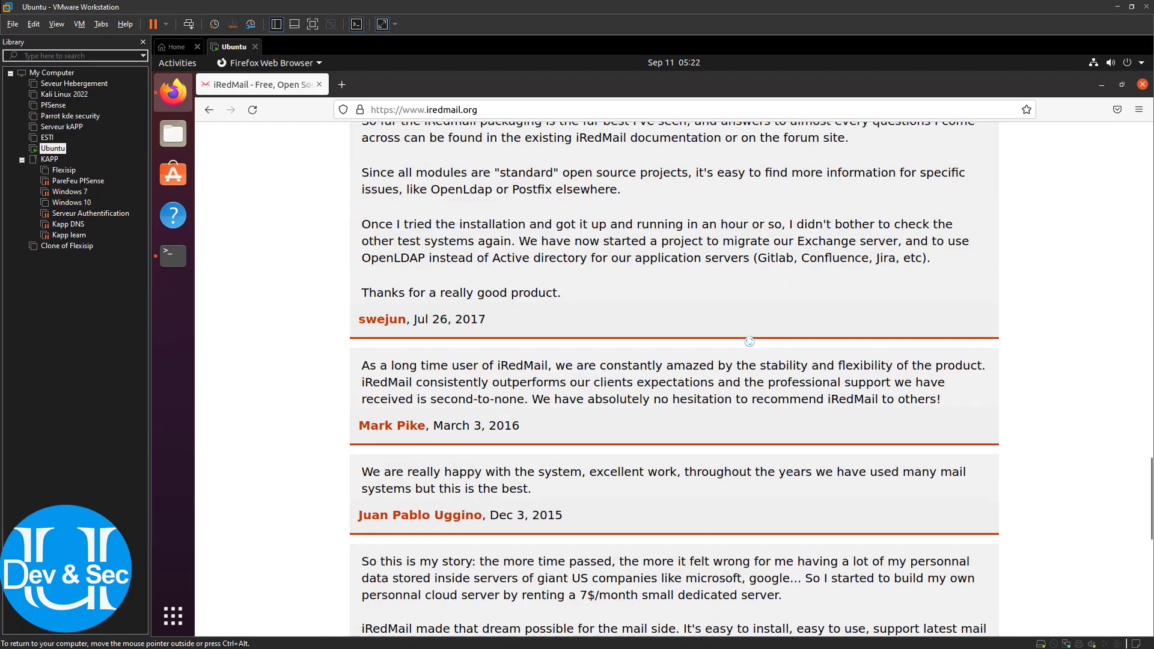
{"action": "scroll", "coordinate": [750, 340], "scroll_direction": "up", "scroll_amount": 5}
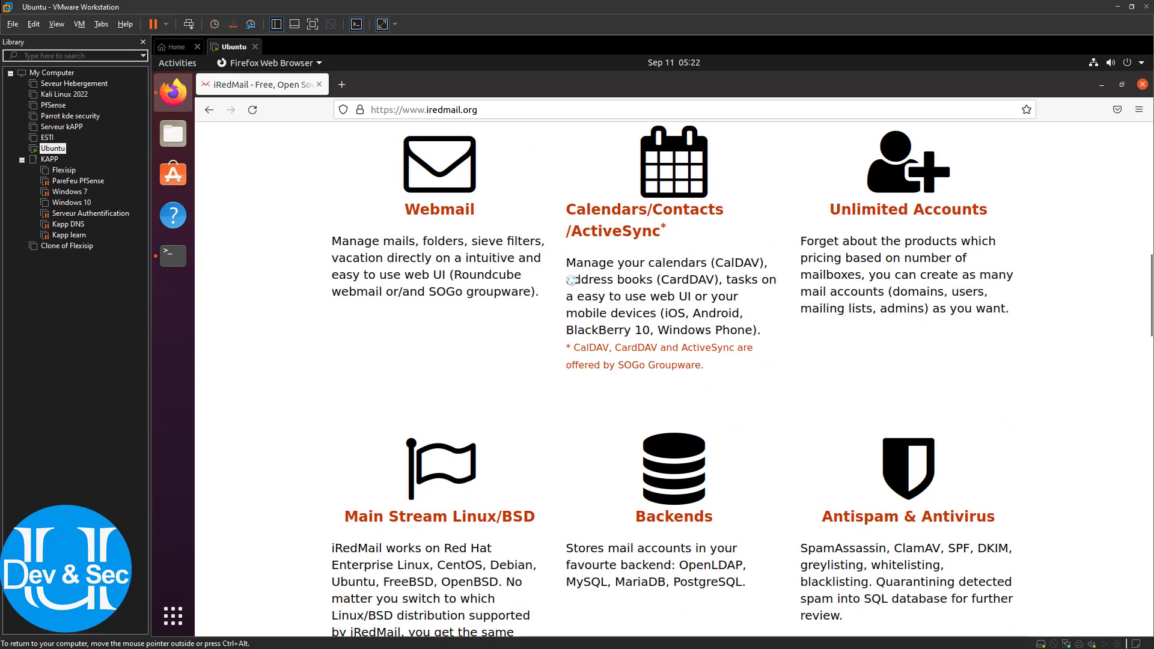
Open and close the page context menu and the Firefox main menu without choosing anything
{"action": "right_click", "coordinate": [1087, 187]}
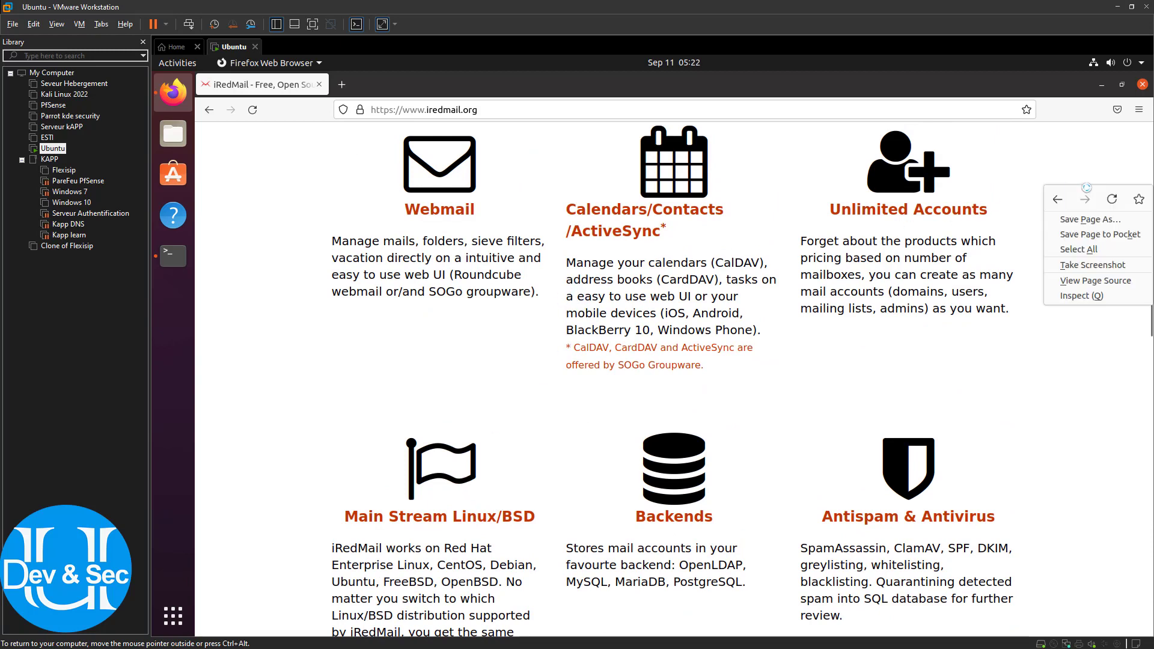
{"action": "left_click", "coordinate": [1140, 110]}
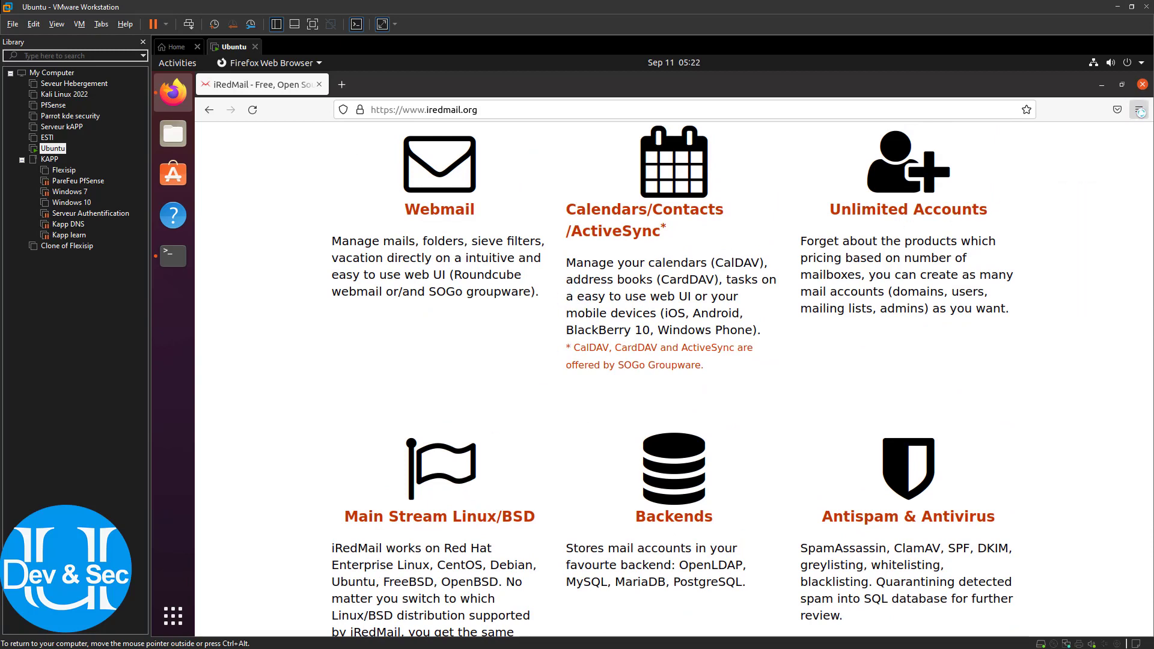
{"action": "left_click", "coordinate": [1140, 110]}
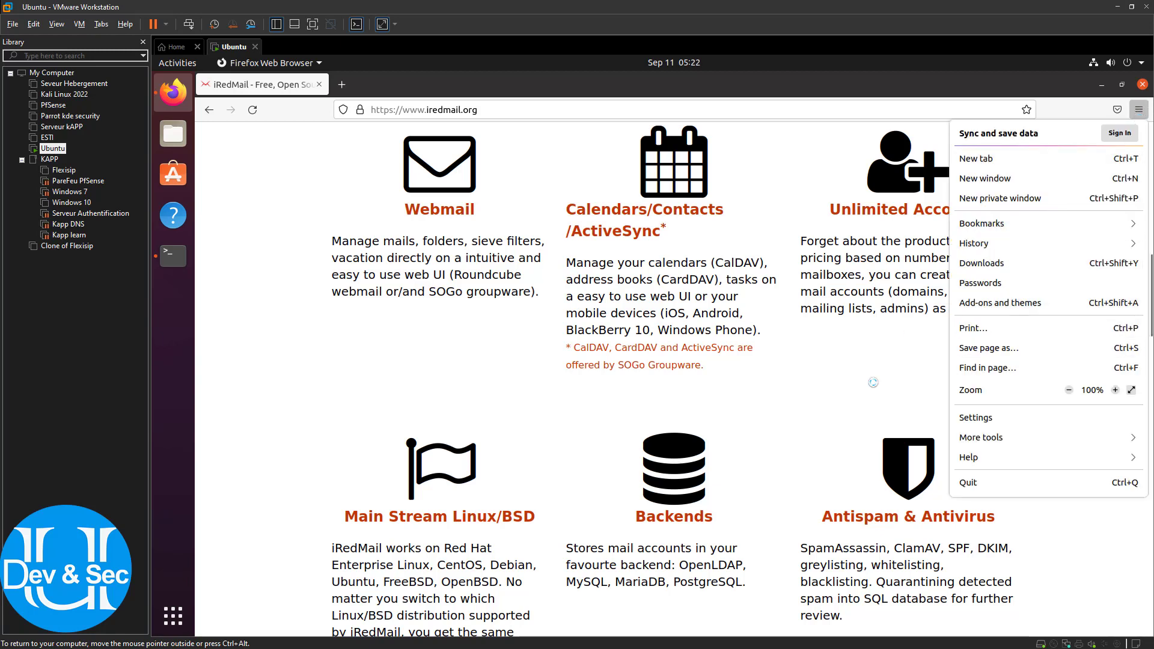
{"action": "left_click", "coordinate": [863, 349]}
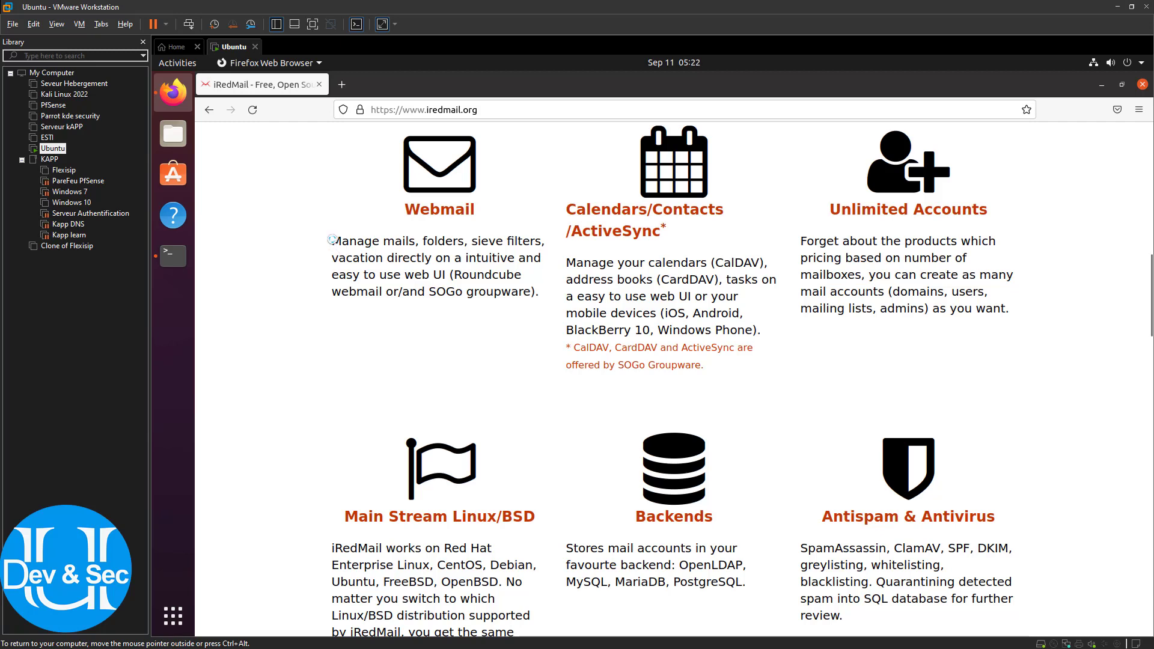
Highlight the Calendars/Contacts, Antispam & Antivirus and Backends feature descriptions
{"action": "left_click_drag", "start_coordinate": [332, 240], "coordinate": [723, 348]}
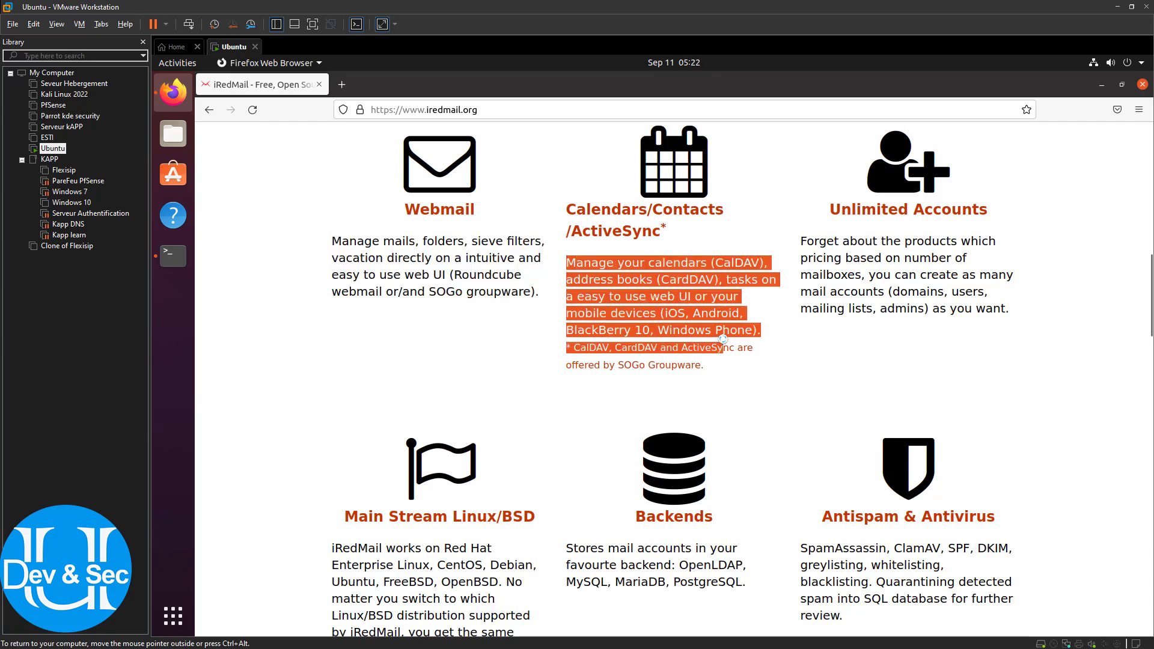
{"action": "left_click_drag", "start_coordinate": [811, 238], "coordinate": [866, 372]}
{"action": "scroll", "coordinate": [866, 372], "scroll_direction": "down", "scroll_amount": 3}
{"action": "left_click_drag", "start_coordinate": [796, 406], "coordinate": [864, 488]}
{"action": "left_click", "coordinate": [957, 401]}
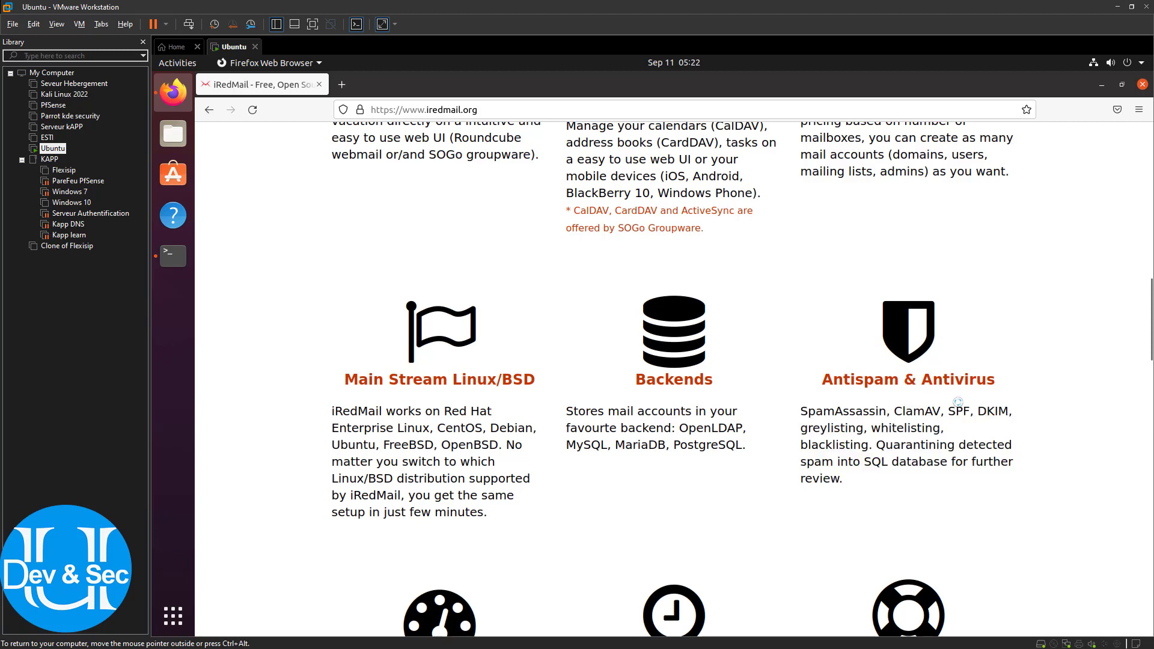
{"action": "left_click_drag", "start_coordinate": [801, 413], "coordinate": [875, 424]}
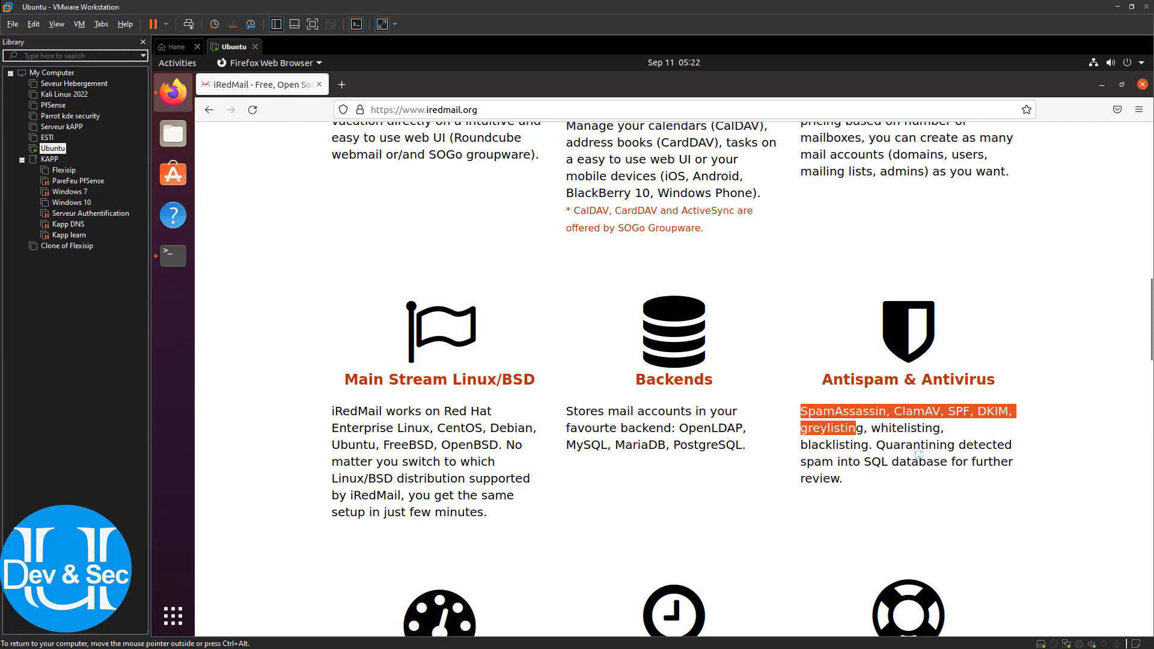
{"action": "left_click_drag", "start_coordinate": [922, 480], "coordinate": [824, 402]}
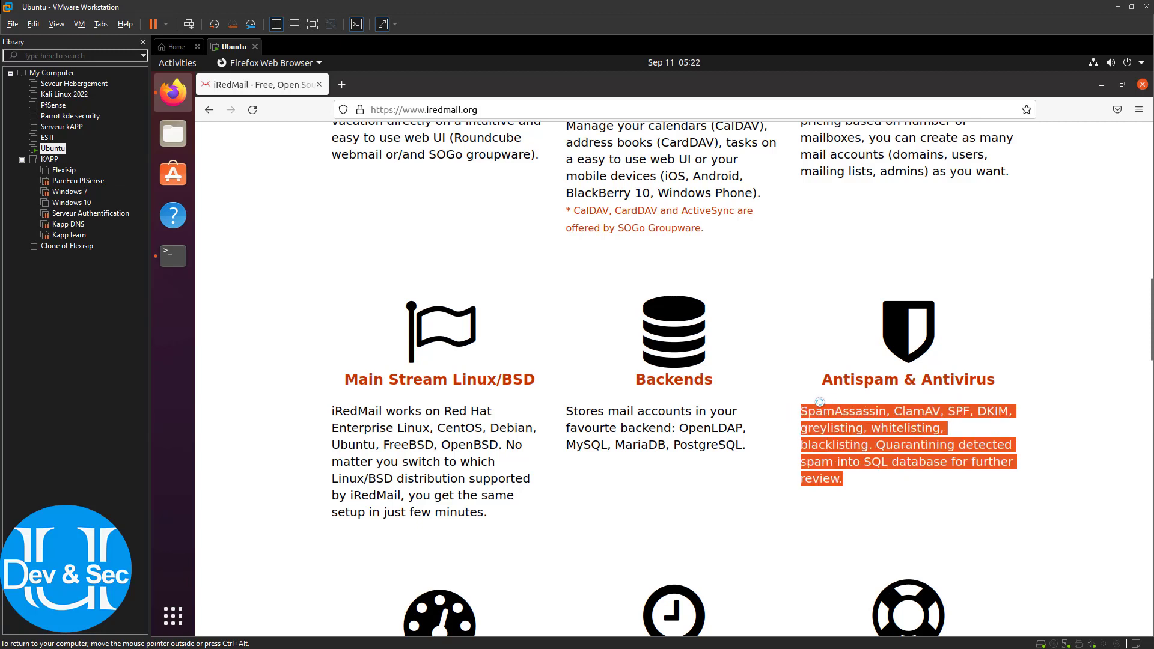
{"action": "left_click_drag", "start_coordinate": [566, 411], "coordinate": [741, 439]}
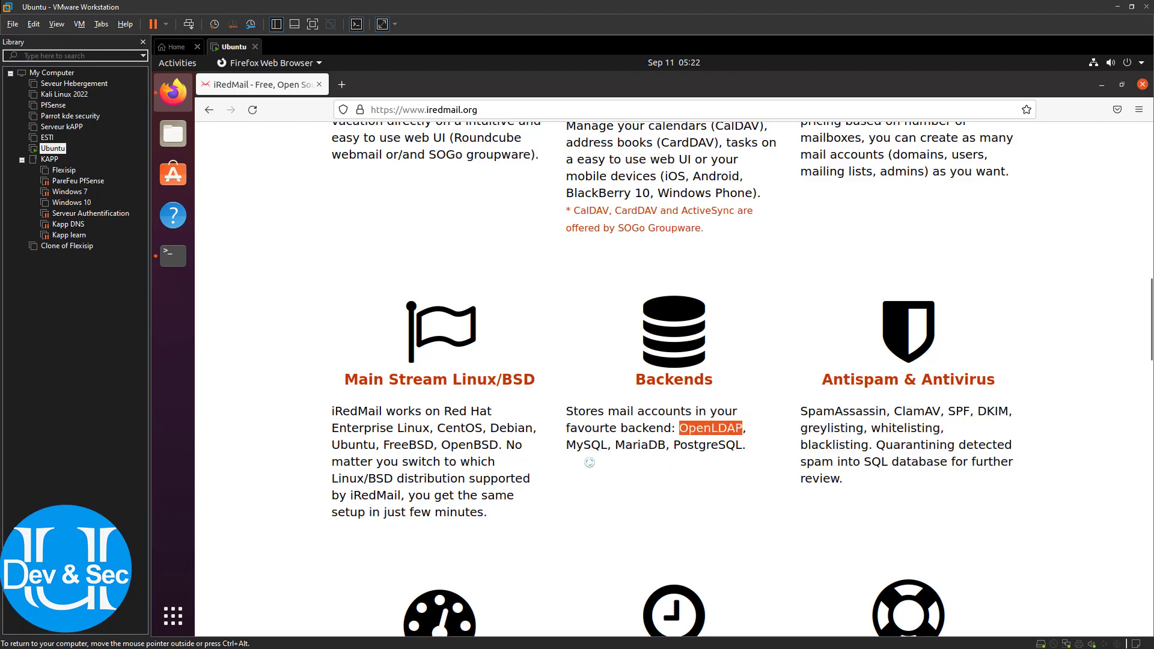
{"action": "left_click_drag", "start_coordinate": [569, 451], "coordinate": [680, 434]}
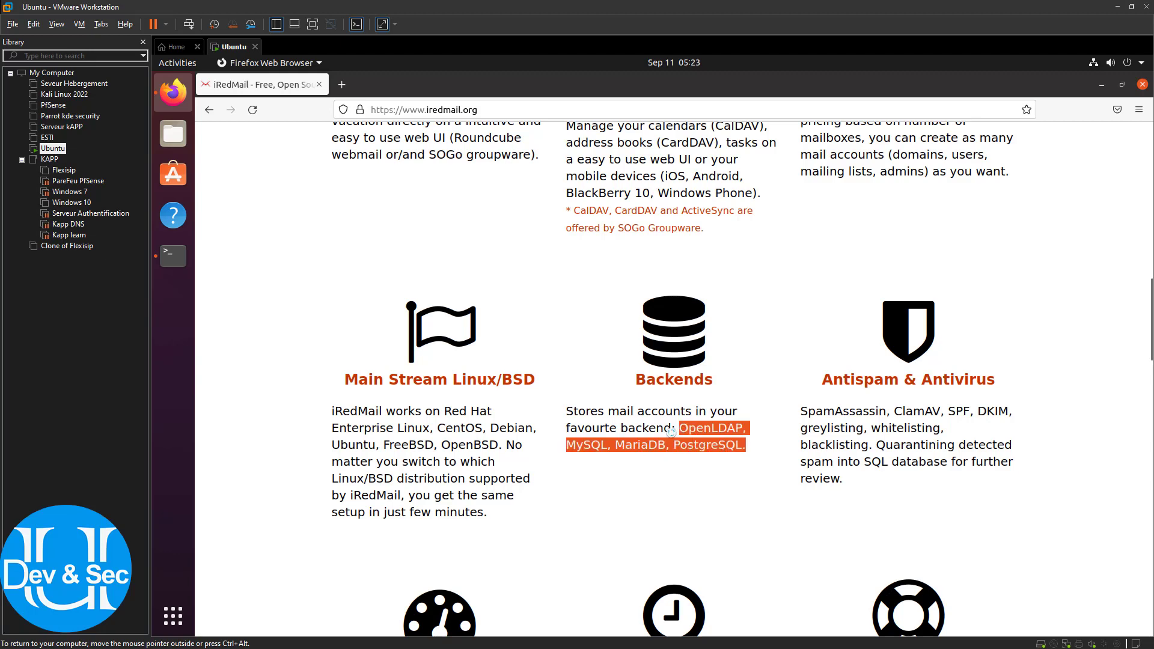
{"action": "scroll", "coordinate": [507, 433], "scroll_direction": "down", "scroll_amount": 2}
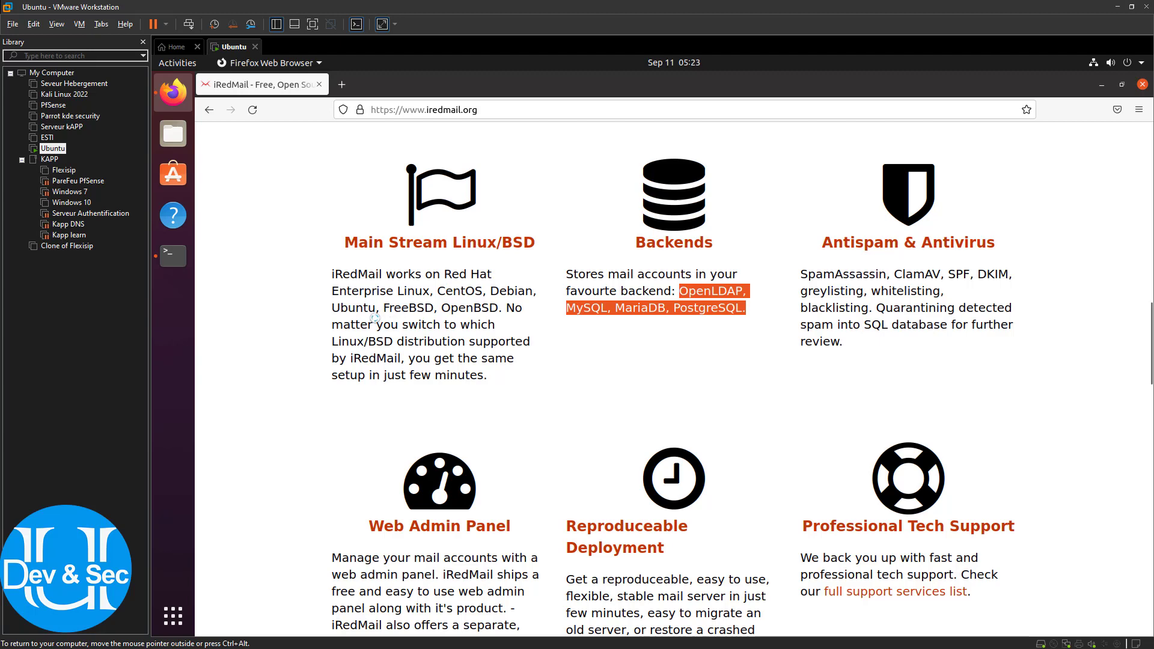
{"action": "left_click_drag", "start_coordinate": [376, 312], "coordinate": [365, 307]}
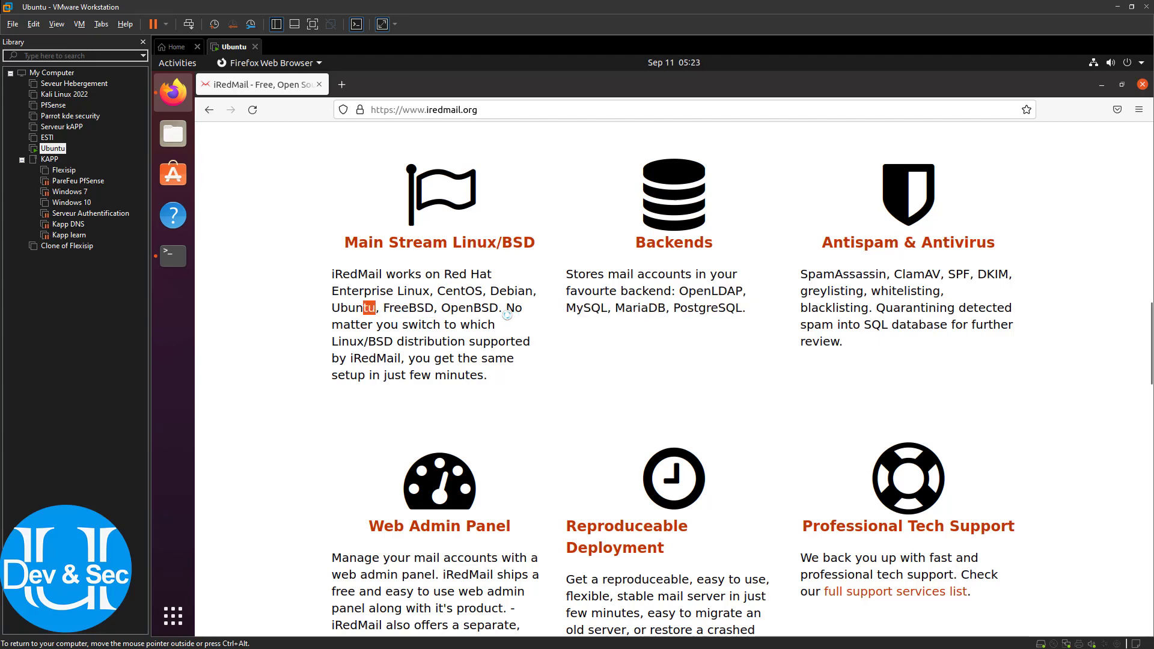
{"action": "scroll", "coordinate": [502, 334], "scroll_direction": "down", "scroll_amount": 2}
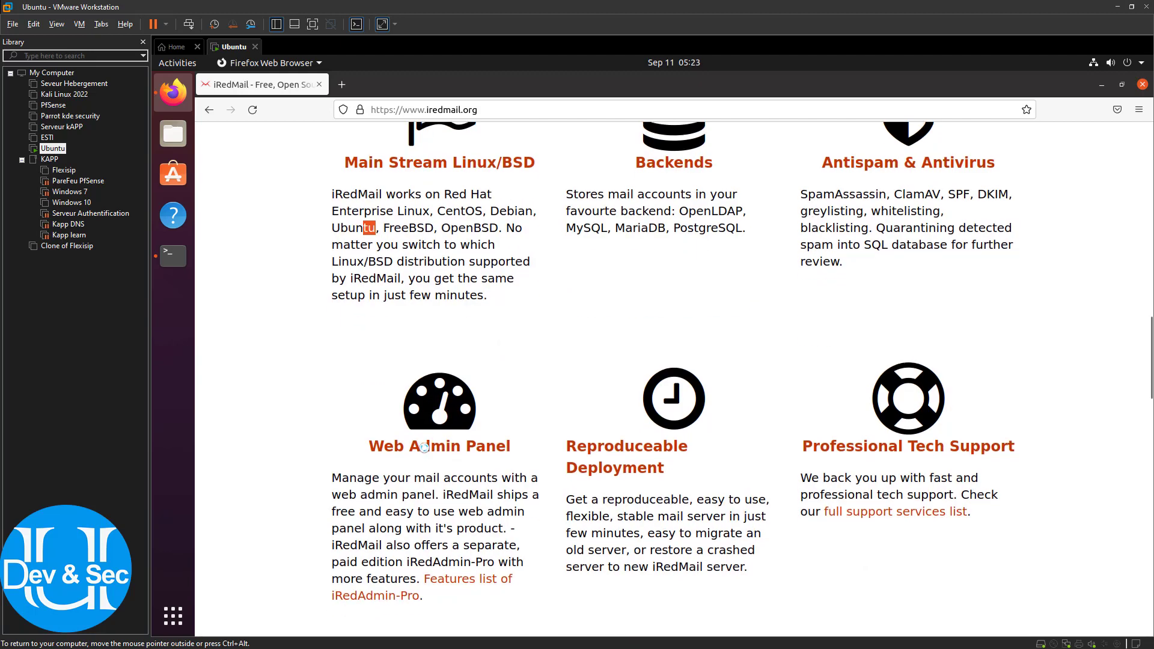
{"action": "scroll", "coordinate": [424, 448], "scroll_direction": "down", "scroll_amount": 3}
{"action": "left_click_drag", "start_coordinate": [372, 317], "coordinate": [508, 331]}
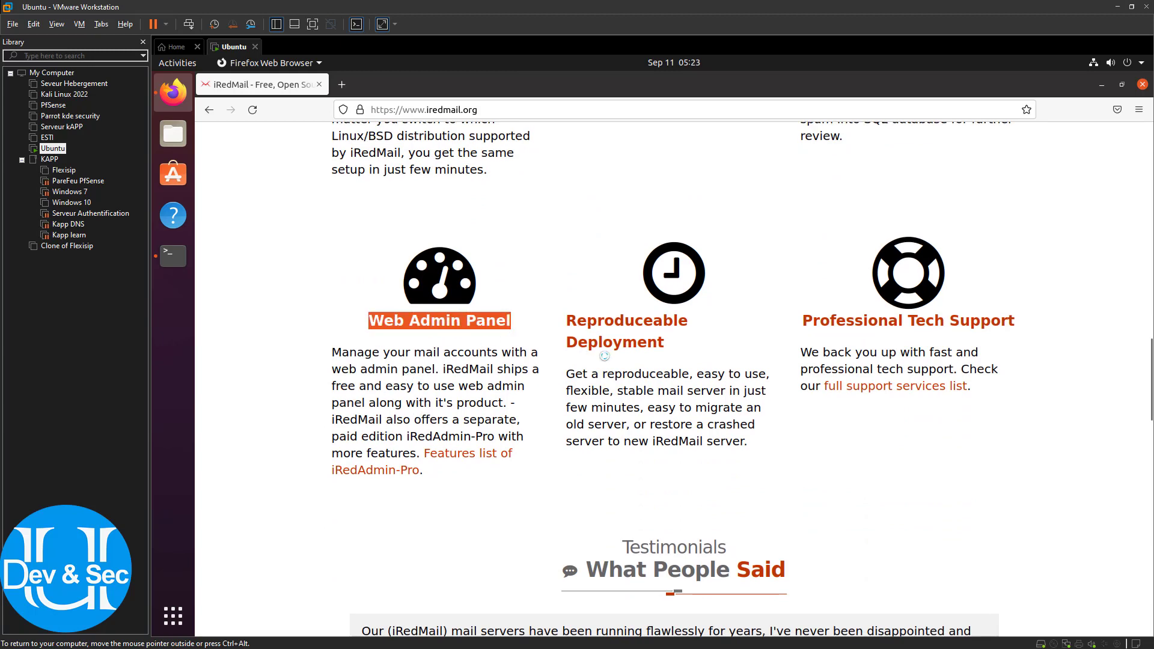
{"action": "scroll", "coordinate": [914, 379], "scroll_direction": "down", "scroll_amount": 2}
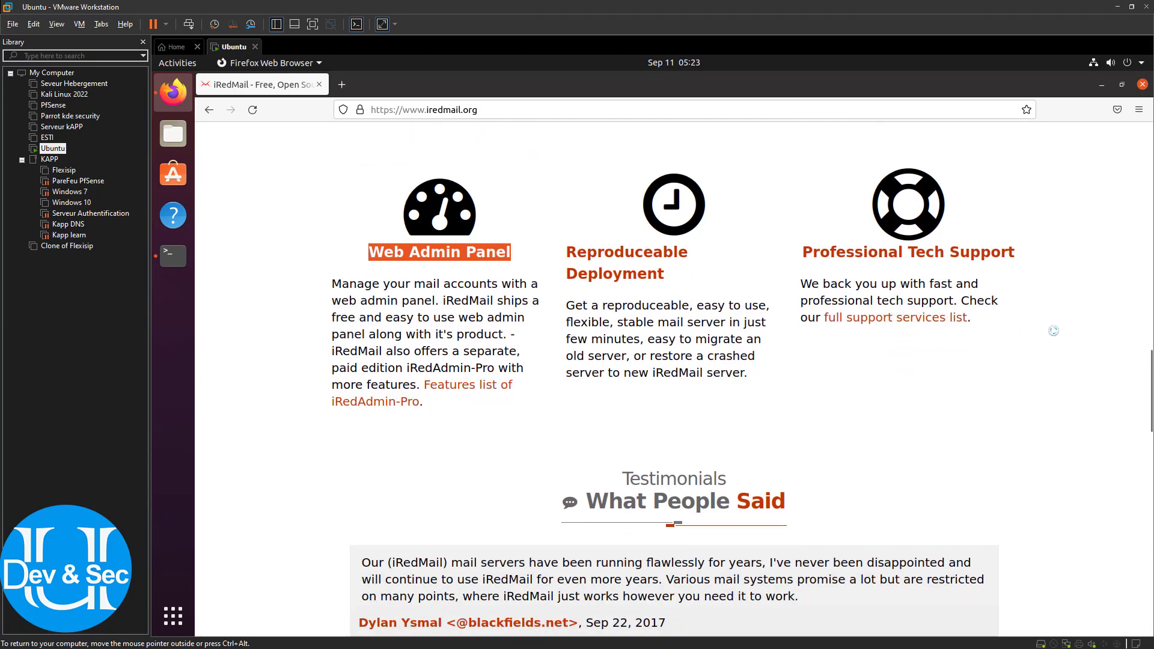
{"action": "scroll", "coordinate": [920, 360], "scroll_direction": "down", "scroll_amount": 3}
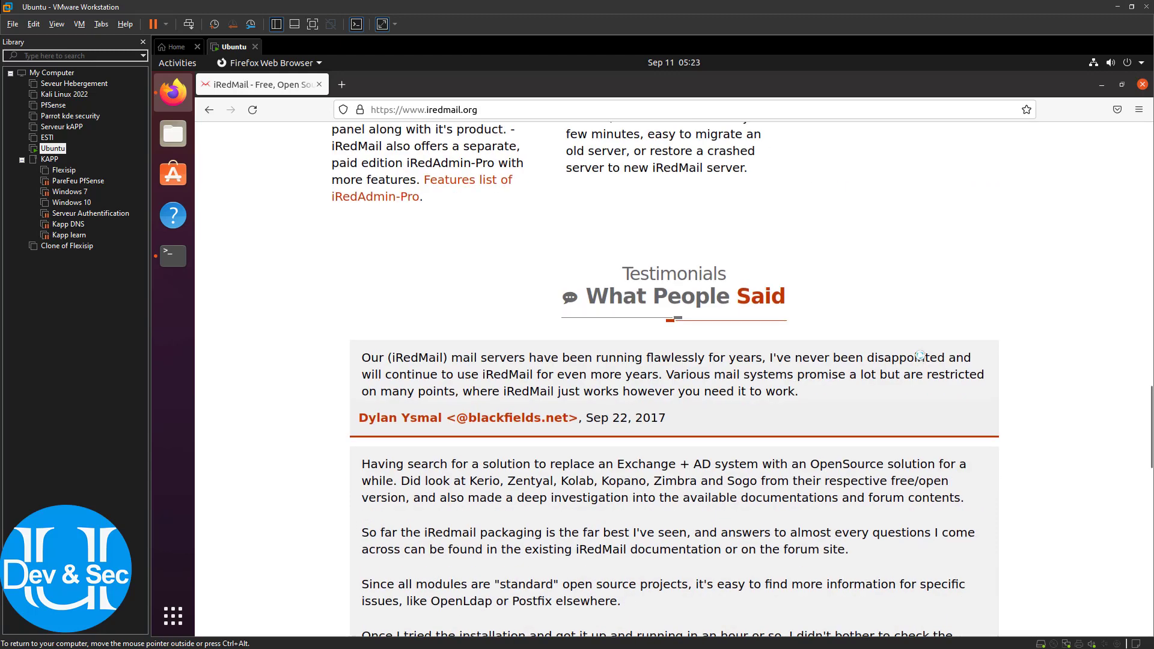
{"action": "scroll", "coordinate": [920, 358], "scroll_direction": "up", "scroll_amount": 2}
{"action": "scroll", "coordinate": [920, 355], "scroll_direction": "down", "scroll_amount": 11}
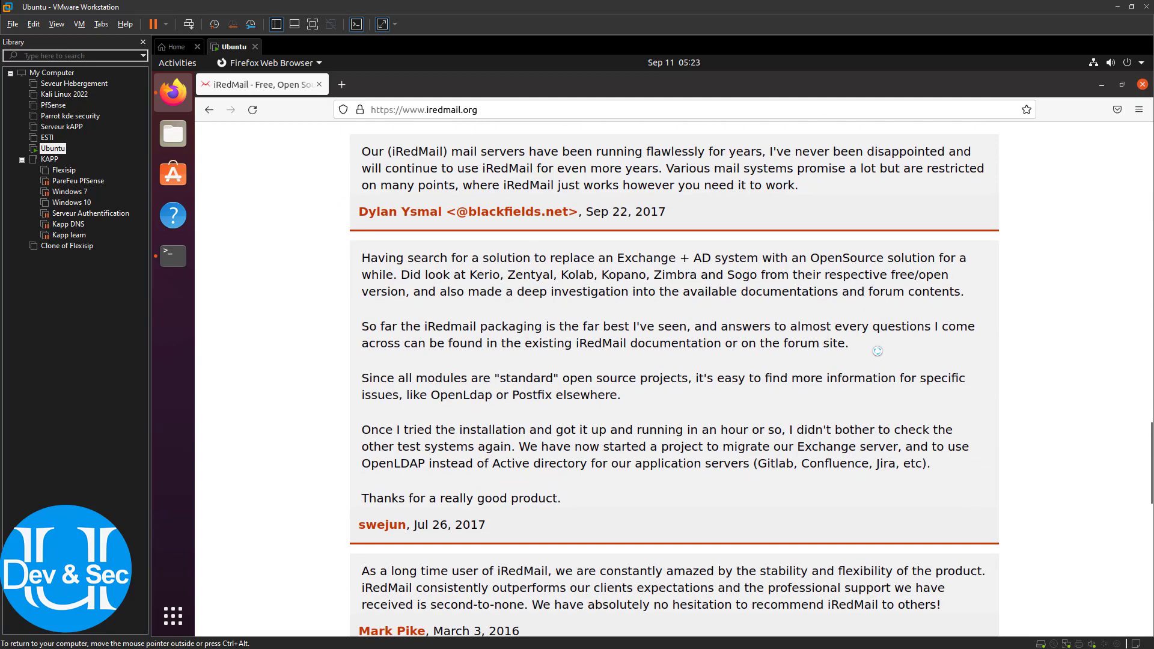
{"action": "scroll", "coordinate": [909, 353], "scroll_direction": "down", "scroll_amount": 6}
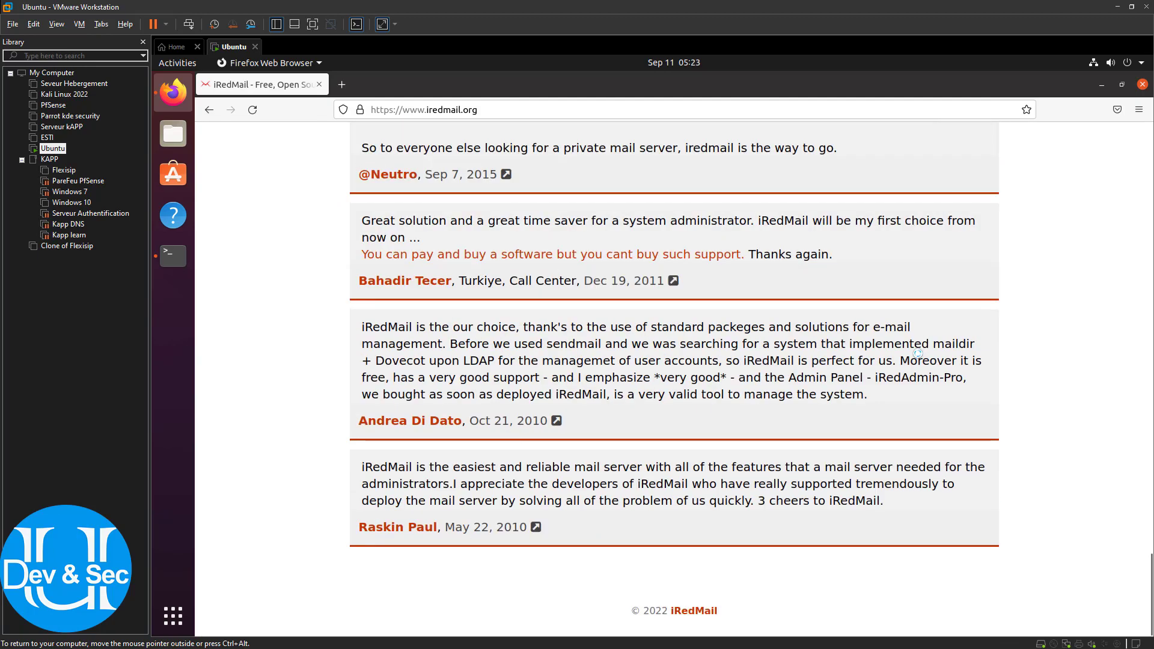
{"action": "scroll", "coordinate": [896, 269], "scroll_direction": "up", "scroll_amount": 6}
{"action": "scroll", "coordinate": [895, 270], "scroll_direction": "up", "scroll_amount": 20}
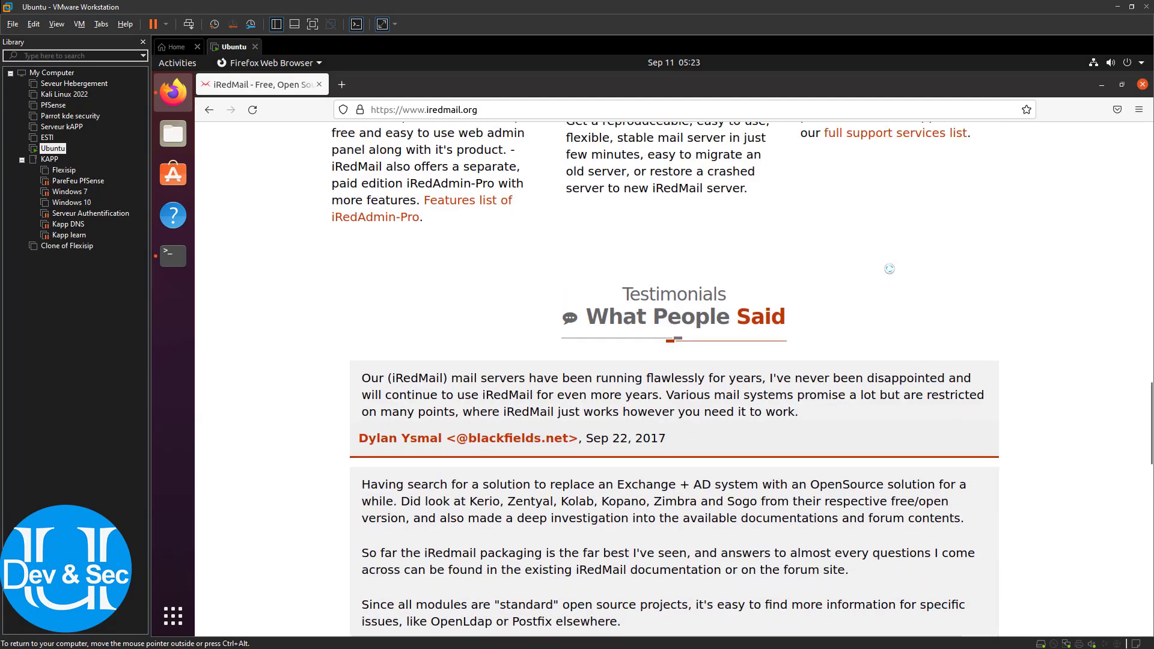
{"action": "scroll", "coordinate": [889, 268], "scroll_direction": "up", "scroll_amount": 3}
{"action": "scroll", "coordinate": [830, 265], "scroll_direction": "down", "scroll_amount": 4}
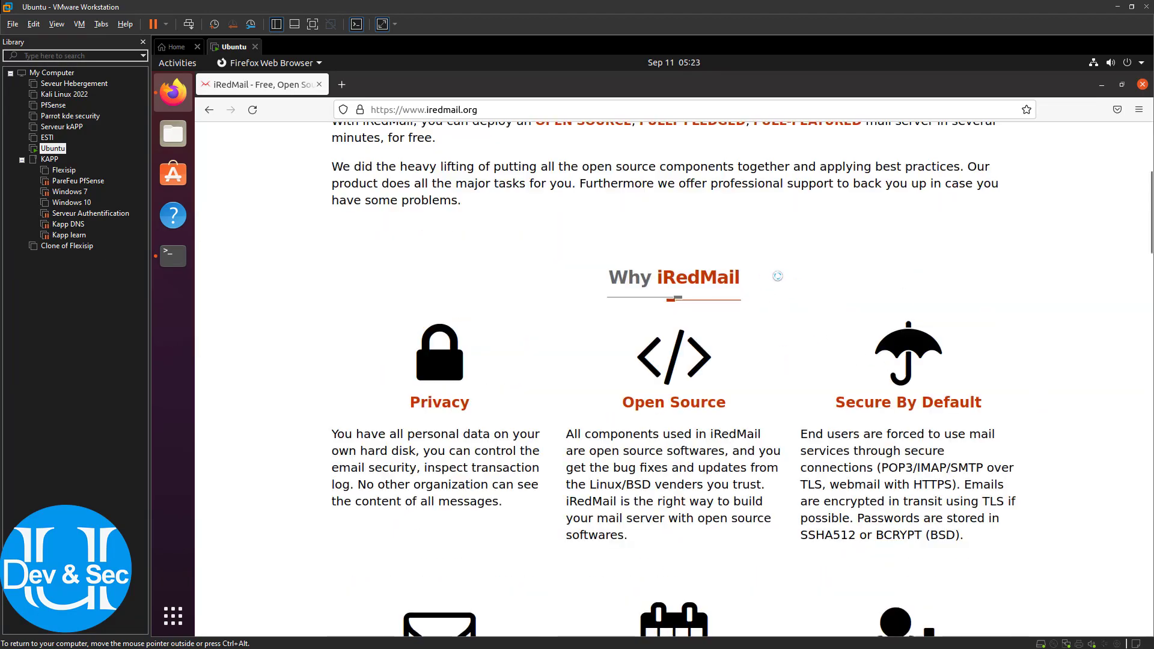
{"action": "scroll", "coordinate": [778, 275], "scroll_direction": "up", "scroll_amount": 1}
{"action": "scroll", "coordinate": [795, 292], "scroll_direction": "down", "scroll_amount": 3}
{"action": "left_click_drag", "start_coordinate": [808, 297], "coordinate": [956, 390]}
{"action": "scroll", "coordinate": [707, 378], "scroll_direction": "up", "scroll_amount": 1}
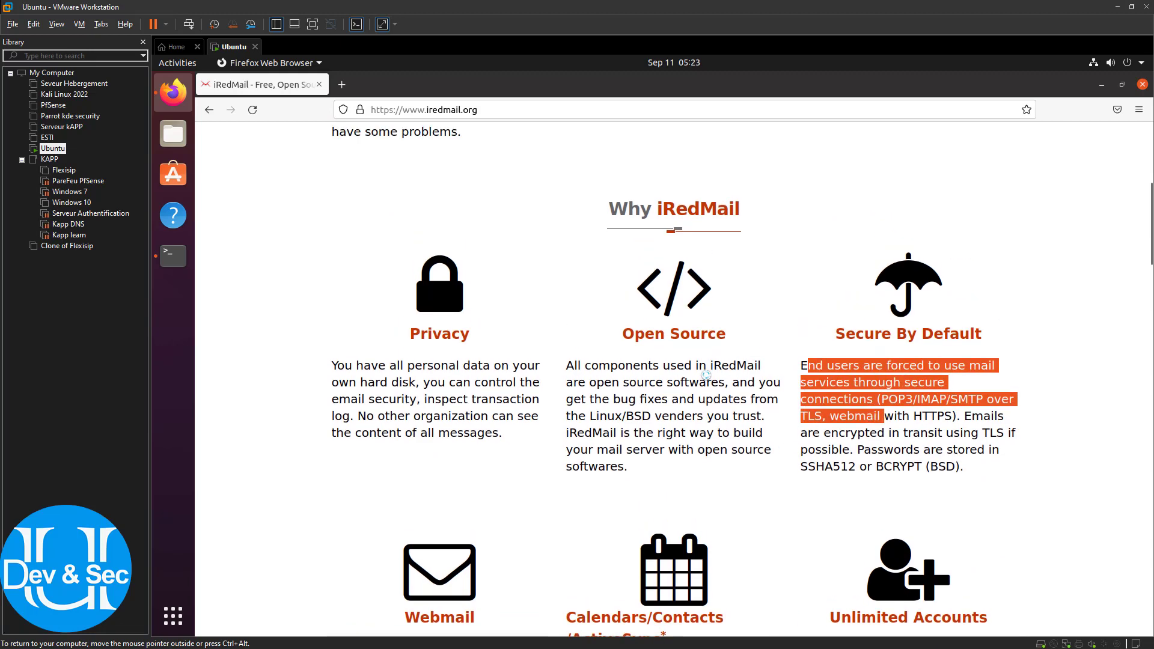
{"action": "scroll", "coordinate": [620, 355], "scroll_direction": "down", "scroll_amount": 1}
{"action": "left_click_drag", "start_coordinate": [331, 298], "coordinate": [528, 356]}
{"action": "left_click_drag", "start_coordinate": [570, 293], "coordinate": [650, 397]}
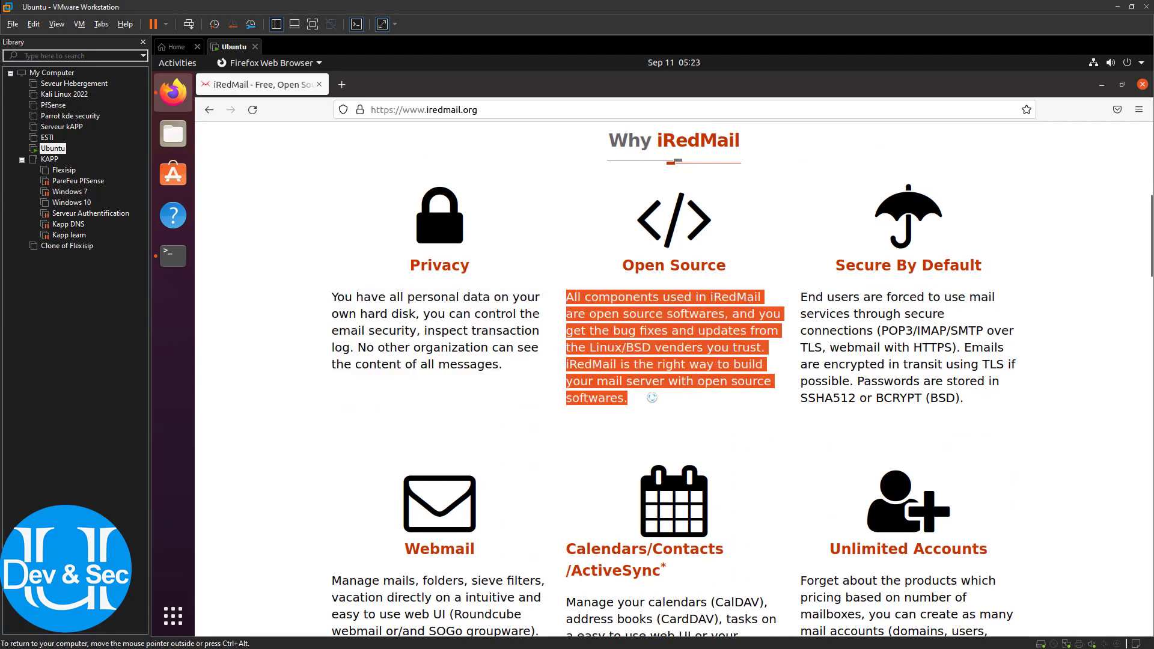
{"action": "left_click_drag", "start_coordinate": [807, 294], "coordinate": [918, 394]}
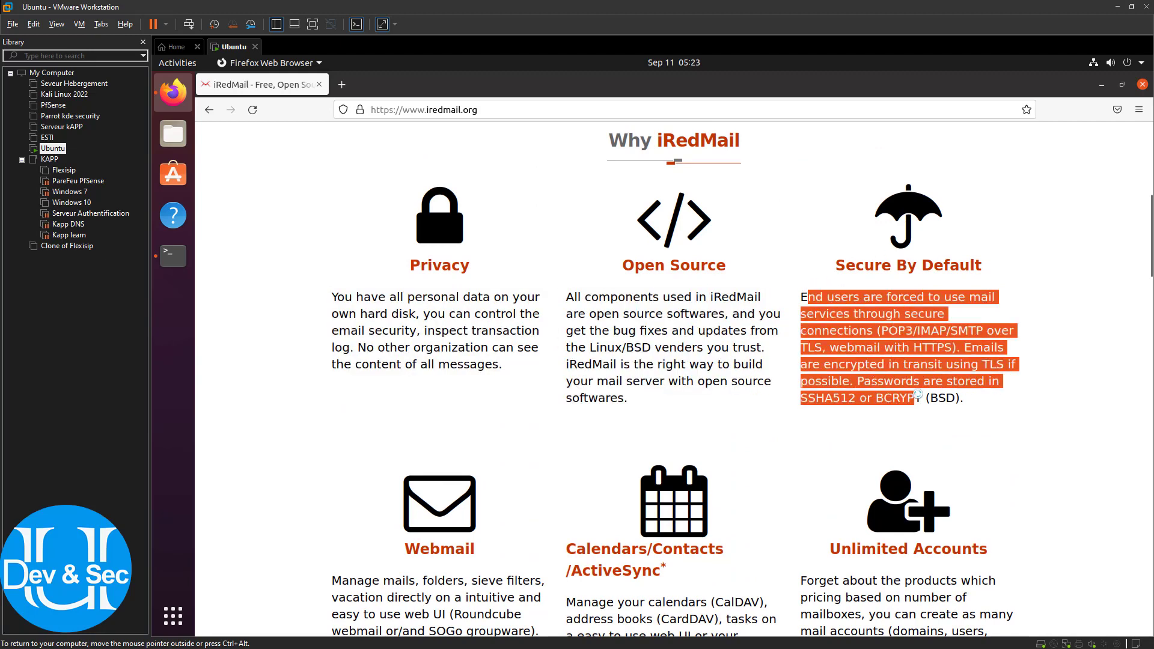
{"action": "left_click", "coordinate": [973, 395]}
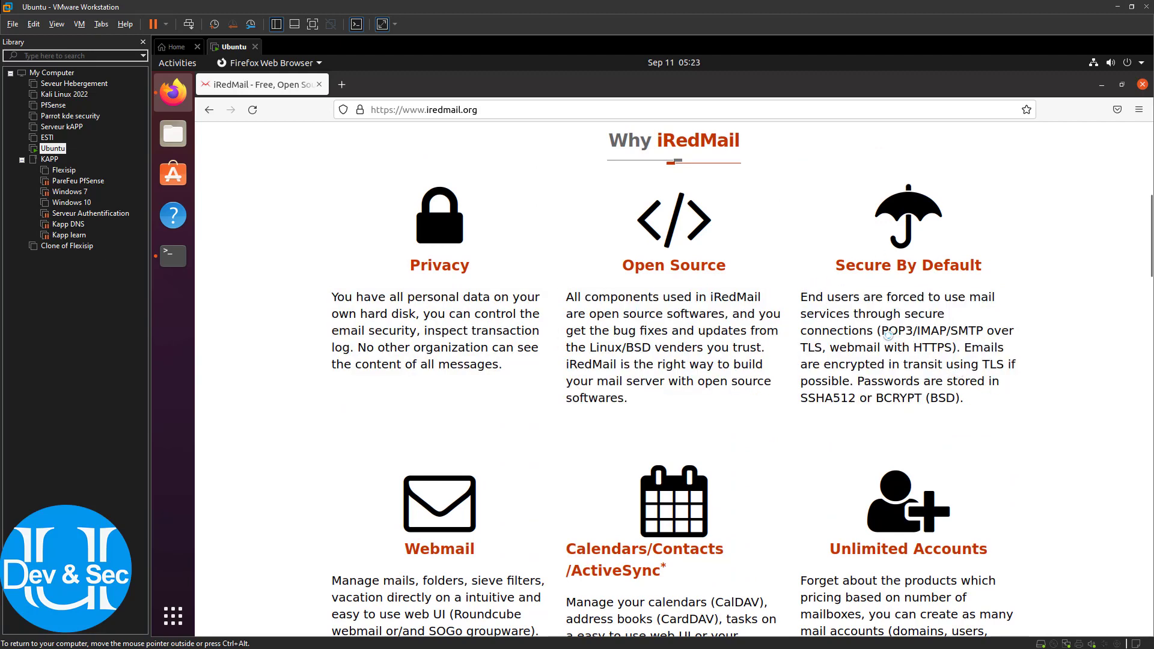
{"action": "left_click_drag", "start_coordinate": [888, 335], "coordinate": [914, 344]}
{"action": "left_click", "coordinate": [914, 333]}
{"action": "left_click_drag", "start_coordinate": [884, 396], "coordinate": [919, 398]}
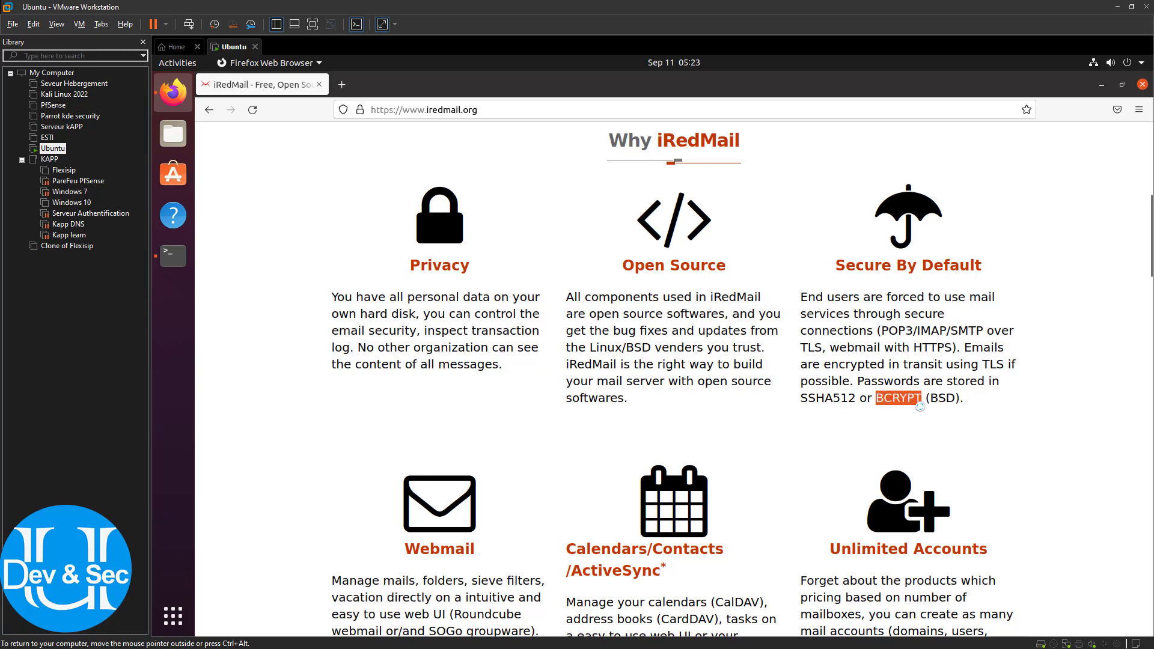
{"action": "left_click_drag", "start_coordinate": [809, 398], "coordinate": [827, 402]}
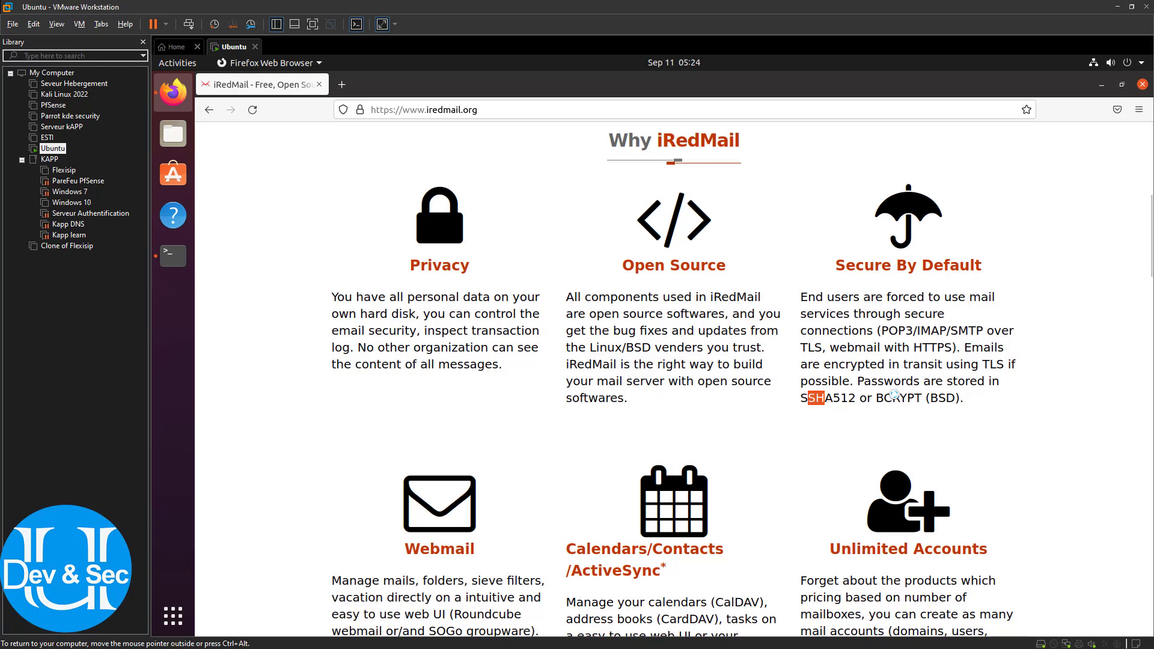
{"action": "scroll", "coordinate": [857, 390], "scroll_direction": "up", "scroll_amount": 5}
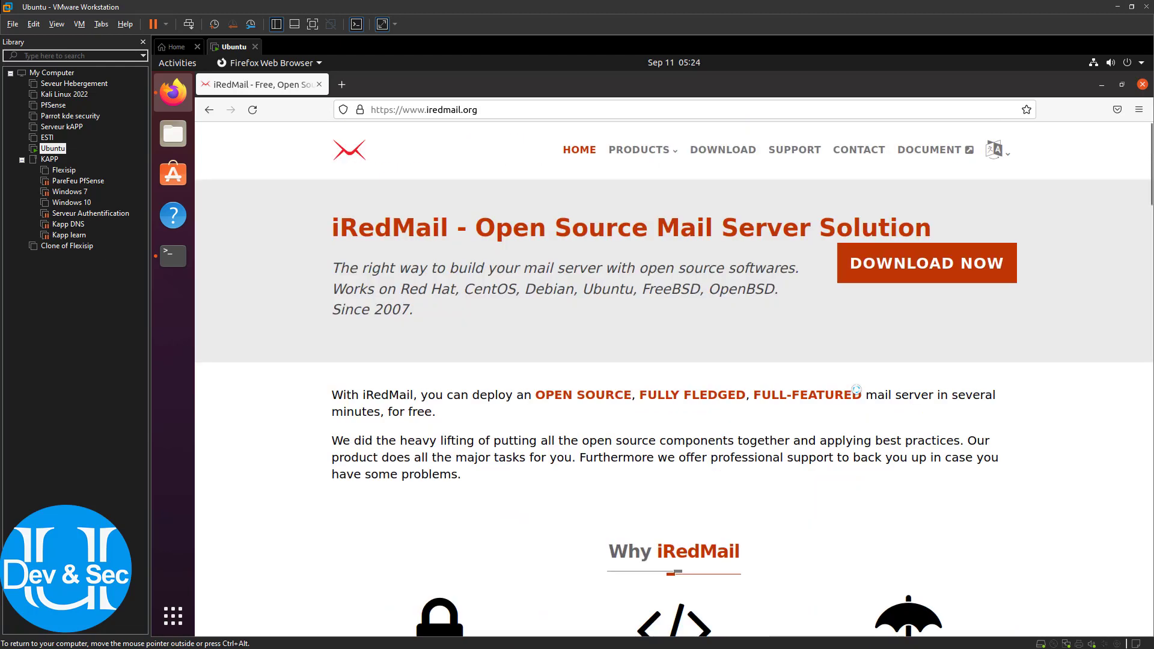
Open the iRedMail download page and scroll to the distribution support table
{"action": "left_click", "coordinate": [900, 274]}
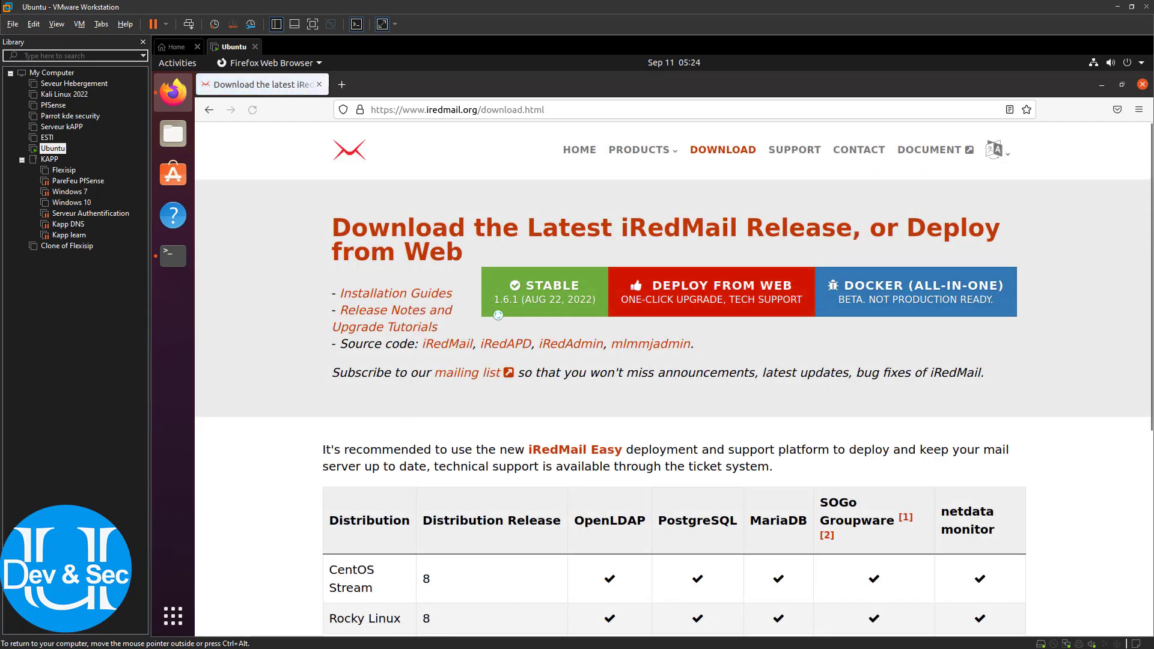
{"action": "scroll", "coordinate": [498, 315], "scroll_direction": "down", "scroll_amount": 3}
{"action": "scroll", "coordinate": [523, 432], "scroll_direction": "down", "scroll_amount": 4}
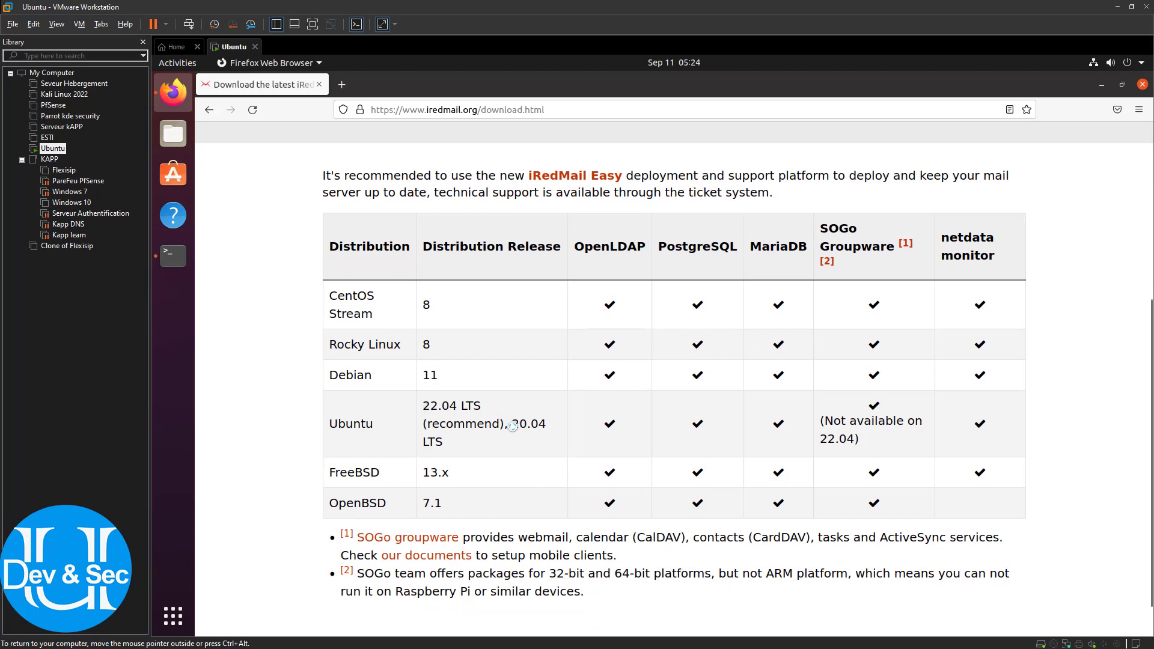
Highlight the supported releases: CentOS Stream 8, Rocky Linux 8, FreeBSD 13.x, OpenBSD 7.1, Ubuntu 22.04/20.04
{"action": "mouse_move", "coordinate": [513, 427]}
{"action": "left_mouse_down"}
{"action": "mouse_move", "coordinate": [529, 428]}
{"action": "mouse_move", "coordinate": [515, 431]}
{"action": "left_mouse_up"}
{"action": "left_click", "coordinate": [424, 405]}
{"action": "left_click_drag", "start_coordinate": [433, 305], "coordinate": [419, 303]}
{"action": "left_click_drag", "start_coordinate": [436, 349], "coordinate": [423, 377]}
{"action": "left_click_drag", "start_coordinate": [424, 472], "coordinate": [437, 475]}
{"action": "left_click_drag", "start_coordinate": [421, 510], "coordinate": [438, 519]}
{"action": "left_click_drag", "start_coordinate": [424, 405], "coordinate": [465, 431]}
{"action": "left_click", "coordinate": [467, 429]}
{"action": "left_click_drag", "start_coordinate": [515, 425], "coordinate": [516, 425]}
{"action": "scroll", "coordinate": [1081, 353], "scroll_direction": "up", "scroll_amount": 5}
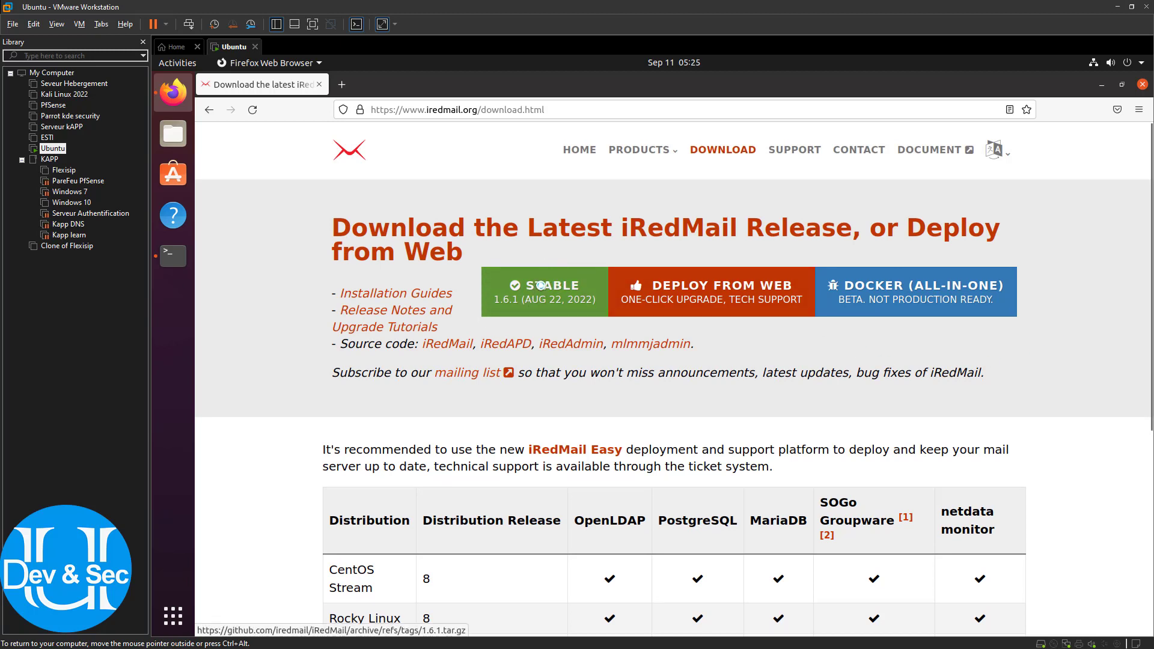
Download the stable iRedMail-1.6.1.tar.gz archive and minimize Firefox to reach the terminal
{"action": "left_click", "coordinate": [541, 286]}
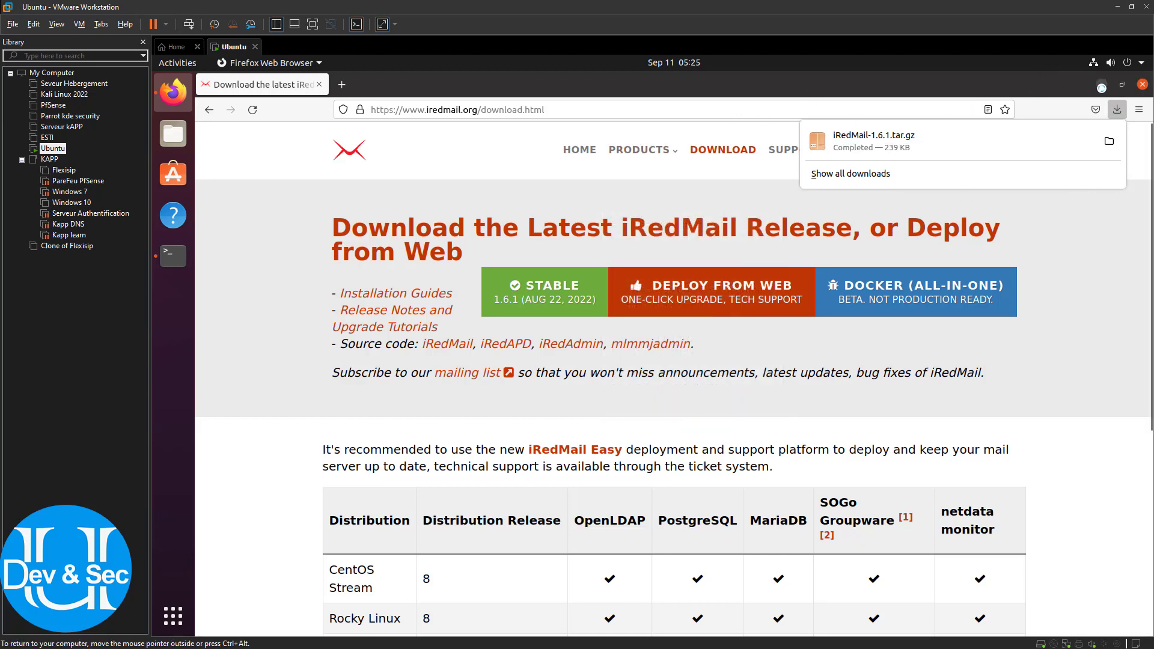
{"action": "left_click", "coordinate": [1101, 86]}
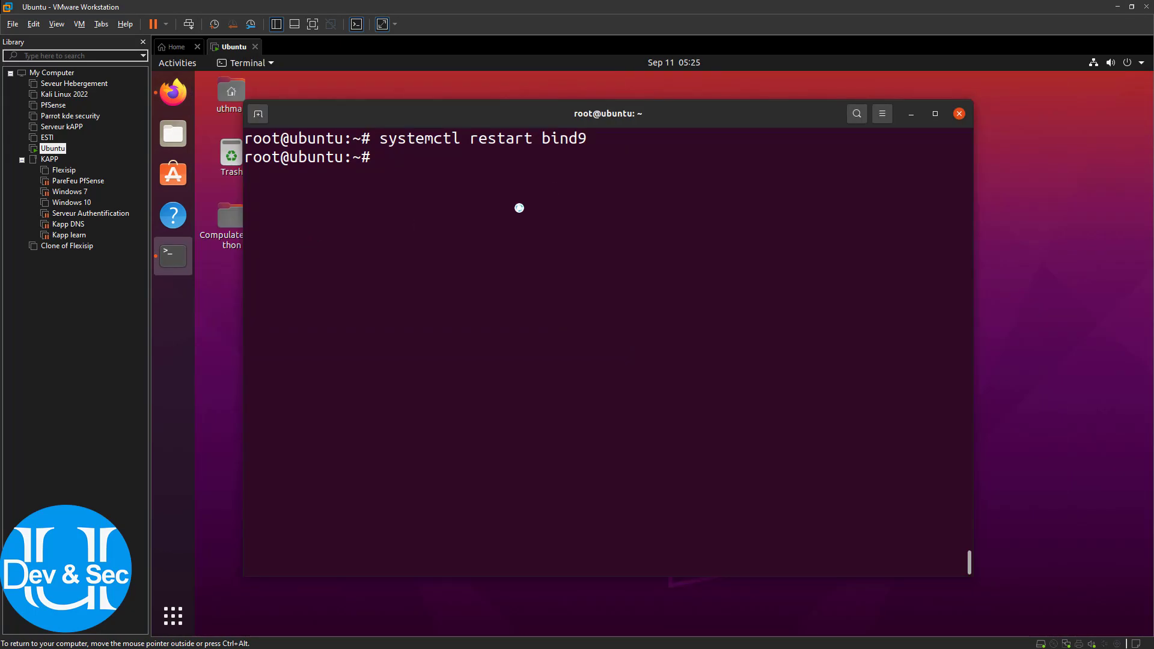
Change directory into the user's home Downloads folder using Tab completion
{"action": "type", "text": "cd /home/"}
{"action": "key", "text": "Tab"}
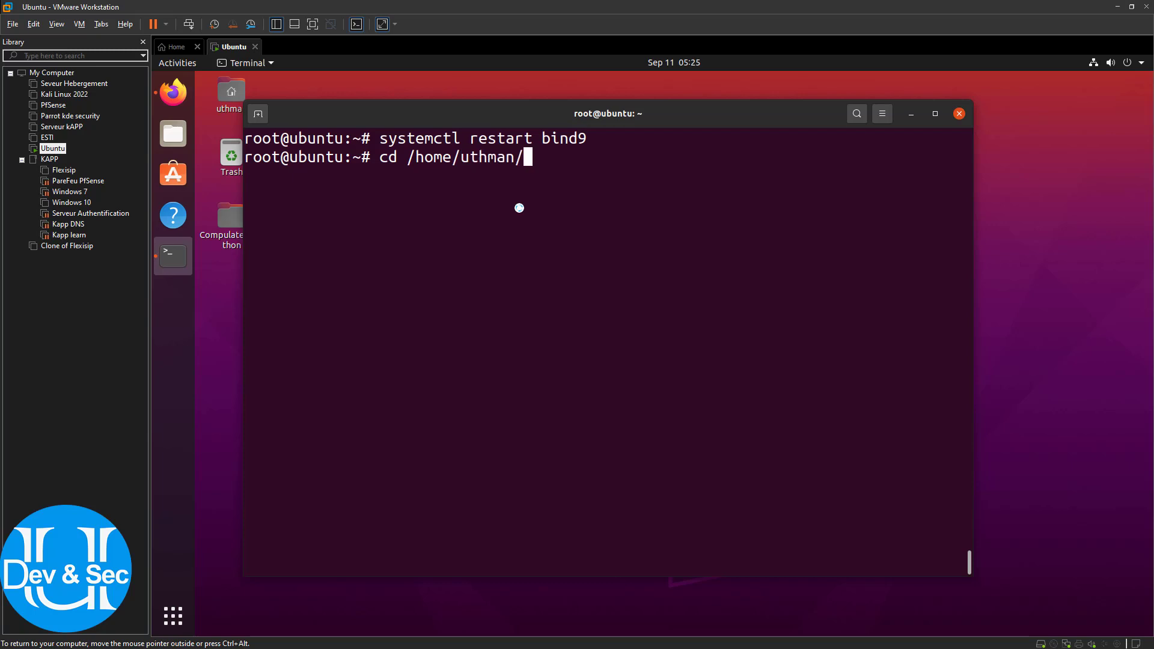
{"action": "type", "text": "ST"}
{"action": "key", "text": "BackSpace"}
{"action": "key", "text": "BackSpace"}
{"action": "type", "text": "T"}
{"action": "key", "text": "Tab"}
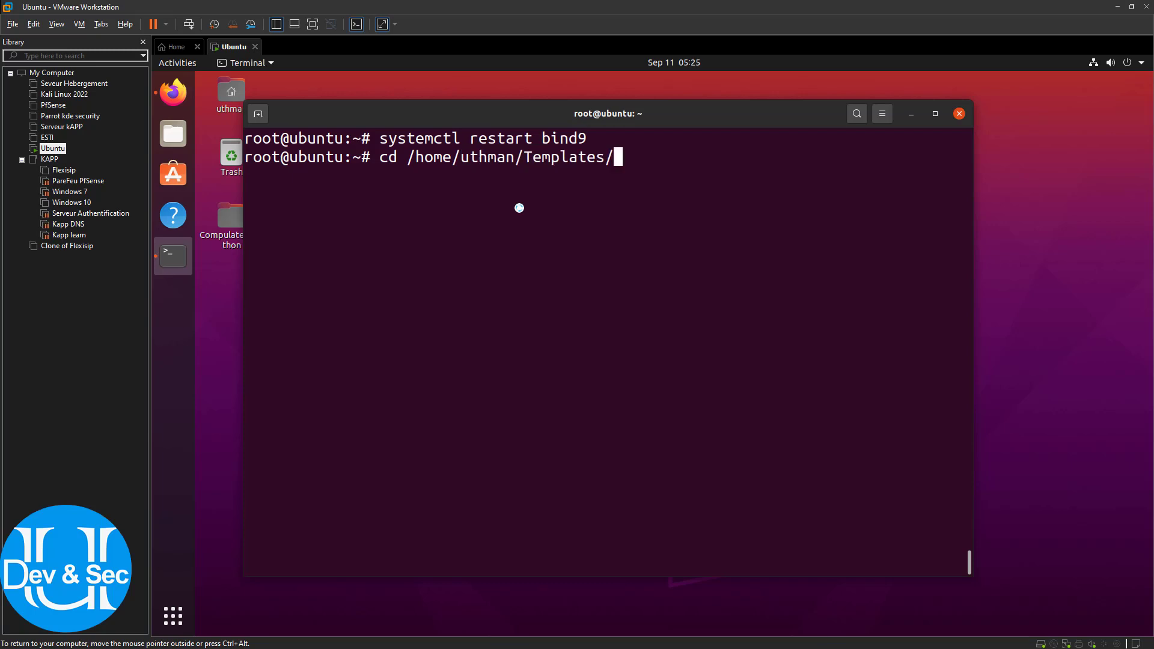
{"action": "key", "text": "BackSpace"}
{"action": "key", "text": "BackSpace"}
{"action": "key", "text": "BackSpace"}
{"action": "key", "text": "BackSpace"}
{"action": "key", "text": "BackSpace"}
{"action": "key", "text": "BackSpace"}
{"action": "key", "text": "BackSpace"}
{"action": "key", "text": "BackSpace"}
{"action": "key", "text": "BackSpace"}
{"action": "type", "text": "é"}
{"action": "key", "text": "BackSpace"}
{"action": "key", "text": "BackSpace"}
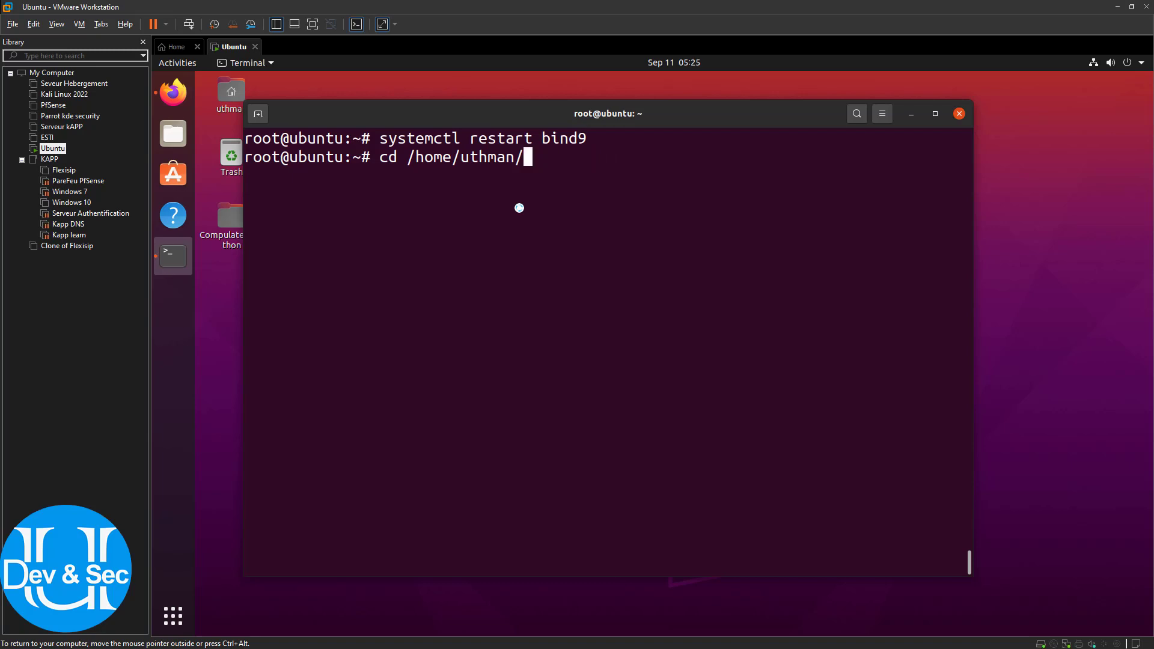
{"action": "type", "text": "Dow"}
{"action": "key", "text": "Tab"}
{"action": "key", "text": "Return"}
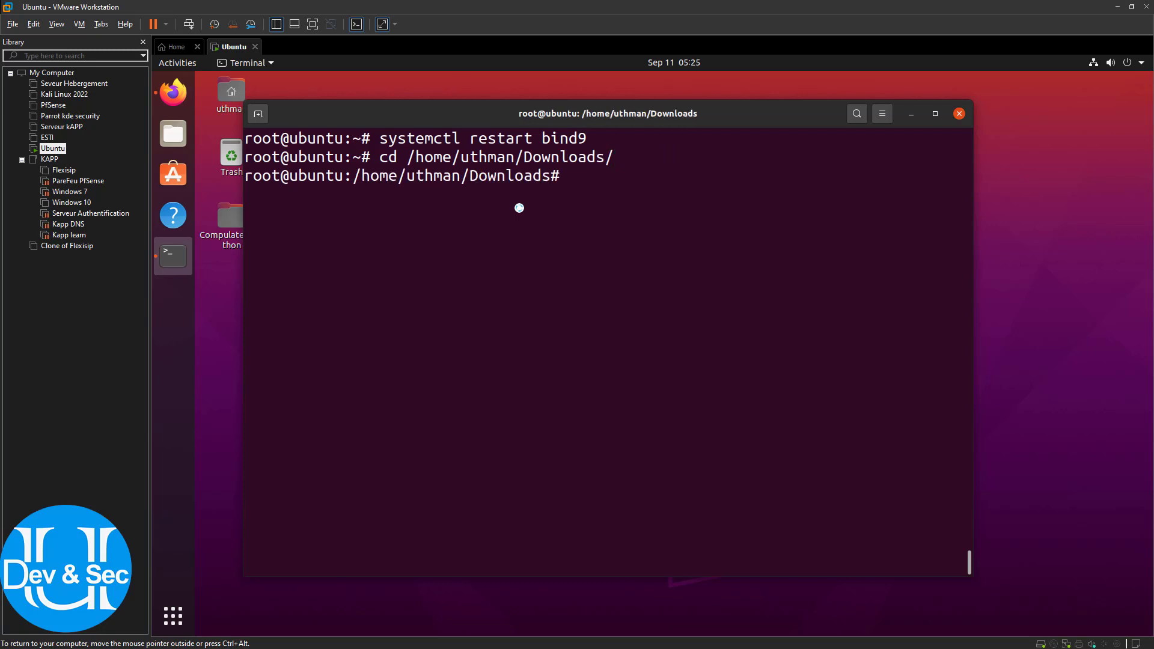
List Downloads to confirm iRedMail-1.6.1.tar.gz is there and begin typing tar -xvf
{"action": "type", "text": "ls"}
{"action": "key", "text": "Return"}
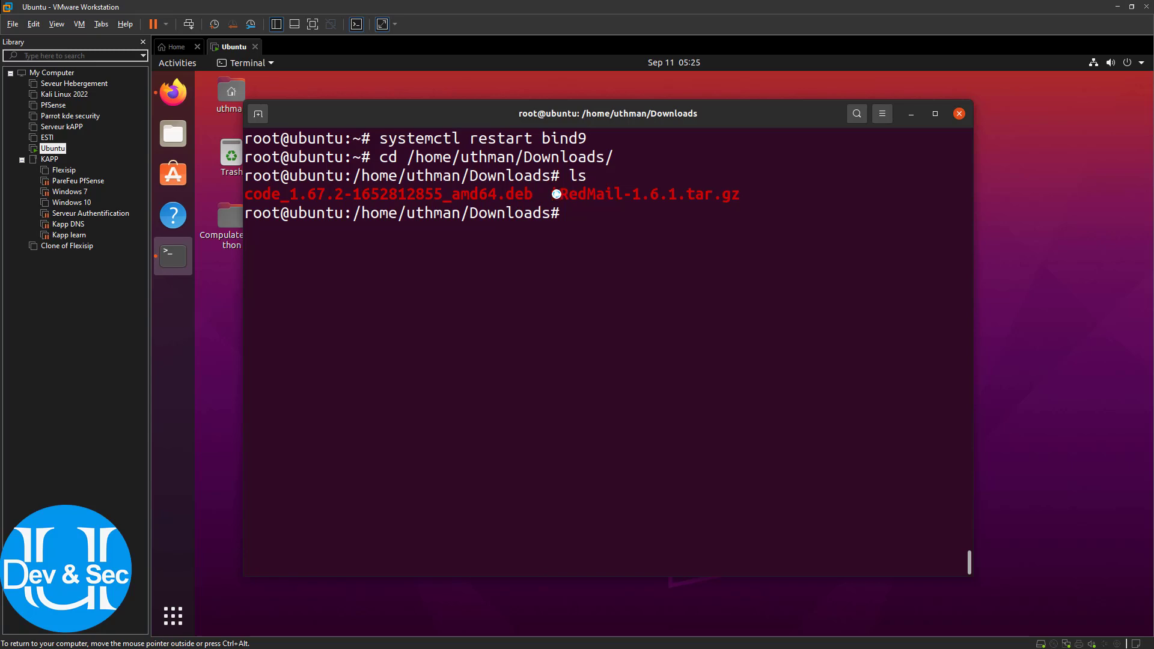
{"action": "mouse_move", "coordinate": [560, 194]}
{"action": "left_mouse_down"}
{"action": "mouse_move", "coordinate": [687, 194]}
{"action": "mouse_move", "coordinate": [551, 194]}
{"action": "left_mouse_up"}
{"action": "left_click", "coordinate": [684, 229]}
{"action": "type", "text": "tar -xvf i"}
Extract iRedMail-1.6.1.tar.gz and list Downloads to see the extracted folder
{"action": "key", "text": "Tab"}
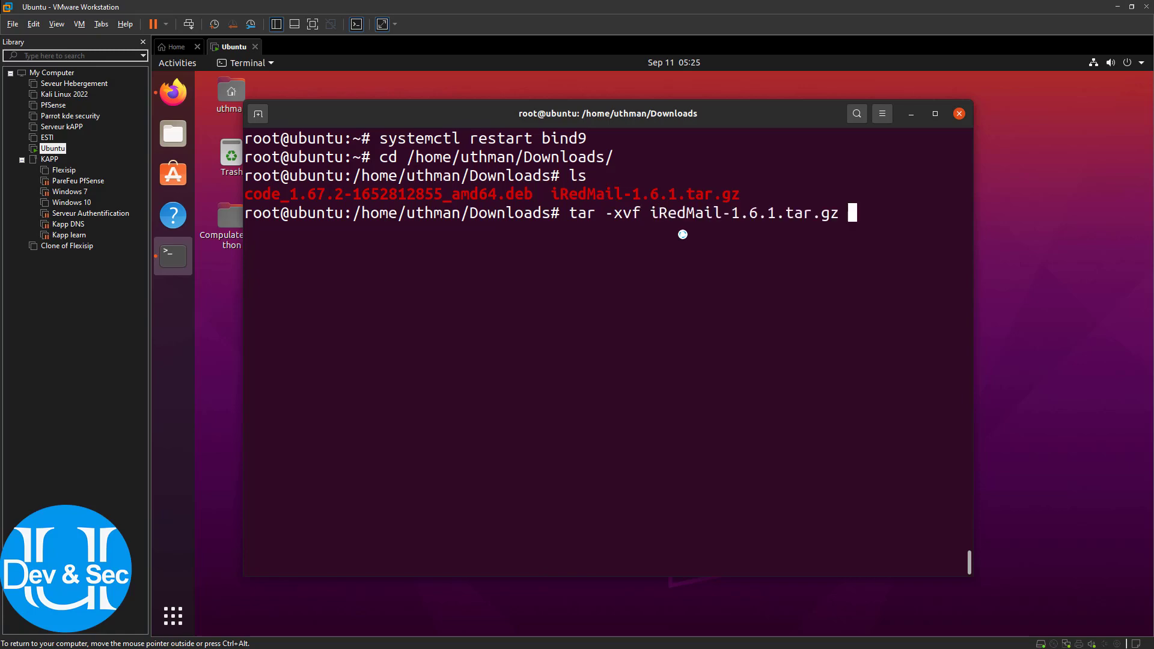
{"action": "key", "text": "Return"}
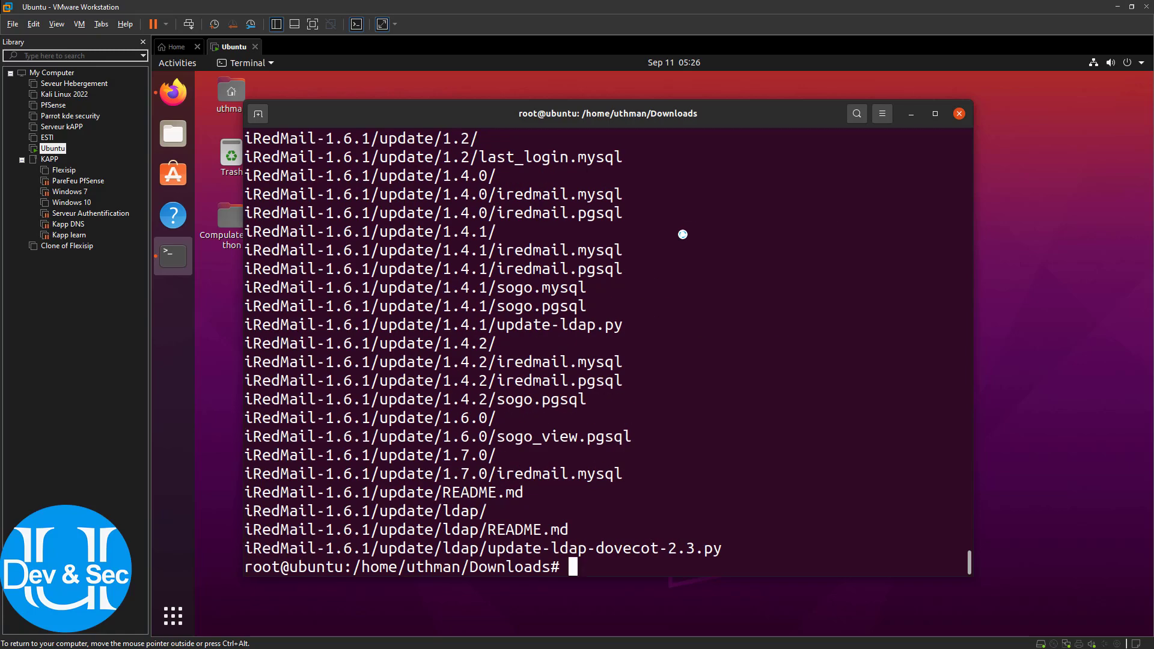
{"action": "type", "text": "ls"}
{"action": "key", "text": "Return"}
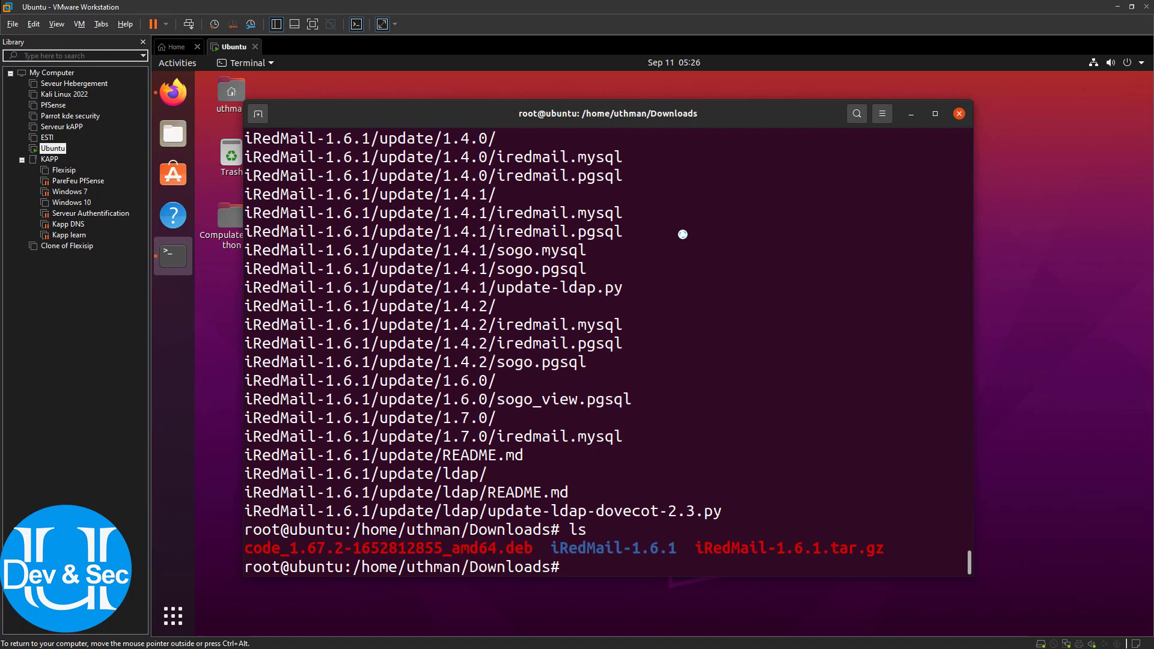
{"action": "key", "text": "ctrl+l"}
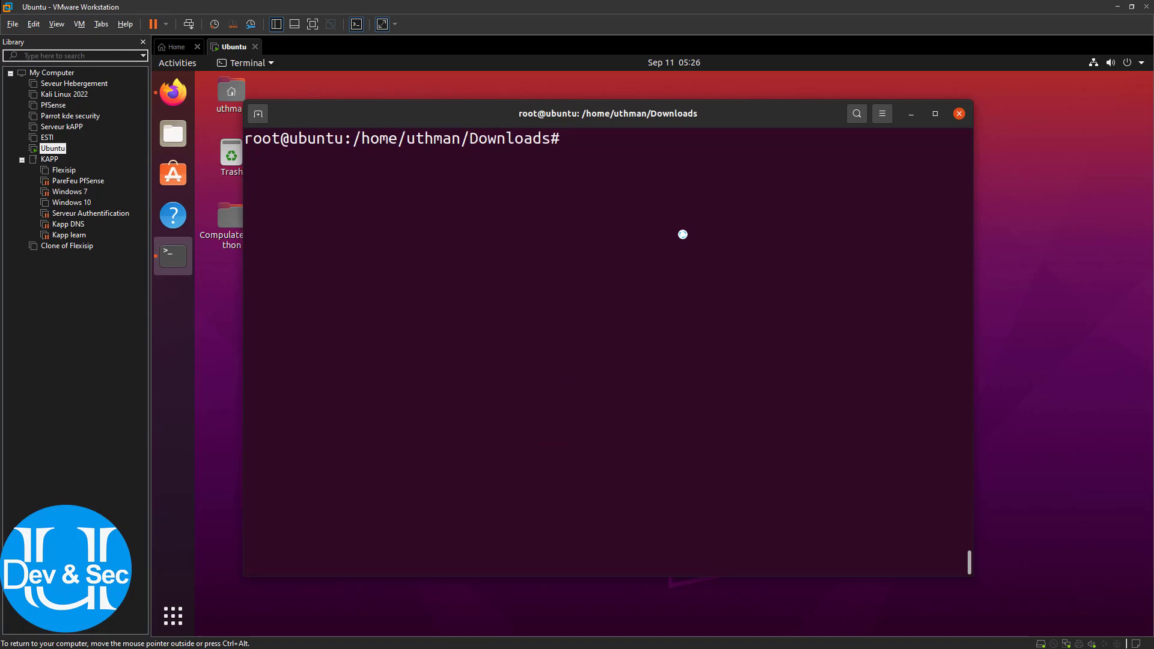
{"action": "type", "text": "ls"}
{"action": "key", "text": "Return"}
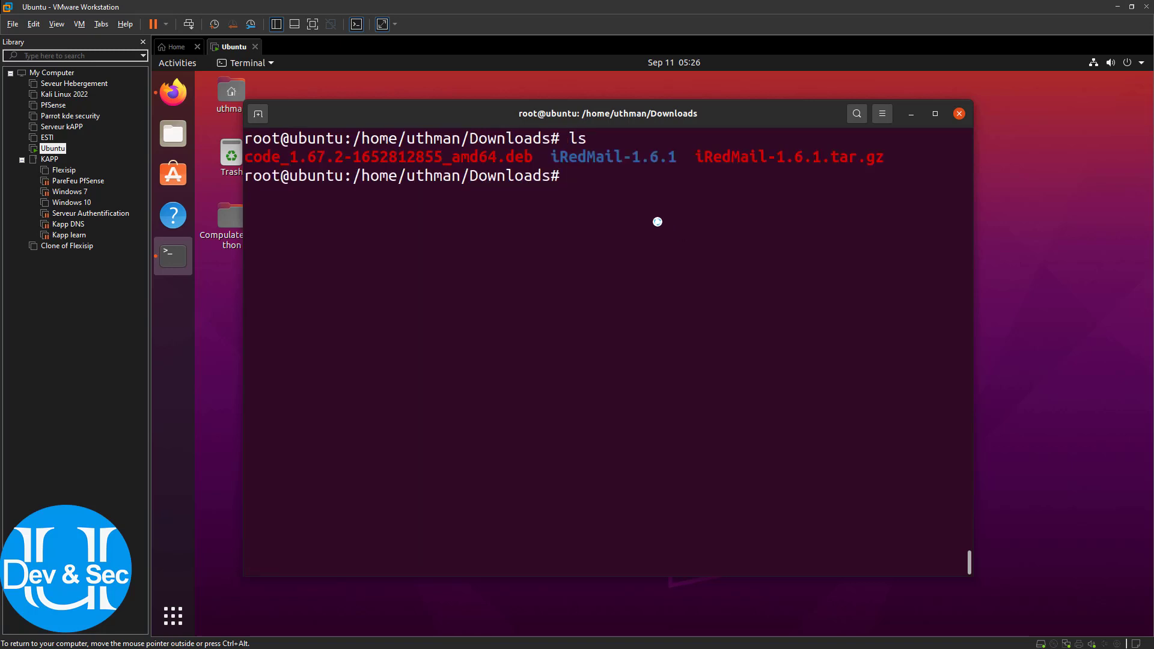
{"action": "left_click_drag", "start_coordinate": [555, 156], "coordinate": [876, 165]}
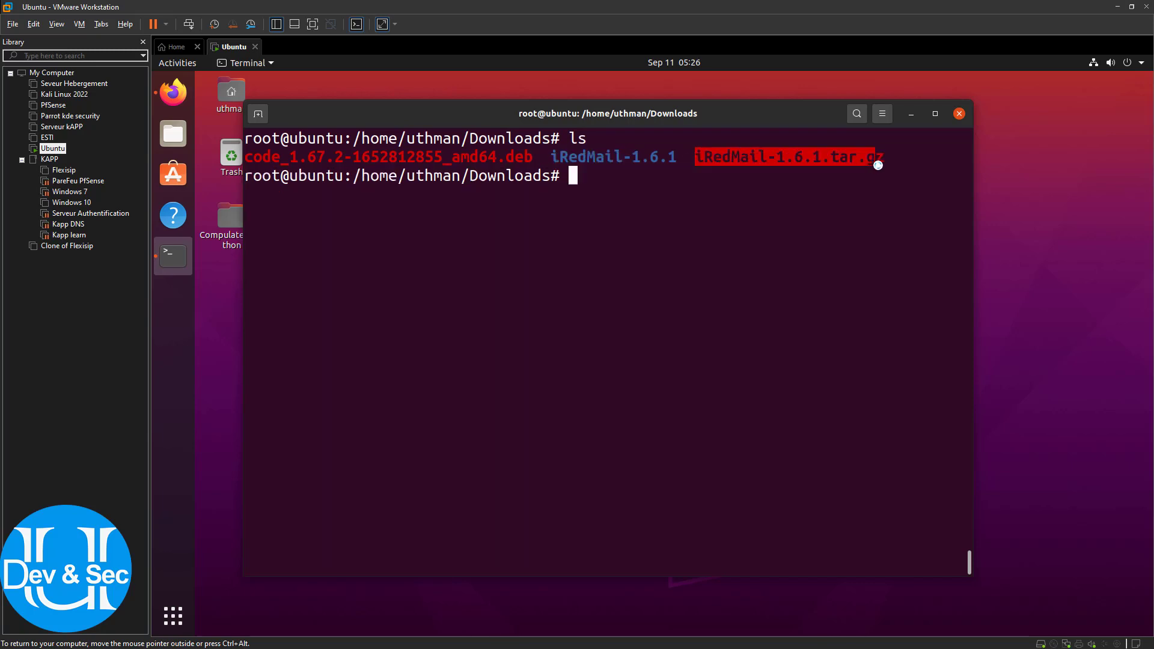
{"action": "left_click", "coordinate": [875, 166]}
Delete iRedMail-1.6.1.tar.gz with rm and confirm the iRedMail-1.6.1 folder remains
{"action": "type", "text": "rm i"}
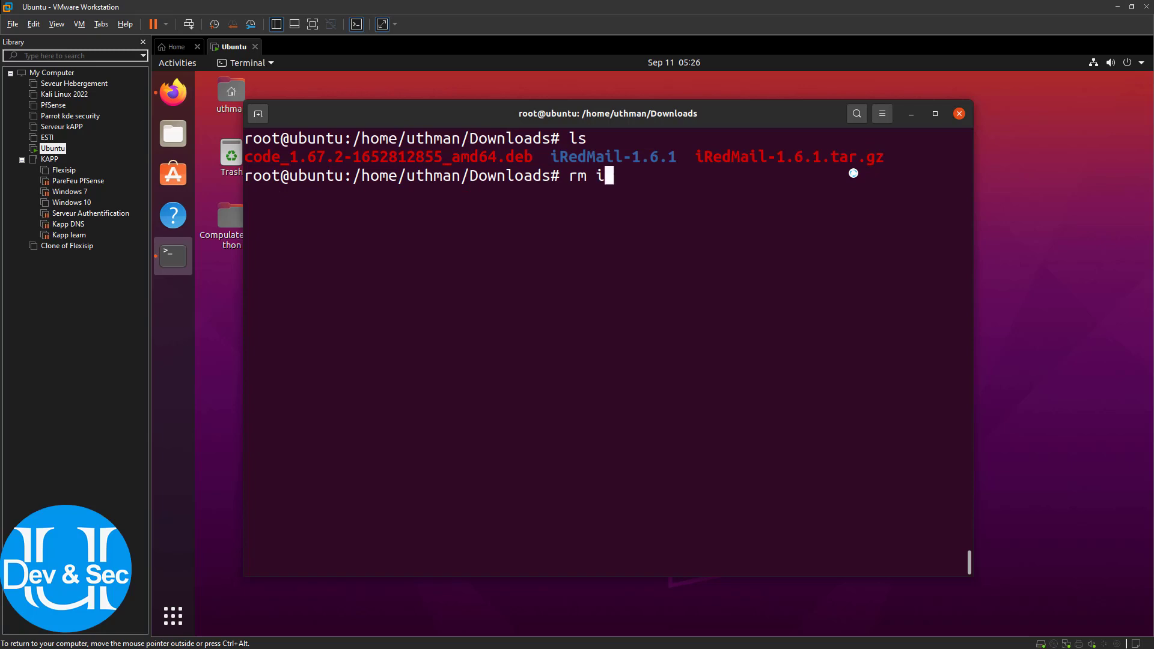
{"action": "key", "text": "Tab"}
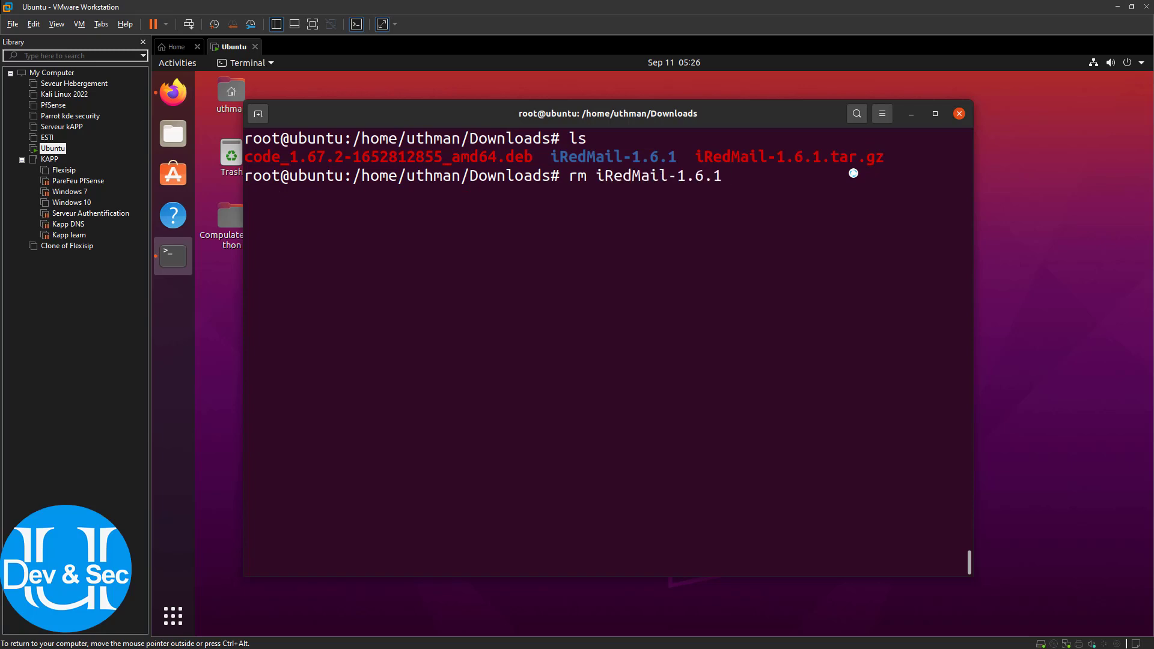
{"action": "type", "text": ".t"}
{"action": "key", "text": "Tab"}
{"action": "key", "text": "Return"}
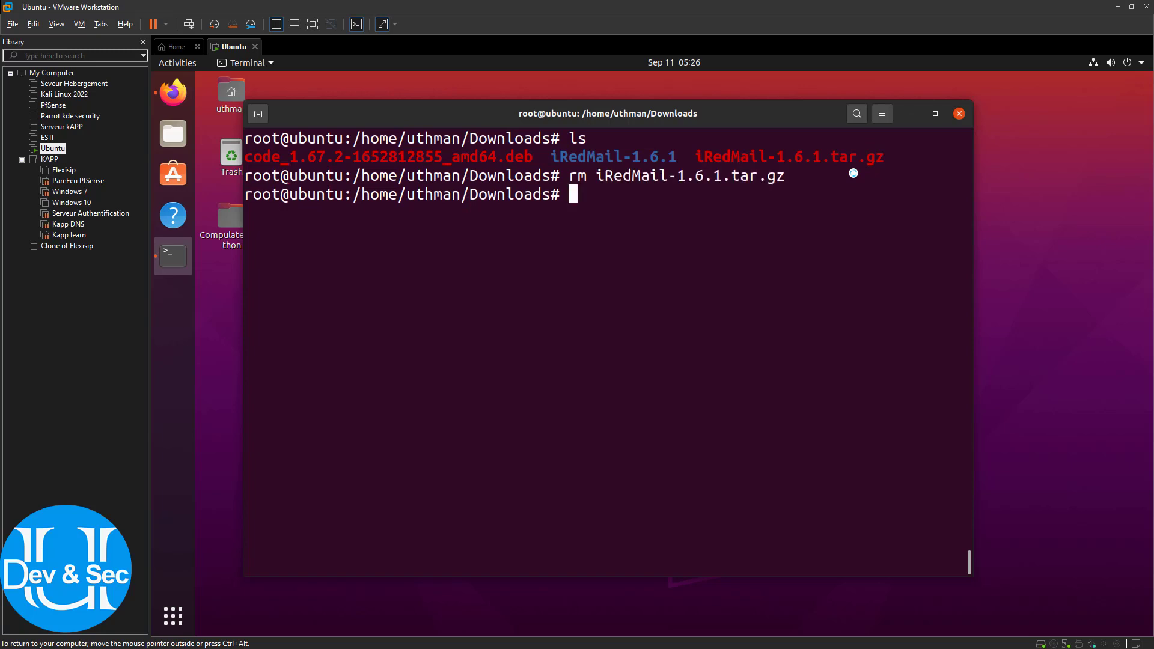
{"action": "type", "text": "ls"}
{"action": "key", "text": "Return"}
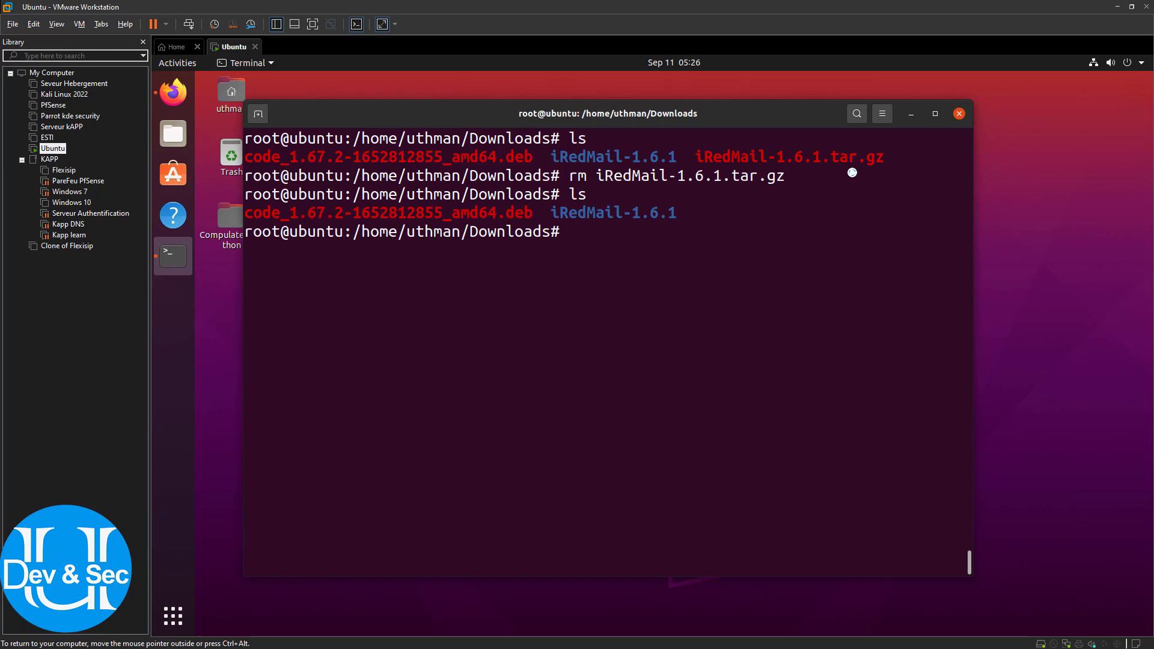
{"action": "left_click_drag", "start_coordinate": [670, 213], "coordinate": [551, 213]}
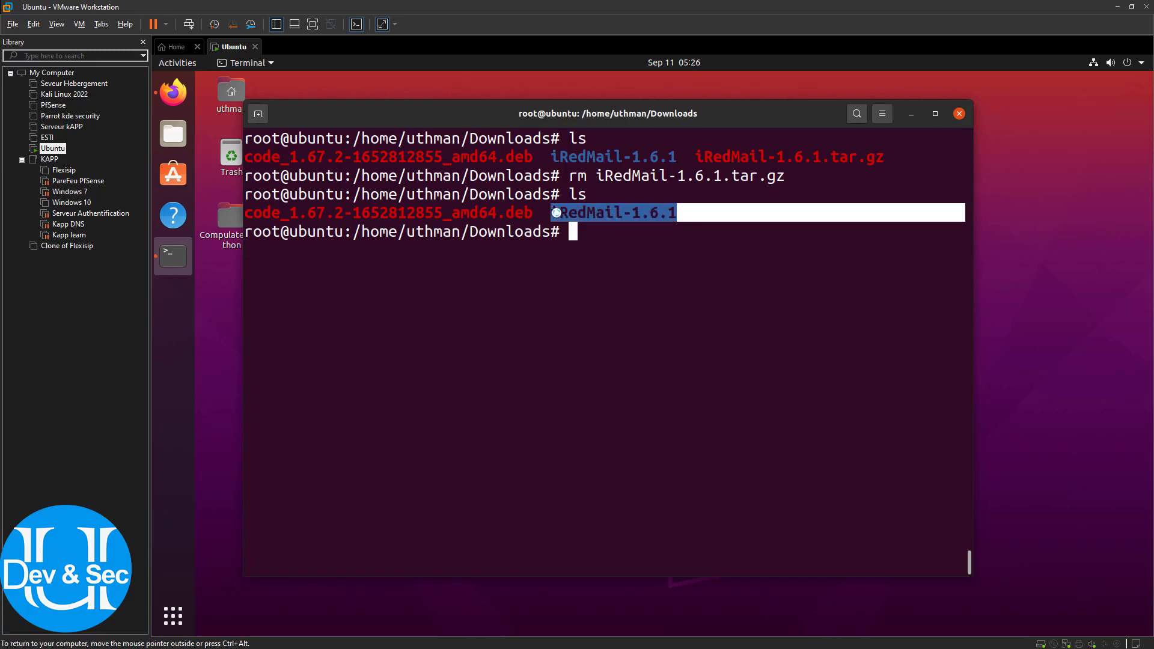
{"action": "left_click", "coordinate": [600, 233]}
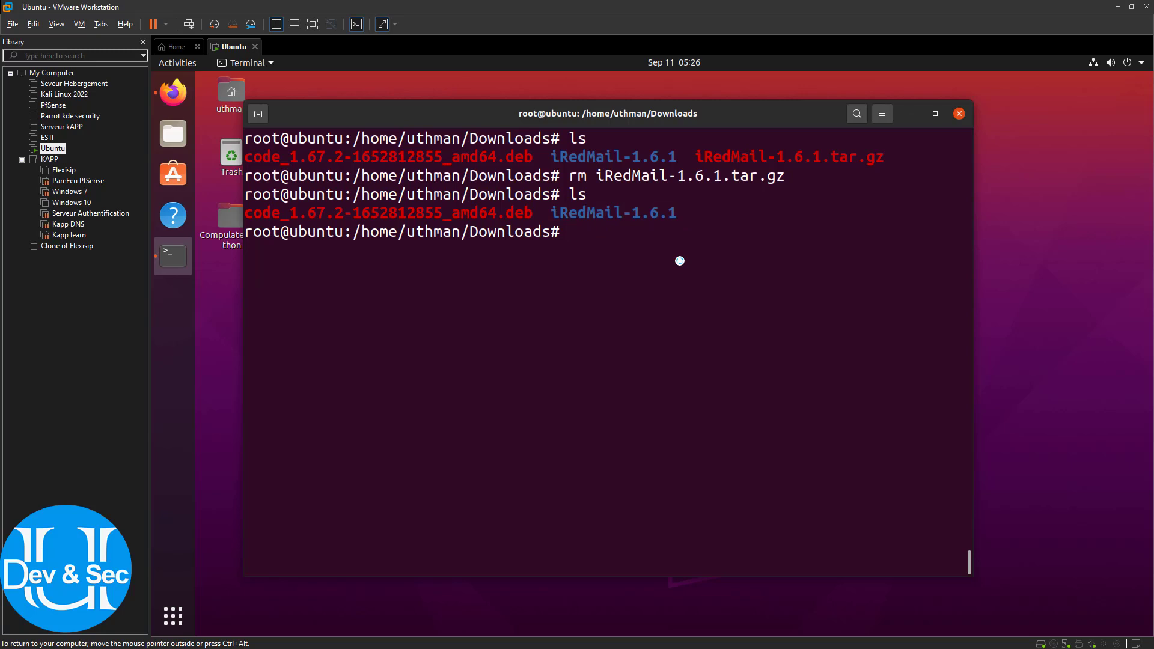
Move into the iRedMail-1.6.1 folder and list it to find iRedMail.sh
{"action": "type", "text": "cd i"}
{"action": "key", "text": "Tab"}
{"action": "key", "text": "Return"}
{"action": "type", "text": "ls"}
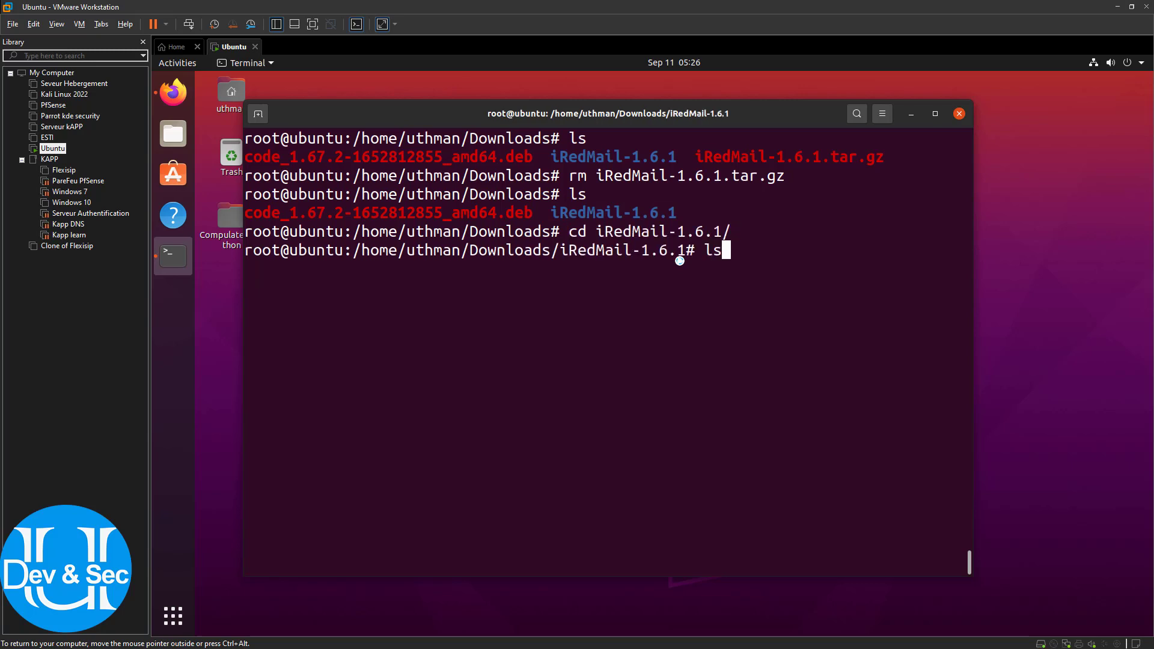
{"action": "key", "text": "Return"}
{"action": "key", "text": "ctrl+l"}
{"action": "type", "text": "ls"}
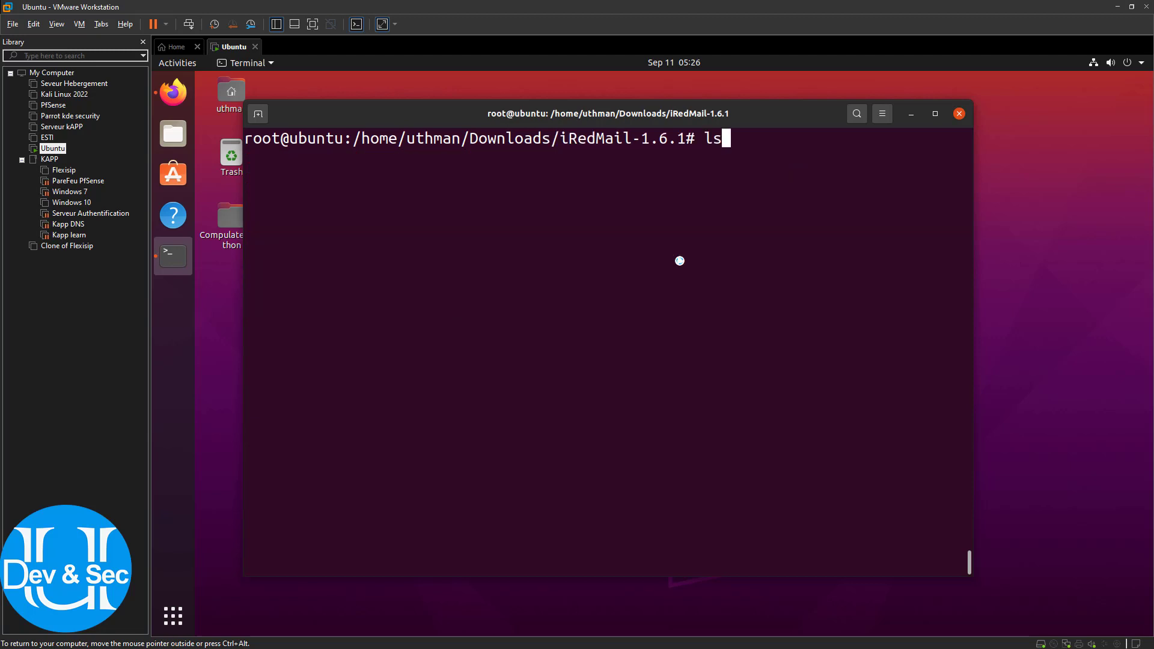
{"action": "key", "text": "Return"}
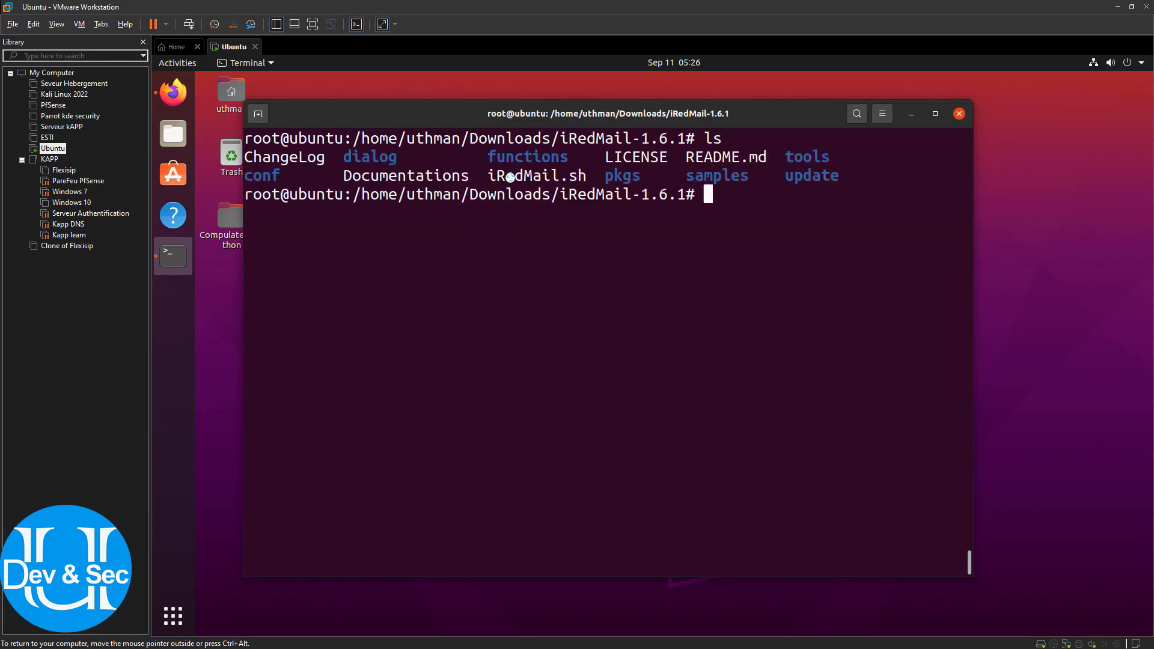
{"action": "left_click_drag", "start_coordinate": [488, 176], "coordinate": [587, 180]}
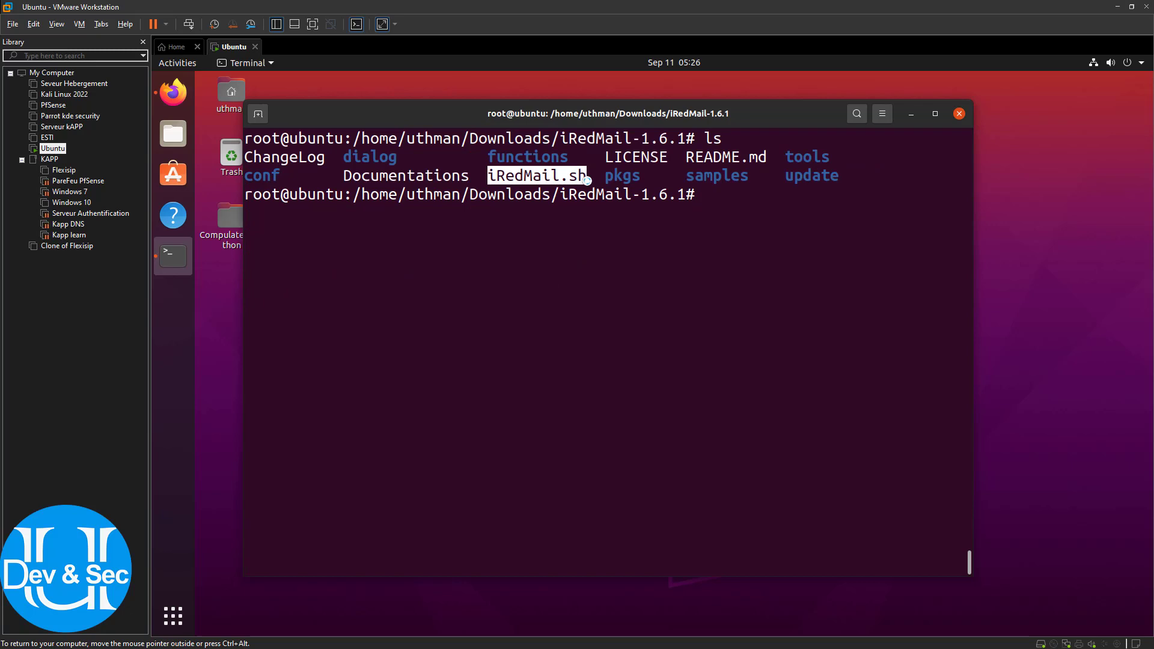
{"action": "left_click", "coordinate": [746, 283]}
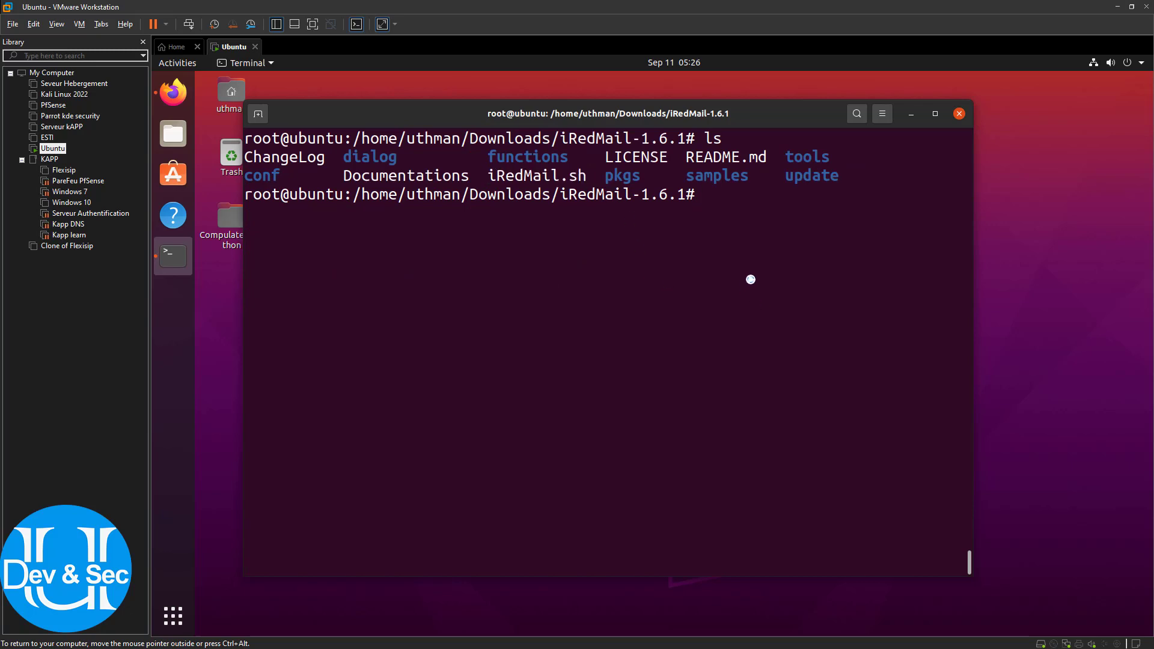
Make iRedMail.sh executable with chmod +x and type the bash iRedMail.sh command
{"action": "type", "text": "chmod +x ir"}
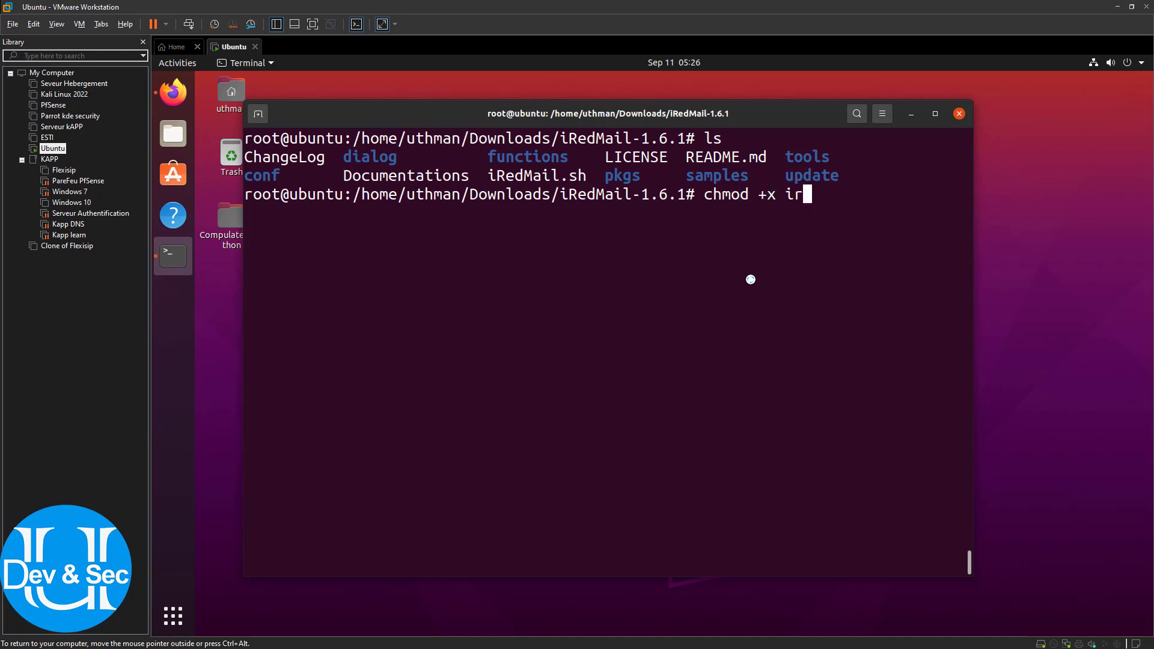
{"action": "key", "text": "BackSpace"}
{"action": "type", "text": "R"}
{"action": "key", "text": "Tab"}
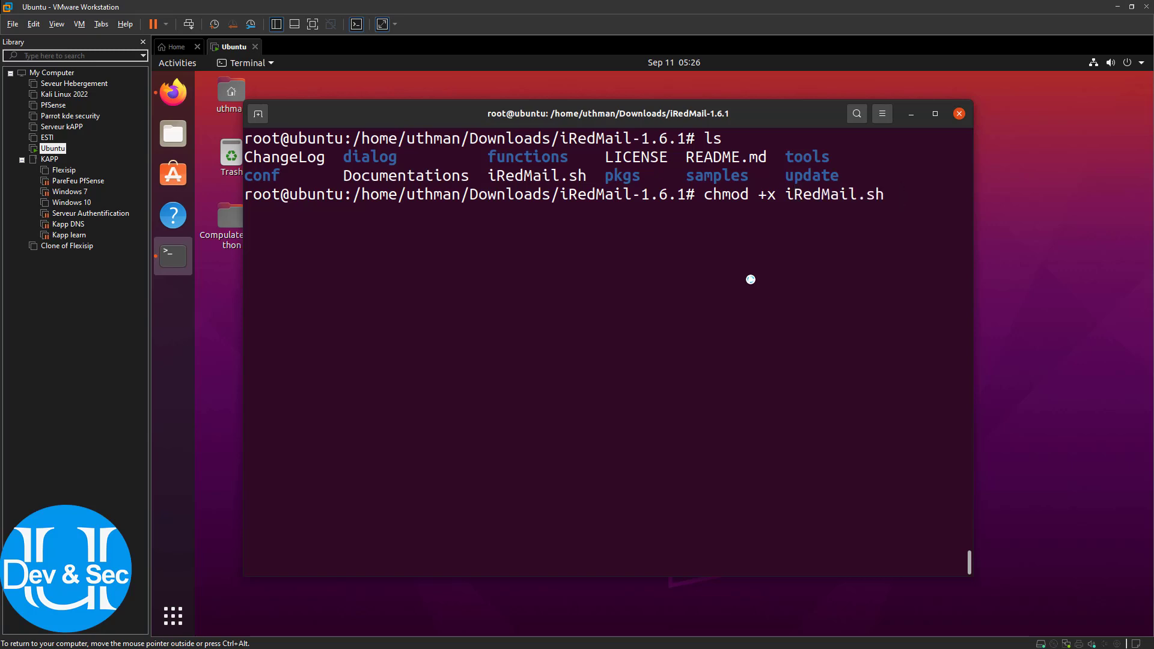
{"action": "key", "text": "Return"}
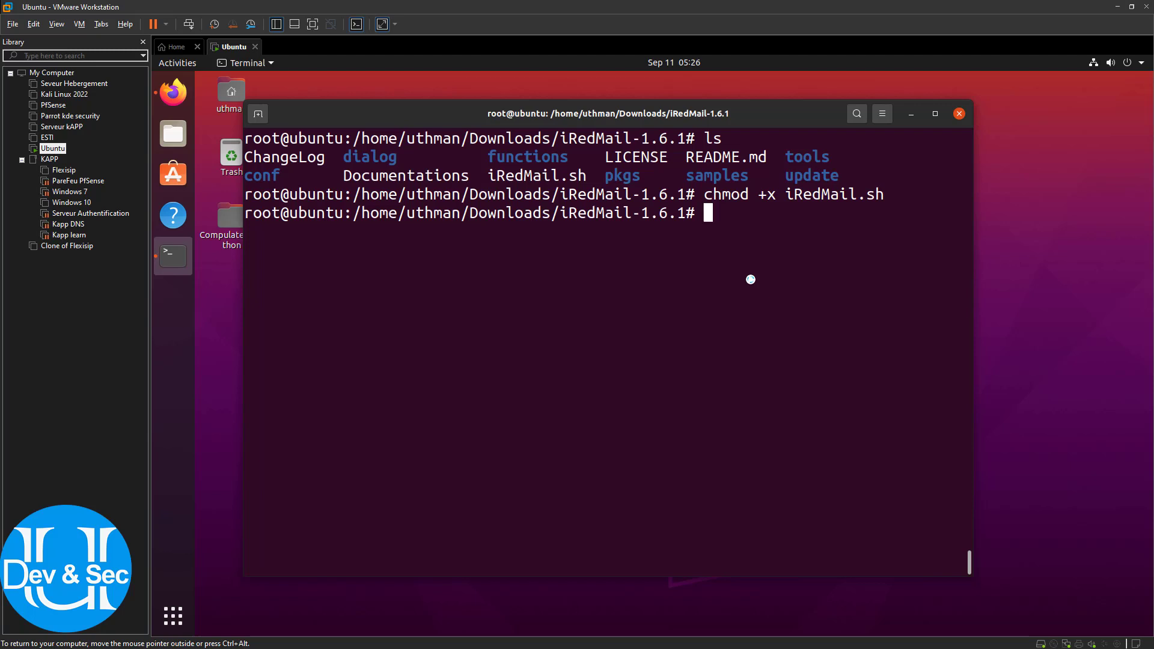
{"action": "type", "text": "bash iR"}
{"action": "key", "text": "Tab"}
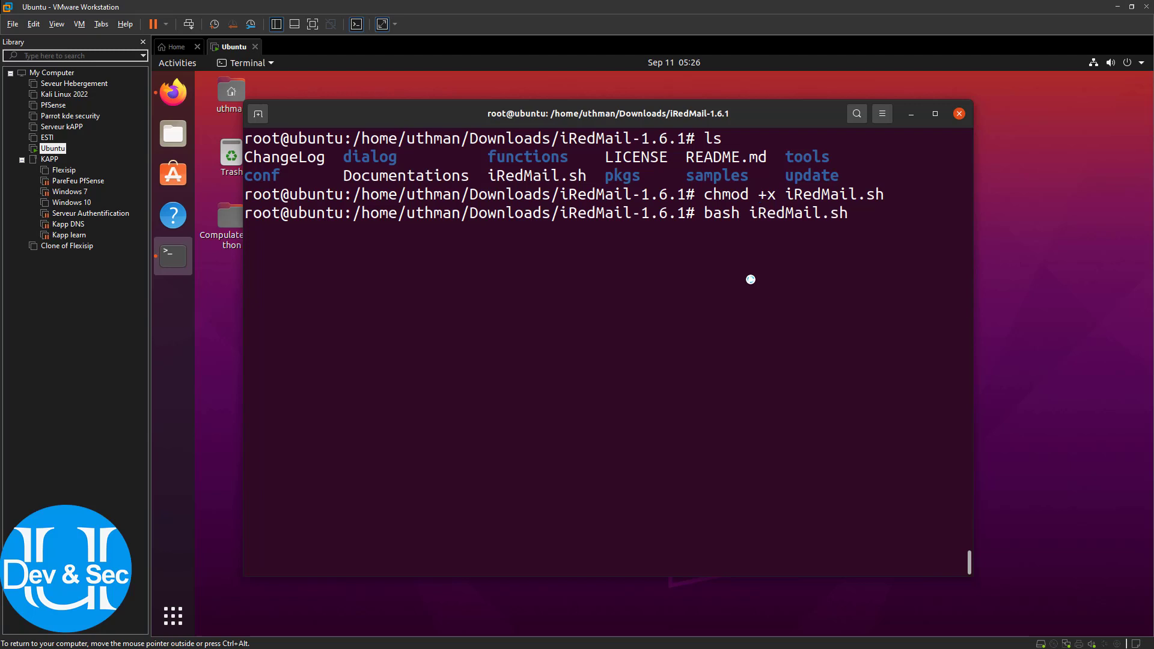
{"action": "key", "text": "BackSpace"}
Run bash iRedMail.sh and wait for the iRedMail 1.6.1 welcome dialog
{"action": "key", "text": "Return"}
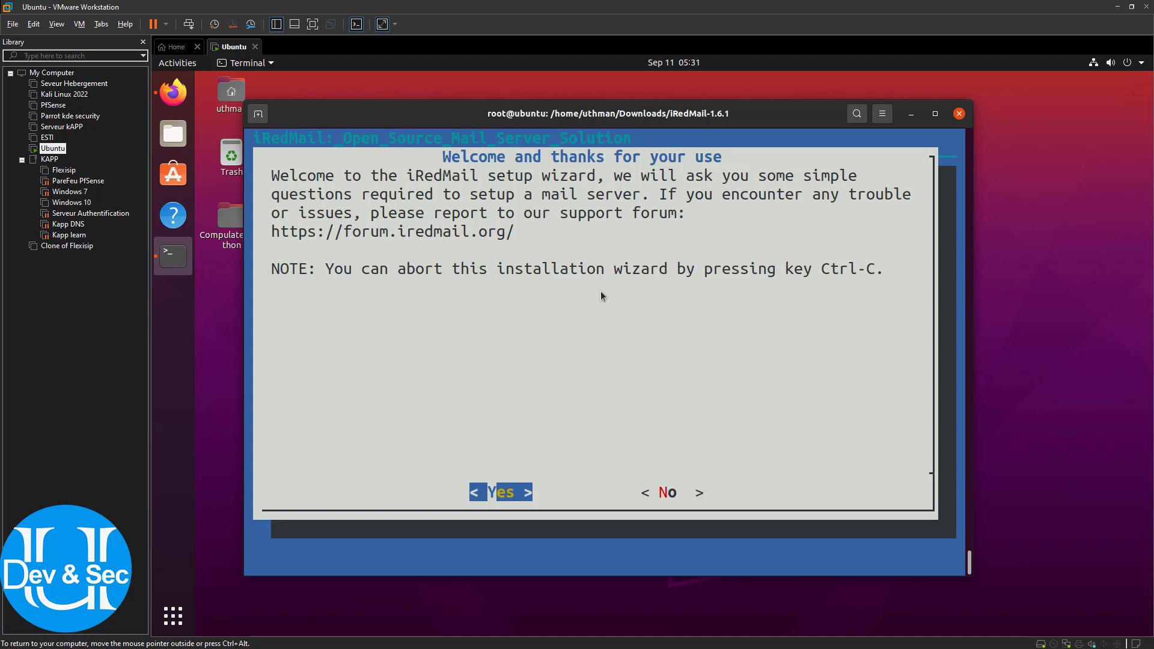
Begin the setup, keeping /var/vmail for mailbox storage and Nginx as the web server
{"action": "key", "text": "Return"}
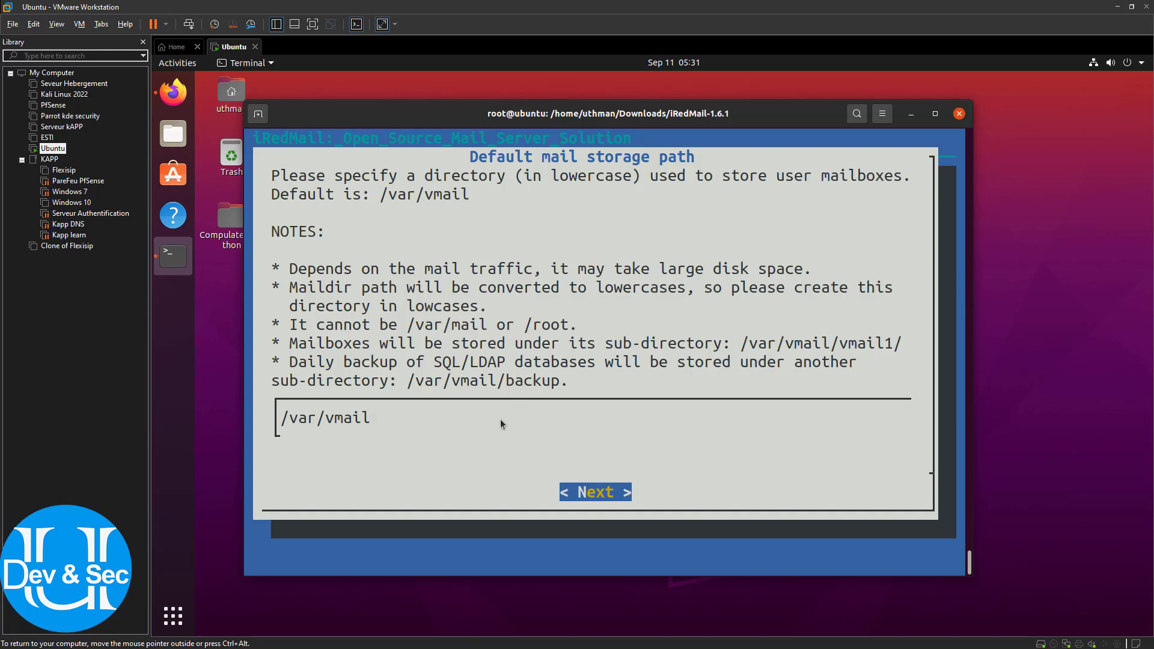
{"action": "key", "text": "Return"}
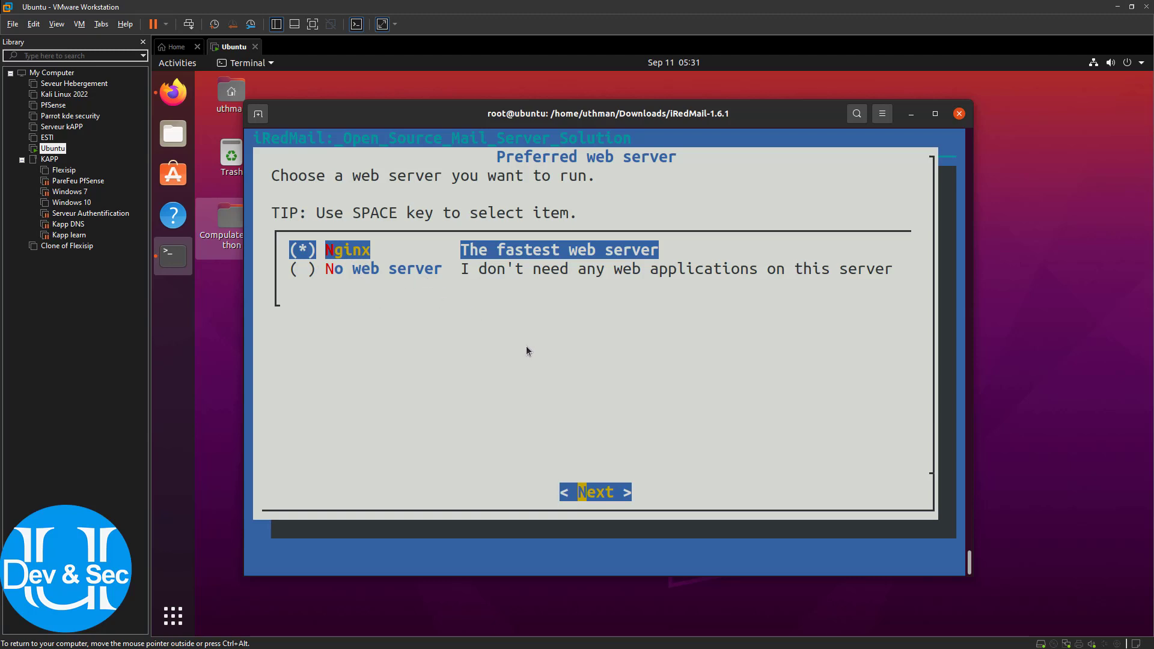
{"action": "key", "text": "Return"}
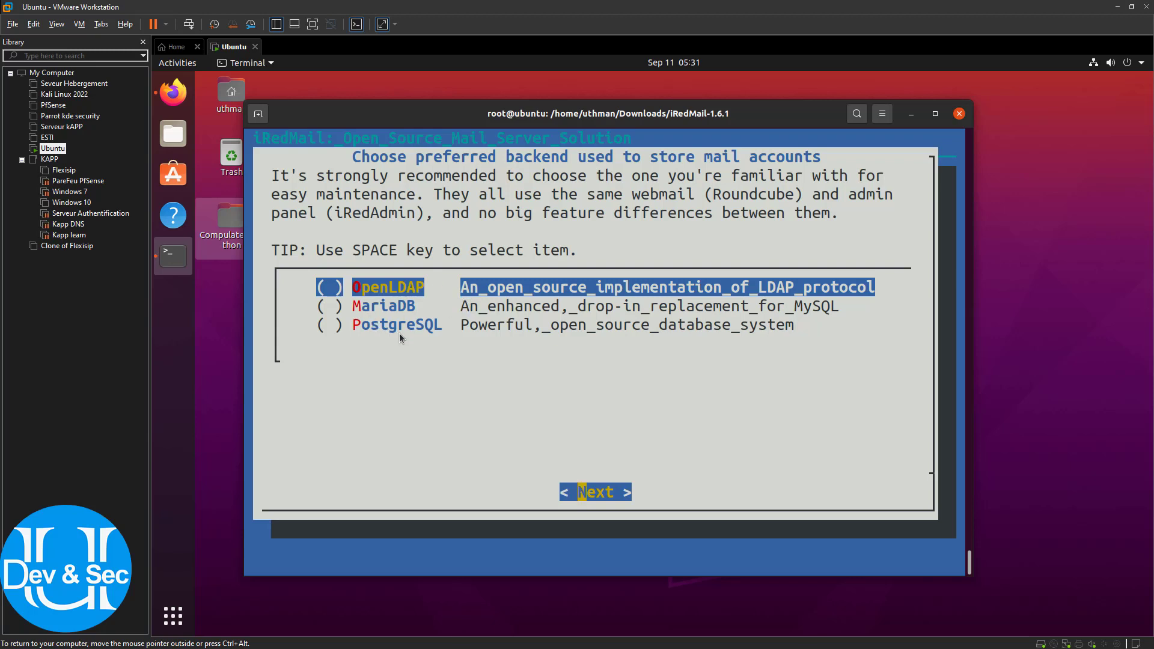
Choose PostgreSQL as the mail account backend
{"action": "key", "text": "Down"}
{"action": "key", "text": "Down"}
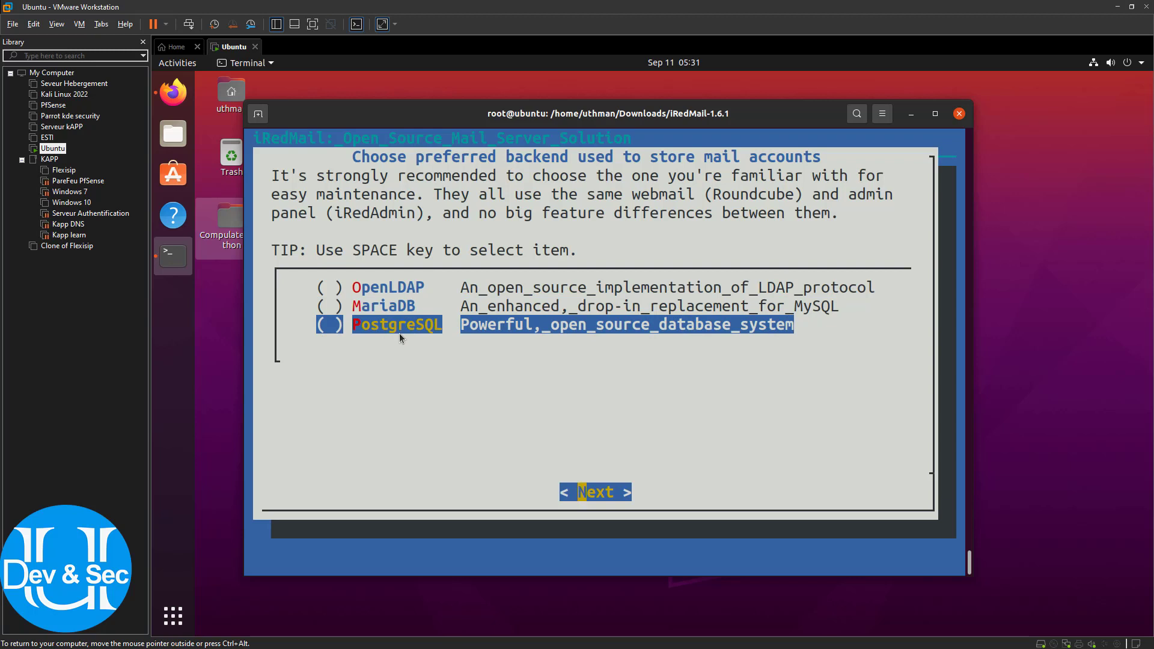
{"action": "key", "text": "space"}
{"action": "key", "text": "Up"}
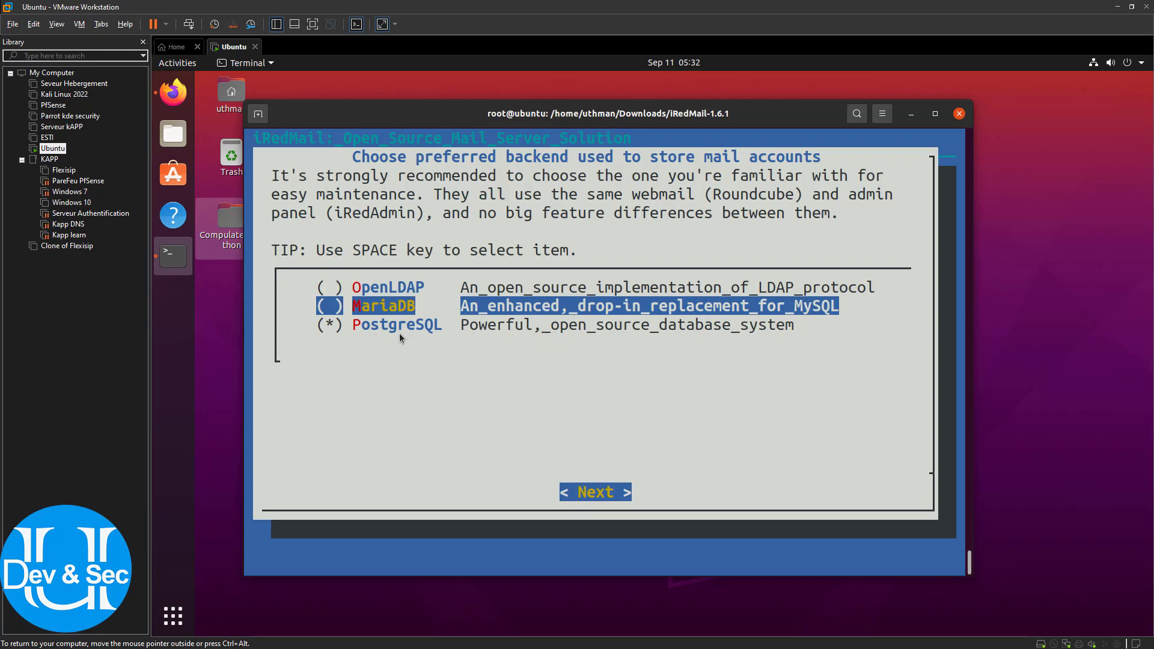
{"action": "key", "text": "space"}
{"action": "key", "text": "Down"}
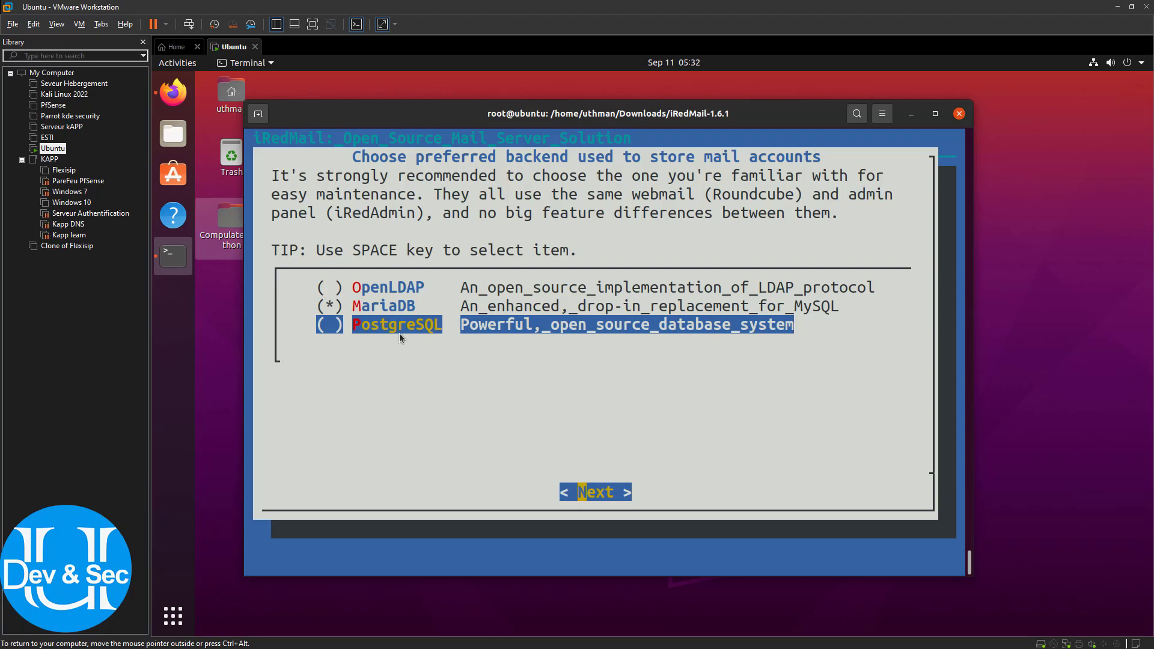
{"action": "key", "text": "space"}
{"action": "key", "text": "Return"}
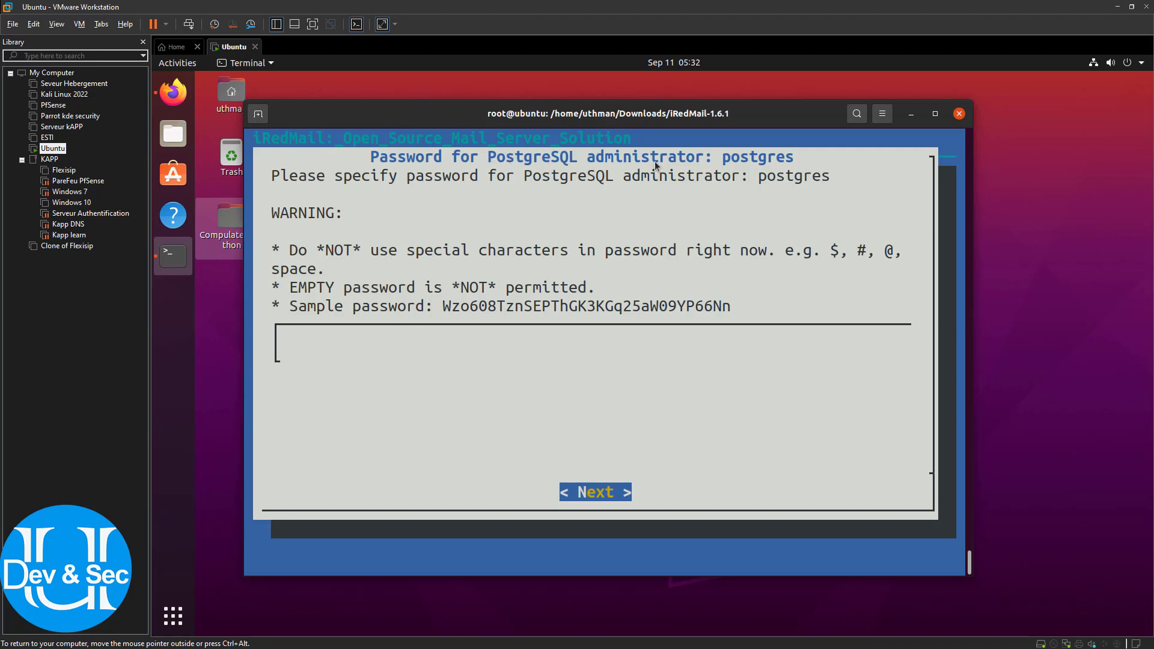
Enter and submit the PostgreSQL administrator password
{"action": "type", "text": "****"}
{"action": "key", "text": "BackSpace"}
{"action": "key", "text": "BackSpace"}
{"action": "key", "text": "BackSpace"}
{"action": "key", "text": "BackSpace"}
{"action": "type", "text": "****"}
{"action": "key", "text": "BackSpace"}
{"action": "key", "text": "BackSpace"}
{"action": "key", "text": "BackSpace"}
{"action": "key", "text": "BackSpace"}
{"action": "type", "text": "****"}
{"action": "key", "text": "Return"}
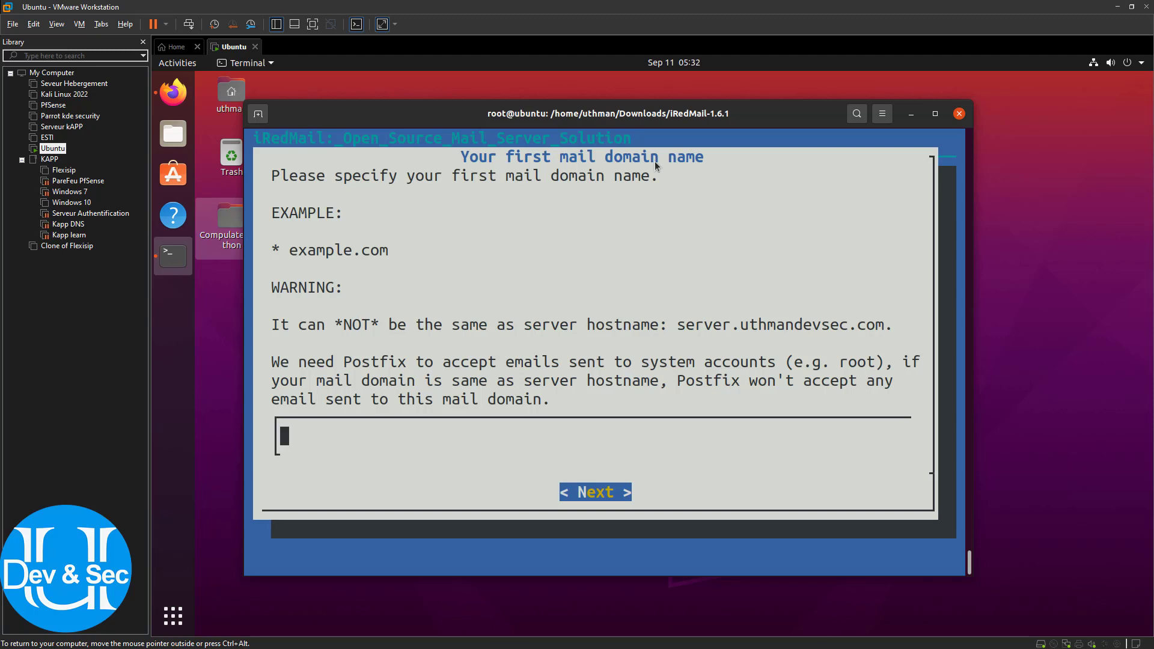
Set the first mail domain to uthmandevsec.com and enter the postmaster administrator password
{"action": "type", "text": "uthmandev"}
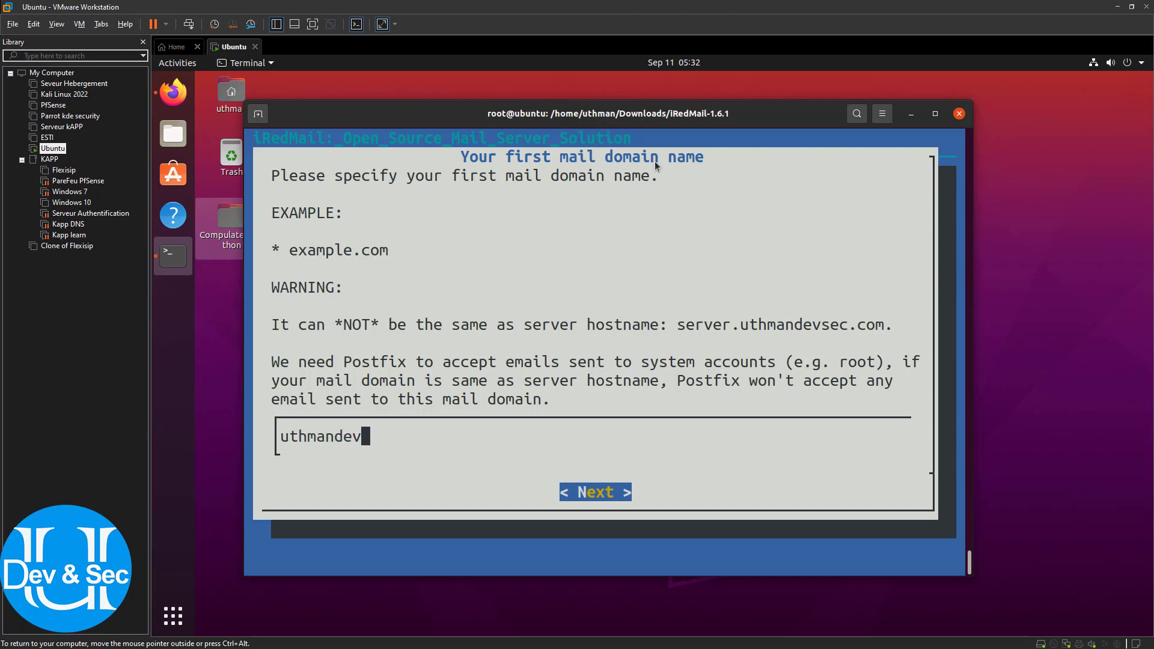
{"action": "type", "text": "sec.com"}
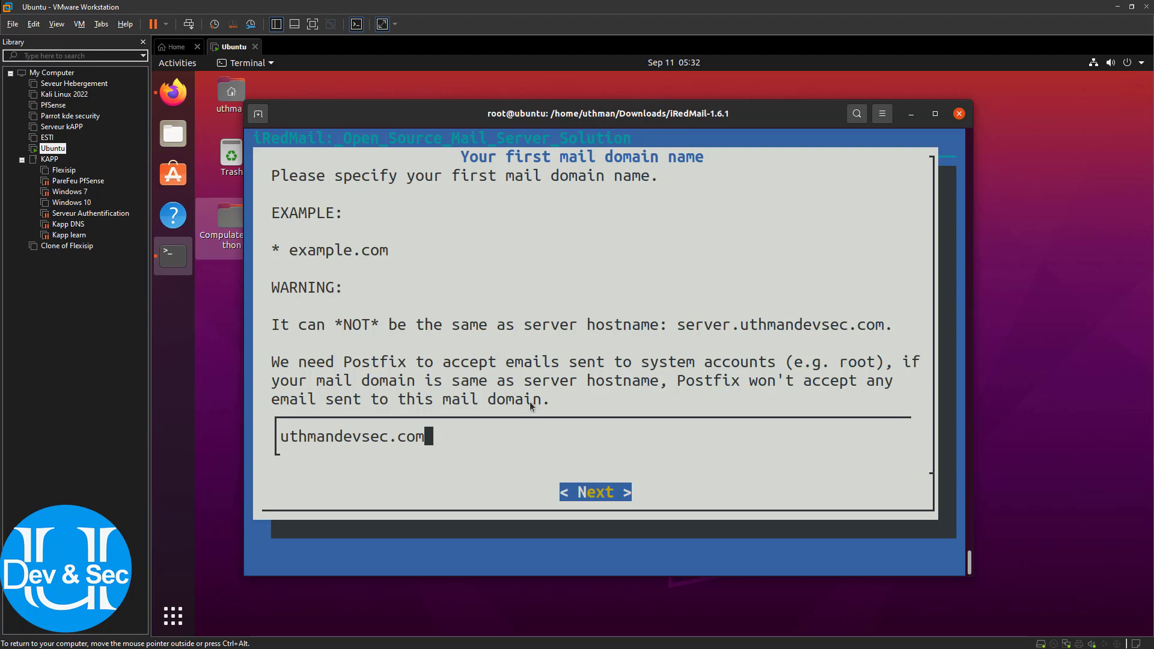
{"action": "key", "text": "Return"}
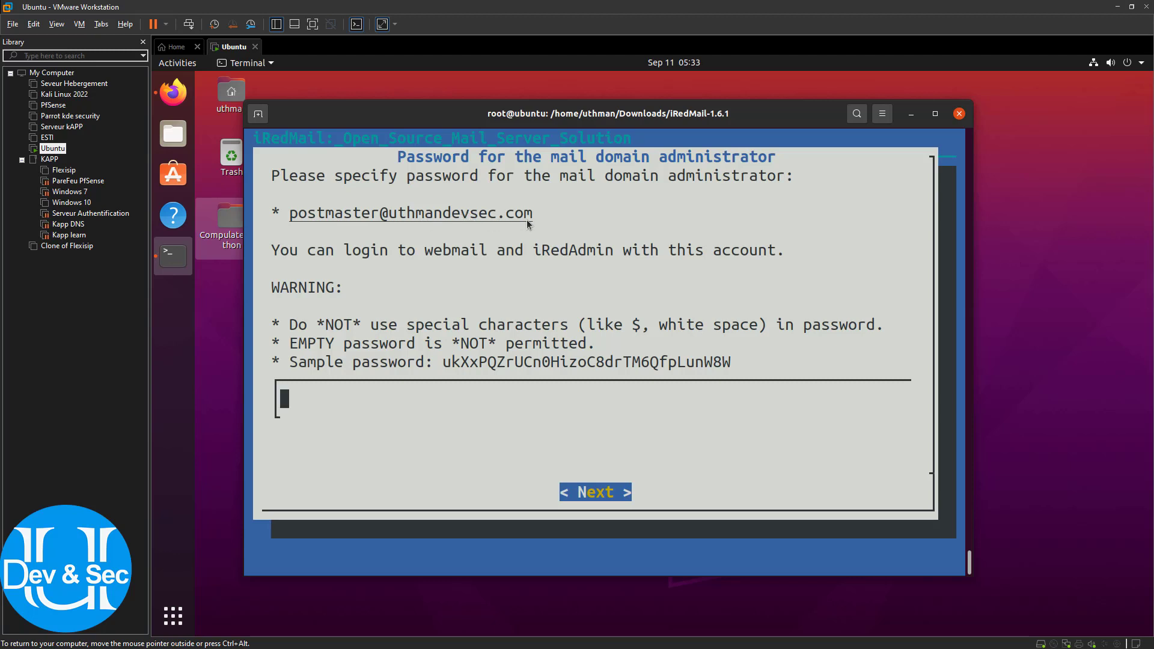
{"action": "type", "text": "****"}
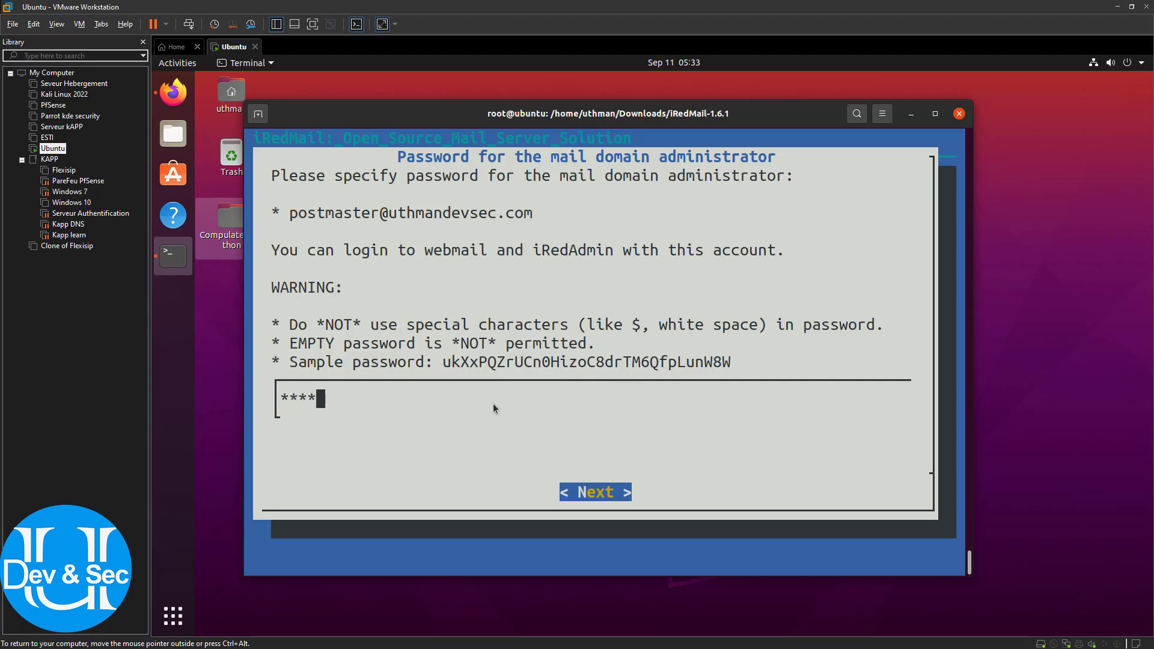
{"action": "key", "text": "Return"}
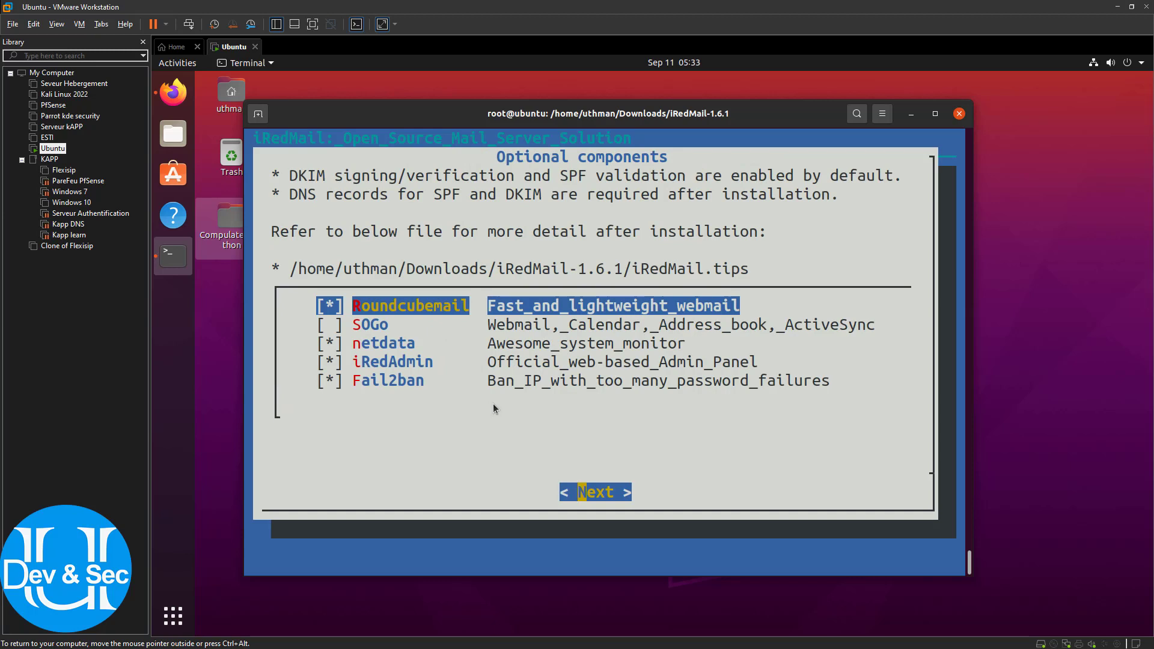
Check SOGo among the optional components and confirm the selection
{"action": "key", "text": "Down"}
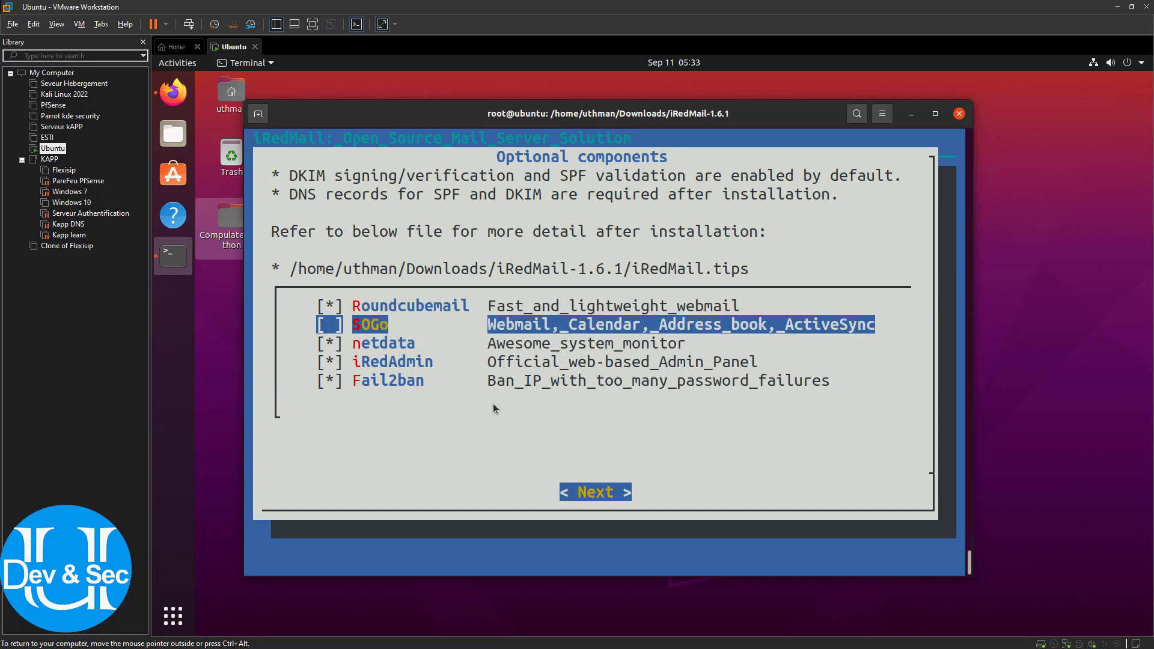
{"action": "key", "text": "space"}
{"action": "key", "text": "Return"}
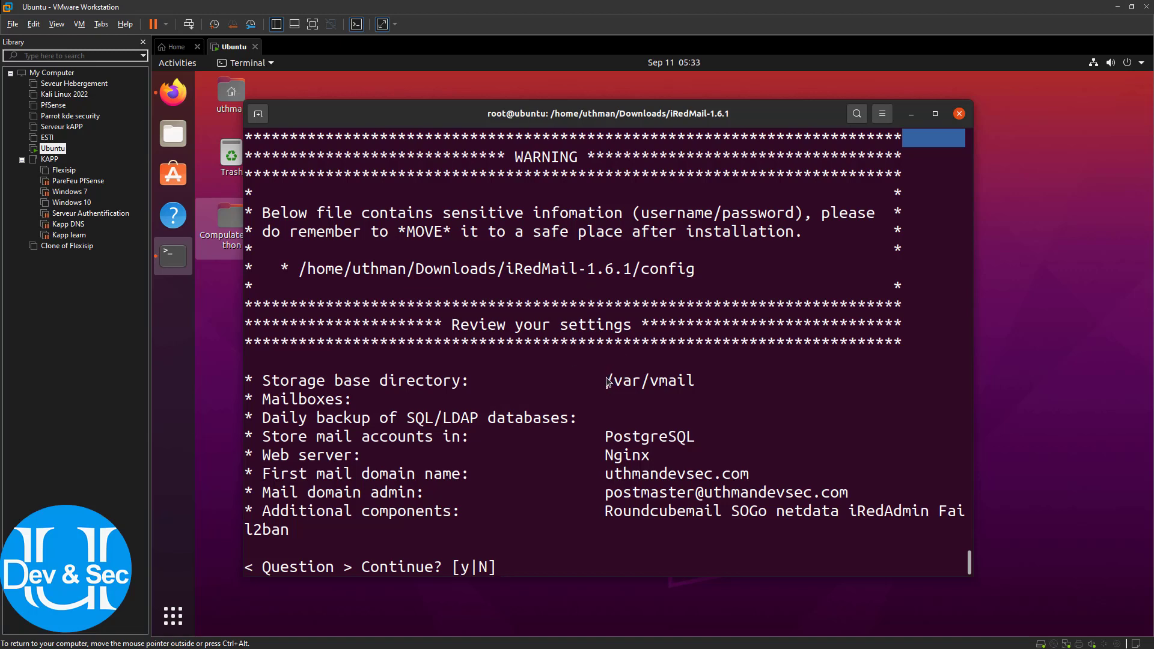
Review the /var/vmail, PostgreSQL and web server settings and copy the postmaster admin address
{"action": "left_click_drag", "start_coordinate": [605, 385], "coordinate": [716, 392]}
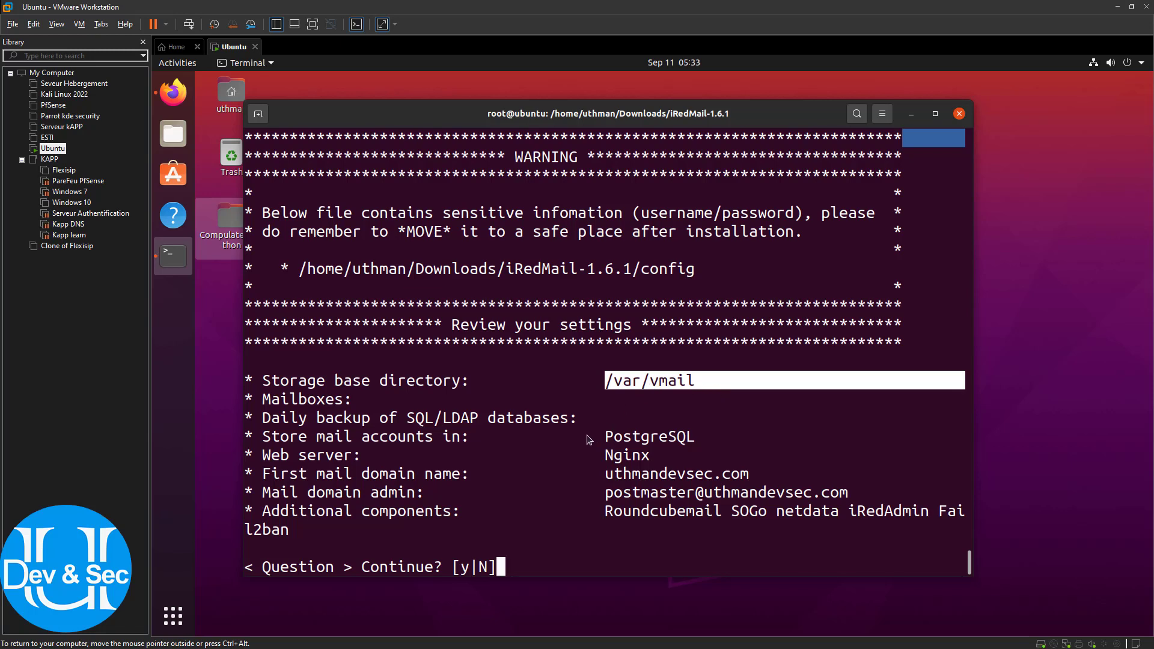
{"action": "left_click_drag", "start_coordinate": [603, 437], "coordinate": [705, 448]}
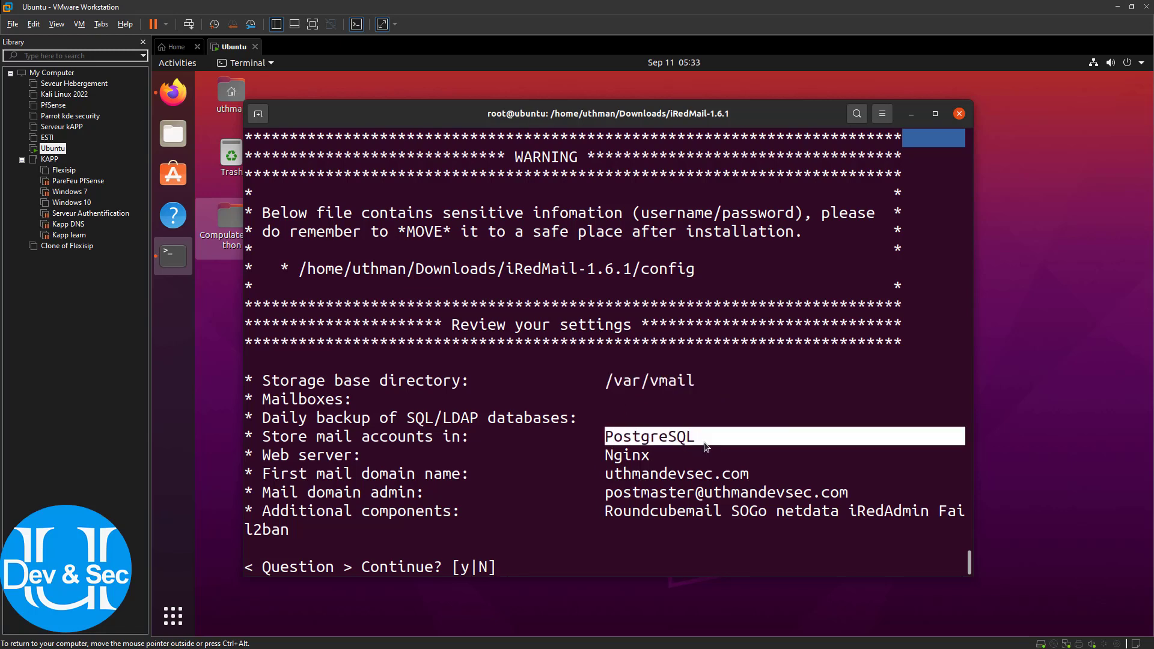
{"action": "left_click_drag", "start_coordinate": [606, 459], "coordinate": [752, 480]}
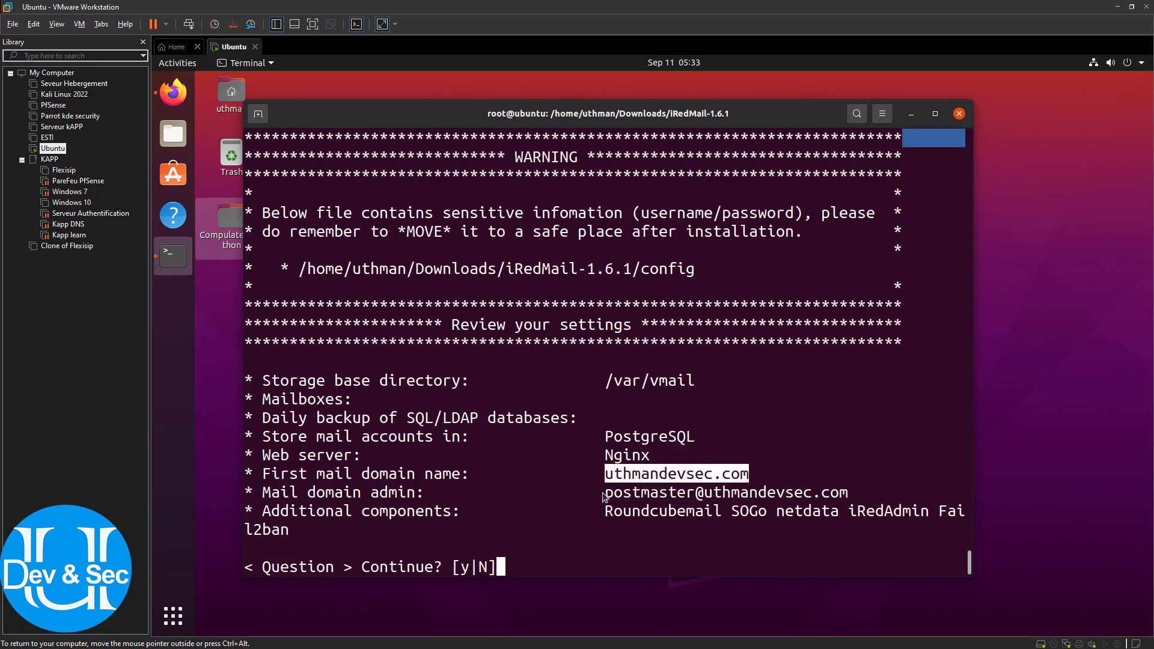
{"action": "left_click_drag", "start_coordinate": [605, 495], "coordinate": [848, 500]}
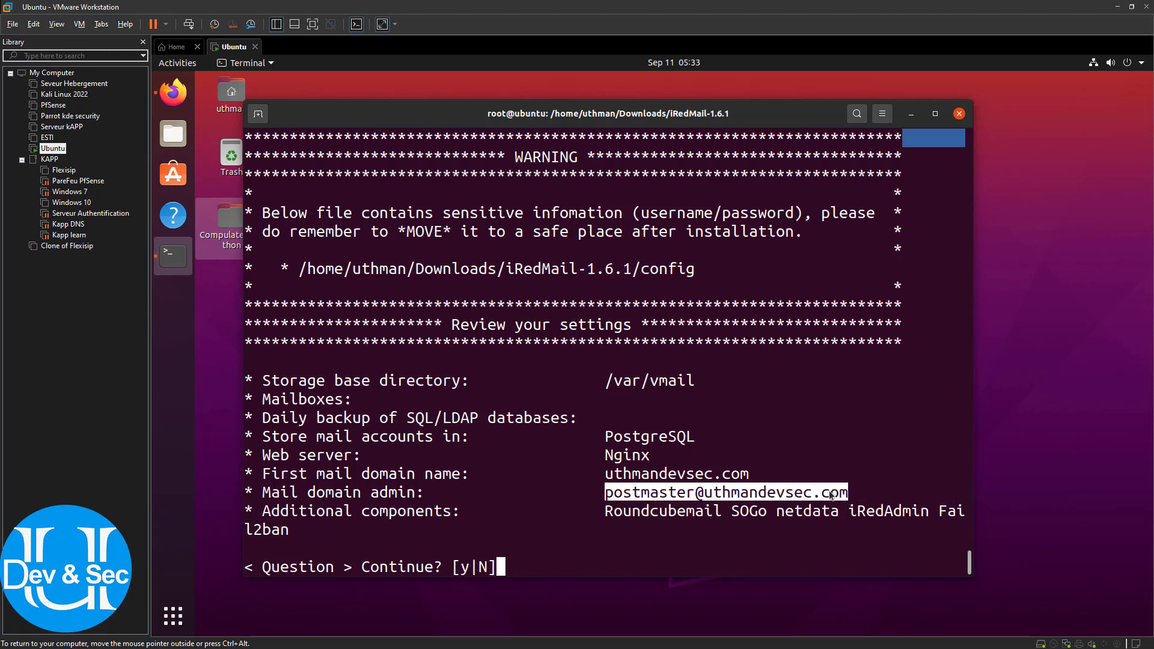
{"action": "right_click", "coordinate": [823, 492]}
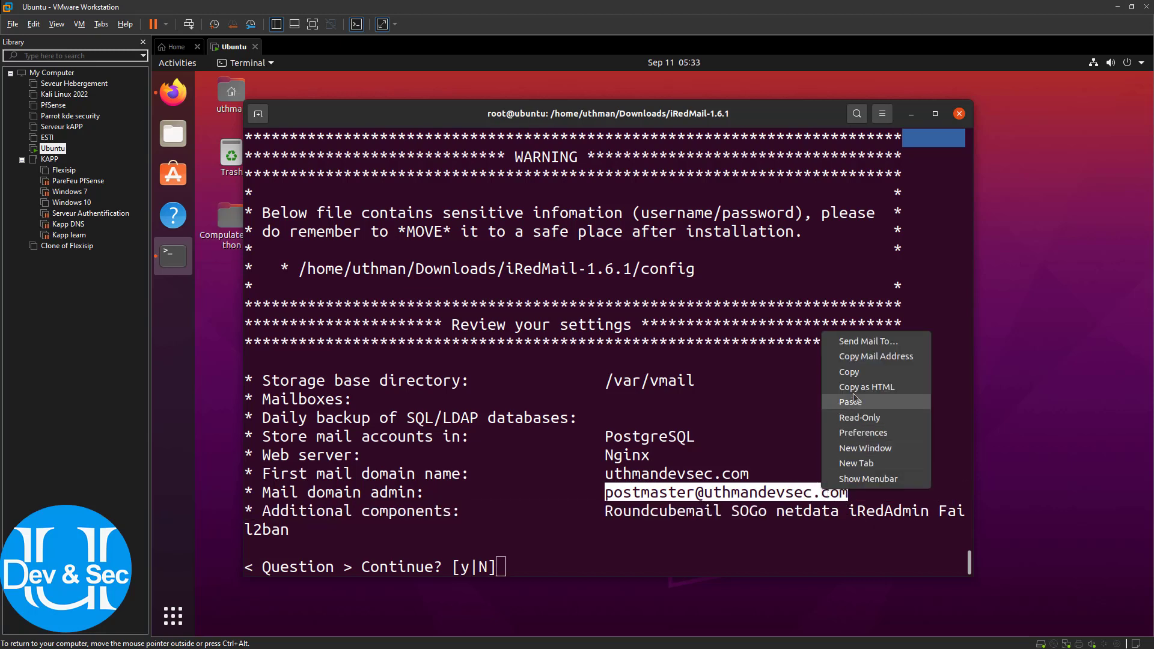
{"action": "left_click", "coordinate": [853, 374]}
{"action": "left_click", "coordinate": [865, 463]}
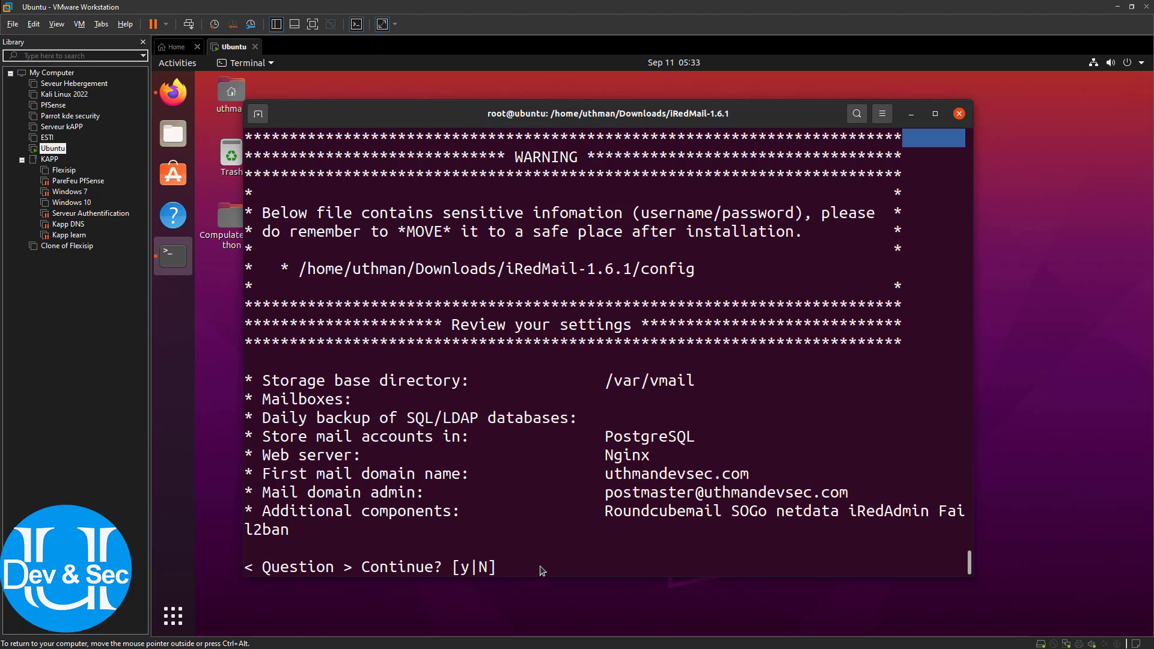
Answer y at the Continue? prompt to start the iRedMail installation
{"action": "type", "text": "y"}
{"action": "key", "text": "BackSpace"}
{"action": "type", "text": "N"}
{"action": "key", "text": "BackSpace"}
{"action": "type", "text": "y"}
{"action": "key", "text": "Return"}
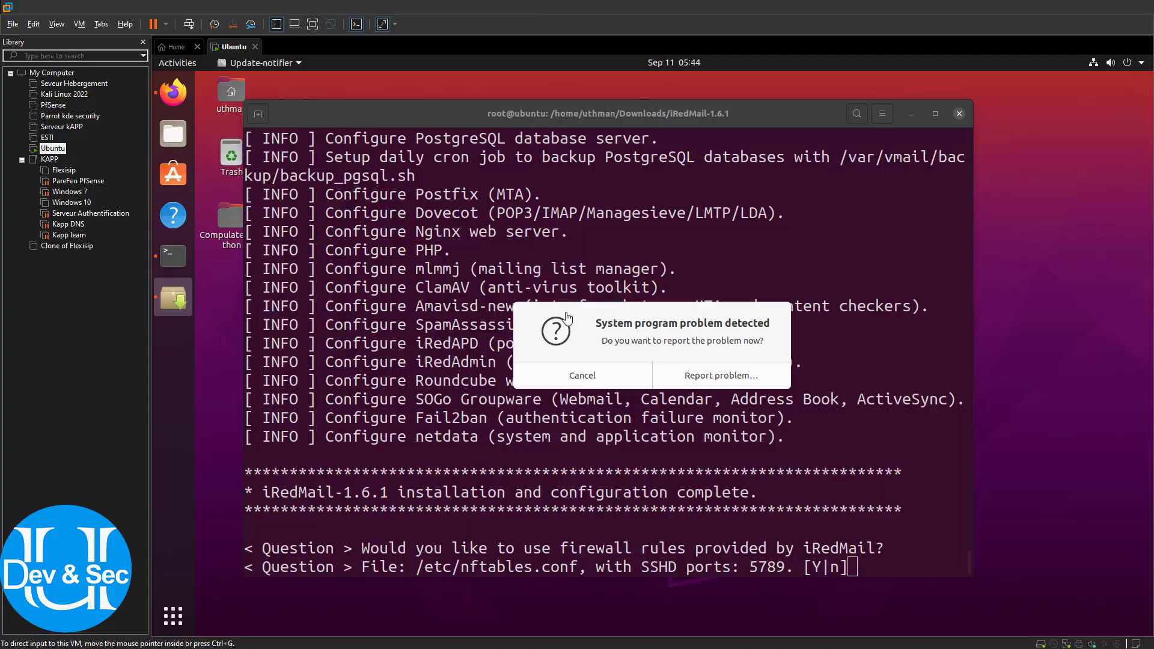
Dismiss the system problem report and accept iRedMail's nftables firewall rules
{"action": "left_click", "coordinate": [586, 377]}
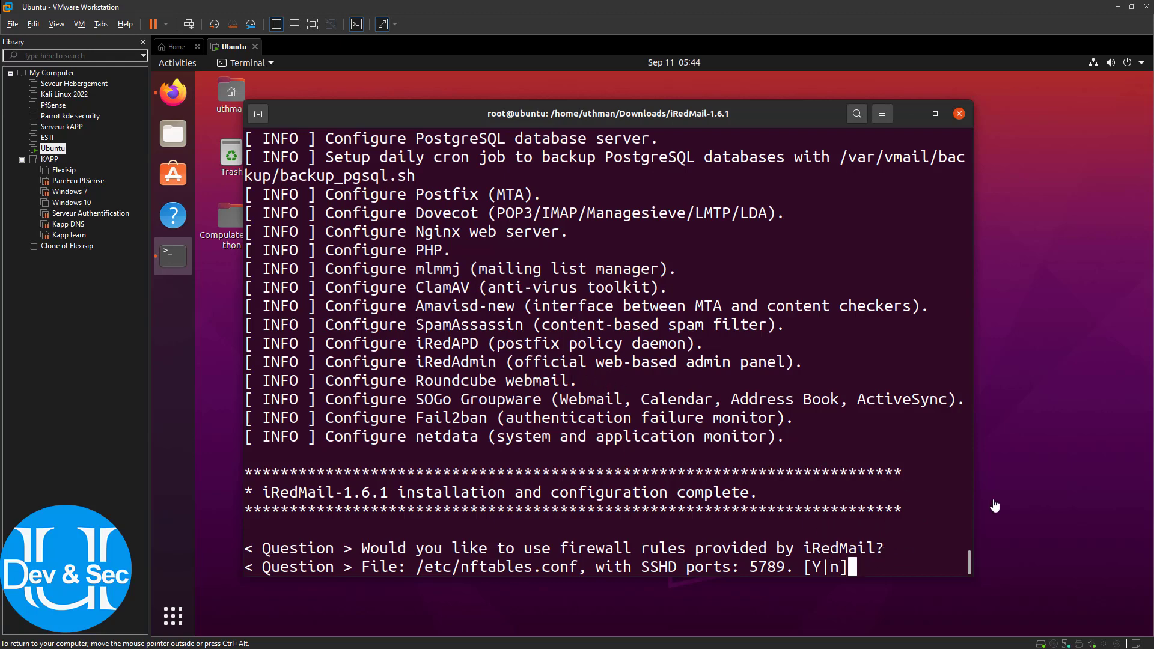
{"action": "left_click", "coordinate": [858, 463]}
{"action": "type", "text": "y"}
{"action": "key", "text": "Return"}
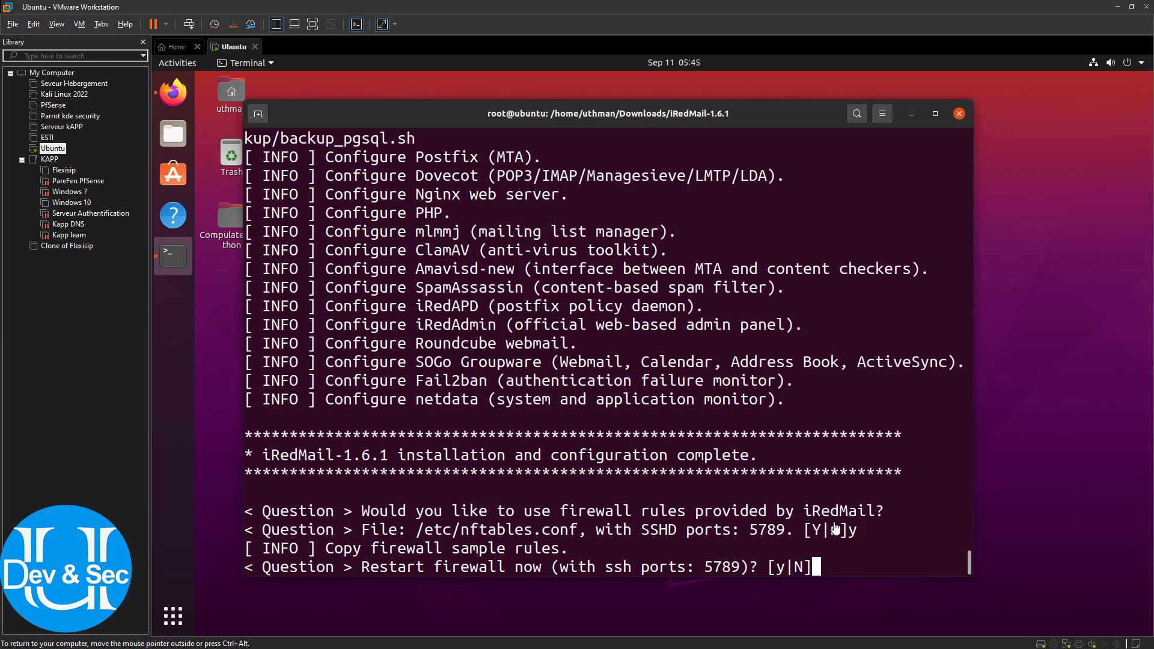
Agree to restart the firewall now and enter the reboot command
{"action": "type", "text": "y"}
{"action": "key", "text": "Return"}
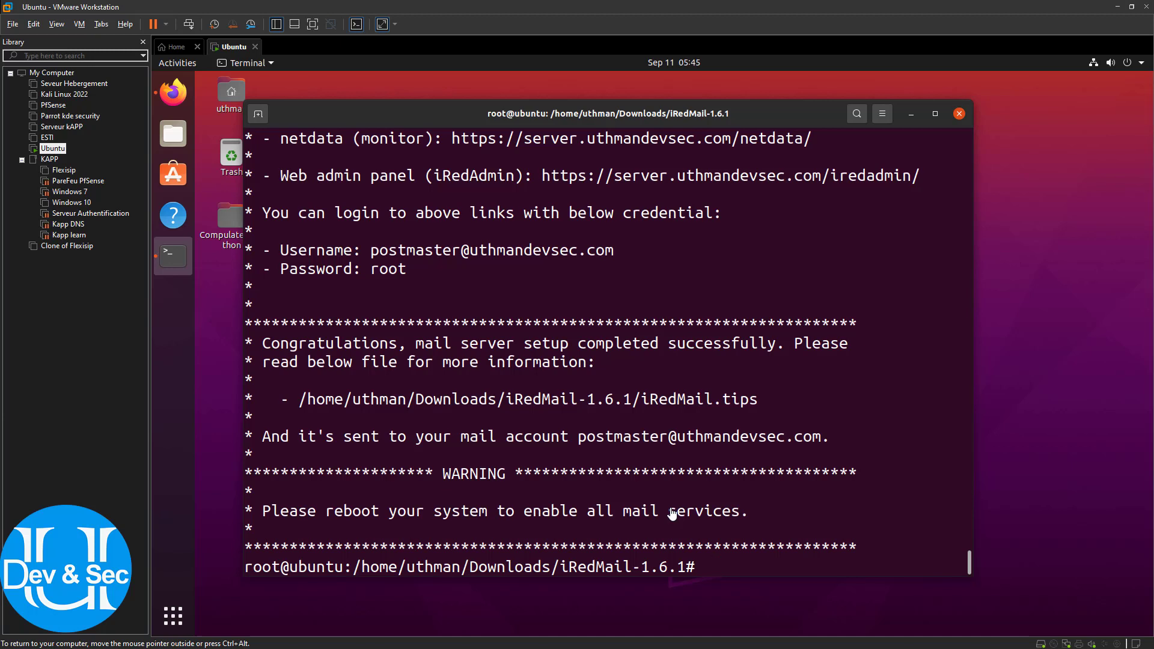
{"action": "type", "text": "reboot"}
Reboot the VM, then pick the user account and log in with its password
{"action": "key", "text": "Return"}
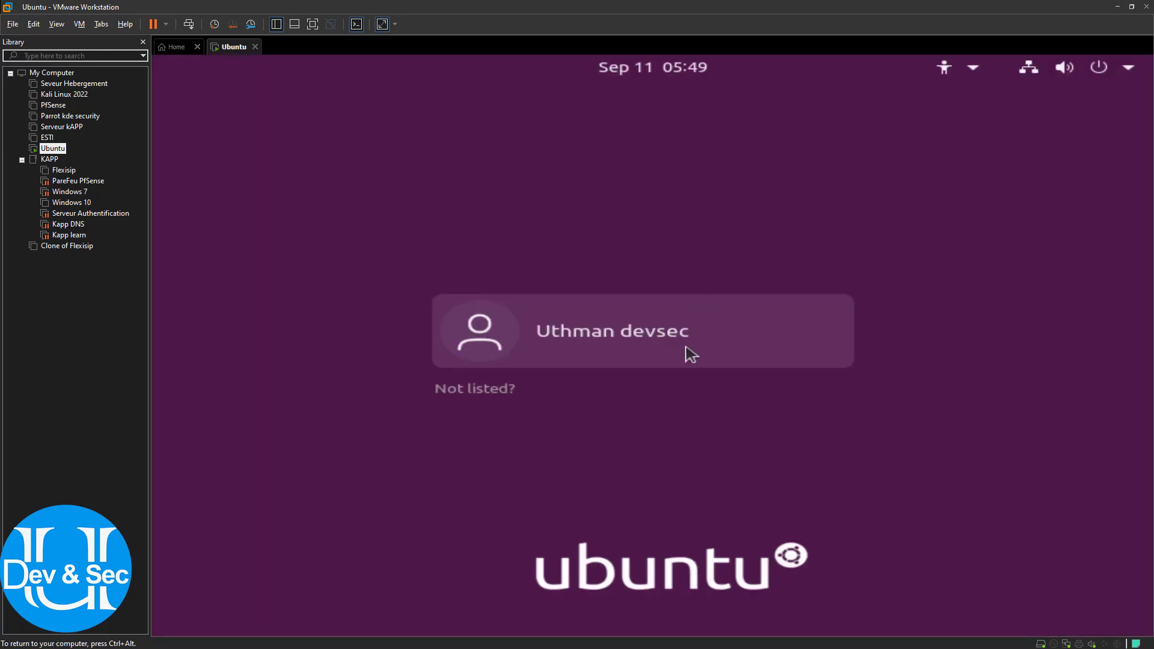
{"action": "left_click", "coordinate": [687, 347]}
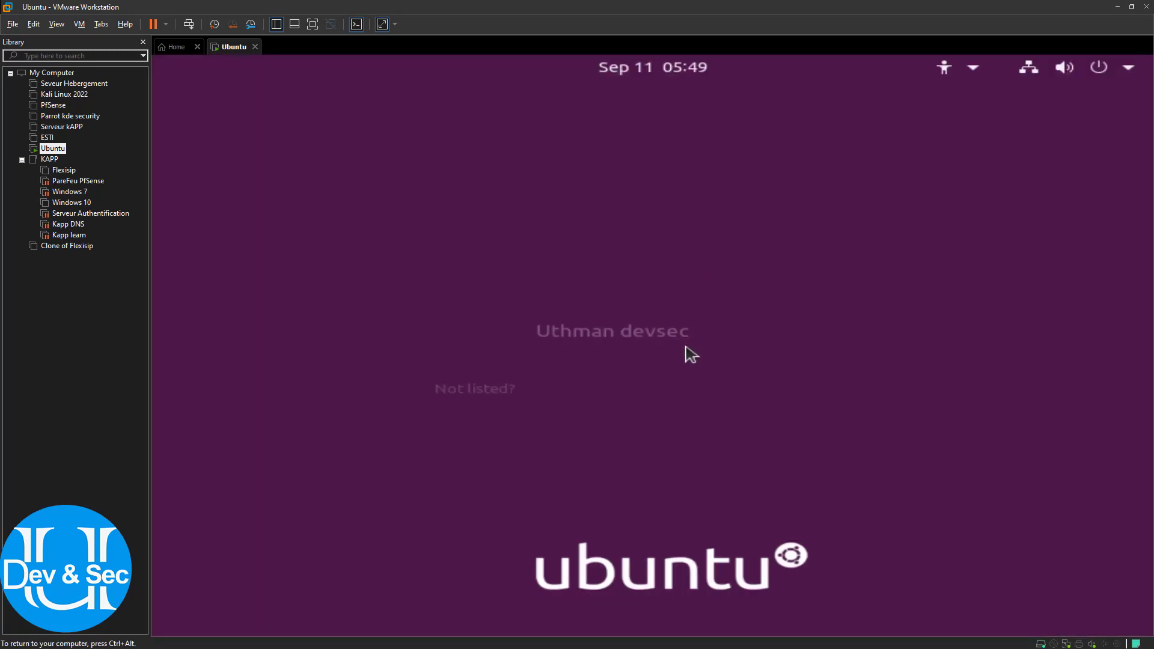
{"action": "type", "text": "****"}
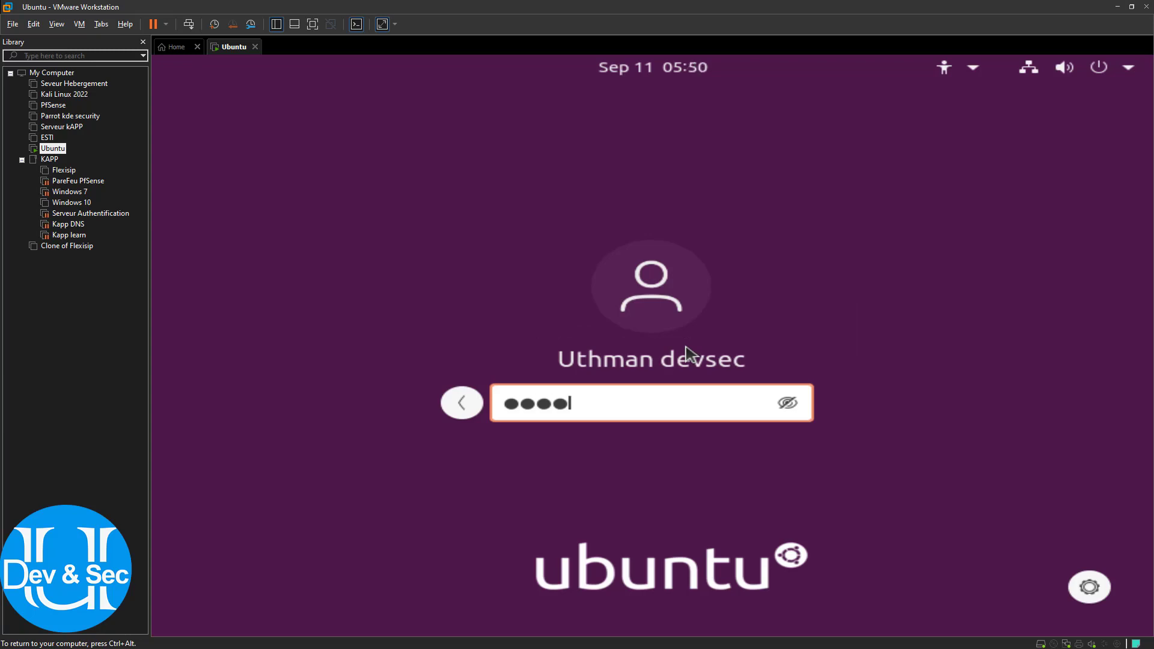
{"action": "key", "text": "Return"}
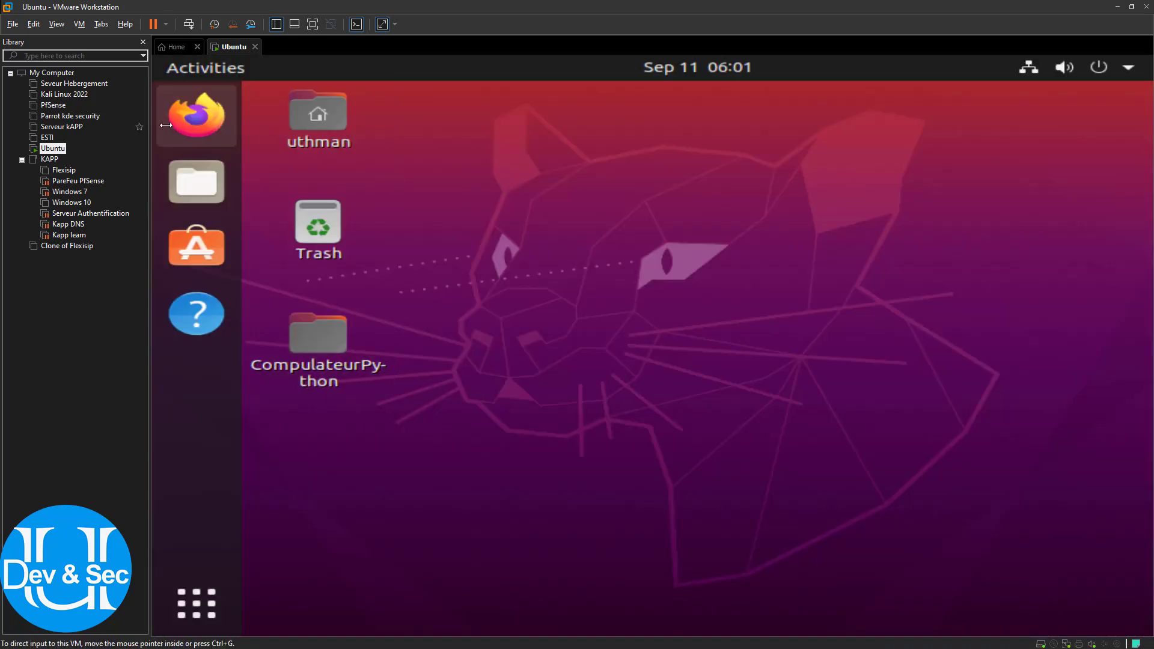
Launch Firefox and load server.uthmandevsec.com/iredadmin
{"action": "left_click", "coordinate": [220, 128]}
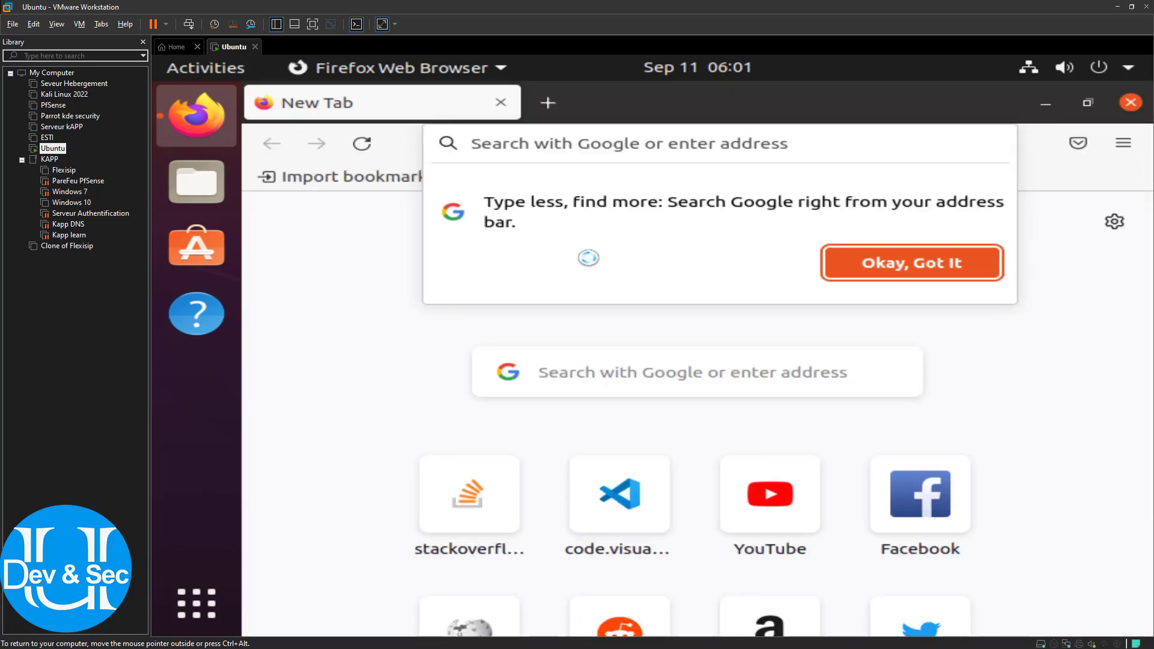
{"action": "type", "text": "ser"}
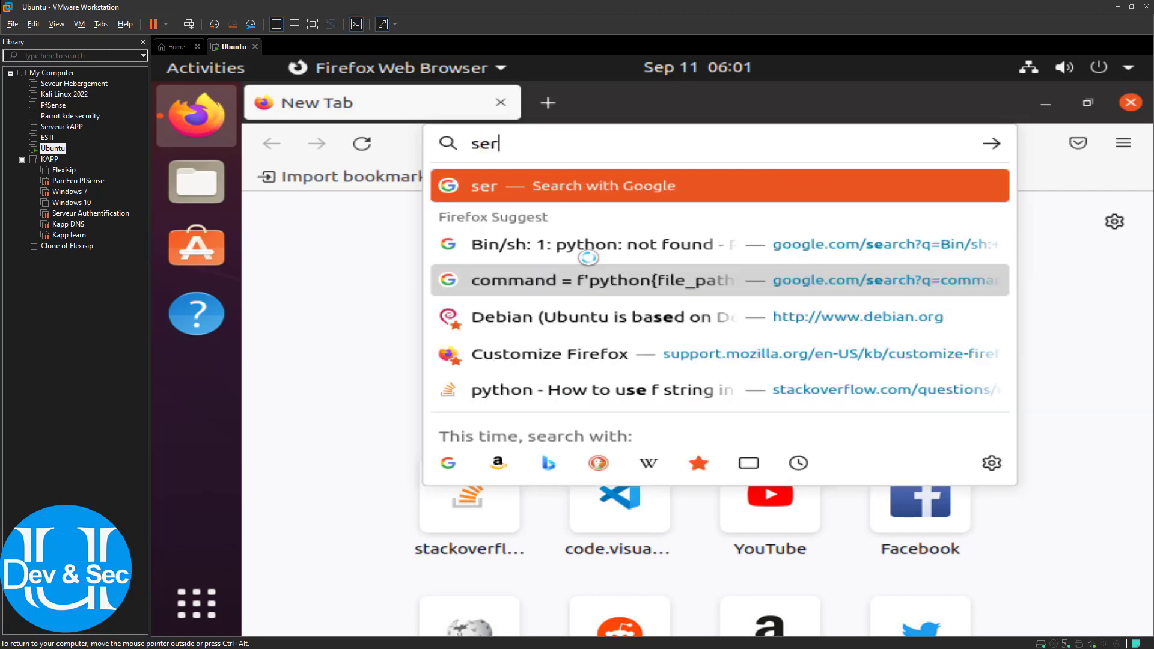
{"action": "type", "text": "vet"}
{"action": "key", "text": "BackSpace"}
{"action": "type", "text": "r"}
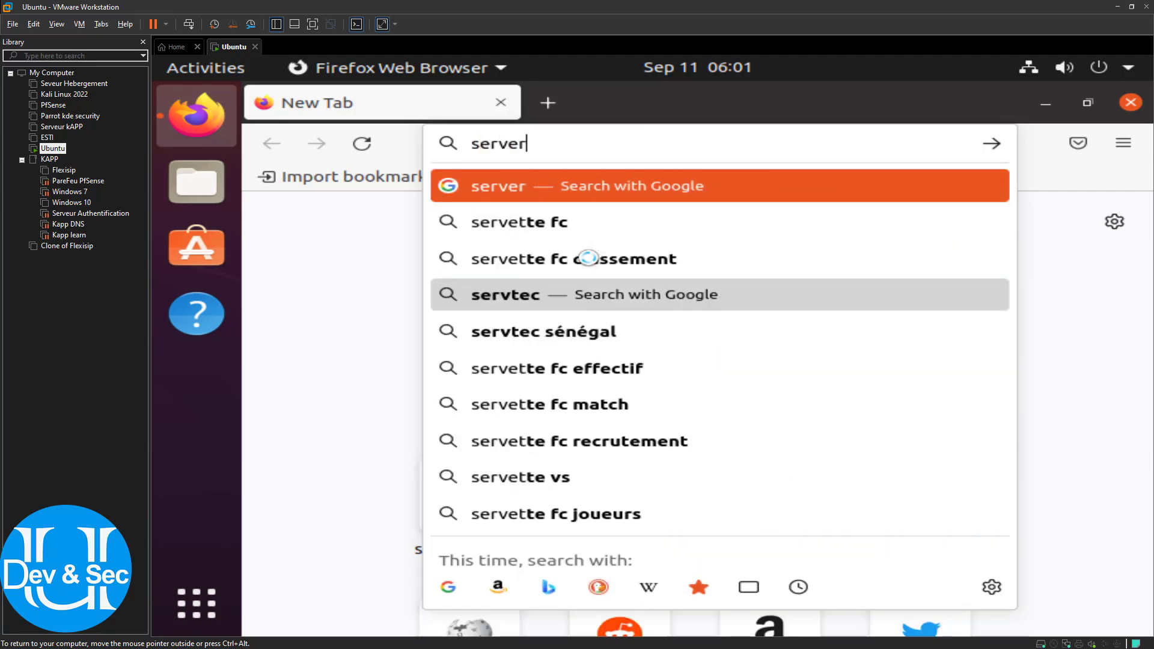
{"action": "type", "text": ".uthm"}
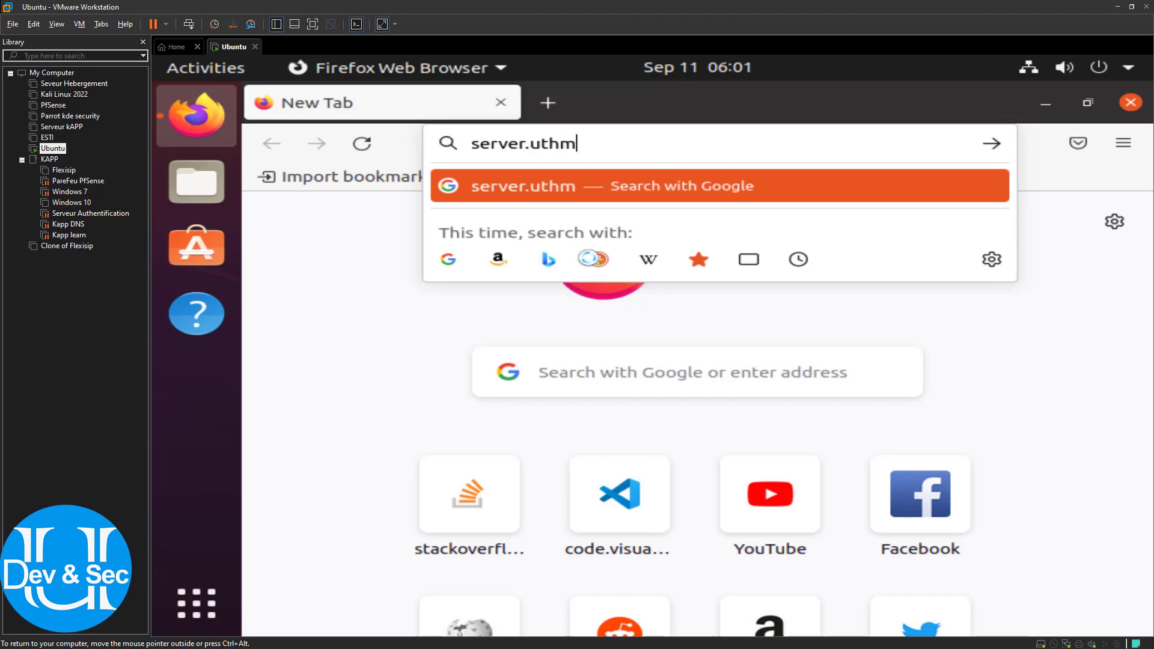
{"action": "type", "text": "andec"}
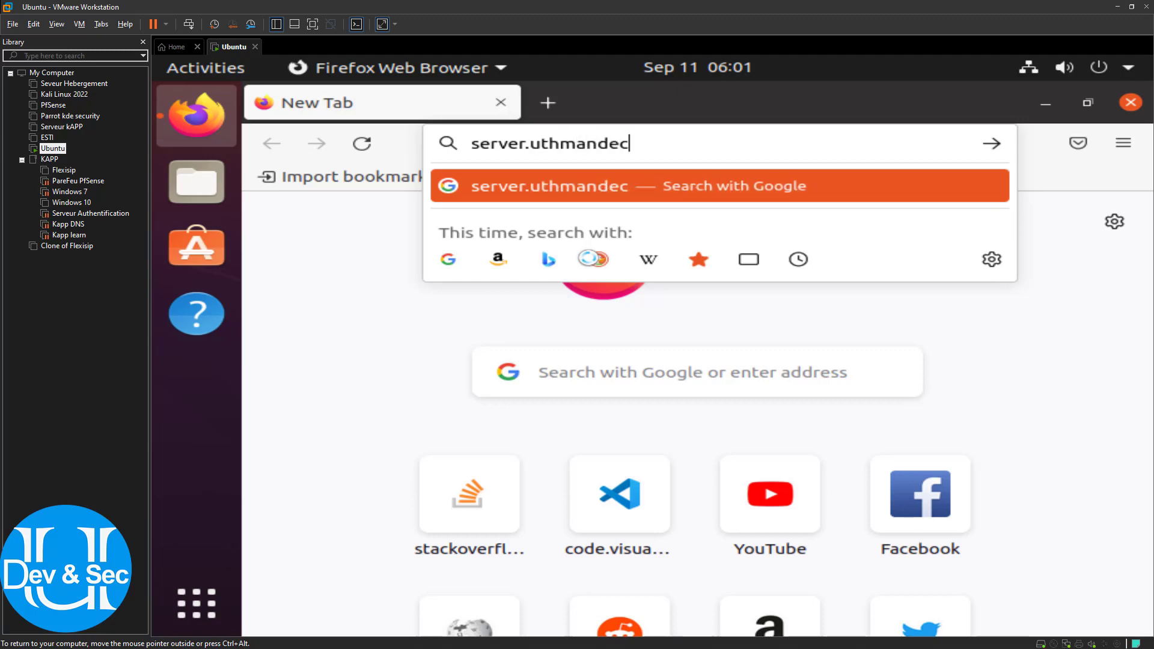
{"action": "key", "text": "BackSpace"}
{"action": "type", "text": "vsec"}
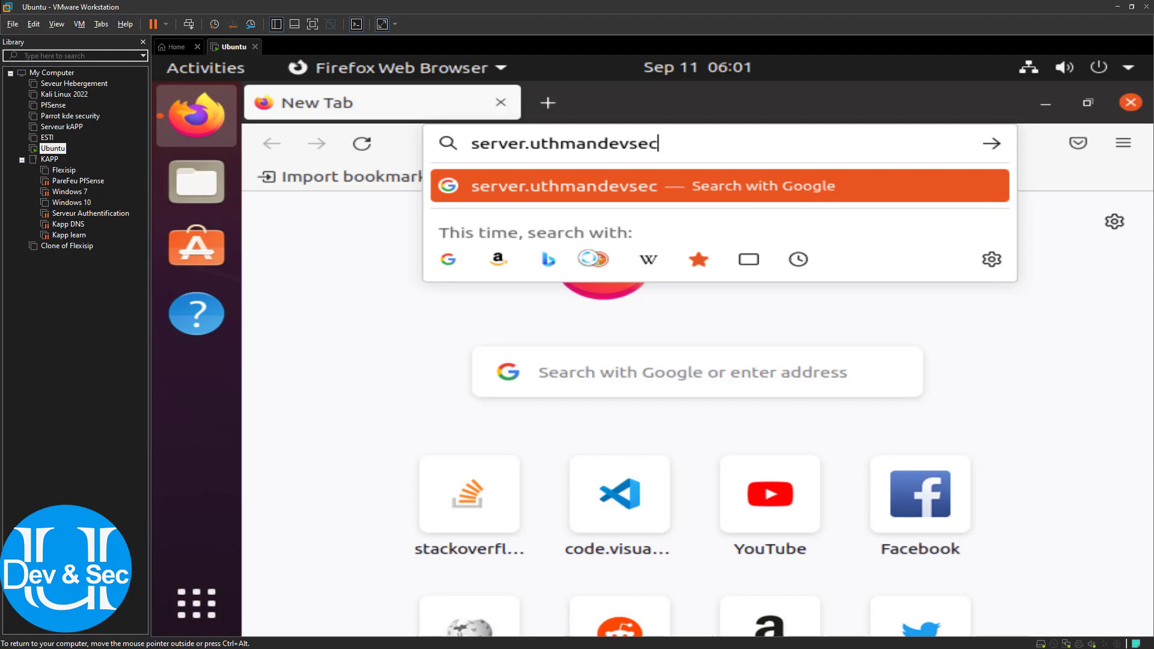
{"action": "type", "text": ".com"}
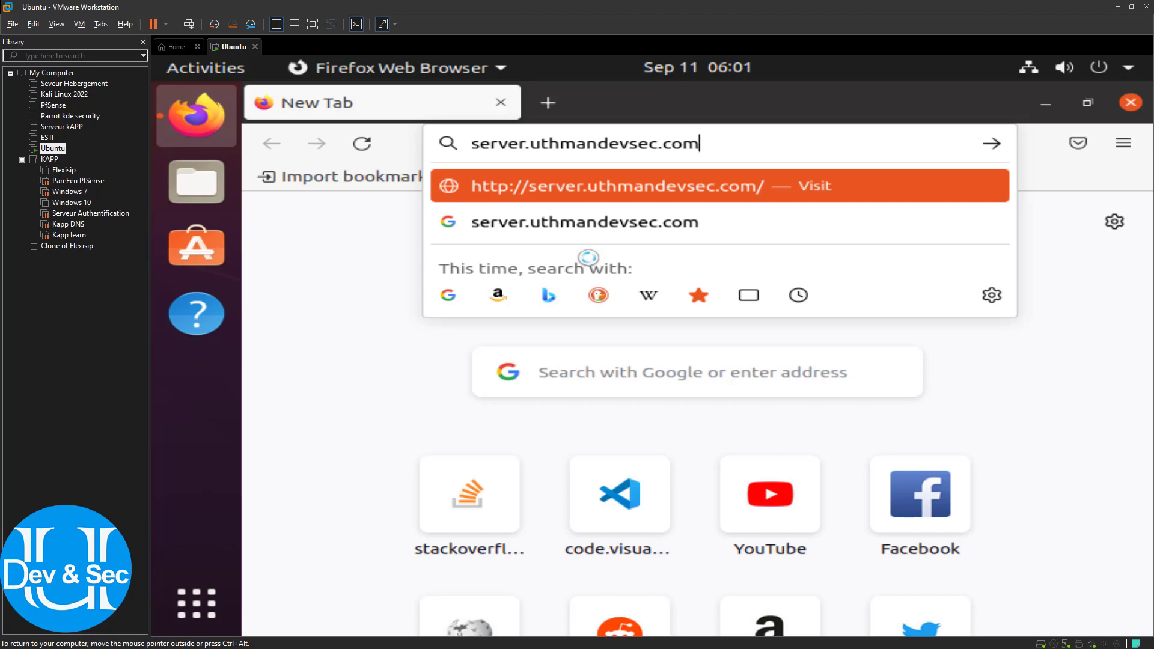
{"action": "type", "text": "/a"}
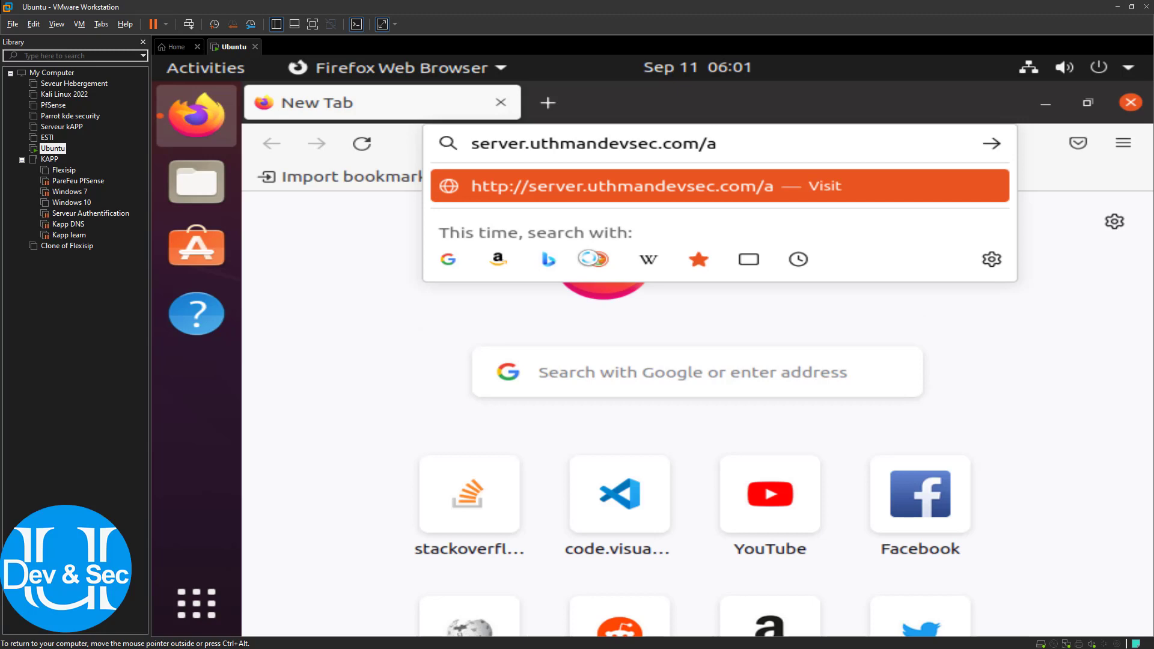
{"action": "key", "text": "BackSpace"}
{"action": "type", "text": "ireda"}
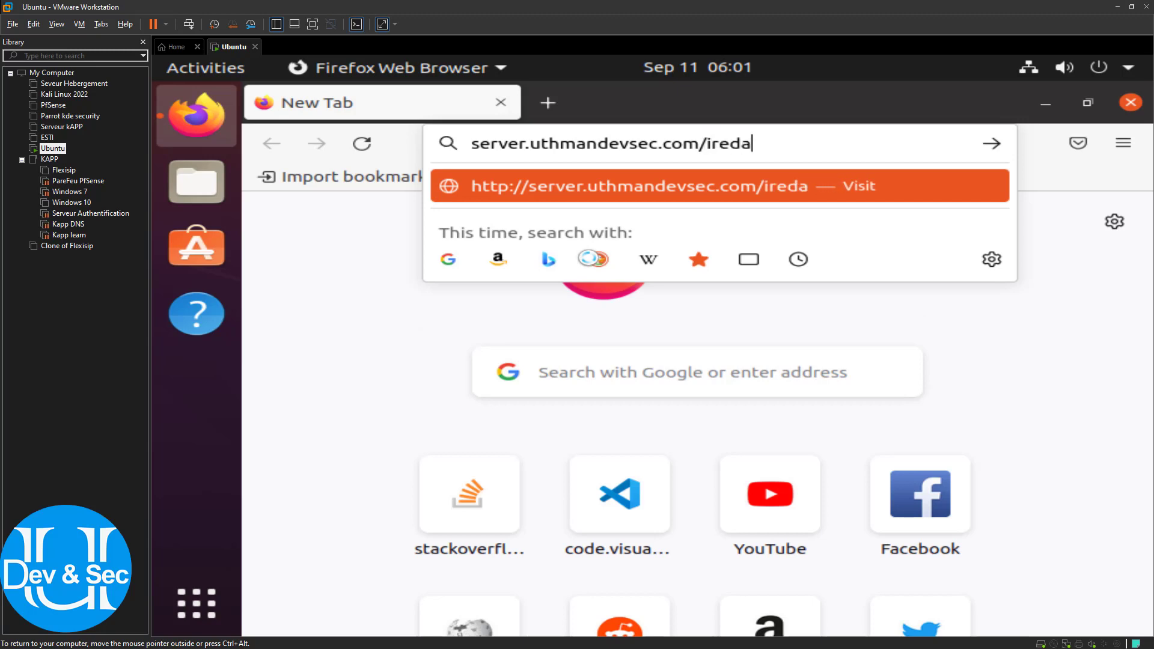
{"action": "type", "text": "dmin"}
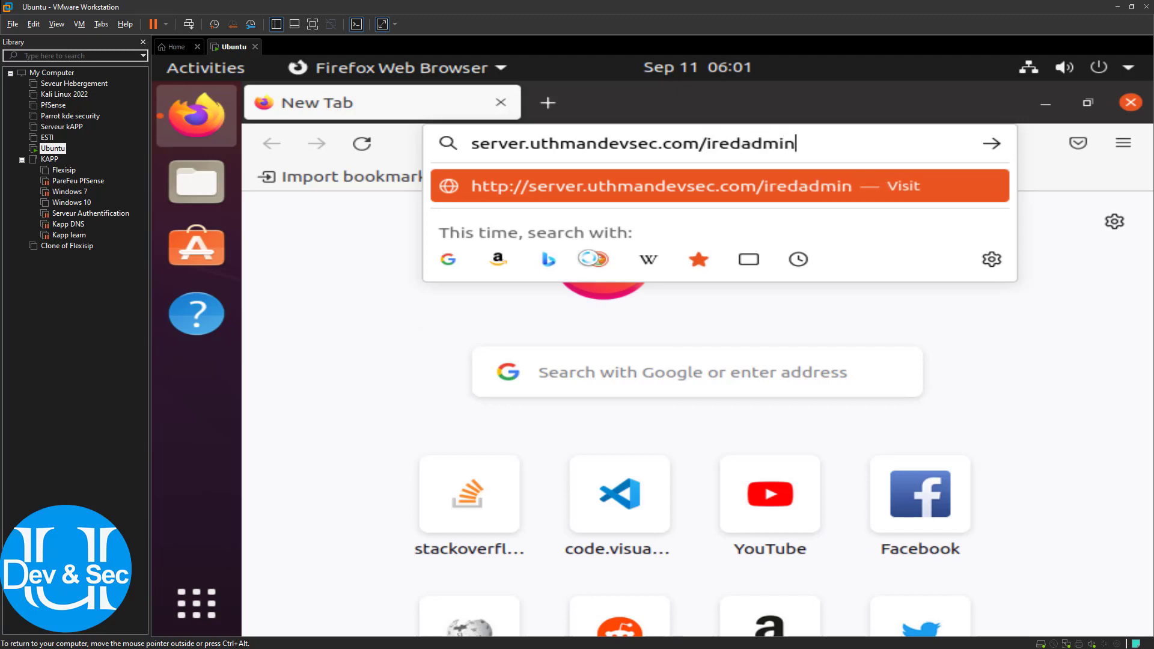
{"action": "key", "text": "Return"}
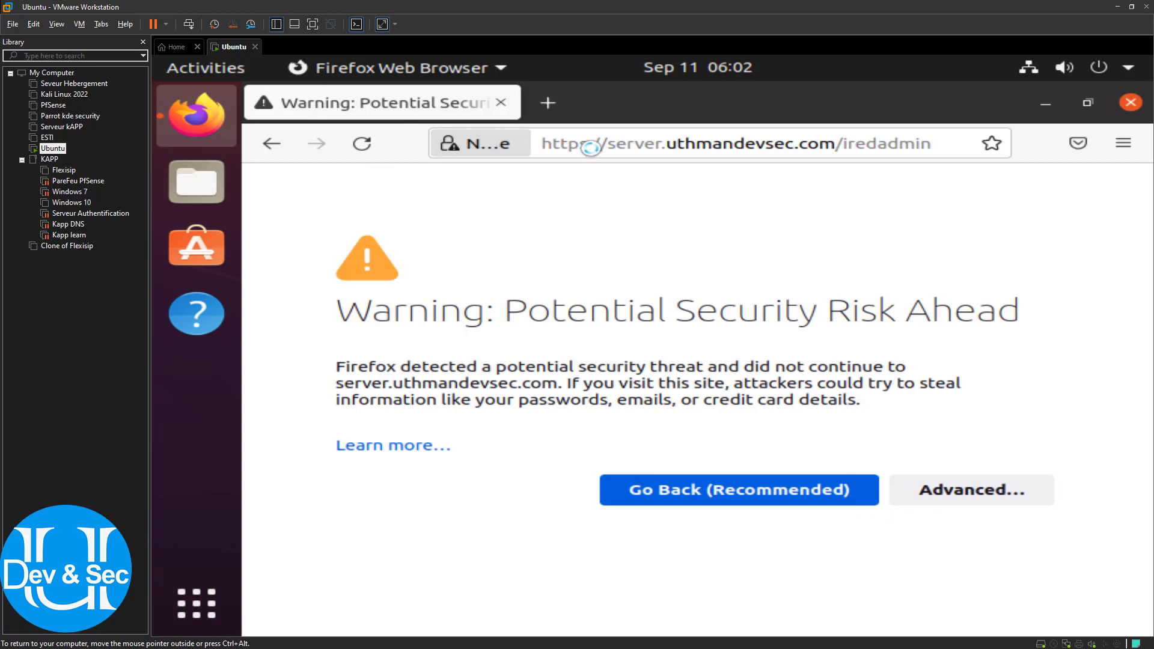
Open the self-signed certificate details and accept the risk to continue to iRedAdmin
{"action": "left_click_drag", "start_coordinate": [588, 144], "coordinate": [552, 144]}
{"action": "left_click", "coordinate": [1108, 334]}
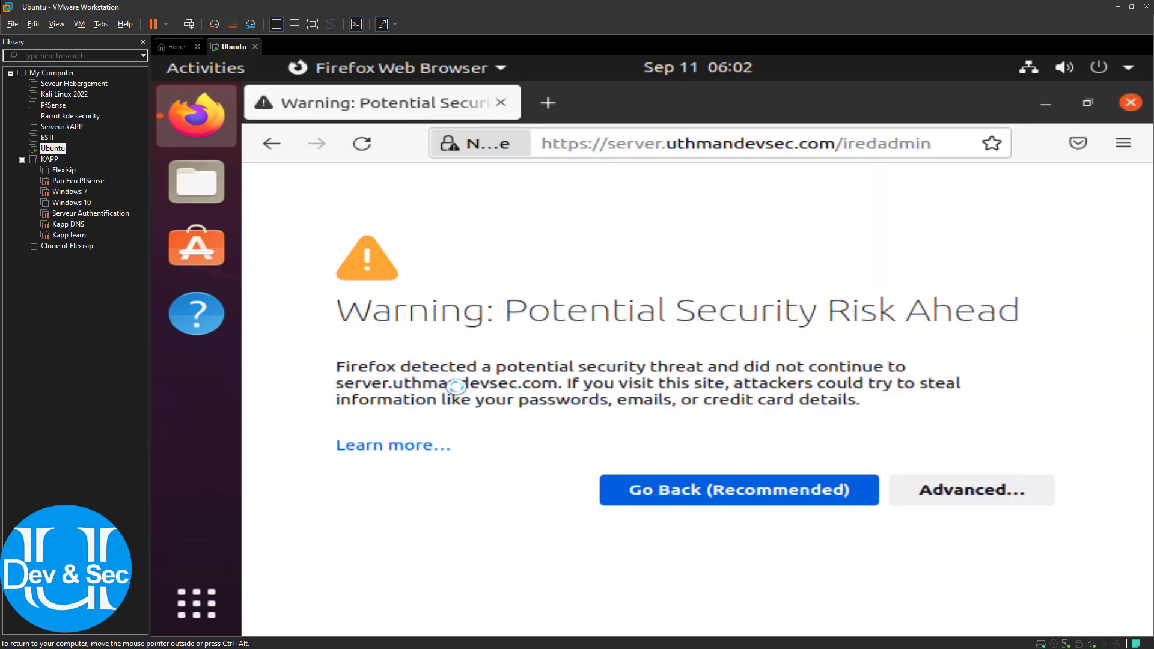
{"action": "left_click", "coordinate": [945, 503]}
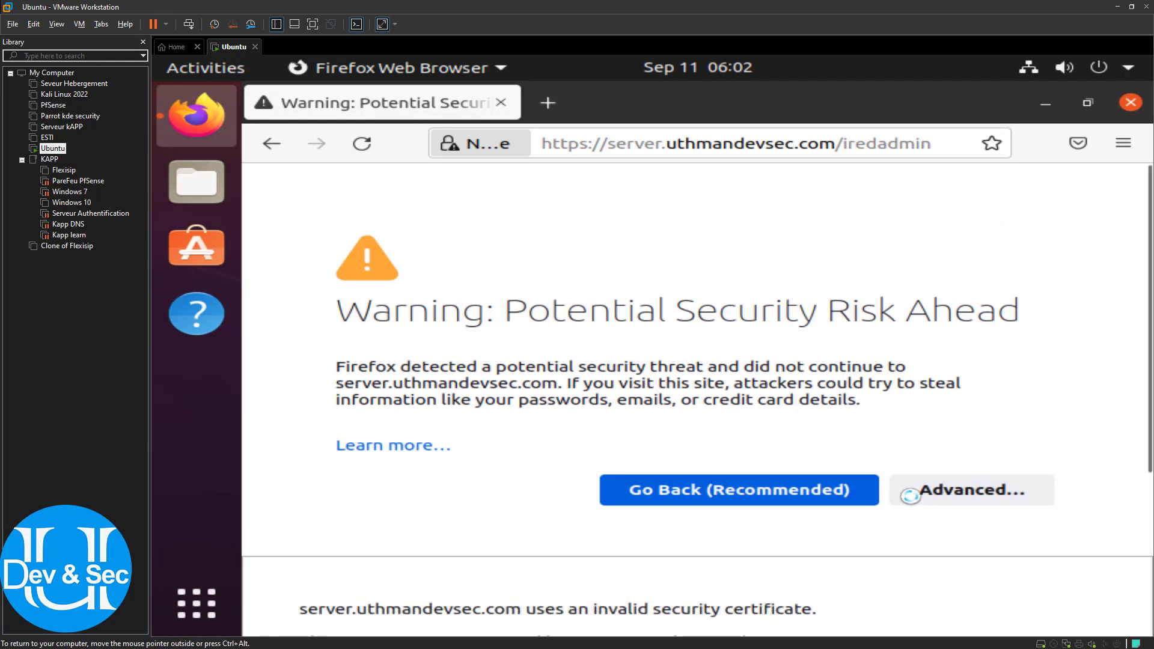
{"action": "scroll", "coordinate": [974, 486], "scroll_direction": "down", "scroll_amount": 4}
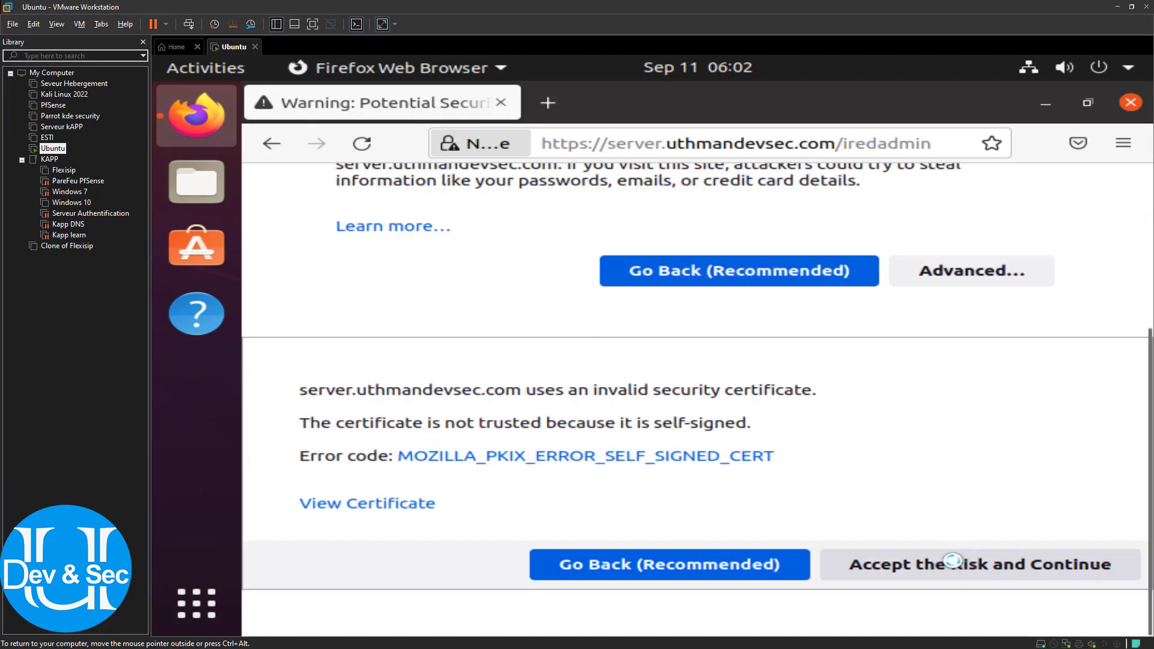
{"action": "left_click", "coordinate": [1029, 563]}
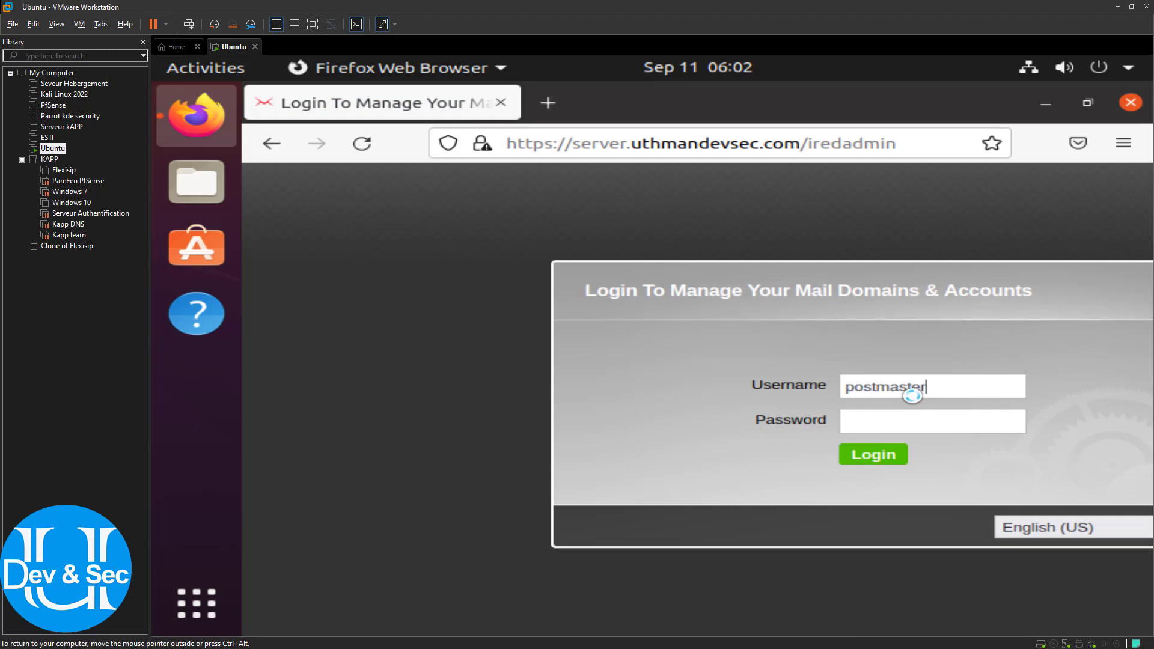
Enter the postmaster credentials, switch the interface to Français, log in and save the login in Firefox
{"action": "right_click", "coordinate": [913, 396]}
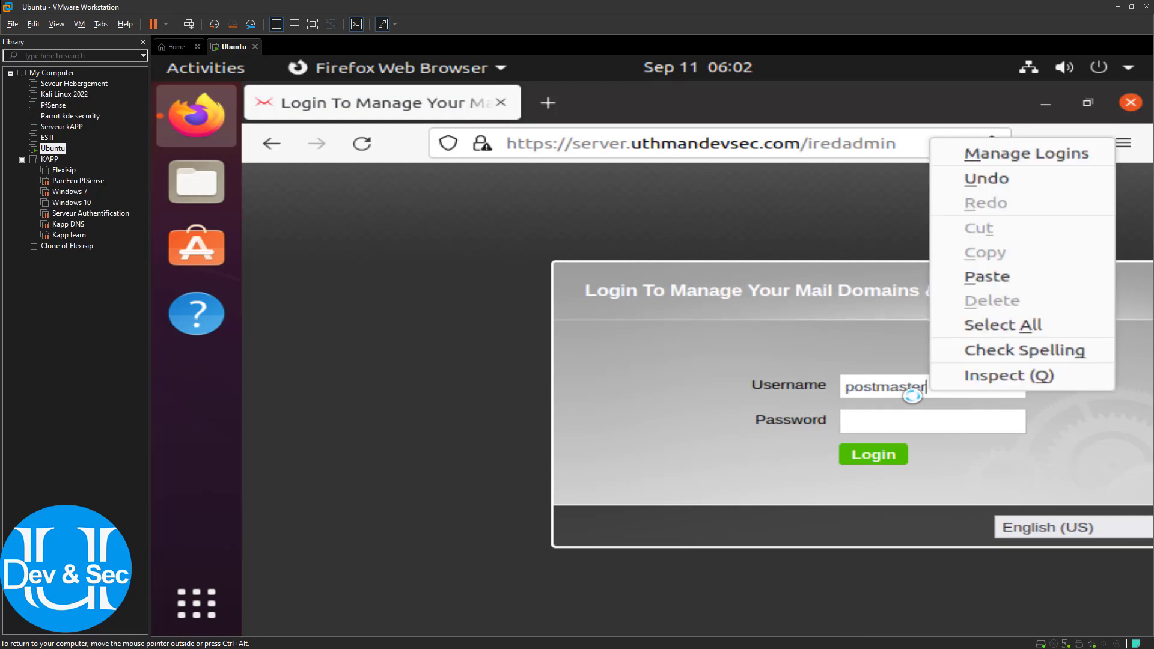
{"action": "left_click", "coordinate": [878, 364]}
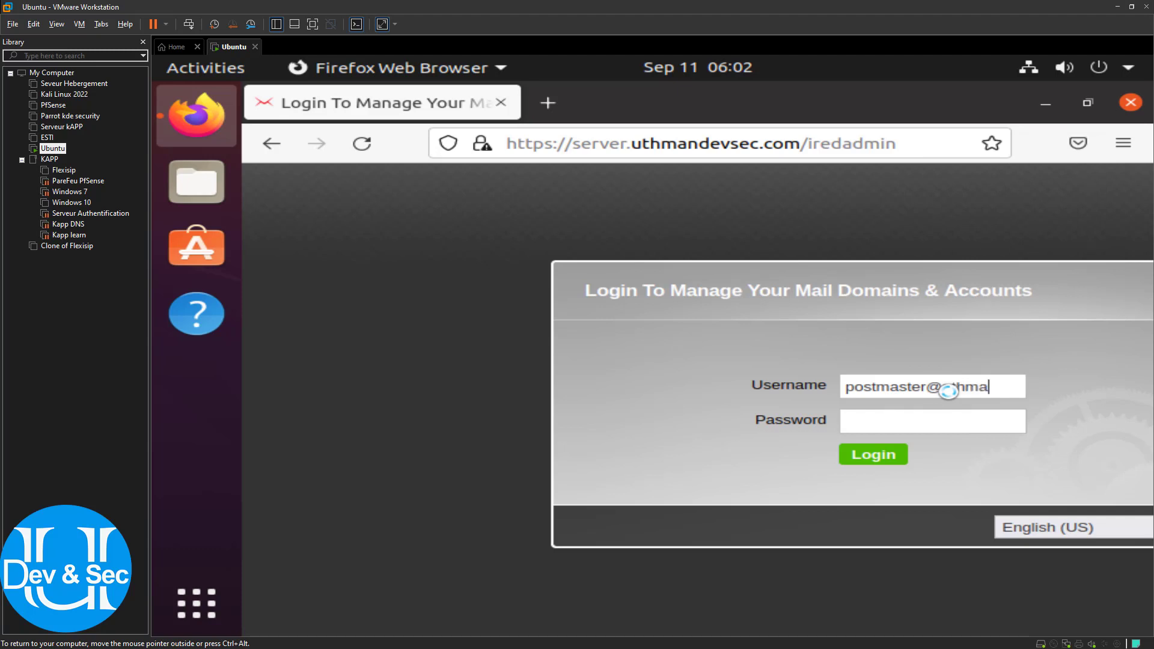
{"action": "type", "text": "vs"}
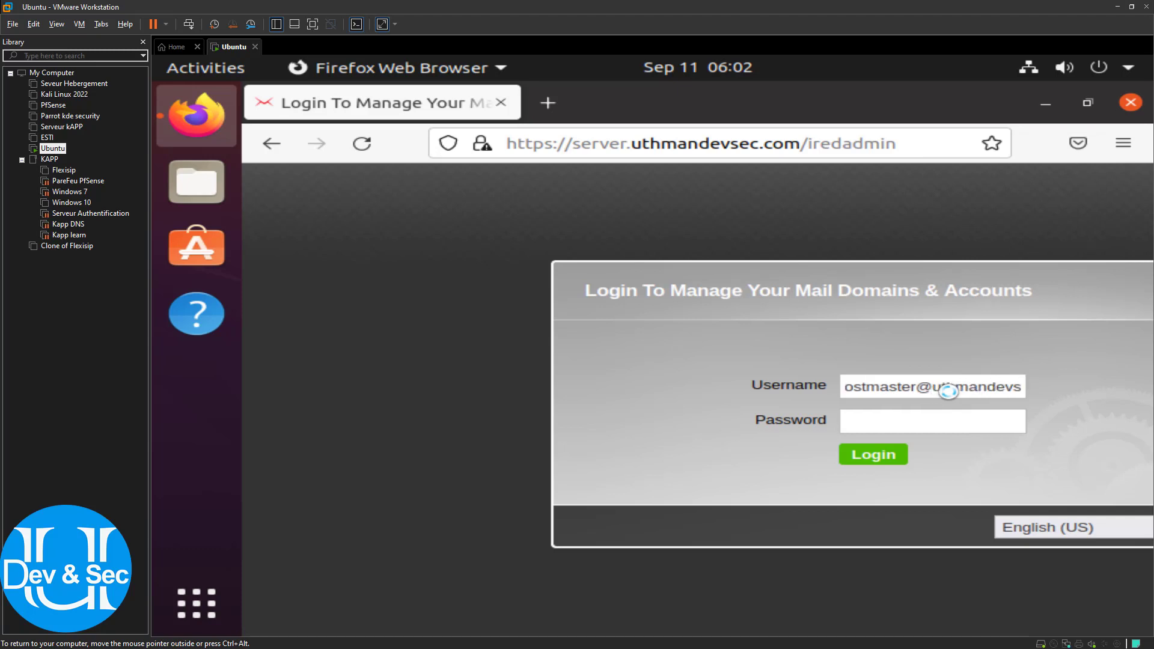
{"action": "type", "text": "ec.com"}
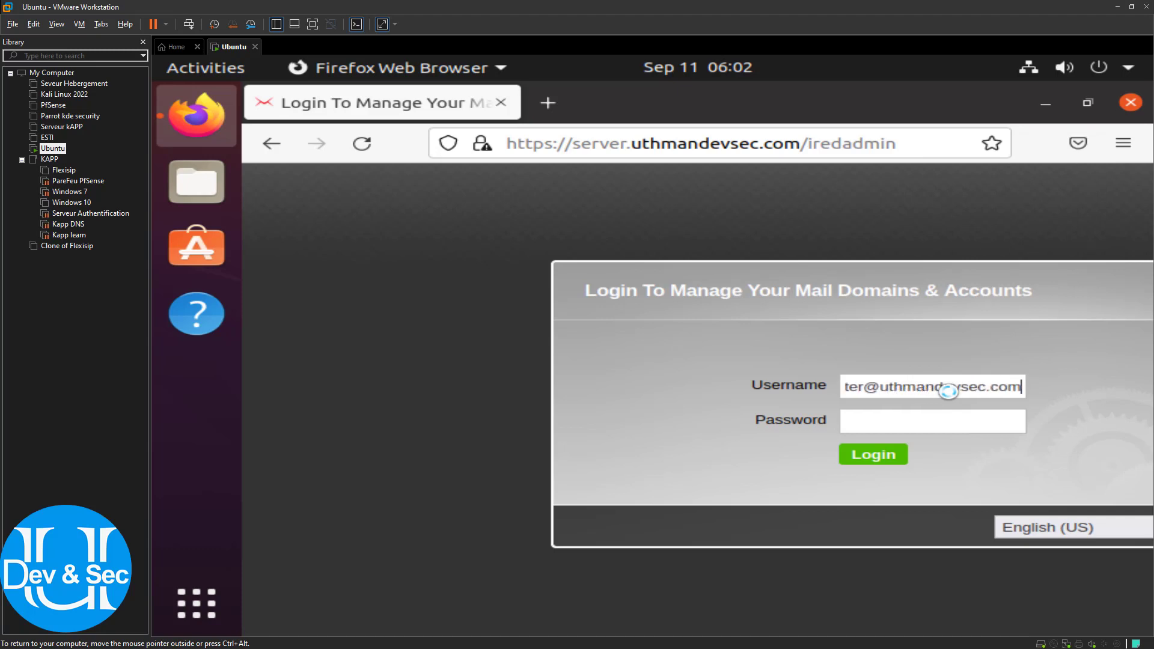
{"action": "type", "text": "•"}
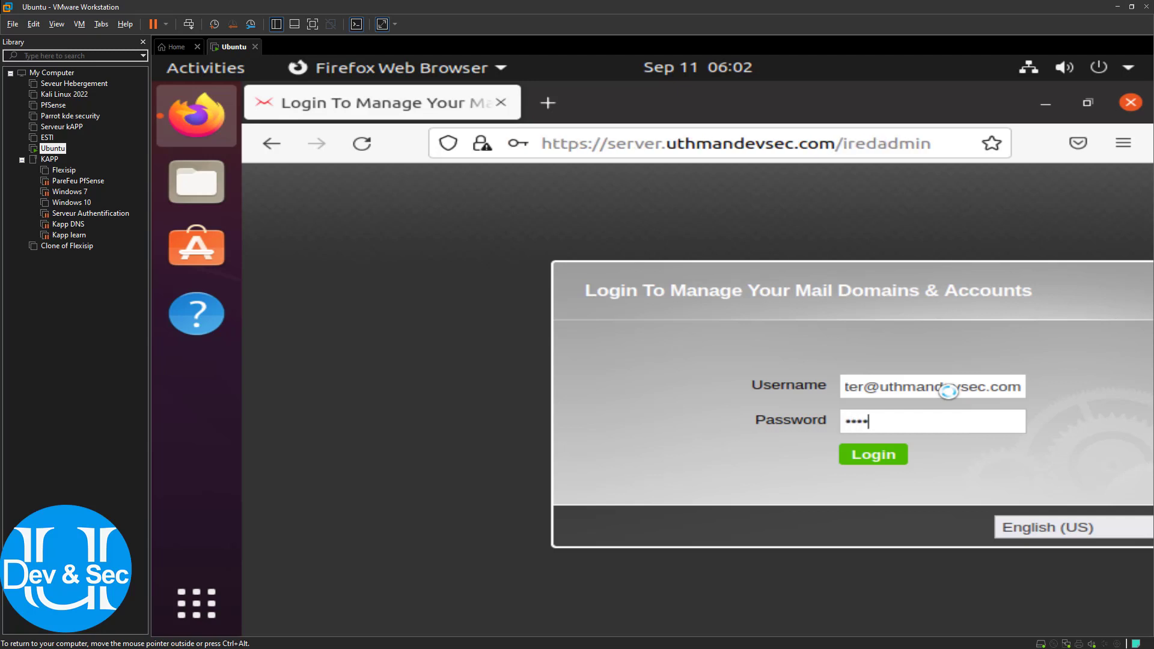
{"action": "left_click", "coordinate": [1070, 529]}
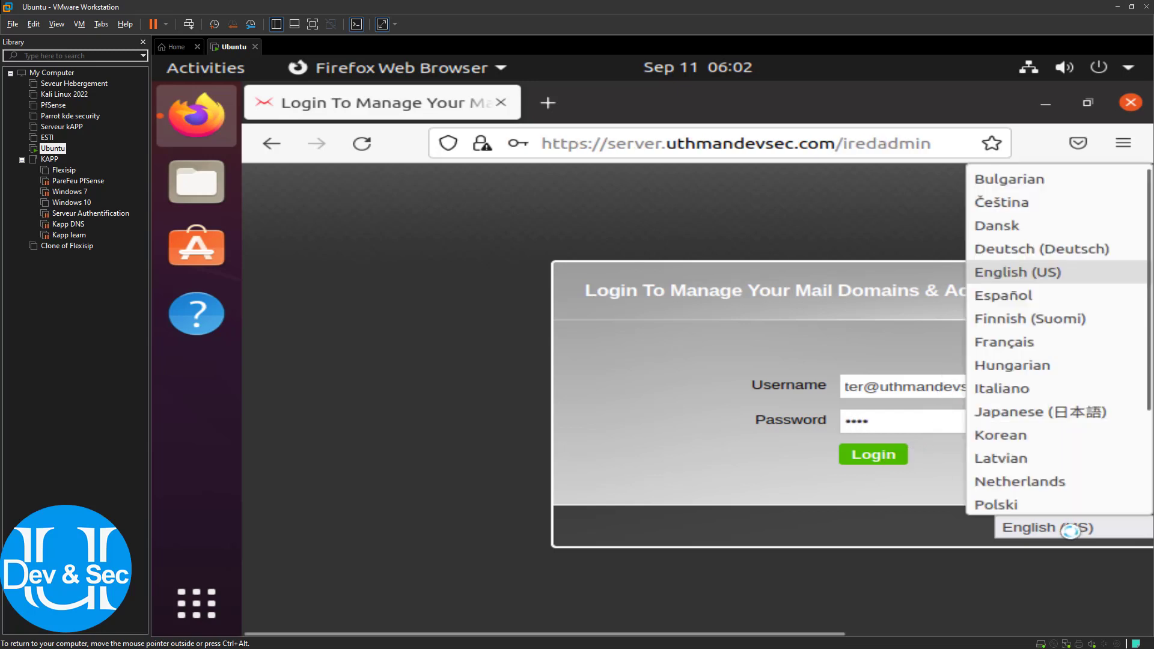
{"action": "left_click", "coordinate": [1022, 341]}
{"action": "left_click", "coordinate": [874, 452]}
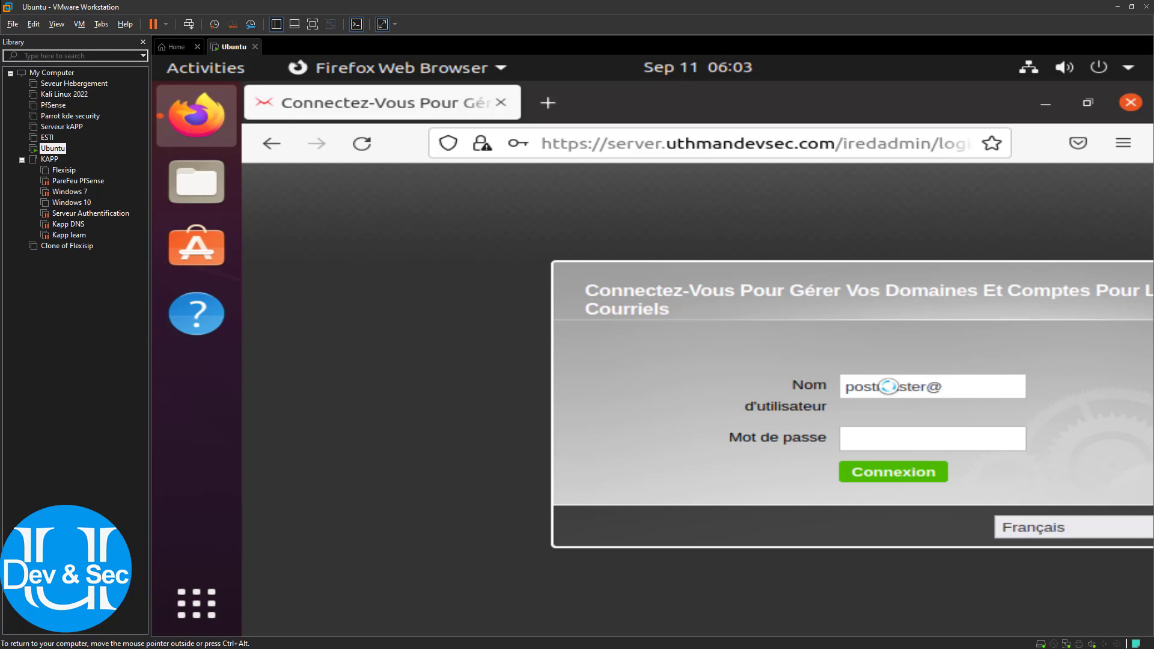
{"action": "type", "text": "v"}
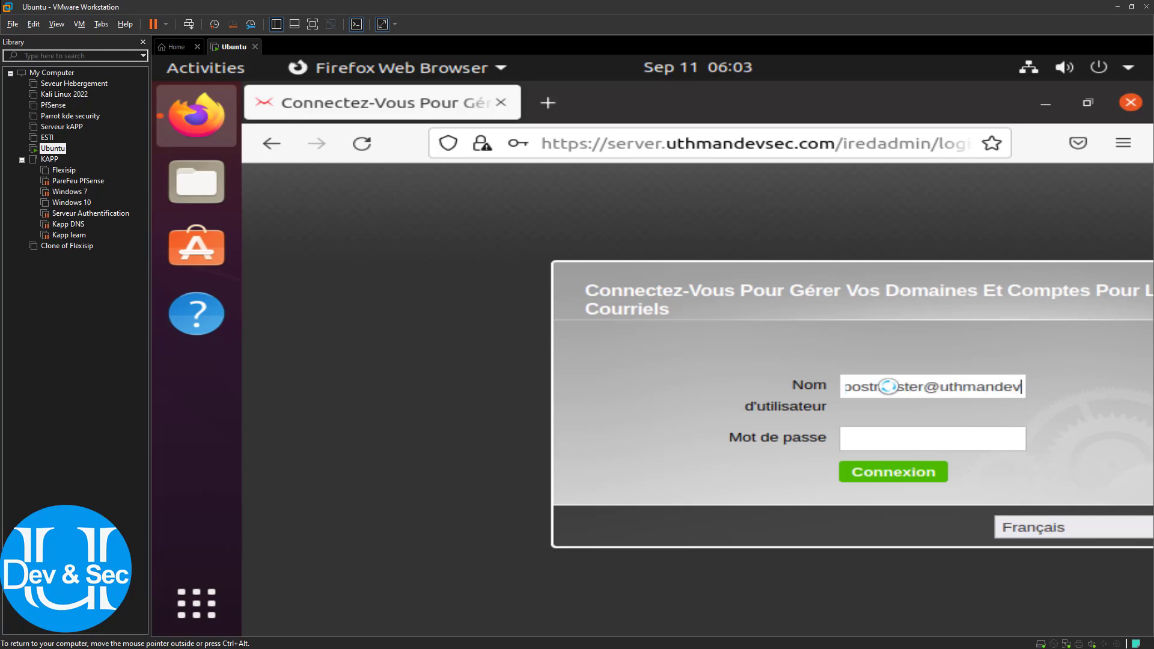
{"action": "type", "text": "sec."}
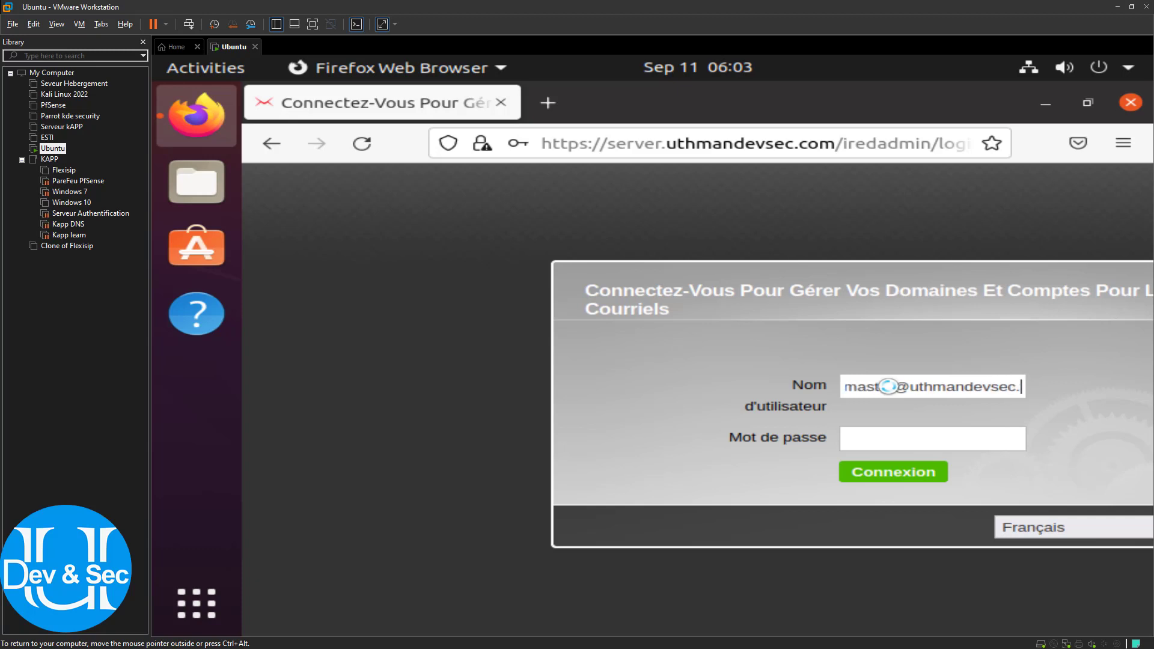
{"action": "type", "text": "c"}
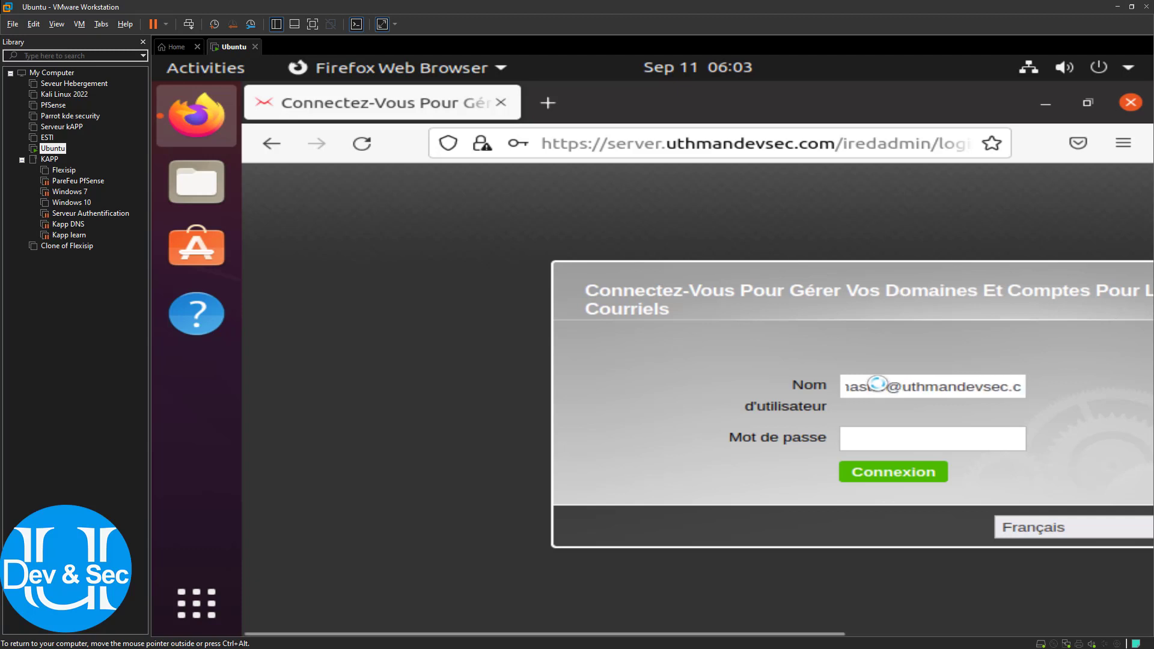
{"action": "type", "text": "omp"}
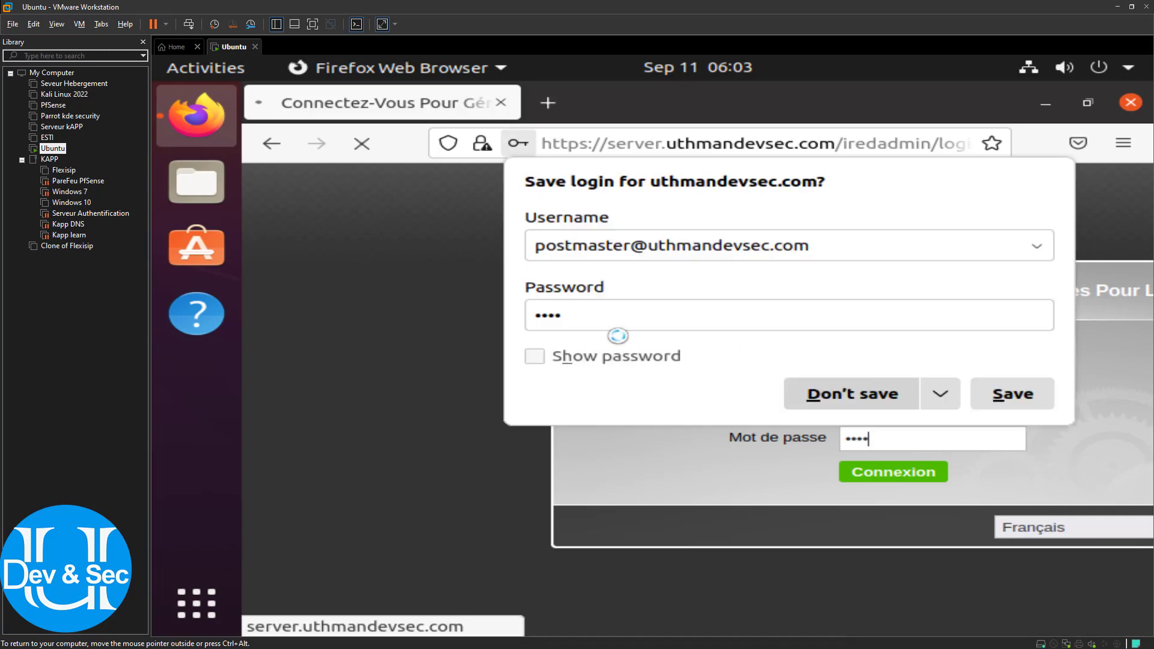
{"action": "left_click", "coordinate": [1010, 394]}
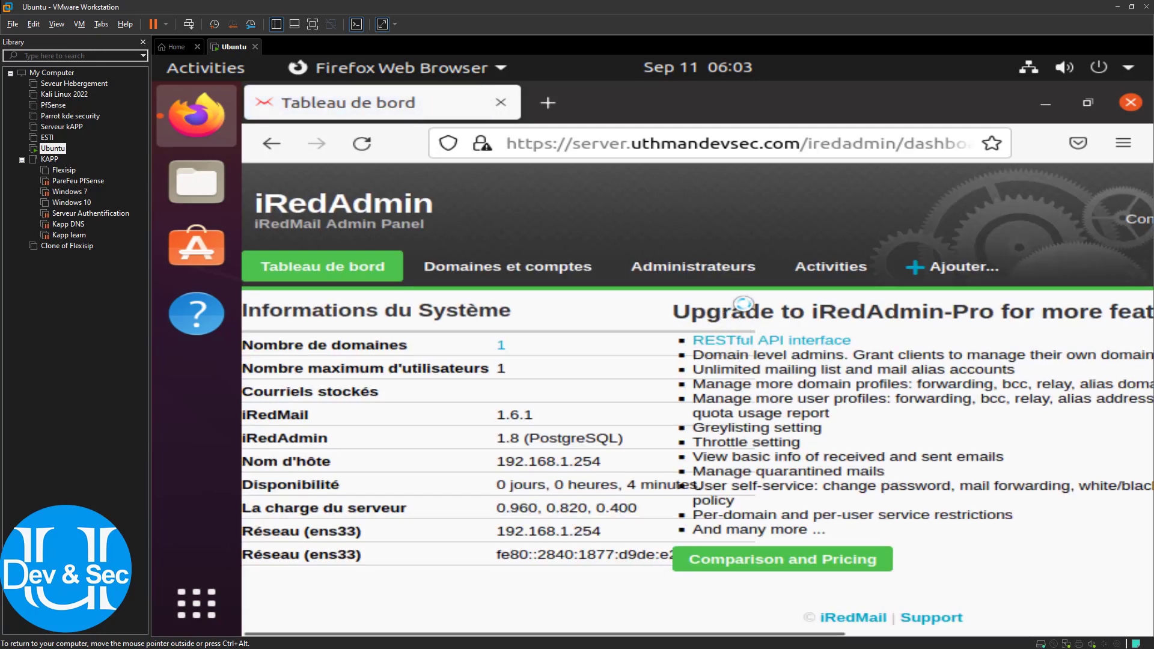
Zoom the dashboard out to 80% and go to Ajouter... > Utilisateur
{"action": "key", "text": "ctrl+minus"}
{"action": "key", "text": "ctrl+minus"}
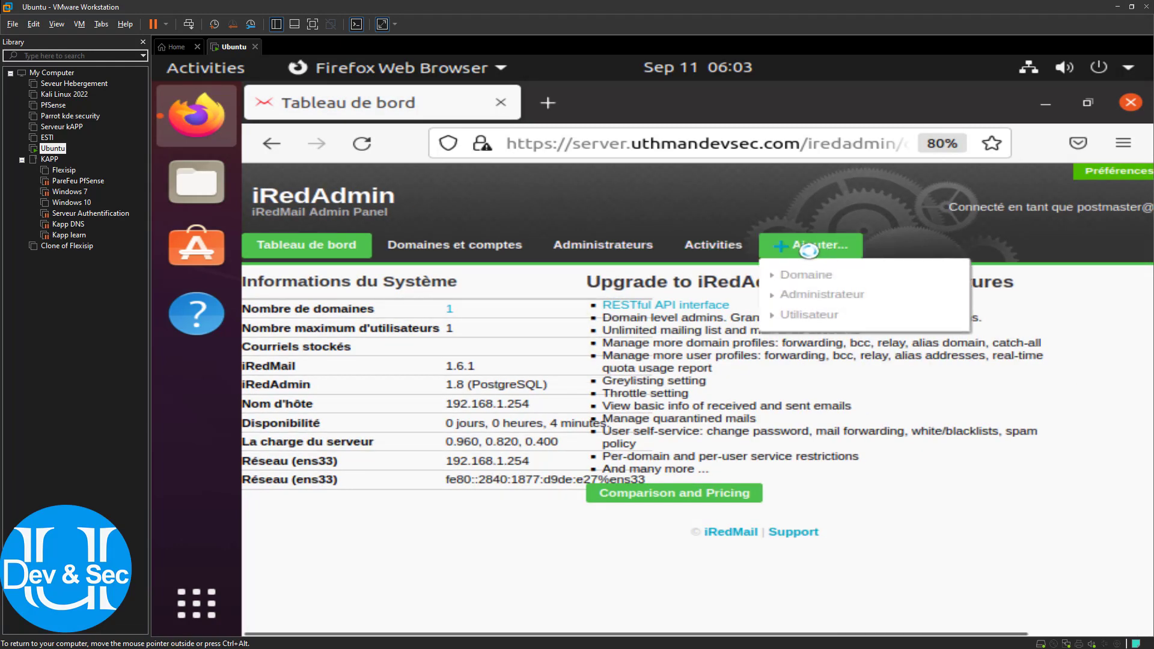
{"action": "mouse_move", "coordinate": [819, 248]}
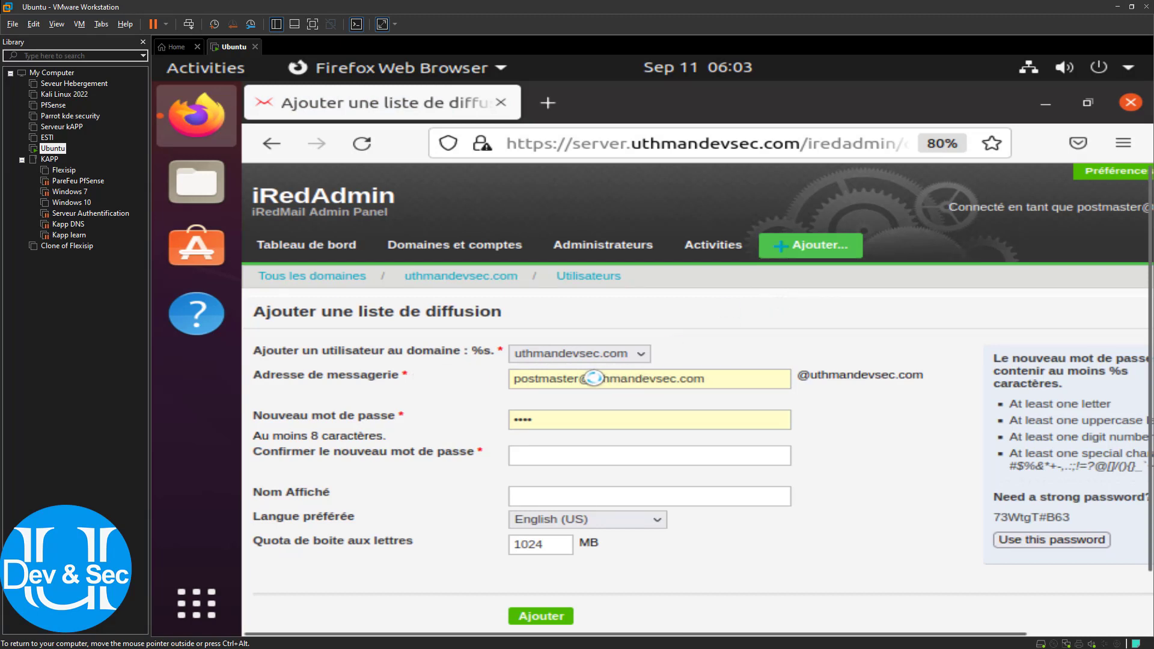
Keep uthmandevsec.com as the domain and replace 'postmaster' with the new user's account name
{"action": "left_click", "coordinate": [582, 357]}
{"action": "left_click", "coordinate": [584, 353]}
{"action": "left_click", "coordinate": [596, 354]}
{"action": "left_click", "coordinate": [603, 355]}
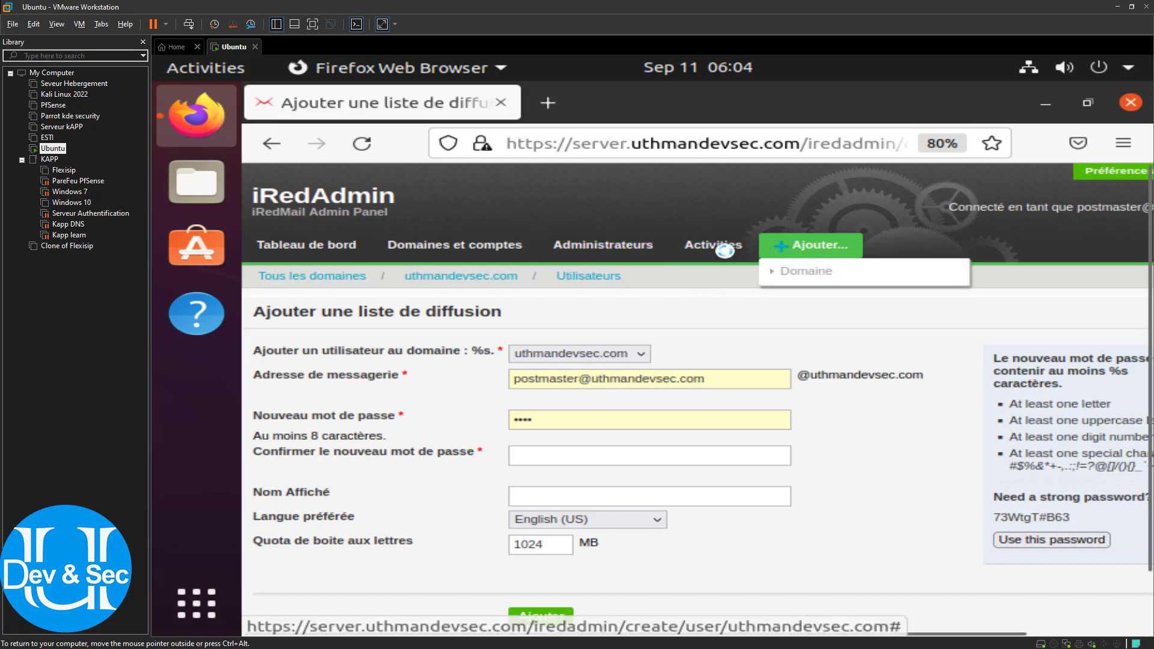
{"action": "left_click", "coordinate": [811, 276]}
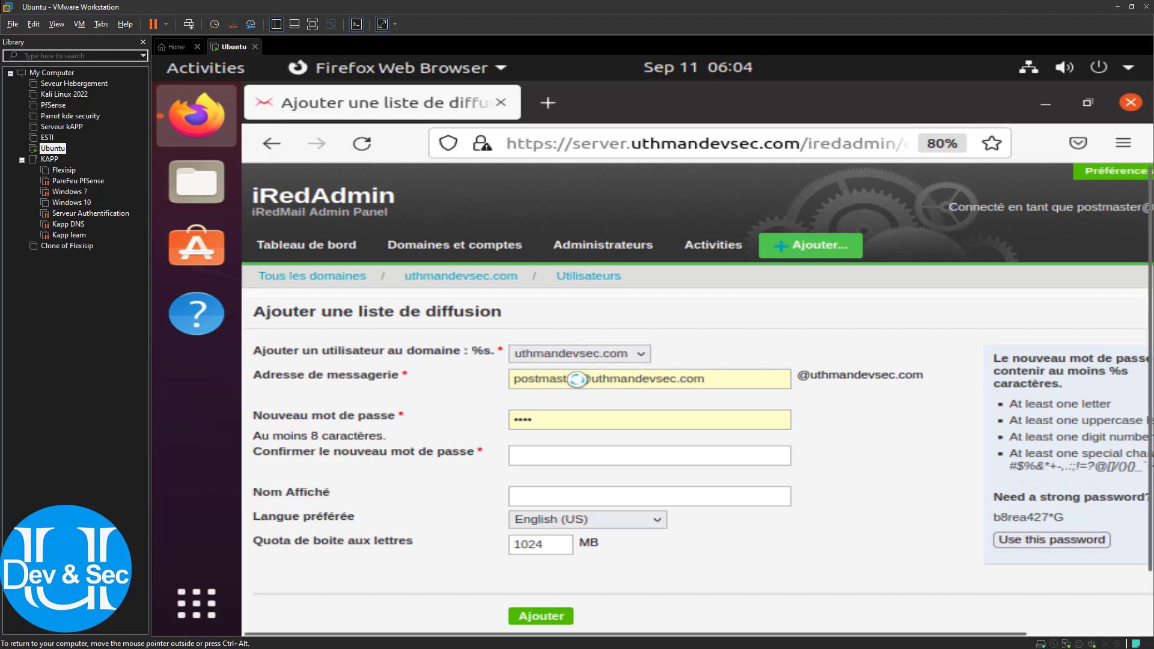
{"action": "left_click_drag", "start_coordinate": [583, 379], "coordinate": [511, 379]}
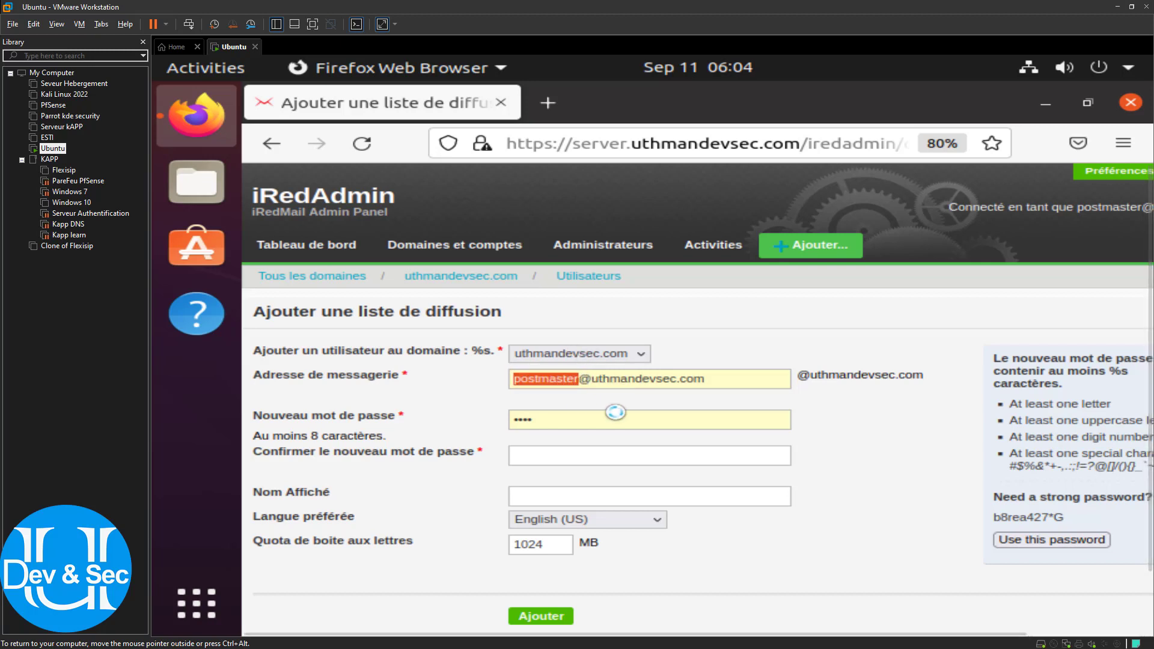
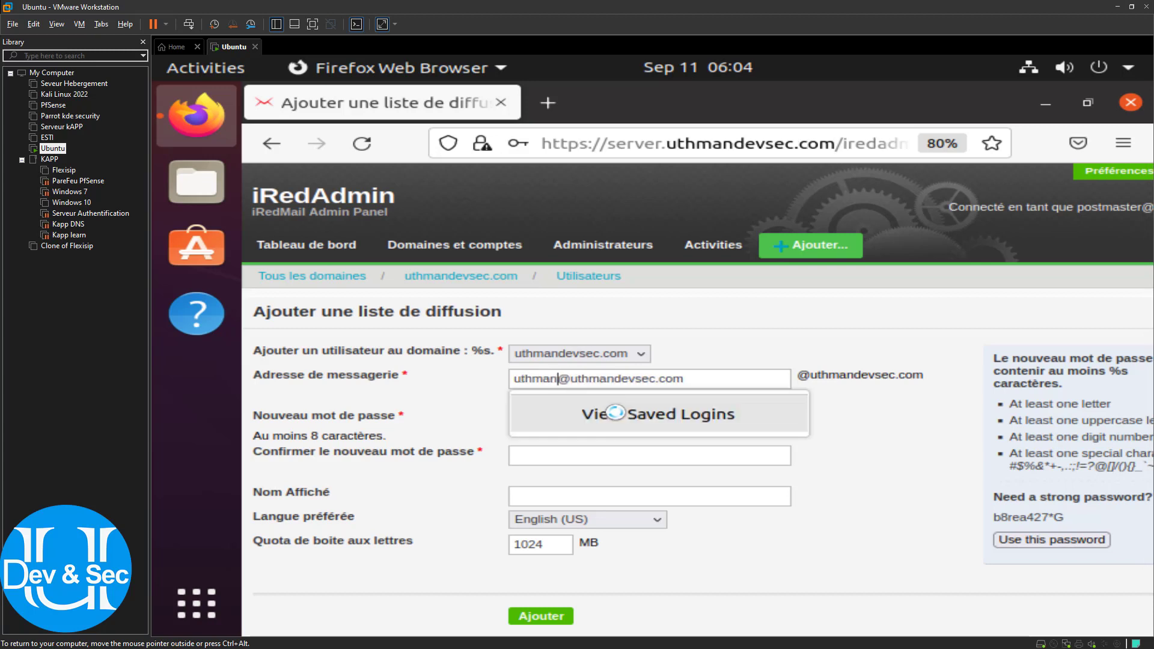
Enter the new user's password and its confirmation
{"action": "left_click", "coordinate": [716, 368]}
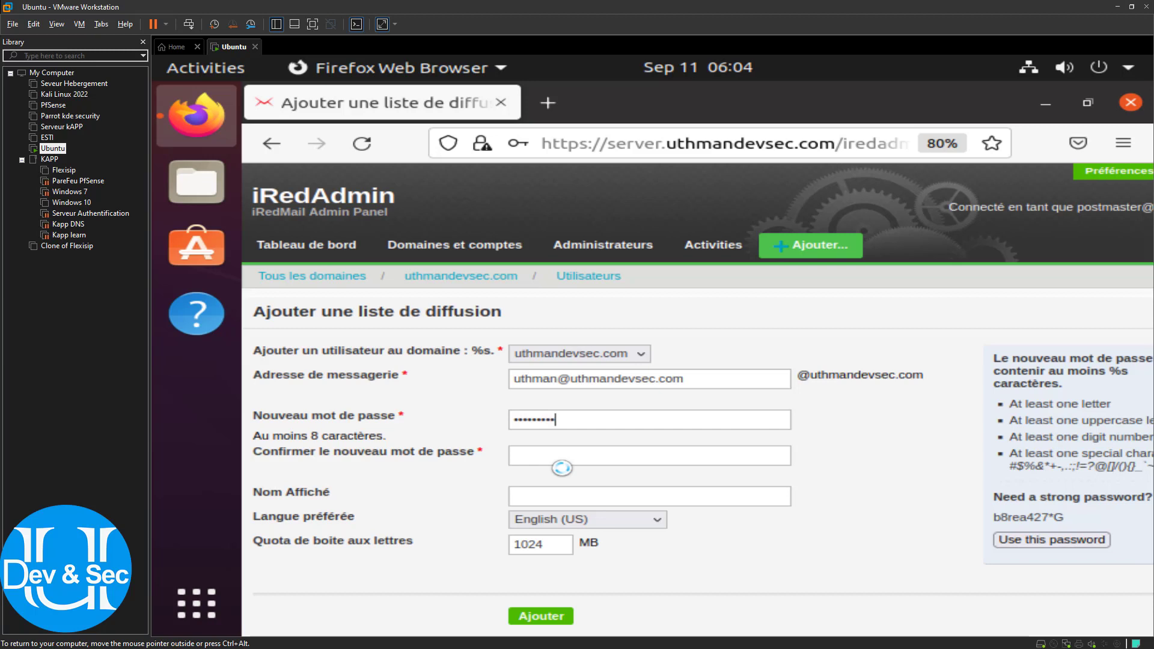
{"action": "left_click", "coordinate": [573, 458]}
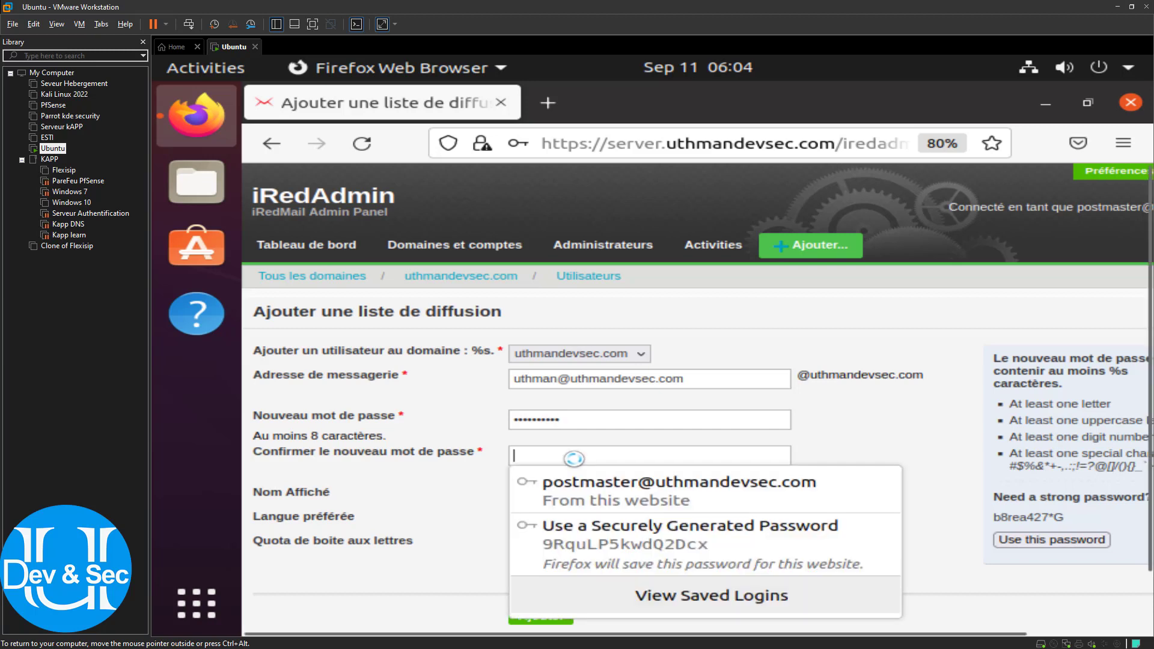
{"action": "type", "text": "a"}
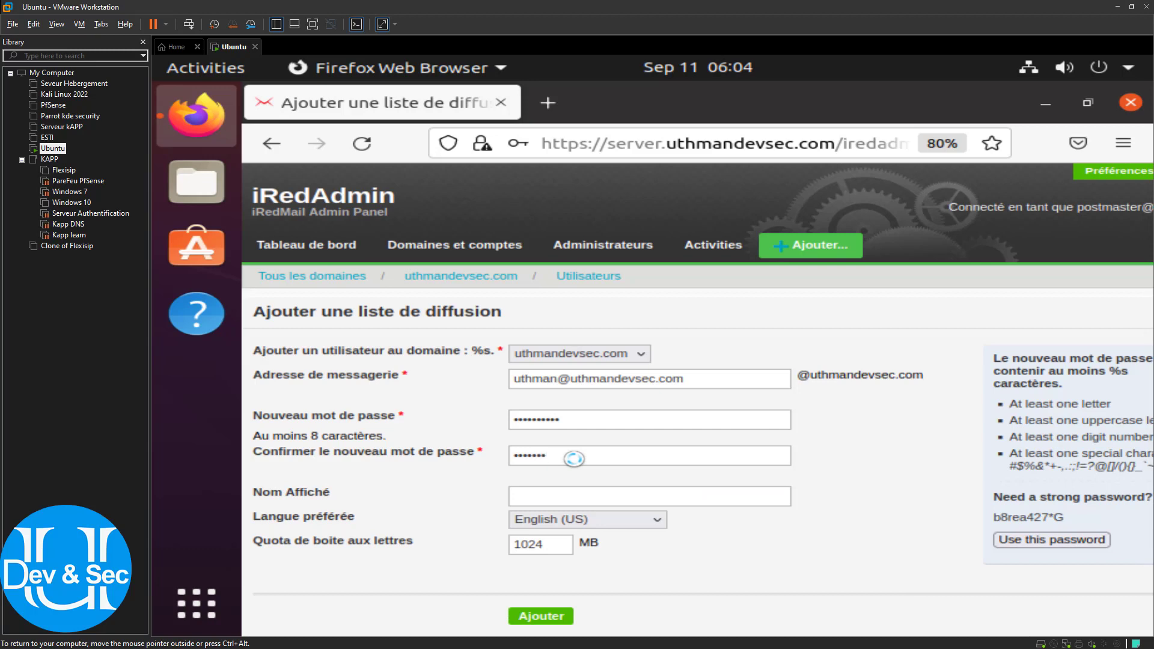
{"action": "type", "text": "••••••••"}
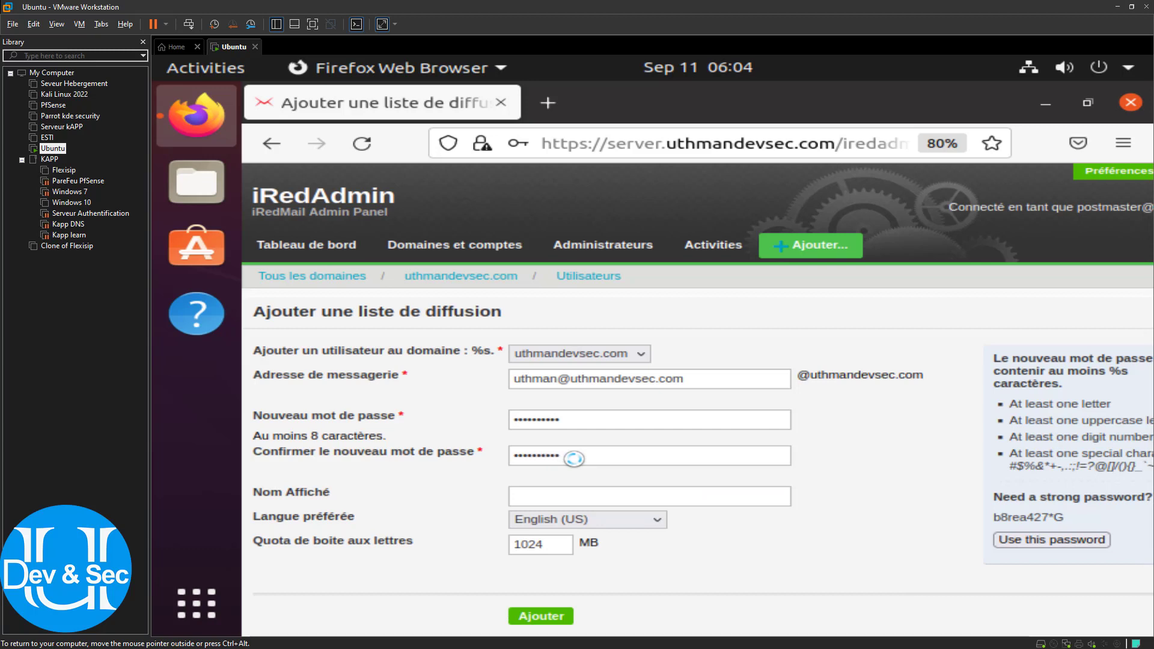
Set Langue préférée to Français and clear the 1024 MB mailbox quota
{"action": "scroll", "coordinate": [552, 486], "scroll_direction": "down", "scroll_amount": 2}
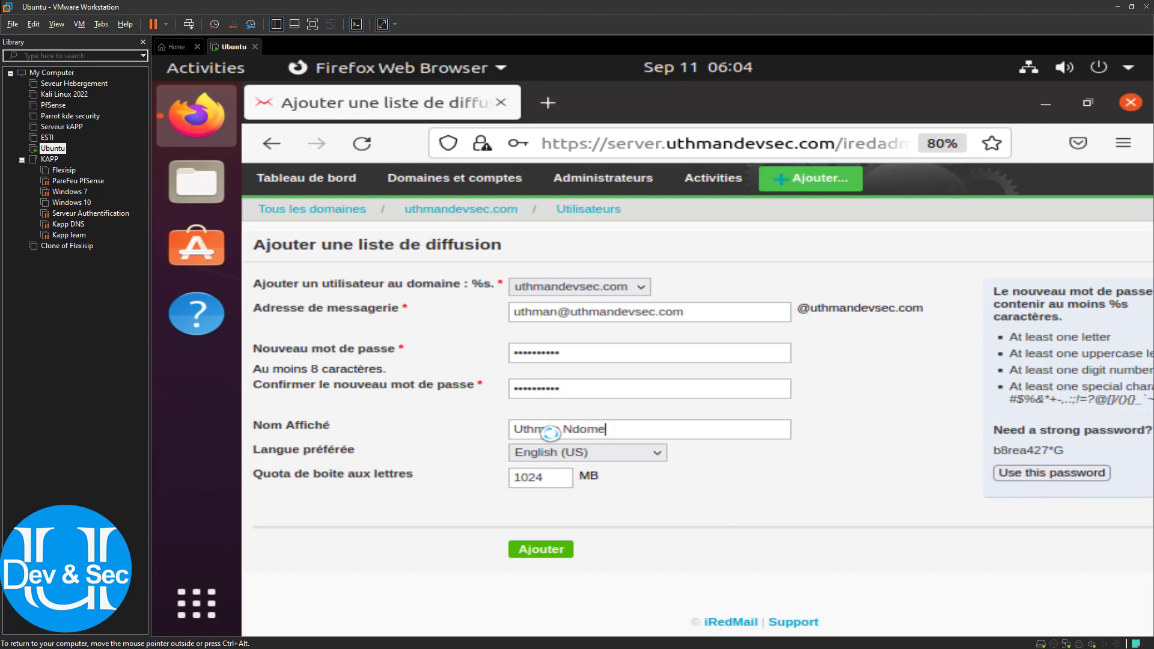
{"action": "left_click", "coordinate": [580, 454]}
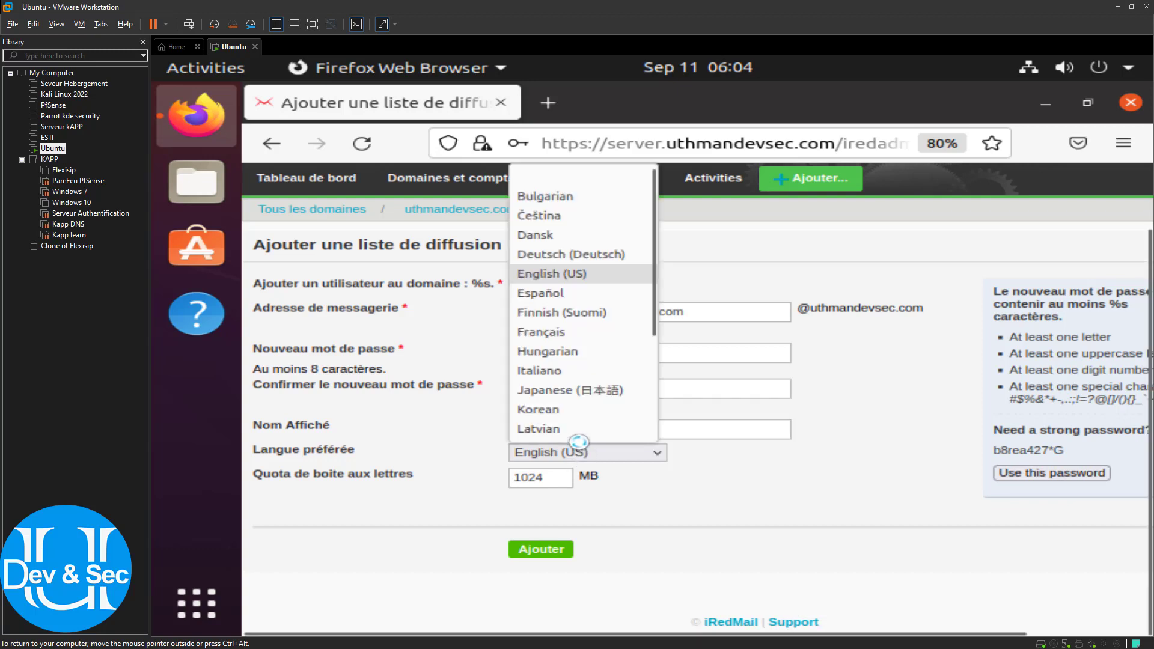
{"action": "left_click", "coordinate": [534, 331]}
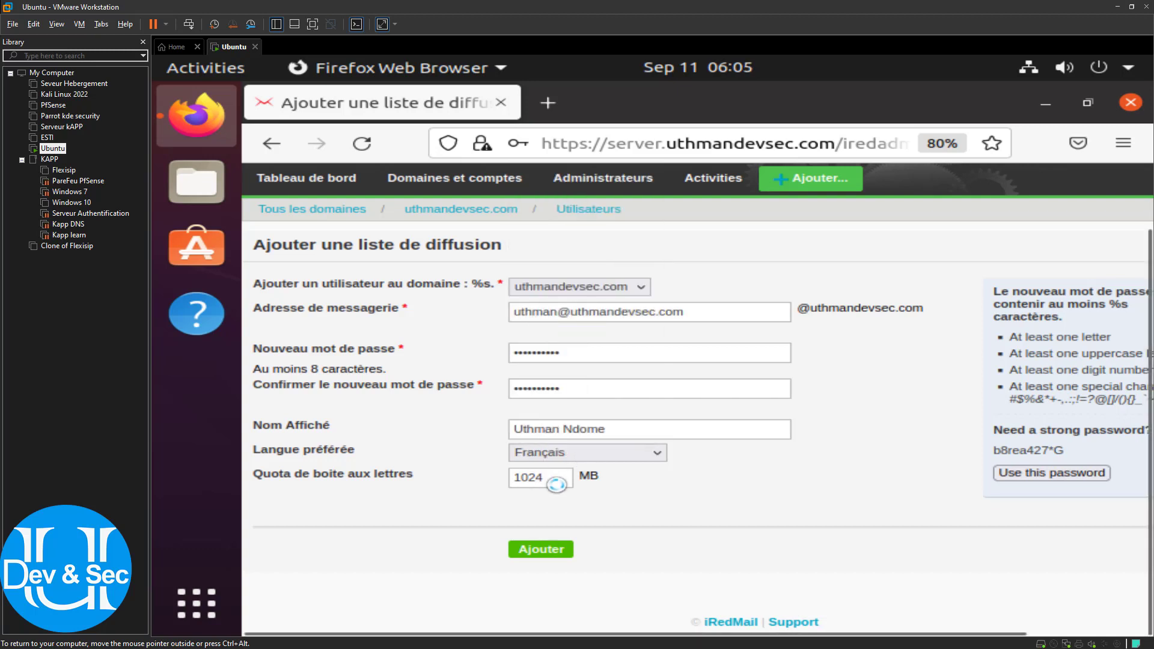
{"action": "double_click", "coordinate": [537, 481]}
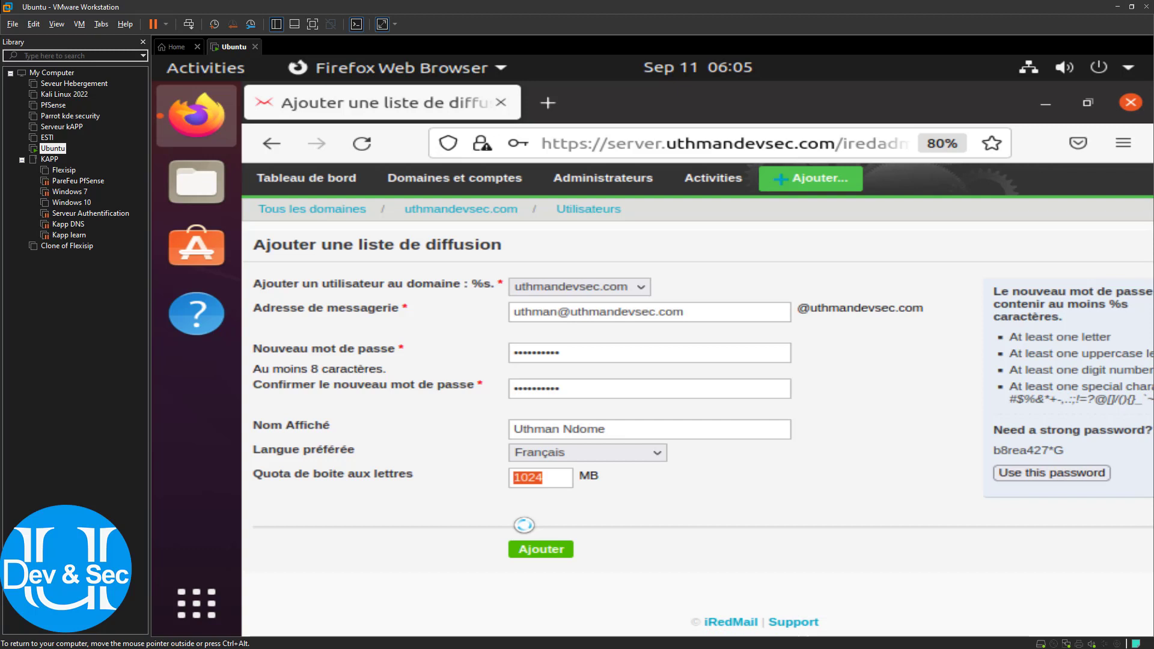
{"action": "key", "text": "BackSpace"}
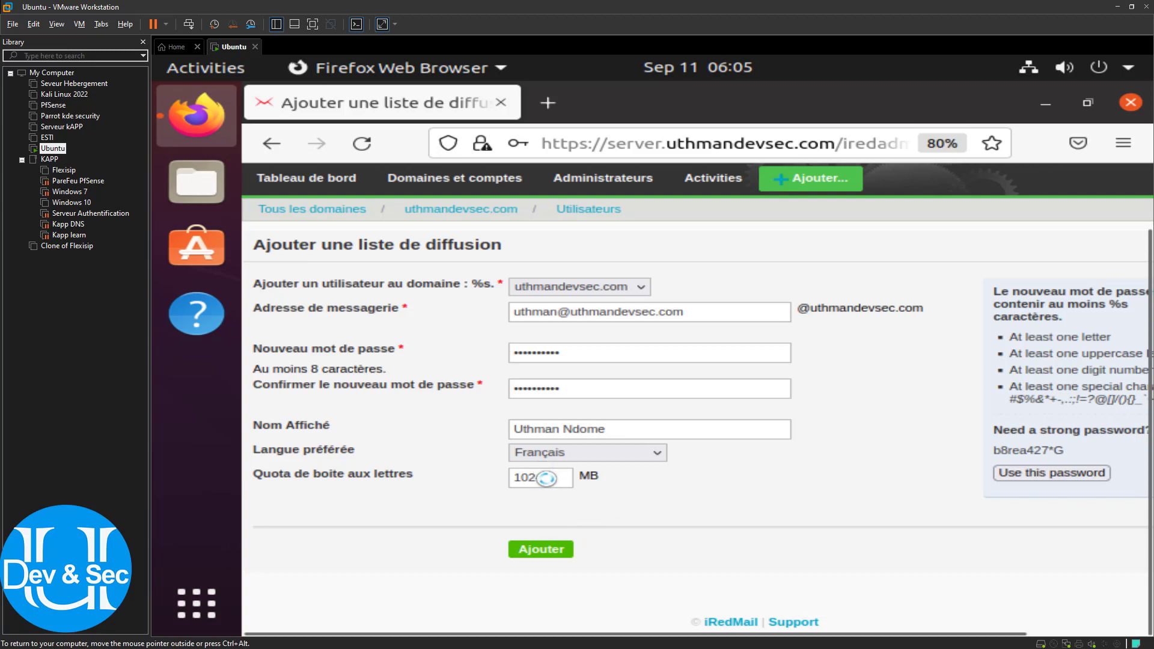
{"action": "left_click_drag", "start_coordinate": [556, 478], "coordinate": [502, 478]}
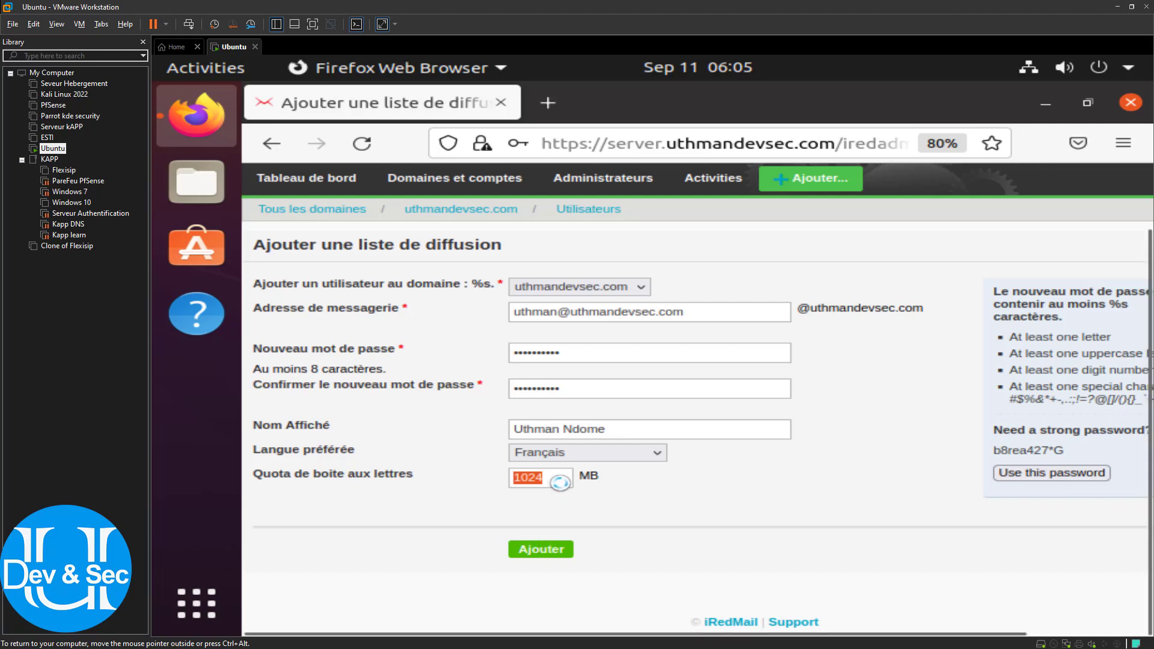
{"action": "key", "text": "BackSpace"}
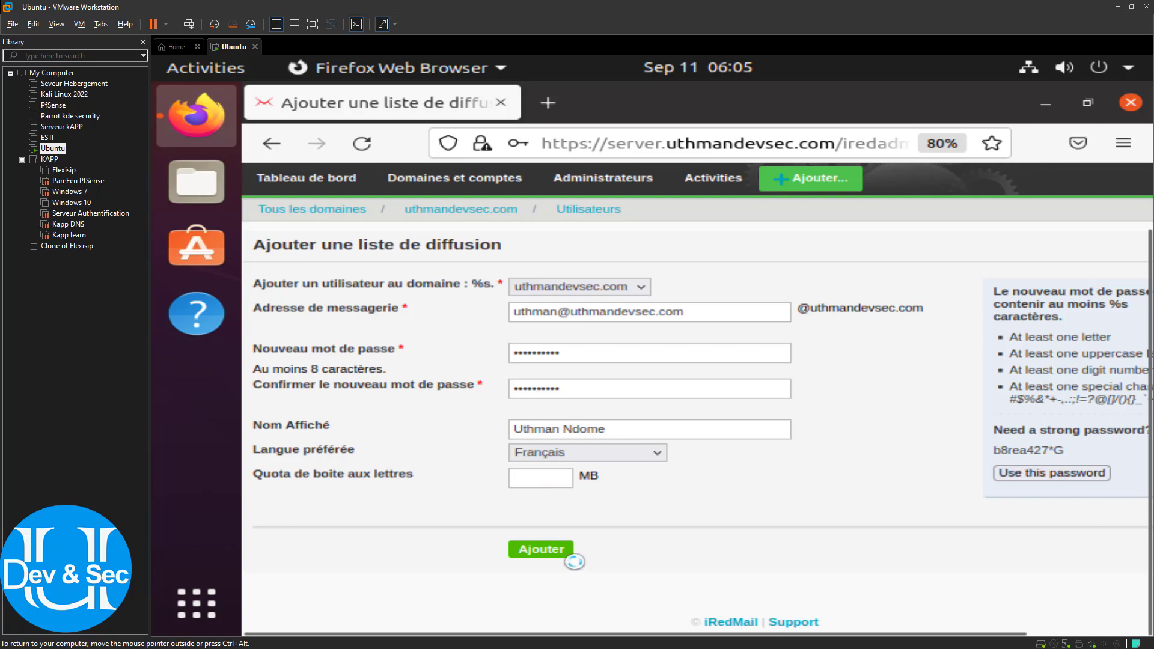
Submit the previous user form, let Firefox save the login, and enter the new username
{"action": "left_click", "coordinate": [541, 548]}
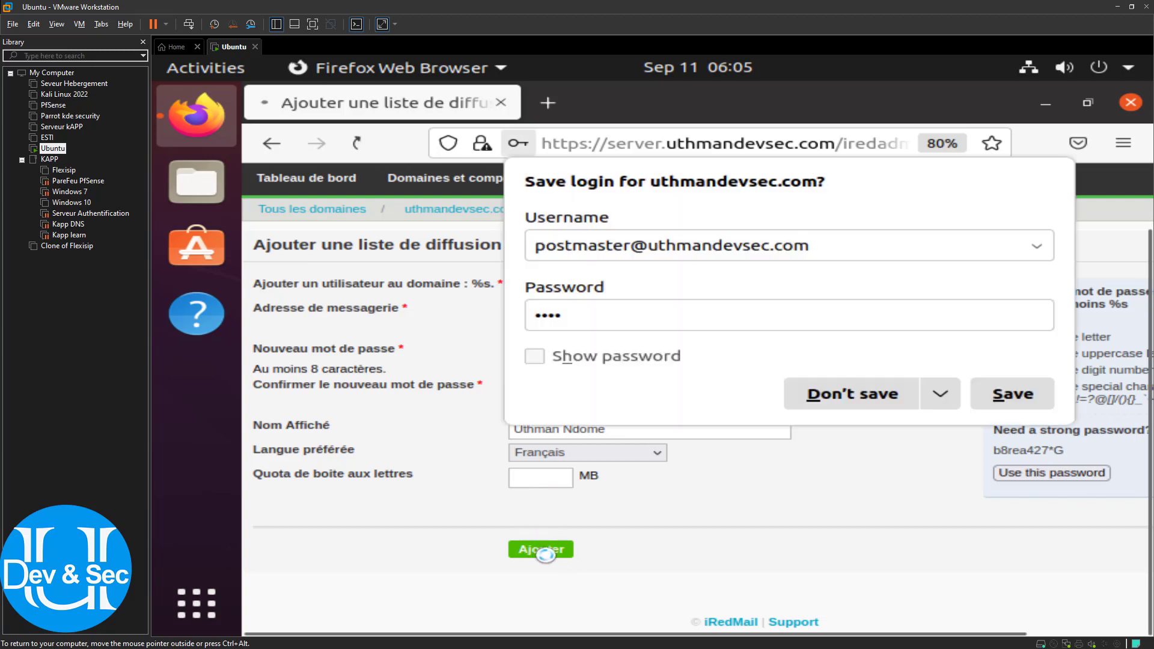
{"action": "left_click", "coordinate": [1005, 393]}
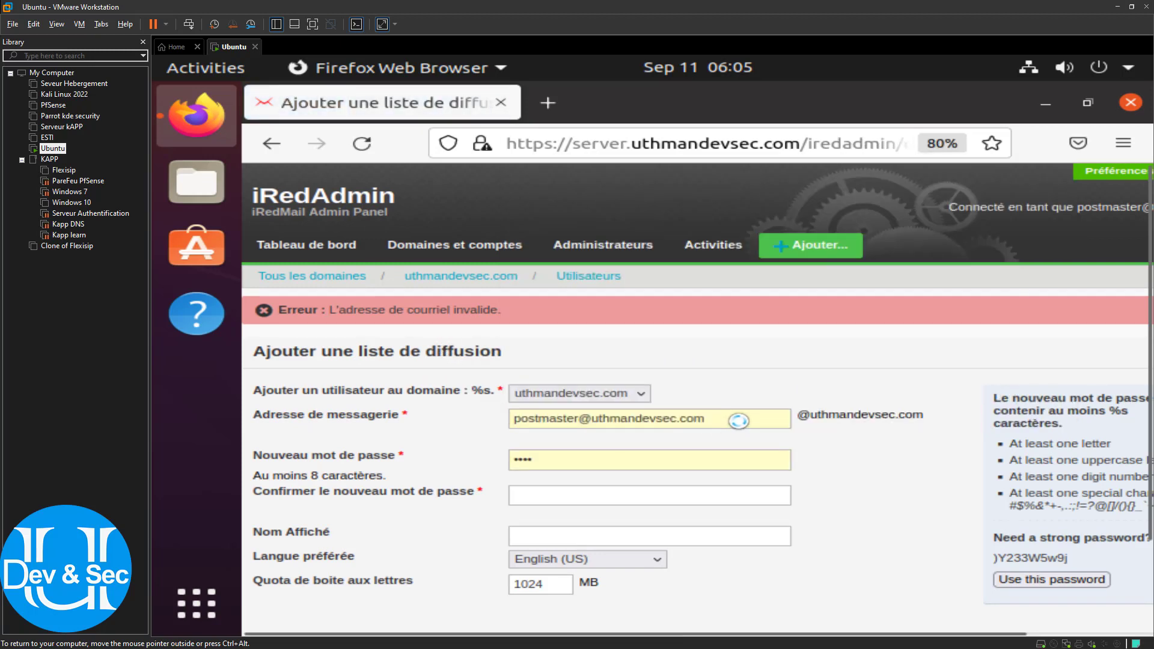
{"action": "left_click_drag", "start_coordinate": [739, 421], "coordinate": [475, 419]}
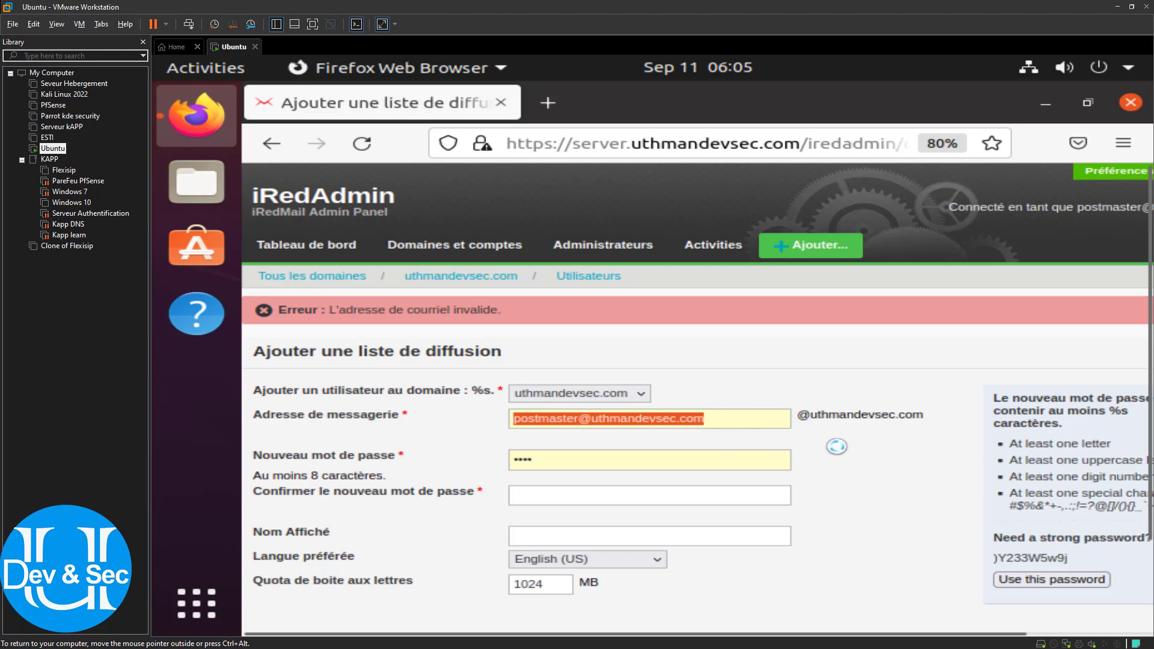
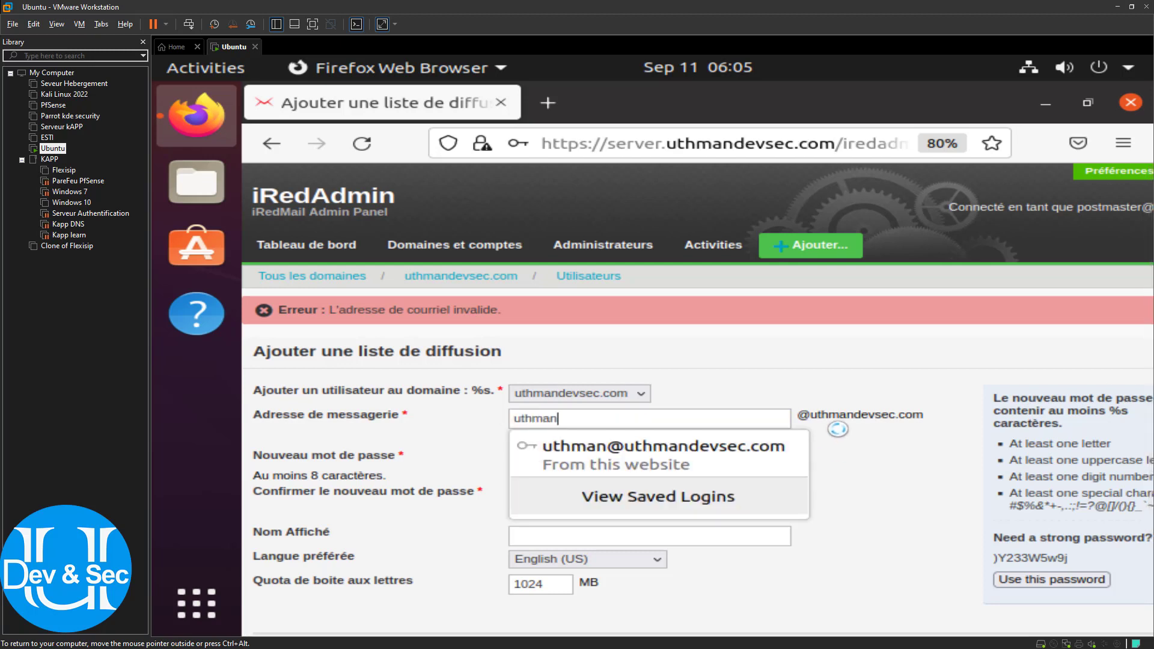
{"action": "left_click", "coordinate": [932, 433]}
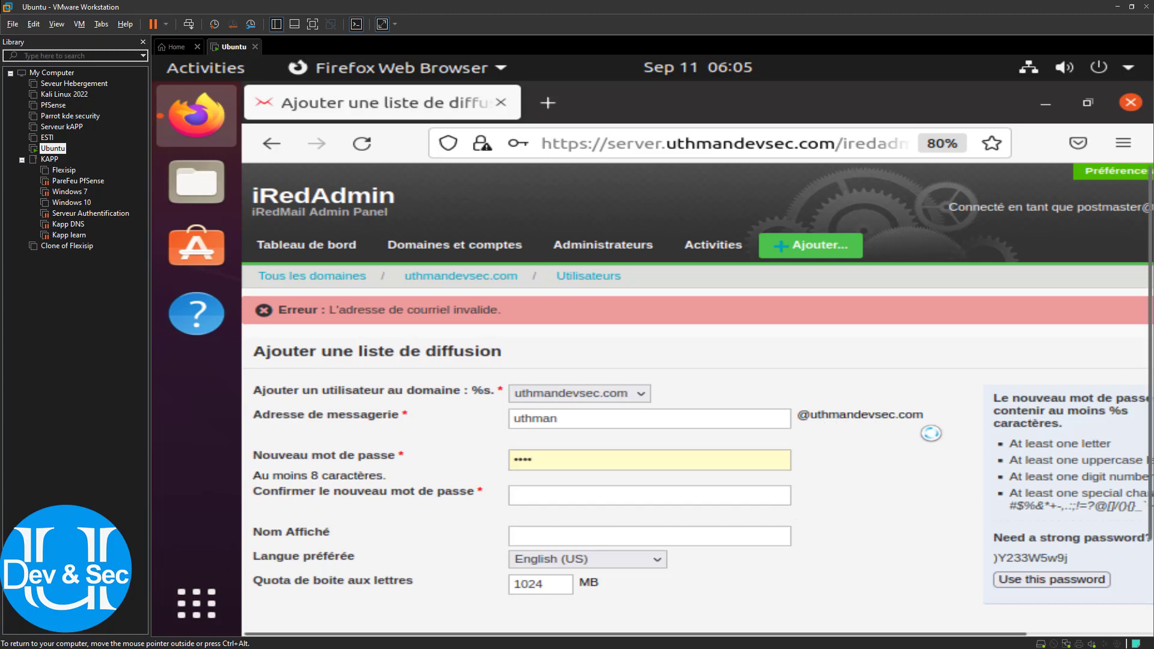
{"action": "left_click_drag", "start_coordinate": [896, 412], "coordinate": [819, 410]}
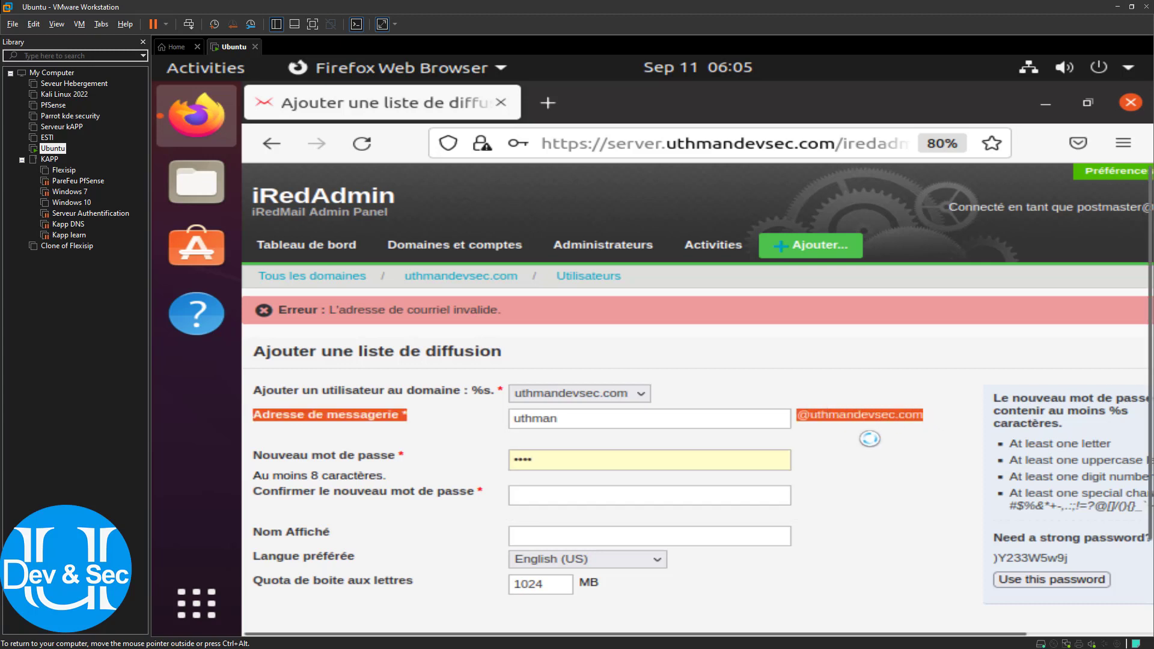
{"action": "left_click", "coordinate": [926, 427]}
Re-enter the new user's password and accept the suggested display name
{"action": "left_click", "coordinate": [604, 466]}
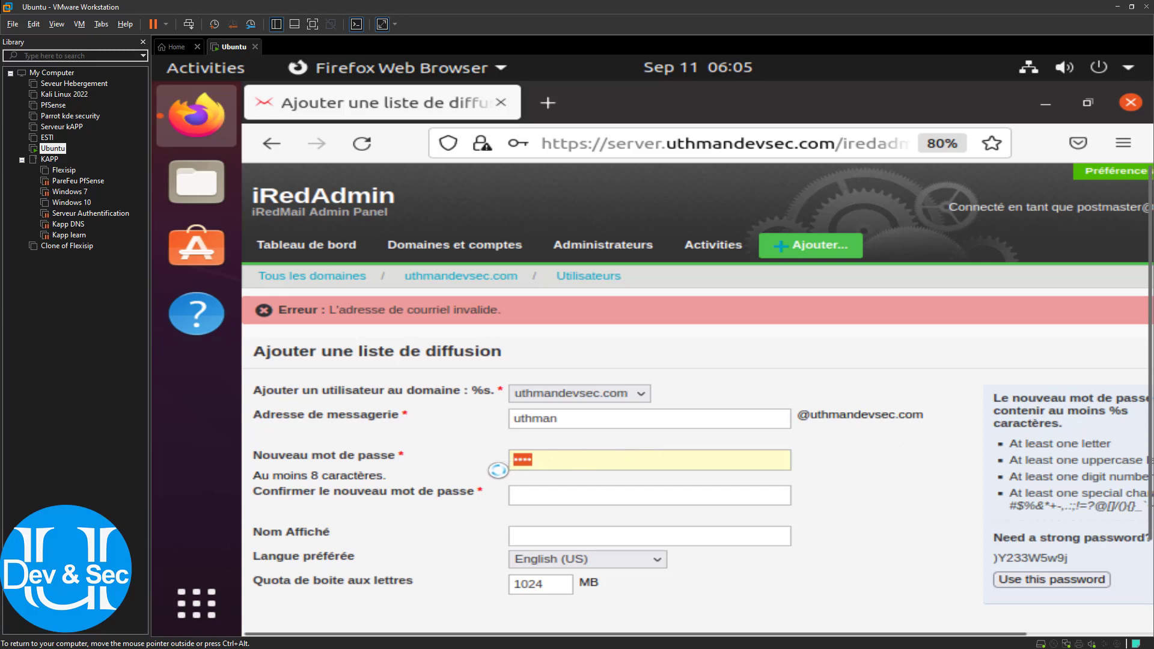
{"action": "key", "text": "BackSpace"}
{"action": "key", "text": "BackSpace"}
{"action": "key", "text": "BackSpace"}
{"action": "key", "text": "BackSpace"}
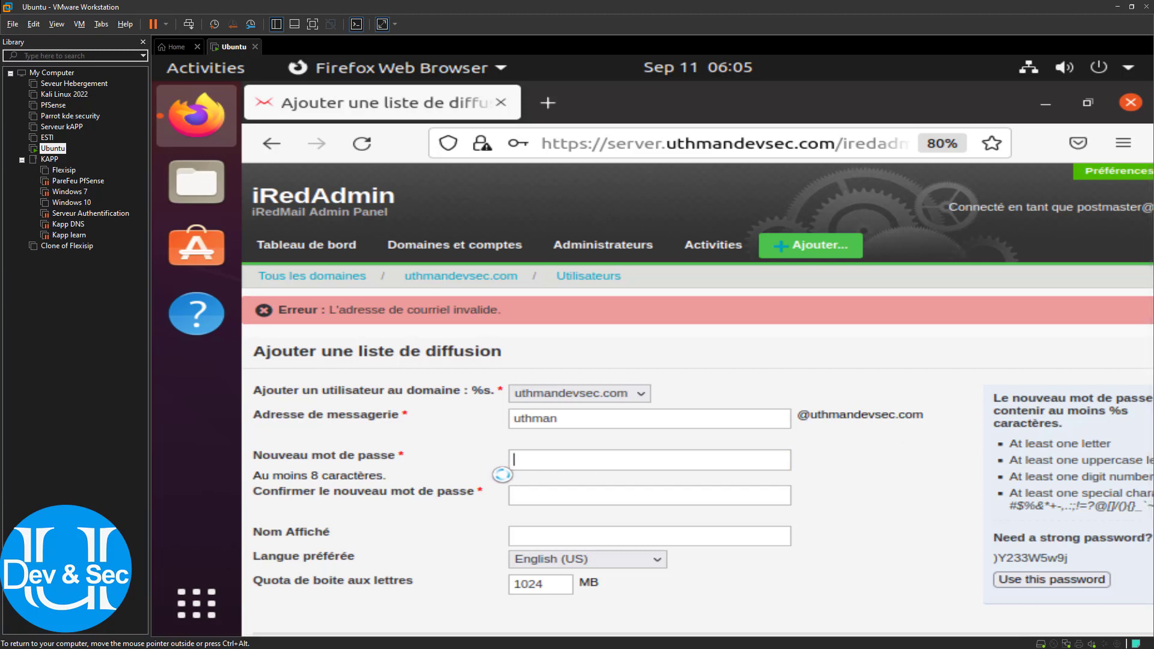
{"action": "type", "text": ")"}
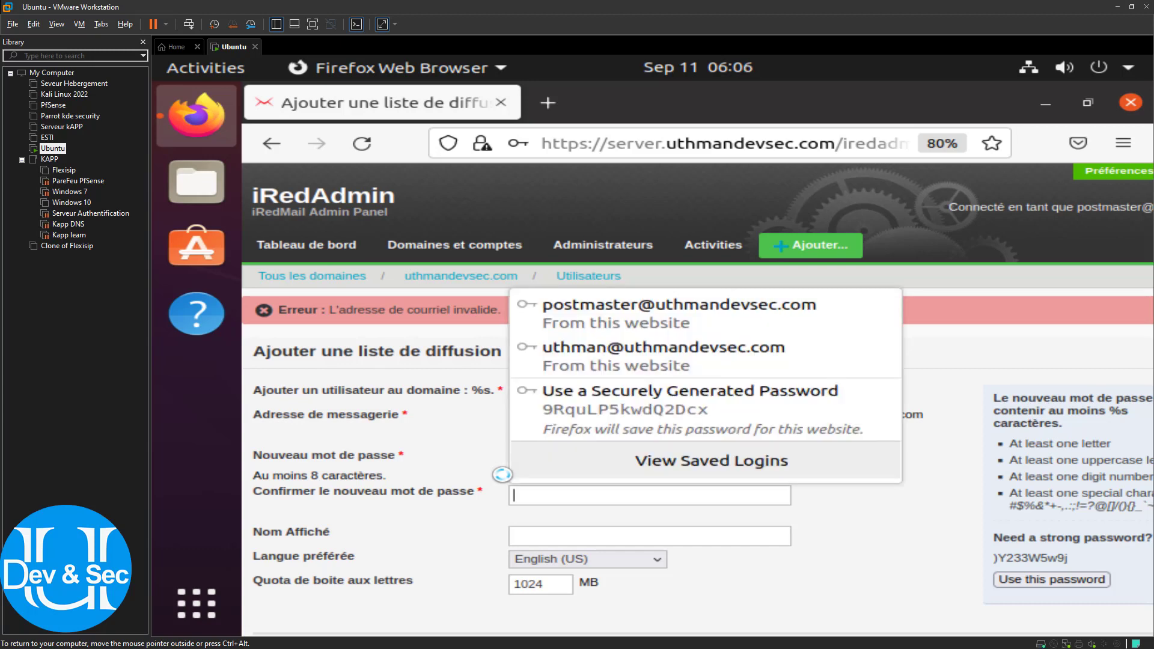
{"action": "type", "text": ")"}
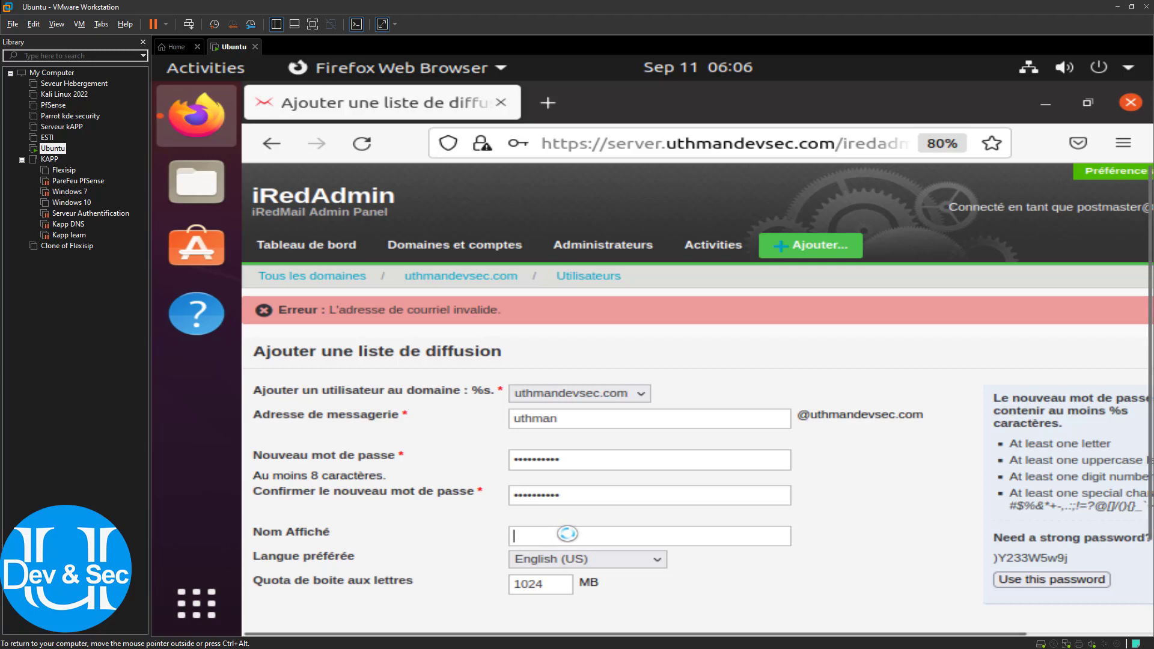
{"action": "type", "text": "Uthma"}
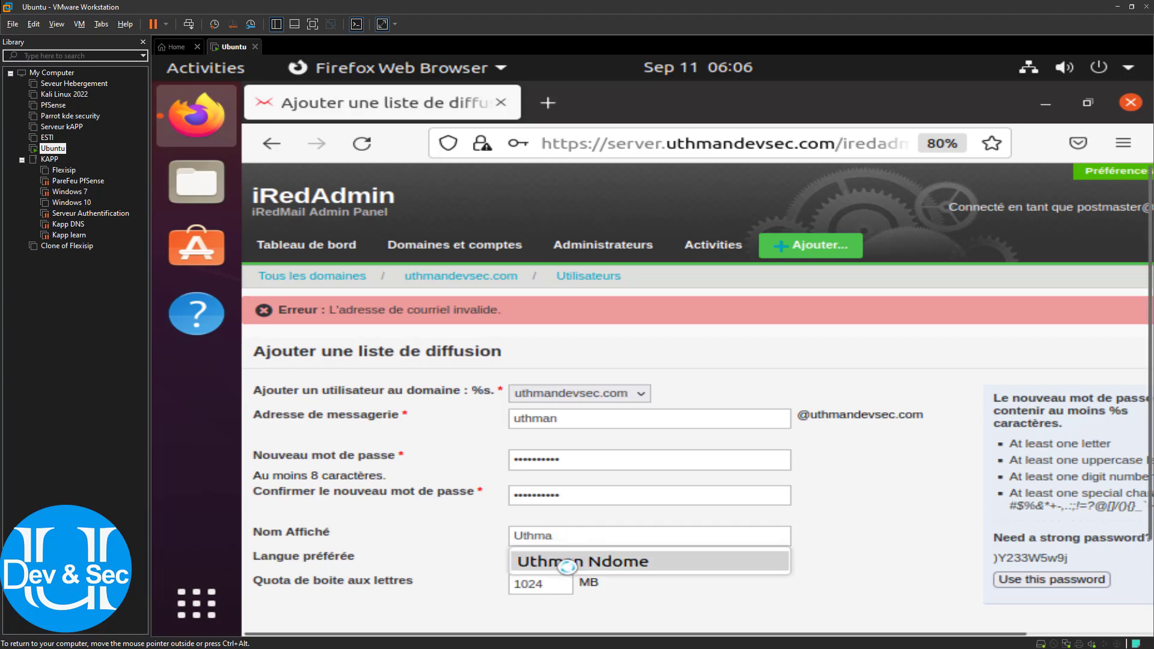
{"action": "left_click", "coordinate": [559, 561]}
Clear the 1024 quota, choose Français as preferred language, and create the user
{"action": "left_click_drag", "start_coordinate": [548, 584], "coordinate": [516, 581]}
{"action": "key", "text": "BackSpace"}
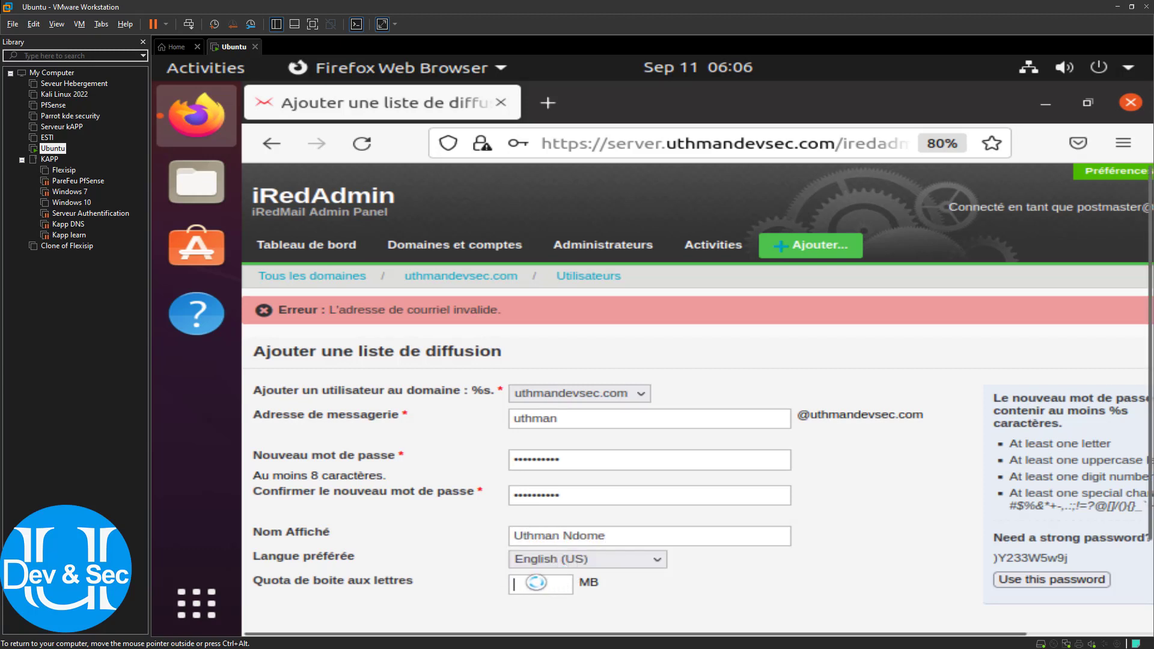
{"action": "left_click", "coordinate": [538, 559]}
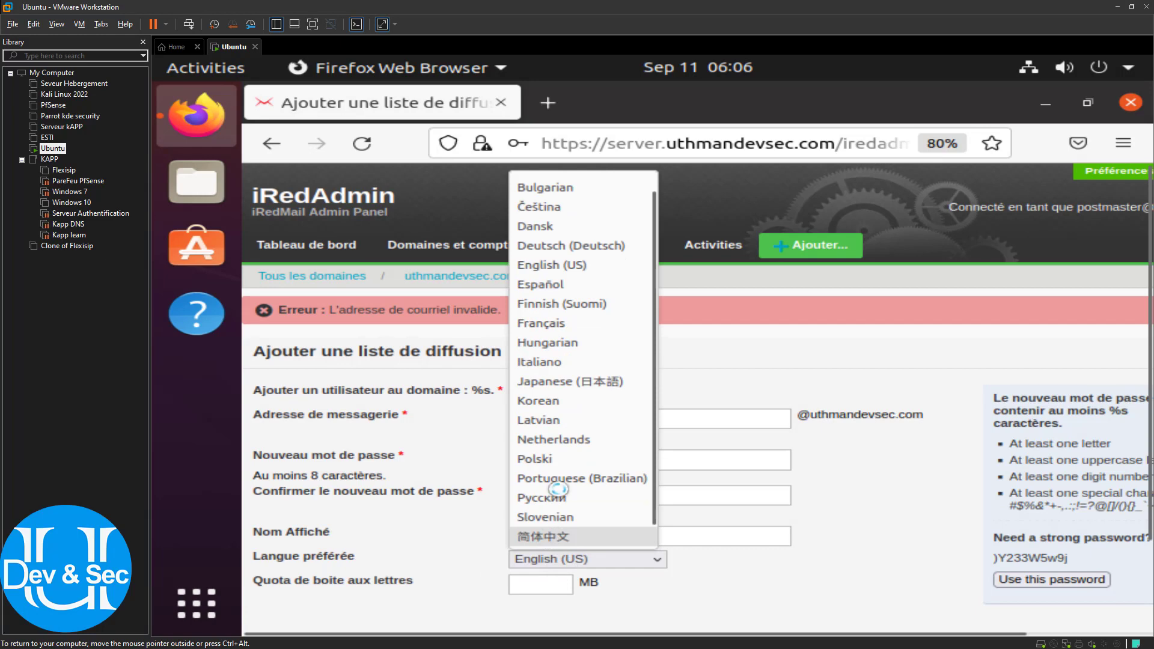
{"action": "left_click", "coordinate": [574, 323]}
{"action": "scroll", "coordinate": [606, 564], "scroll_direction": "down", "scroll_amount": 2}
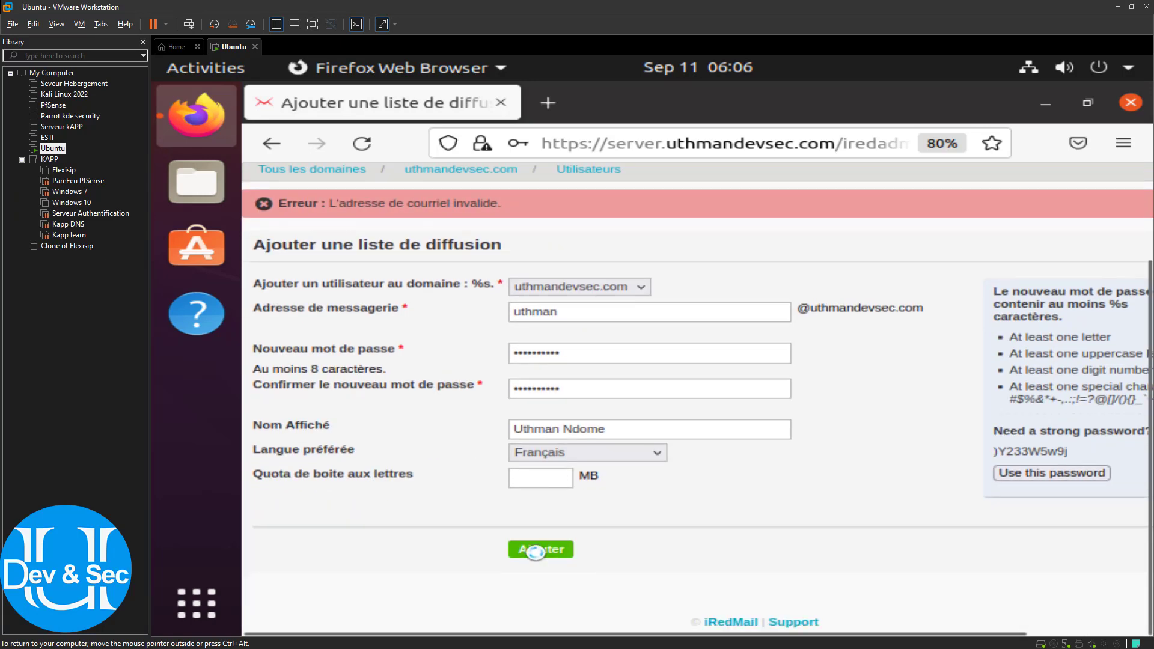
{"action": "left_click", "coordinate": [537, 553]}
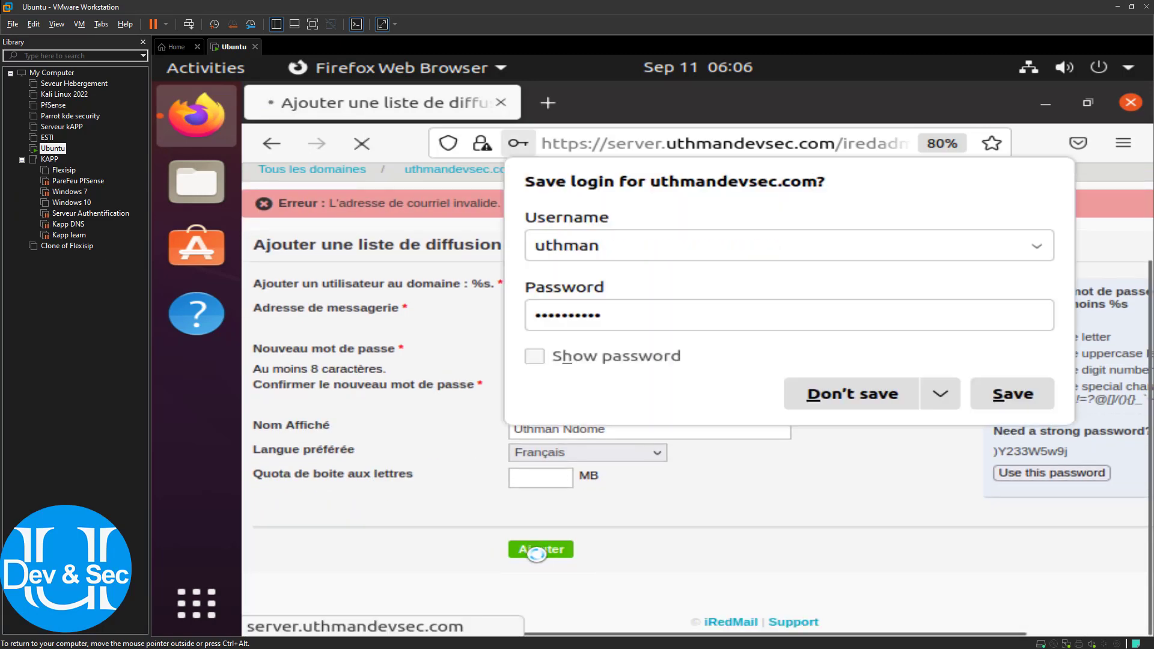
{"action": "left_click", "coordinate": [1016, 395]}
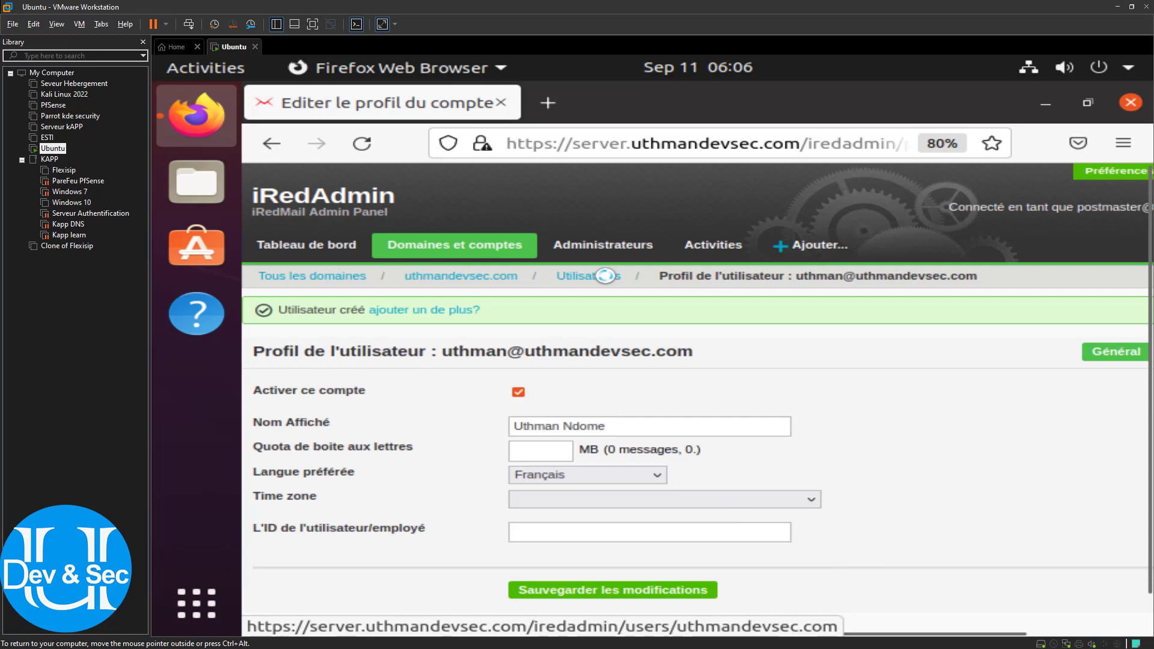
{"action": "mouse_move", "coordinate": [782, 247]}
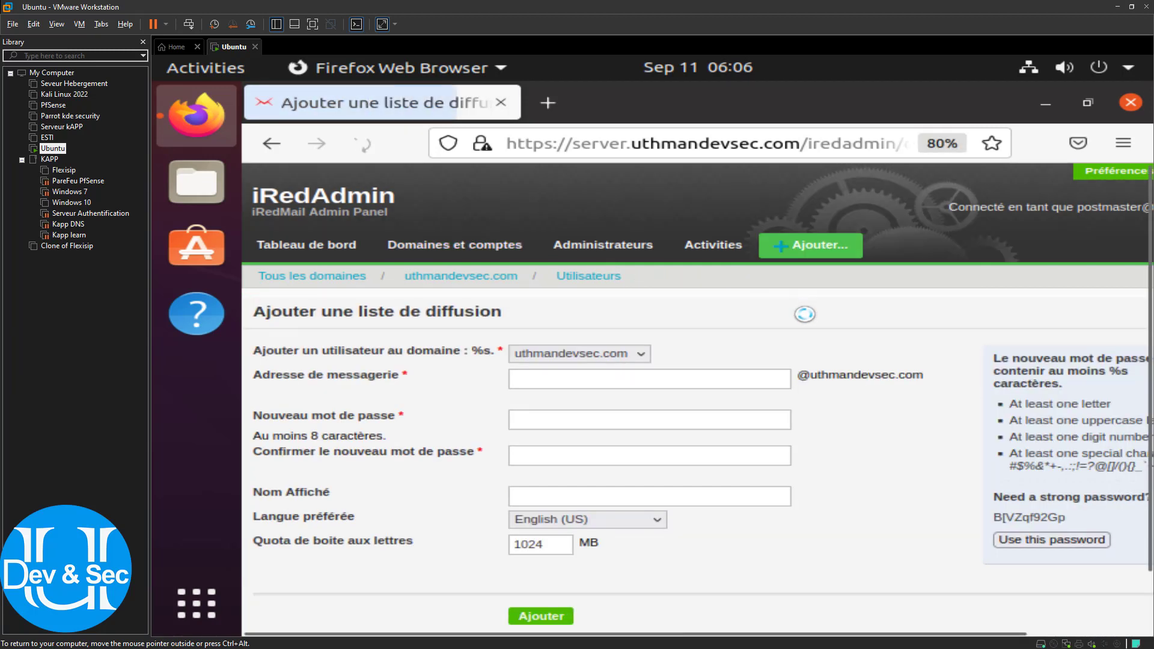
Enter the second user's address, password in both fields, and display name
{"action": "left_click", "coordinate": [580, 379]}
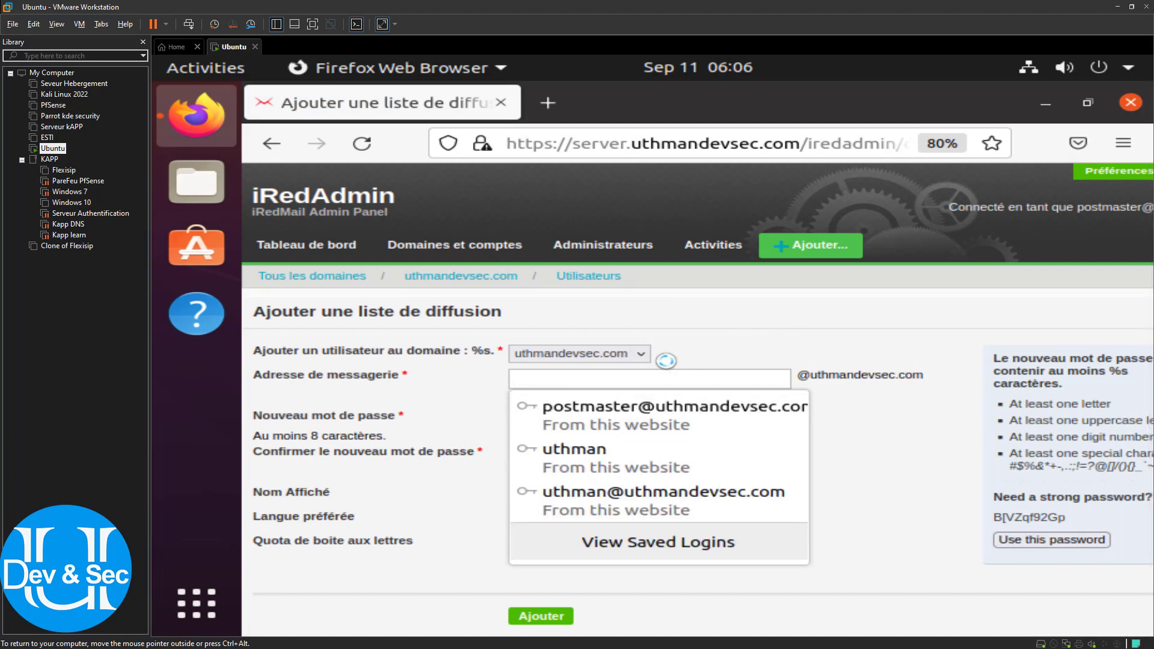
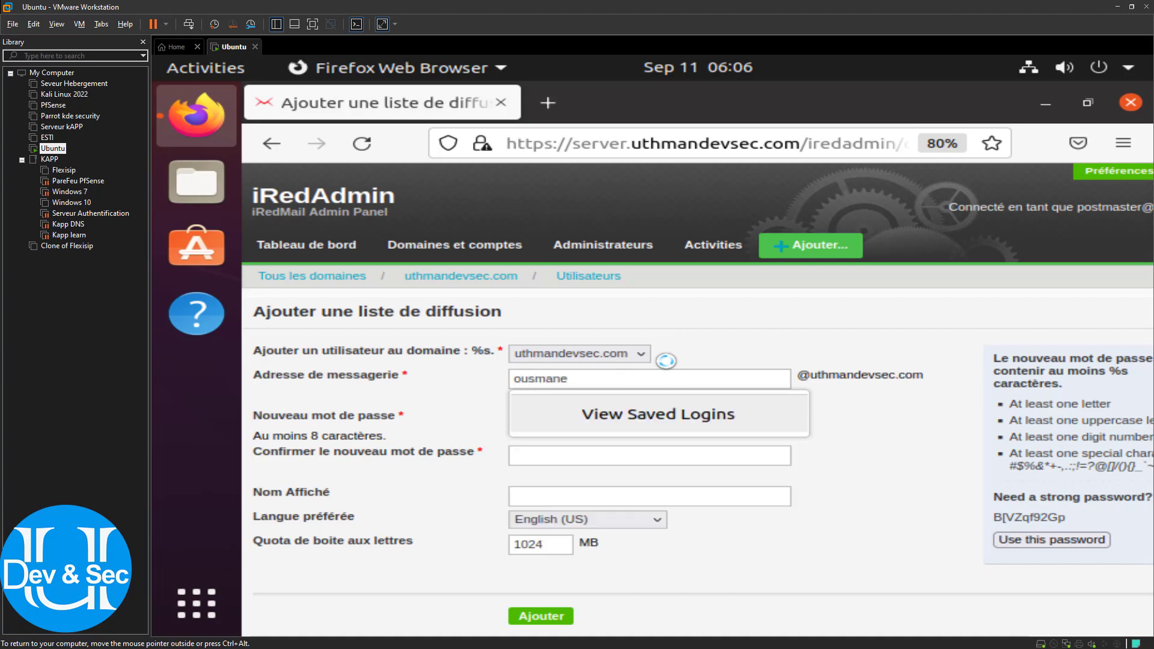
{"action": "key", "text": "Tab"}
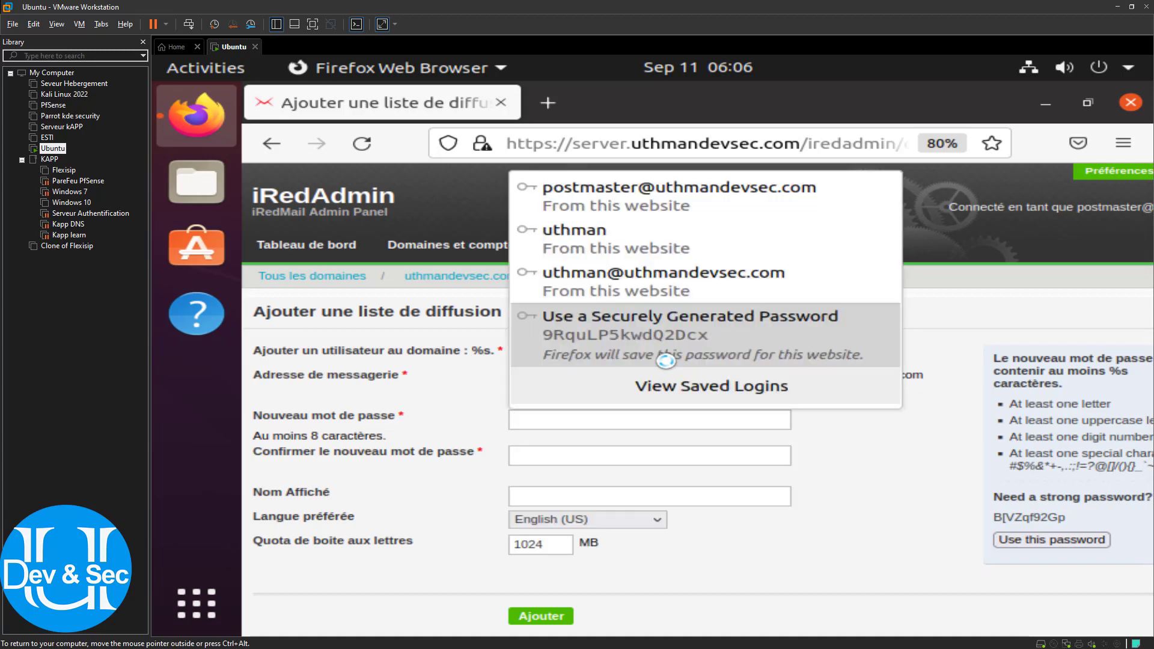
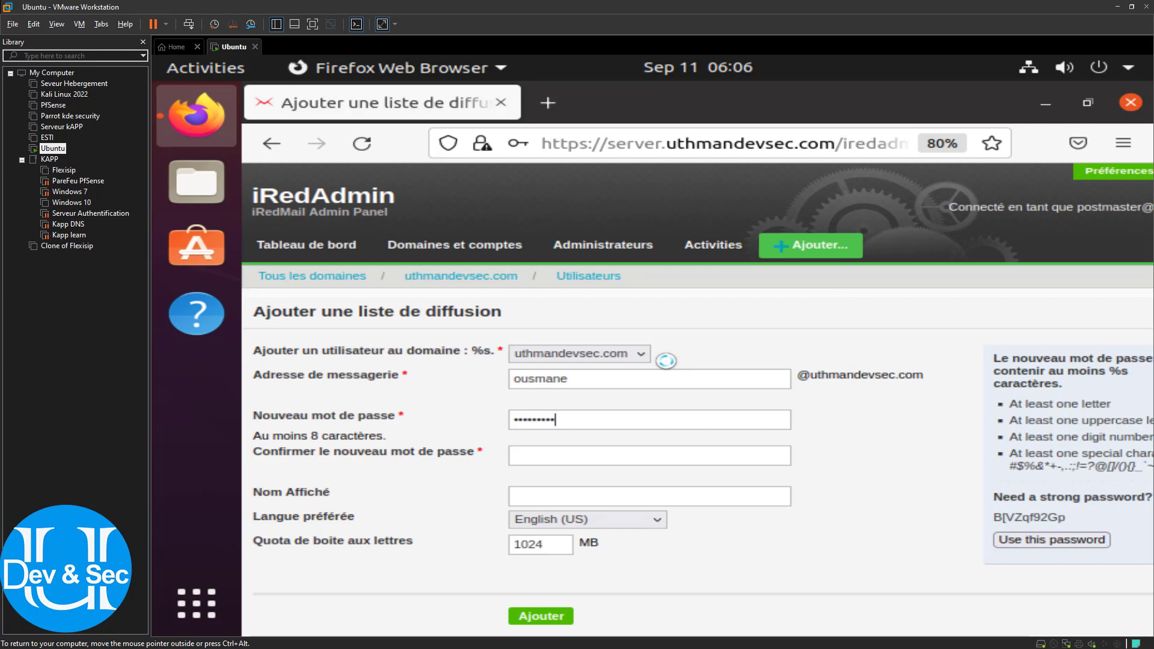
{"action": "key", "text": "Tab"}
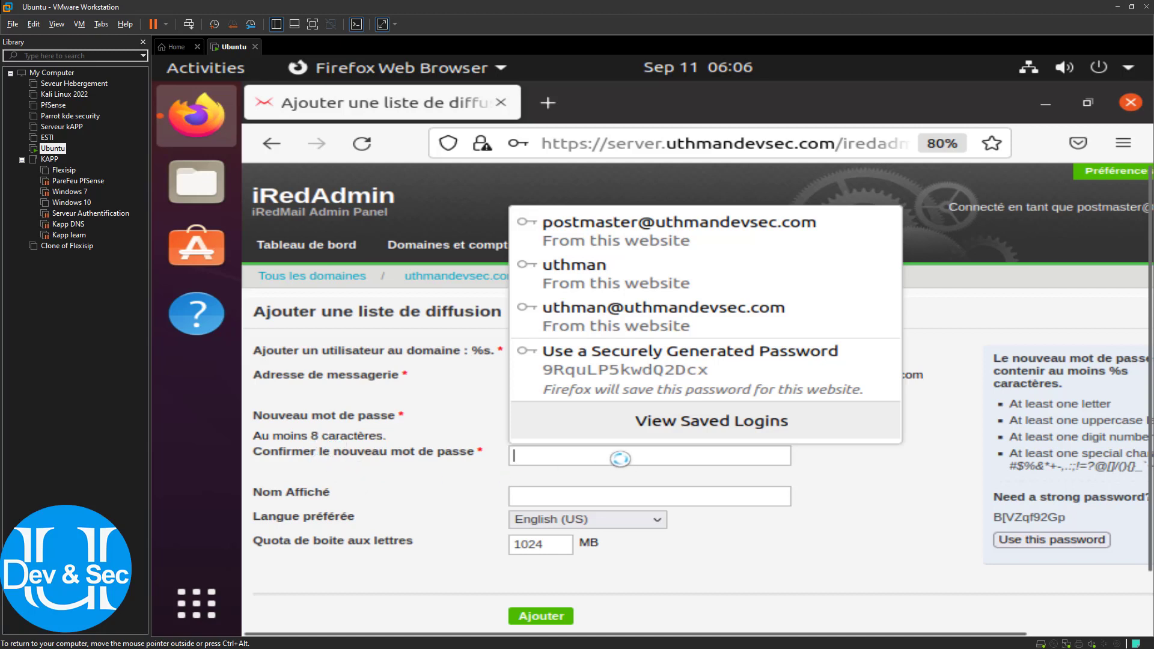
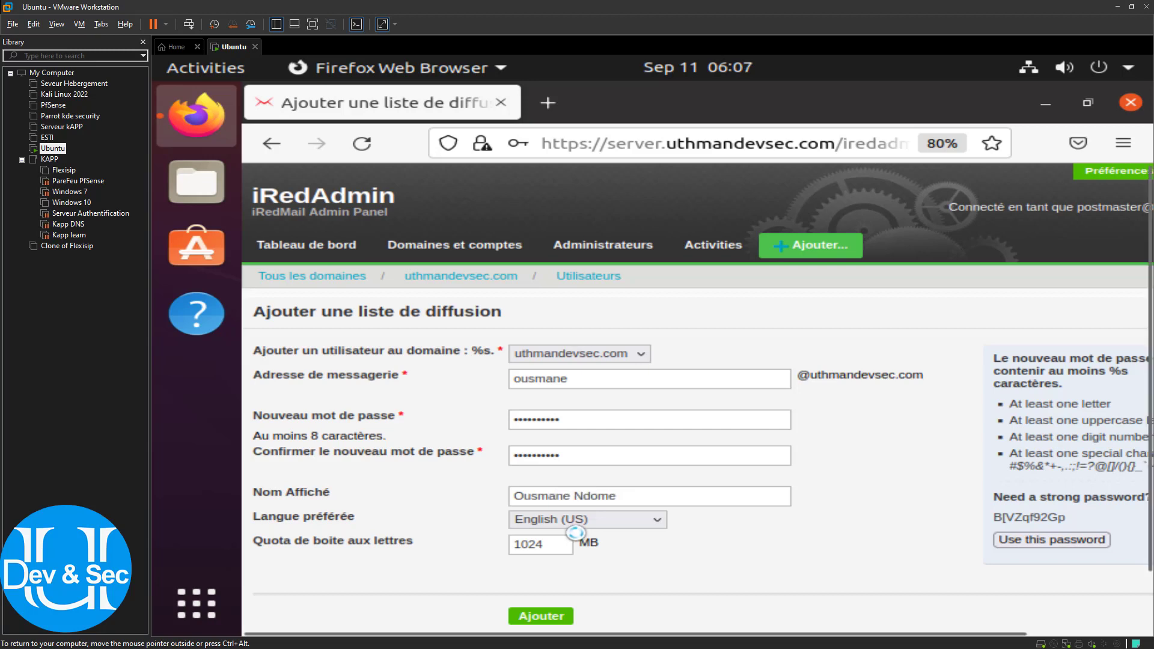
Set Français as preferred language, create the user, and answer Firefox's save-login prompt
{"action": "left_click", "coordinate": [554, 518]}
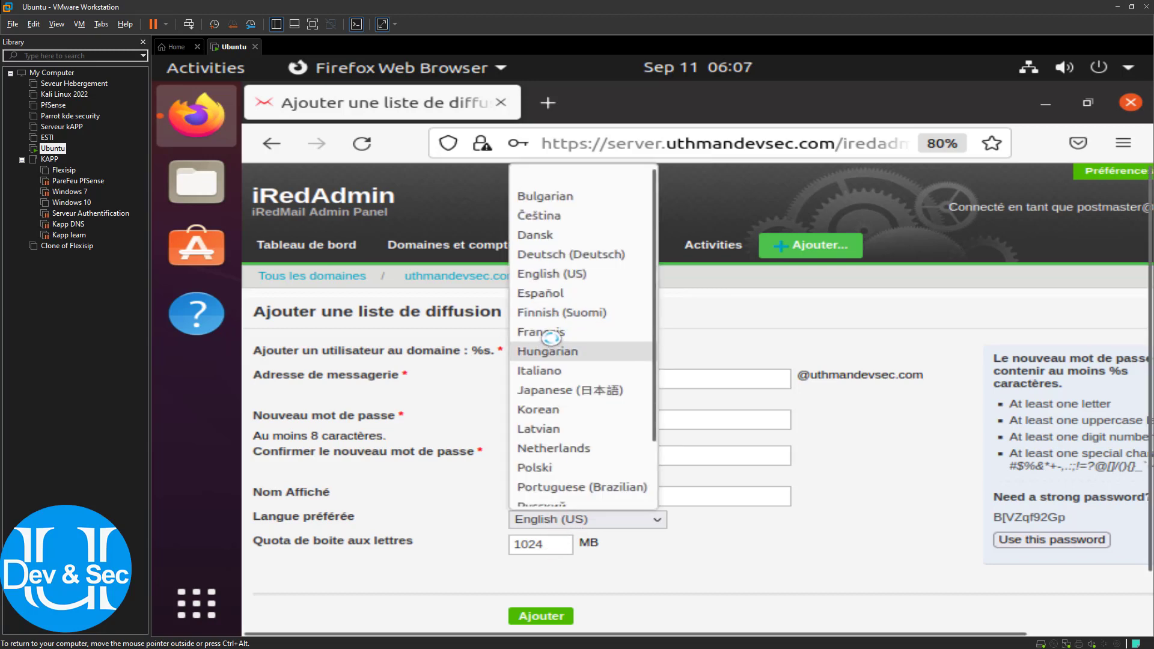
{"action": "left_click", "coordinate": [548, 333]}
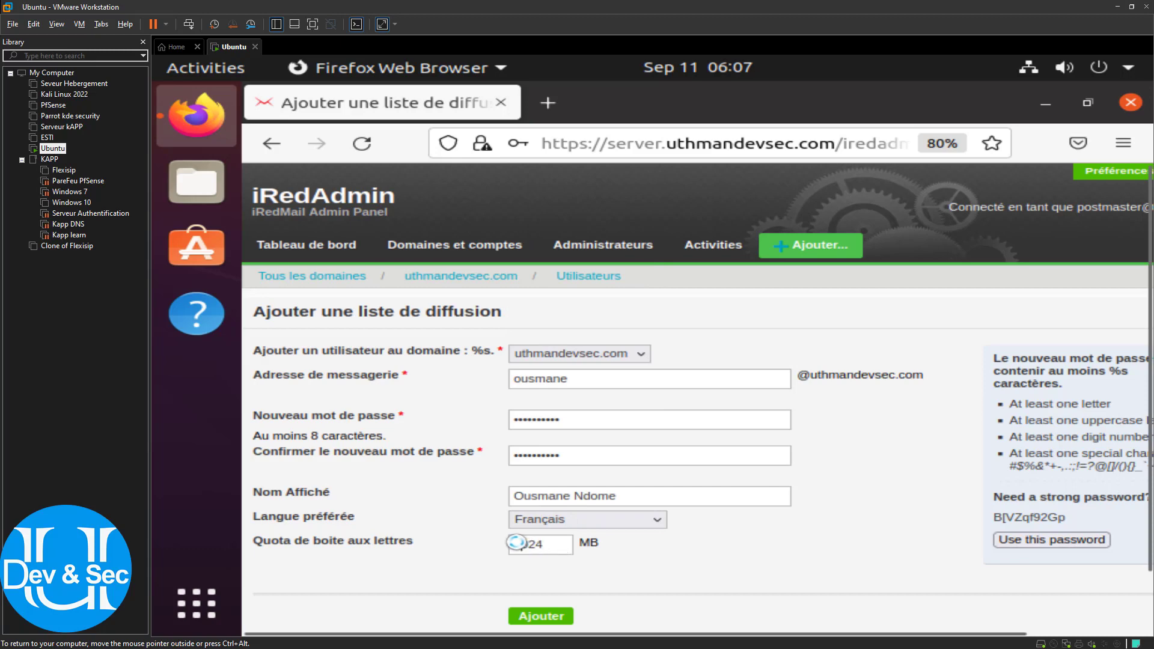
{"action": "scroll", "coordinate": [556, 596], "scroll_direction": "down", "scroll_amount": 2}
{"action": "left_click", "coordinate": [547, 550]}
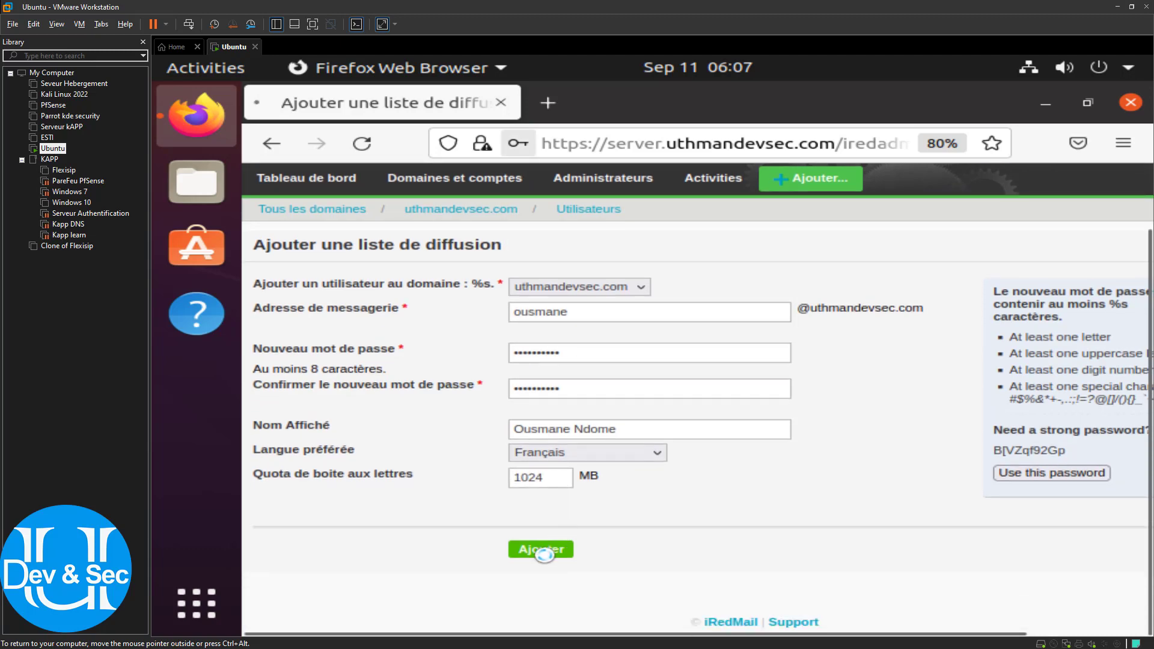
{"action": "left_click", "coordinate": [1006, 396]}
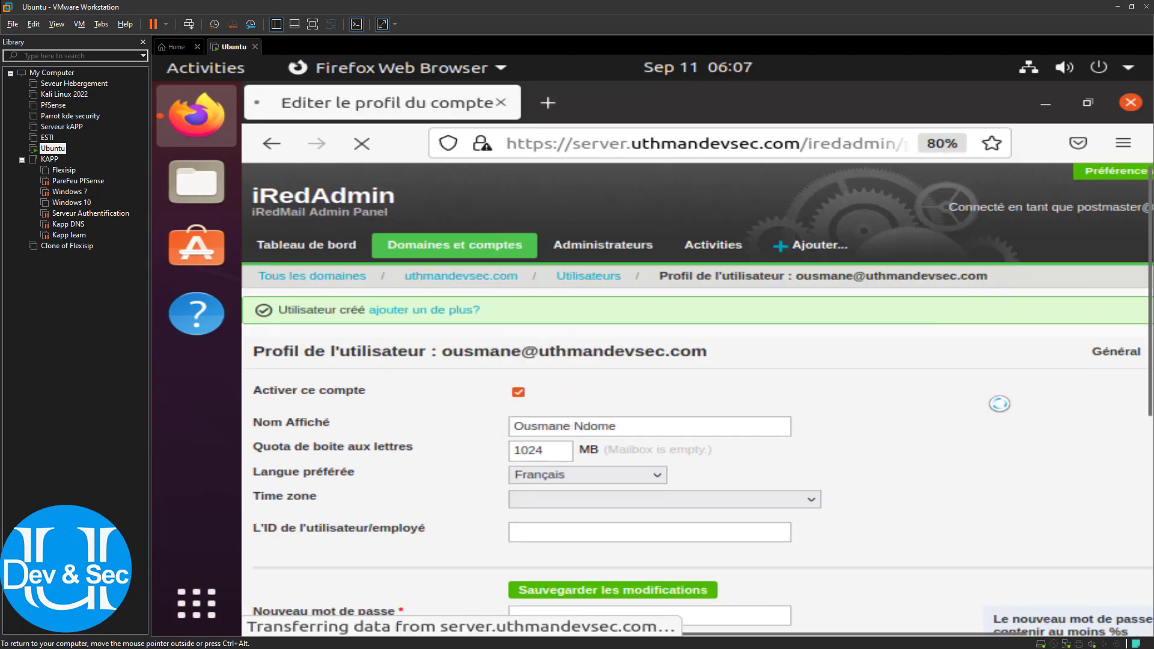
{"action": "left_click", "coordinate": [582, 277]}
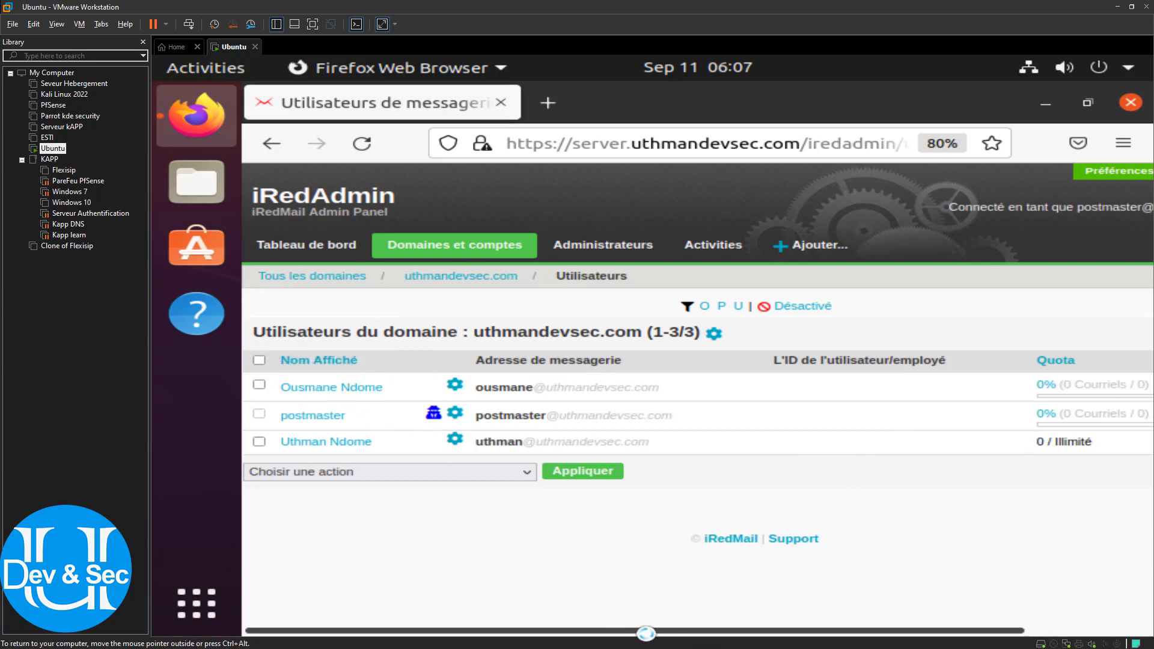
{"action": "left_click_drag", "start_coordinate": [646, 633], "coordinate": [848, 629]}
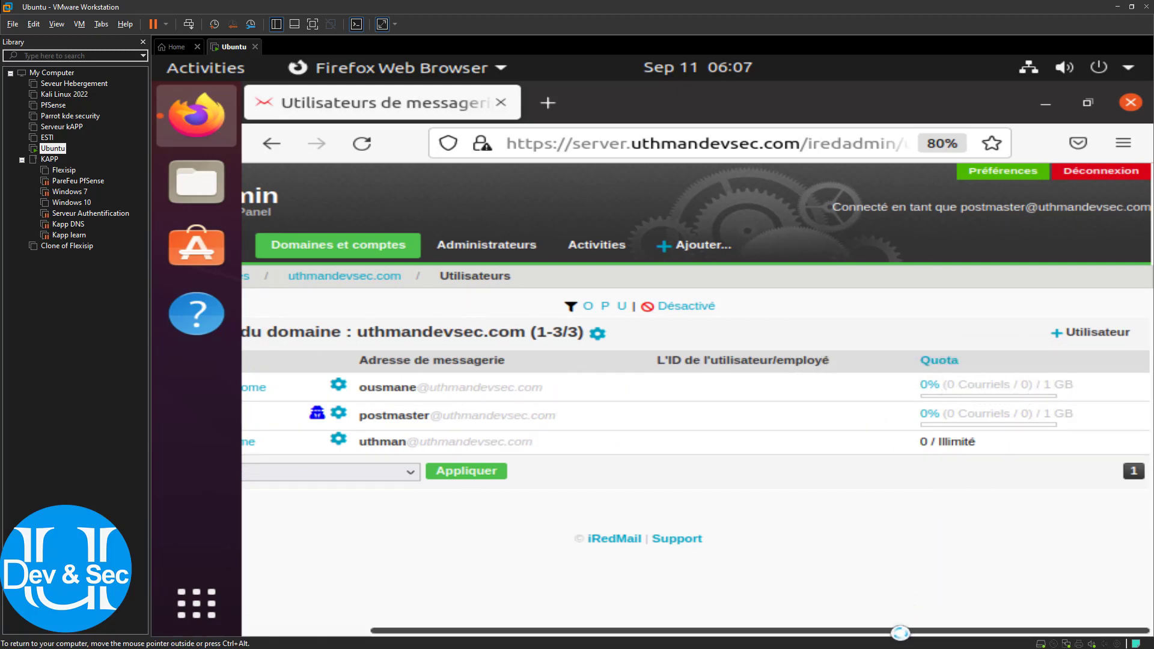
{"action": "left_click_drag", "start_coordinate": [900, 633], "coordinate": [415, 508]}
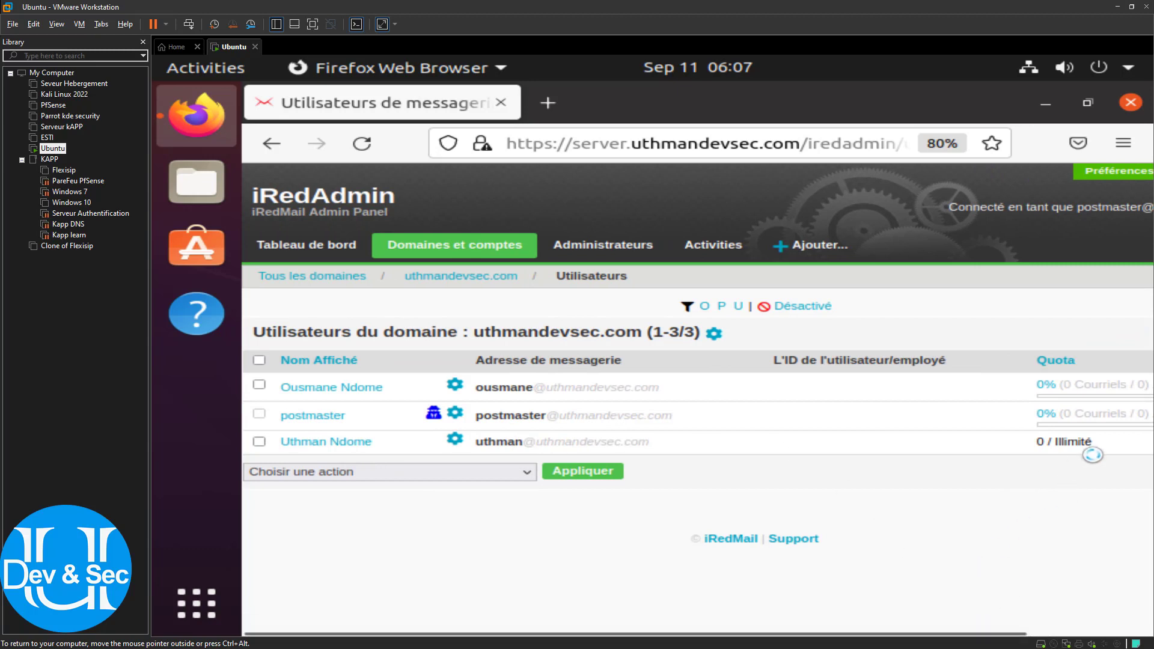
{"action": "left_click_drag", "start_coordinate": [1091, 449], "coordinate": [1048, 445]}
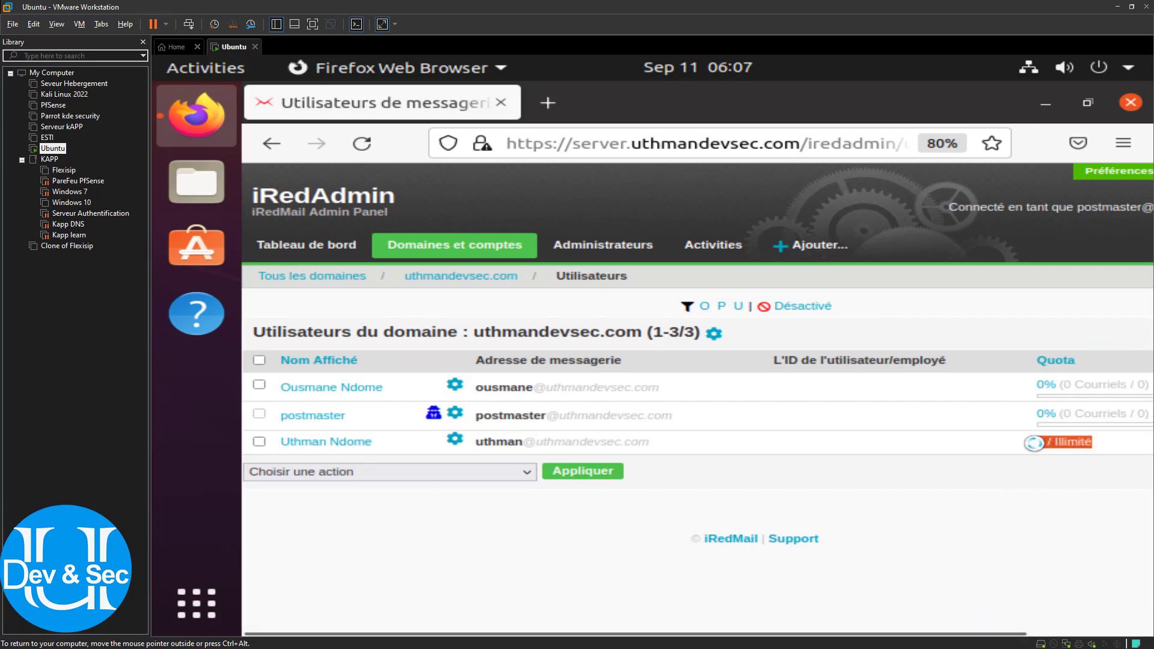
{"action": "left_click", "coordinate": [1034, 443]}
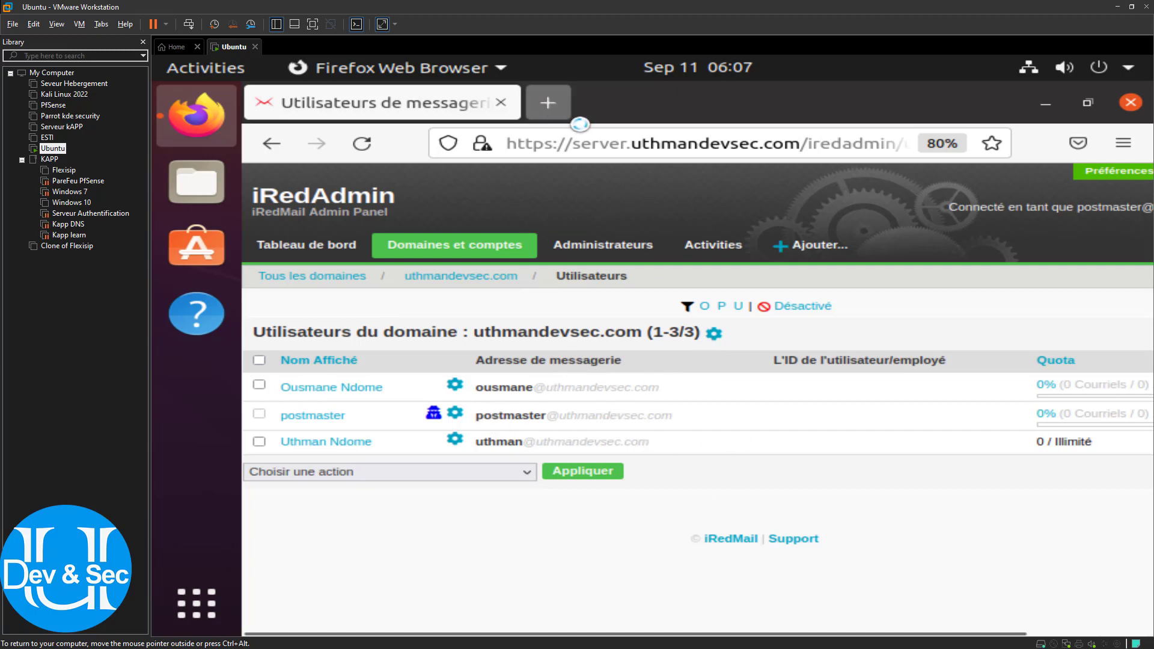
Replace the iRedAdmin tab with a new tab and load the autocompleted server address
{"action": "left_click", "coordinate": [548, 103]}
{"action": "left_click", "coordinate": [499, 103]}
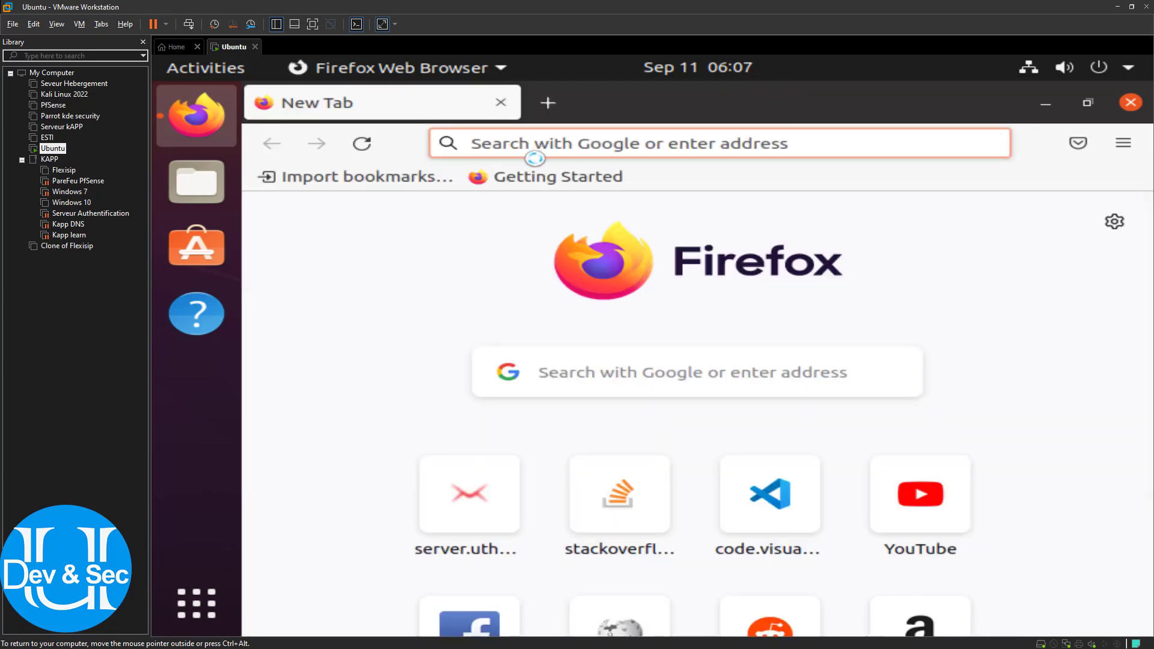
{"action": "type", "text": "server.uthmandevsec.com/"}
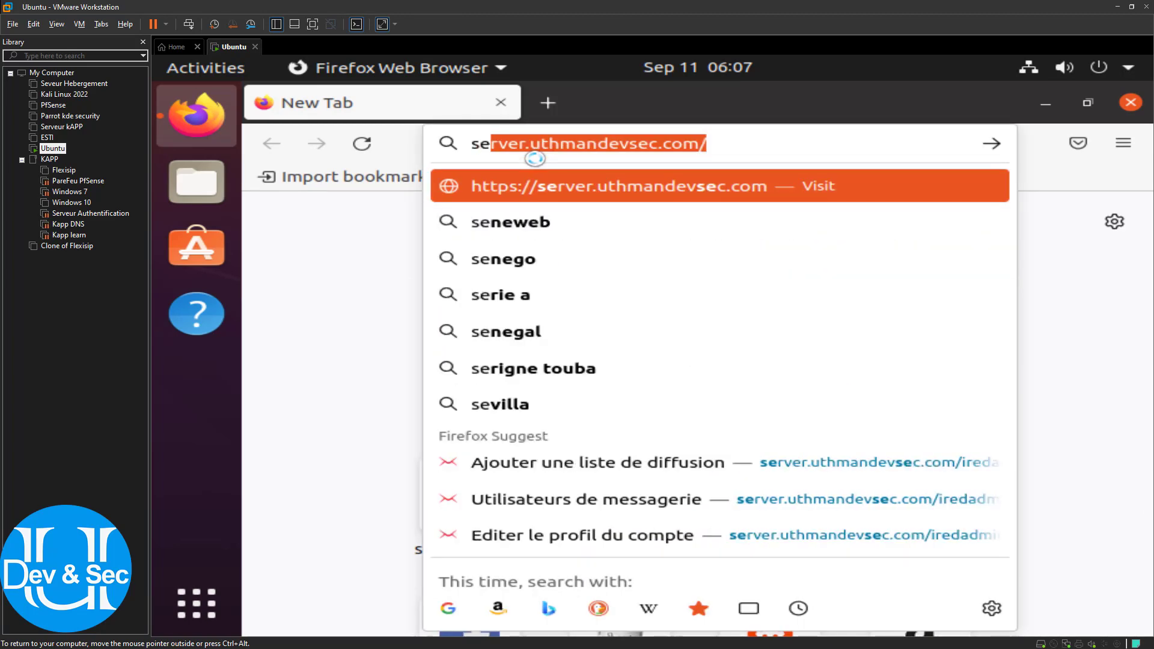
{"action": "key", "text": "Right"}
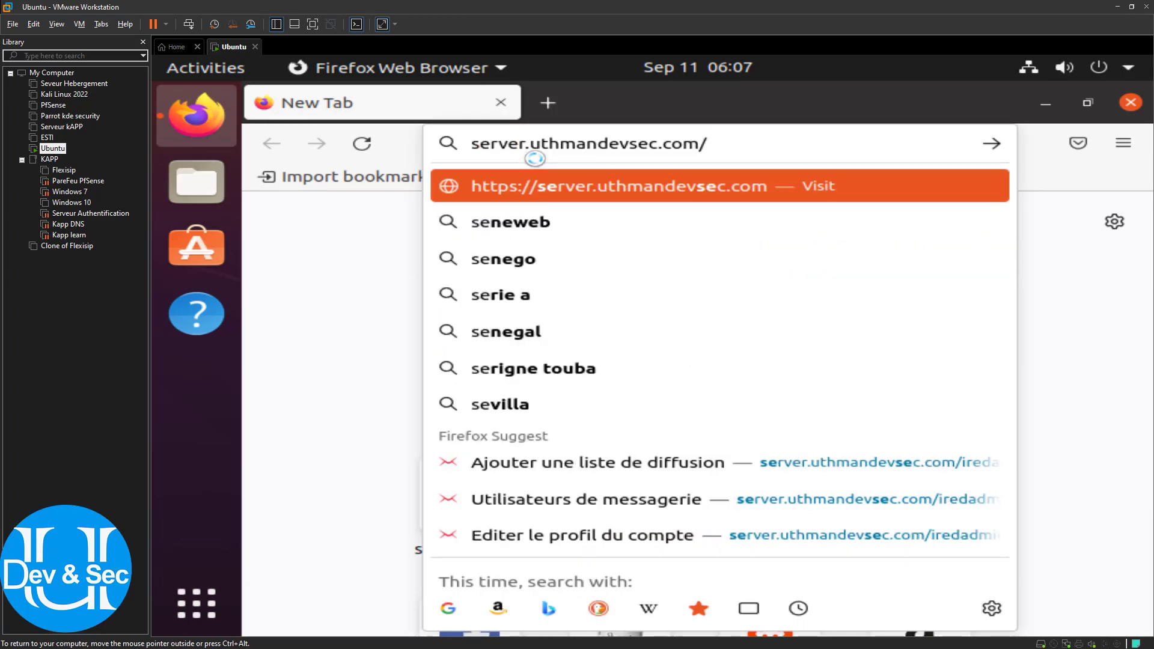
{"action": "key", "text": "Return"}
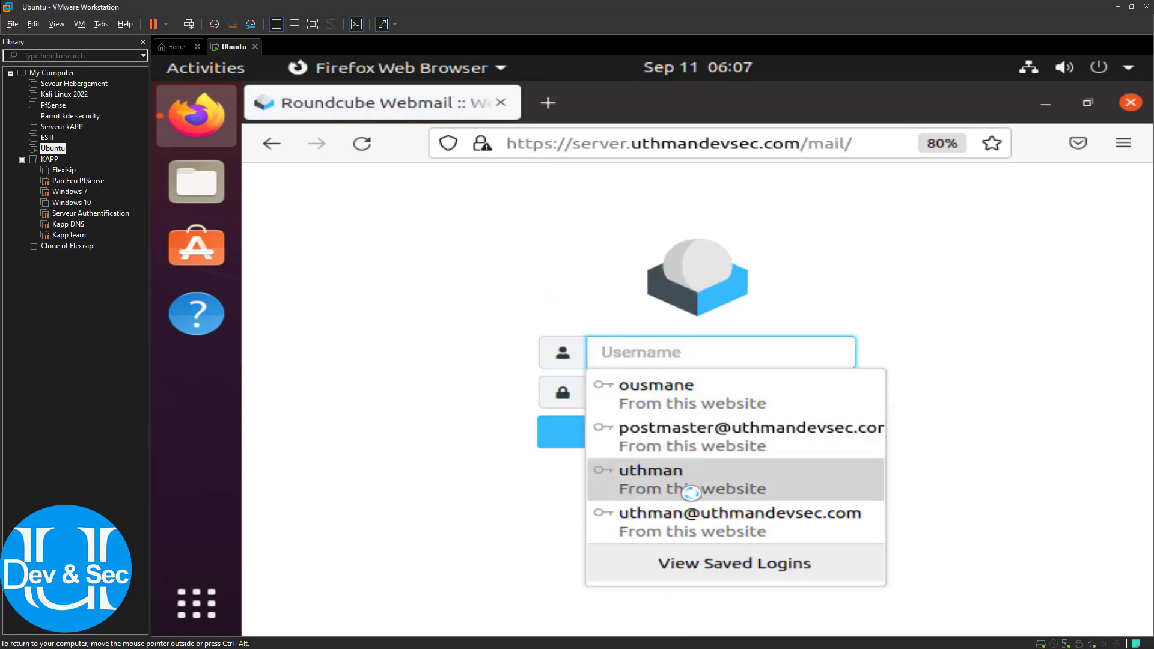
Sign in to Roundcube with the saved full-address login, then select the /mail path
{"action": "left_click", "coordinate": [702, 524]}
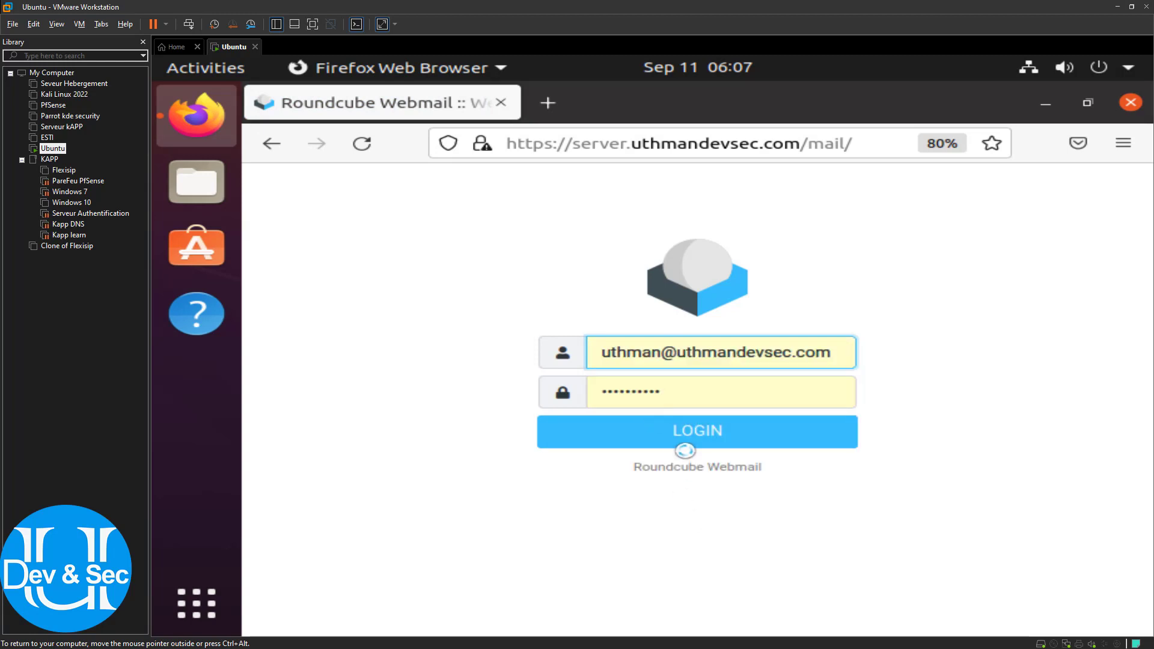
{"action": "left_click", "coordinate": [681, 437]}
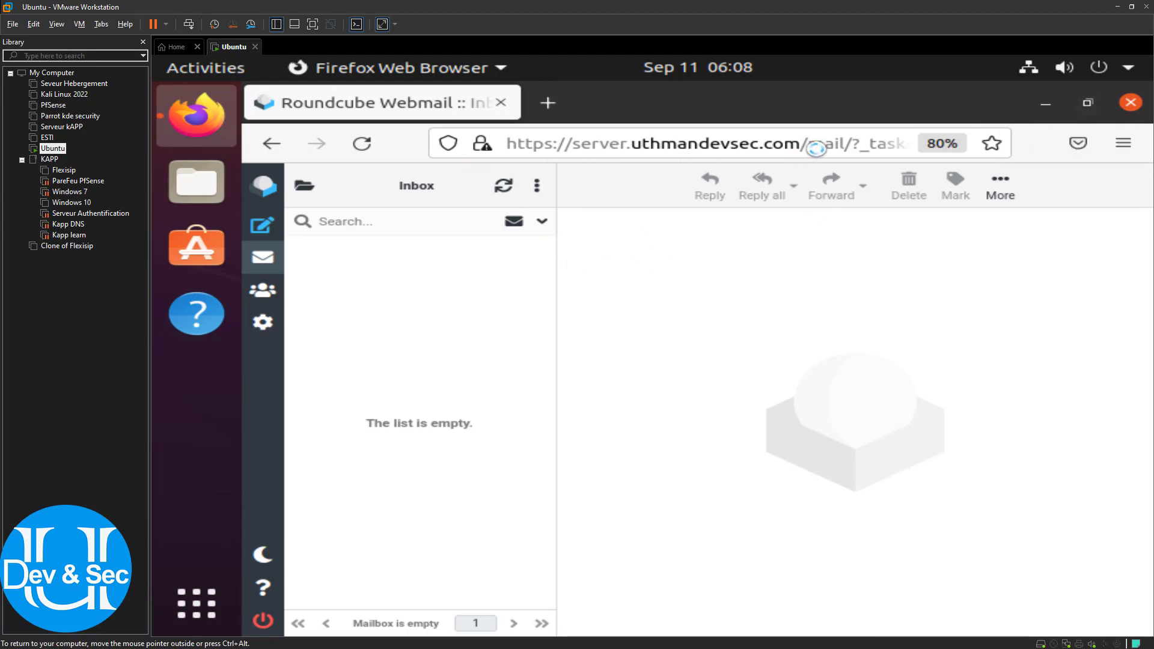
{"action": "left_click_drag", "start_coordinate": [810, 148], "coordinate": [1010, 175]}
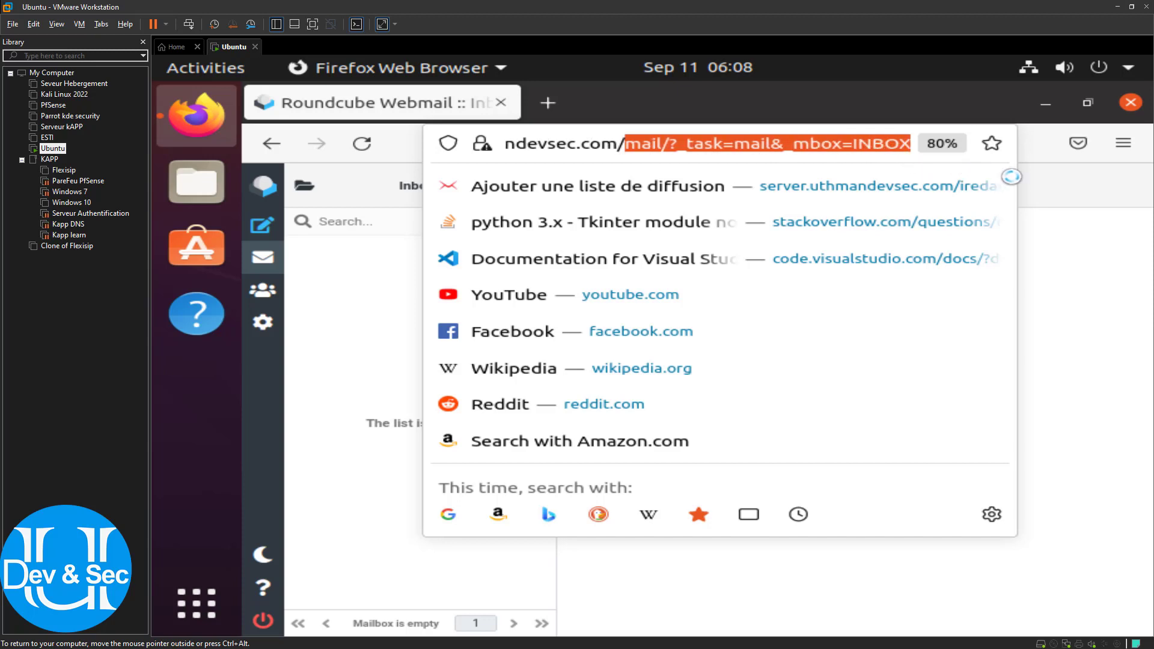
Change the URL path to /SOGo and fill in the saved account's login
{"action": "key", "text": "BackSpace"}
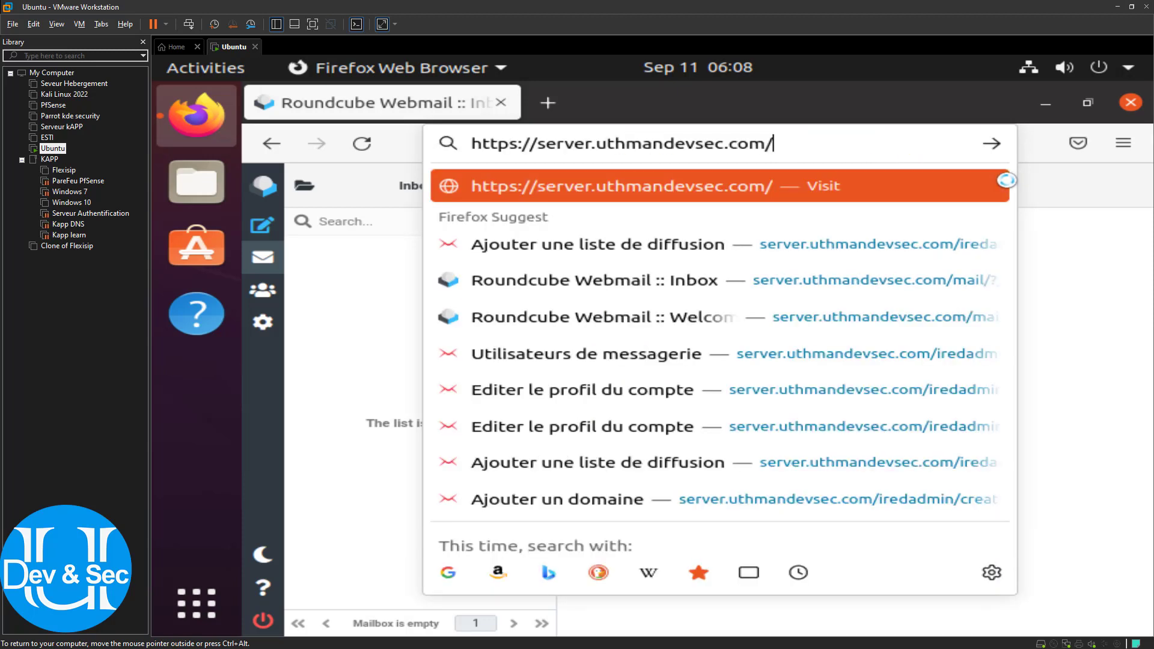
{"action": "type", "text": "SOG"}
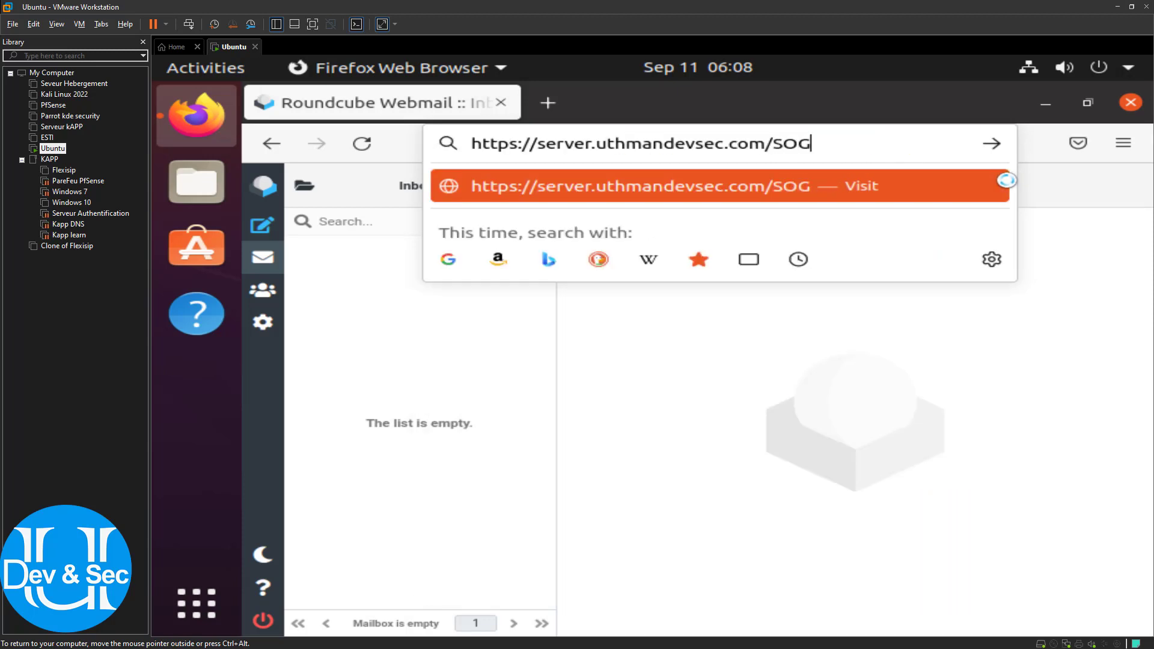
{"action": "type", "text": "o"}
{"action": "key", "text": "Return"}
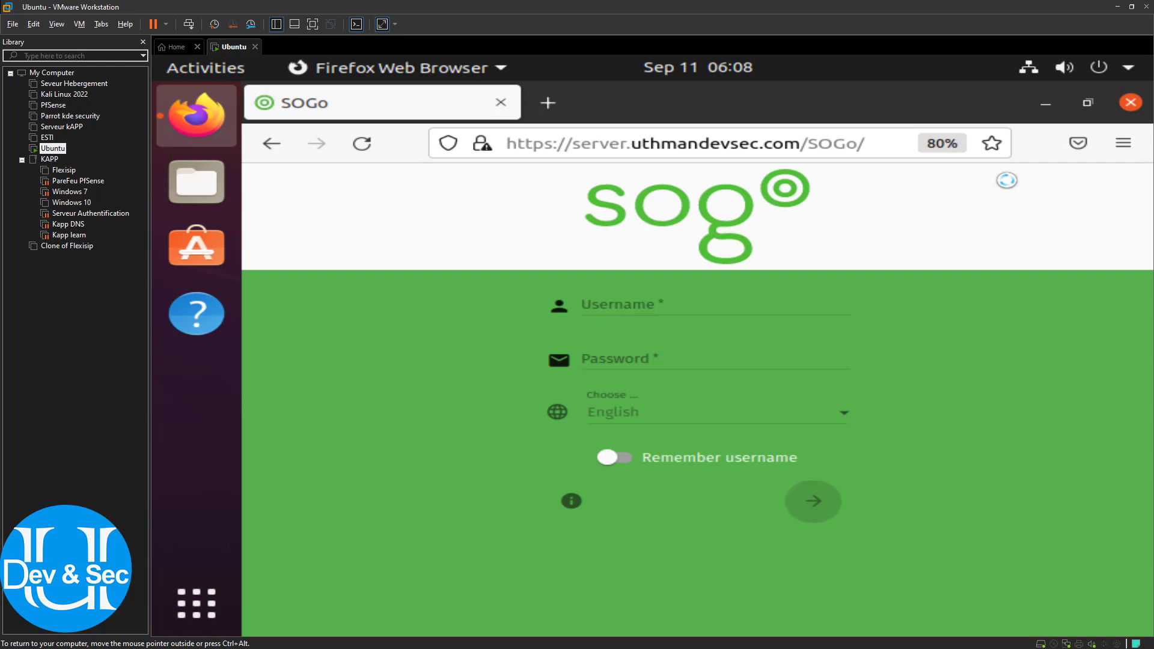
{"action": "left_click", "coordinate": [646, 305]}
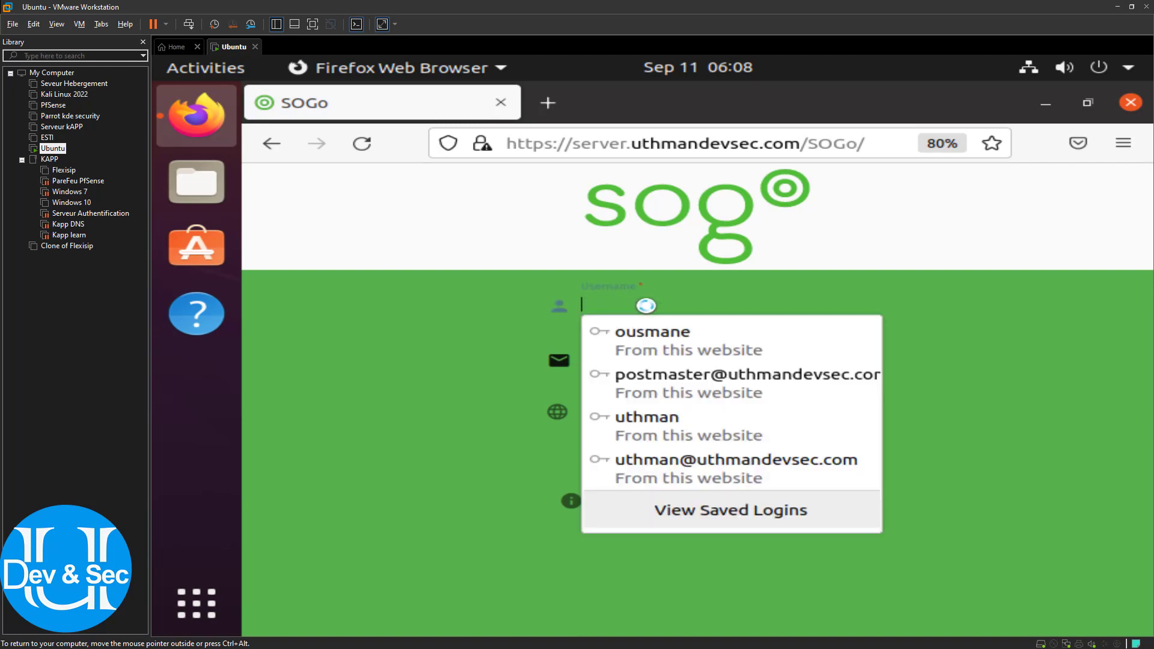
{"action": "left_click", "coordinate": [691, 473]}
Switch the login language to Français, refill the credentials, enable Se souvenir de moi, and log in
{"action": "left_click", "coordinate": [616, 421]}
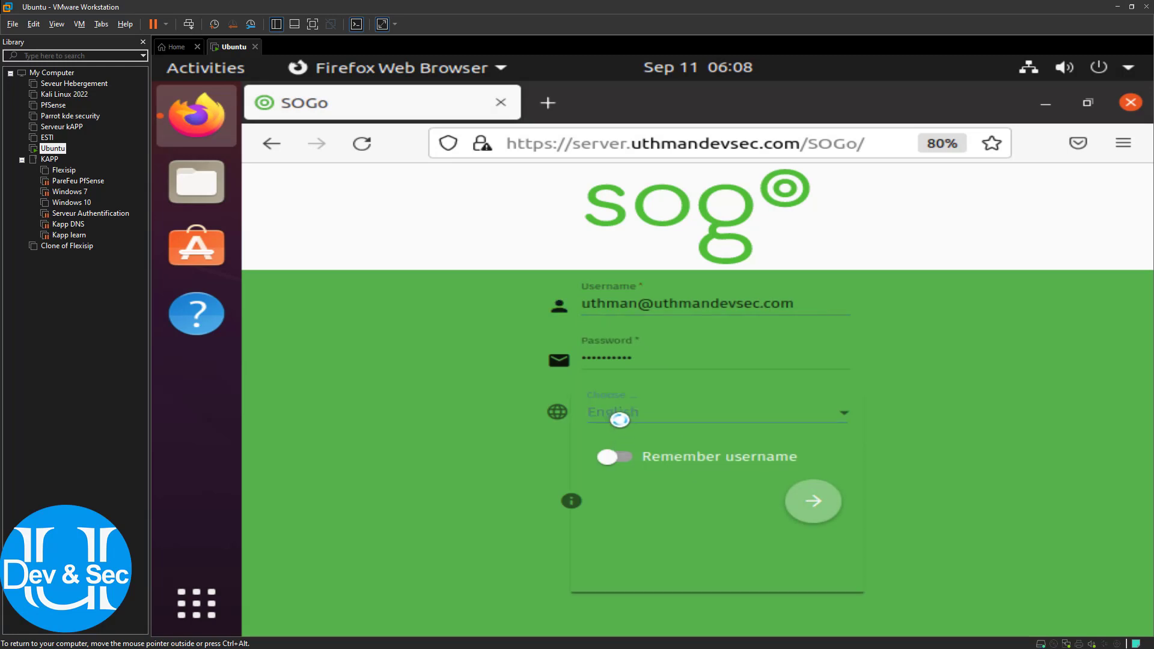
{"action": "scroll", "coordinate": [621, 529], "scroll_direction": "down", "scroll_amount": 3}
{"action": "scroll", "coordinate": [624, 532], "scroll_direction": "down", "scroll_amount": 4}
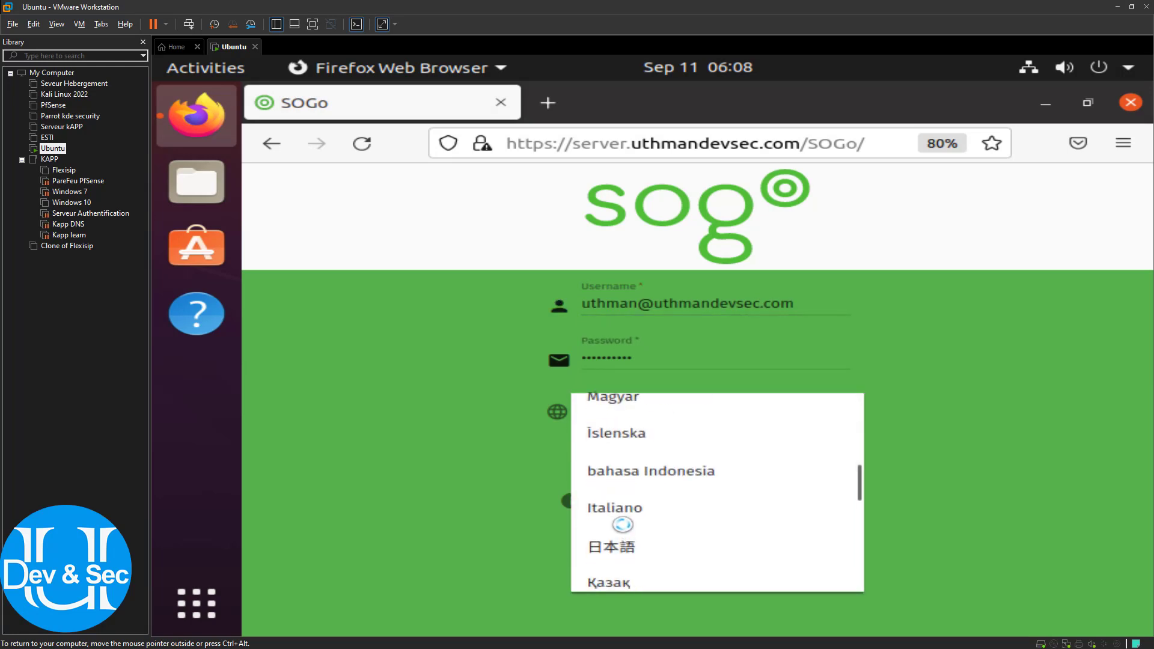
{"action": "scroll", "coordinate": [596, 517], "scroll_direction": "up", "scroll_amount": 3}
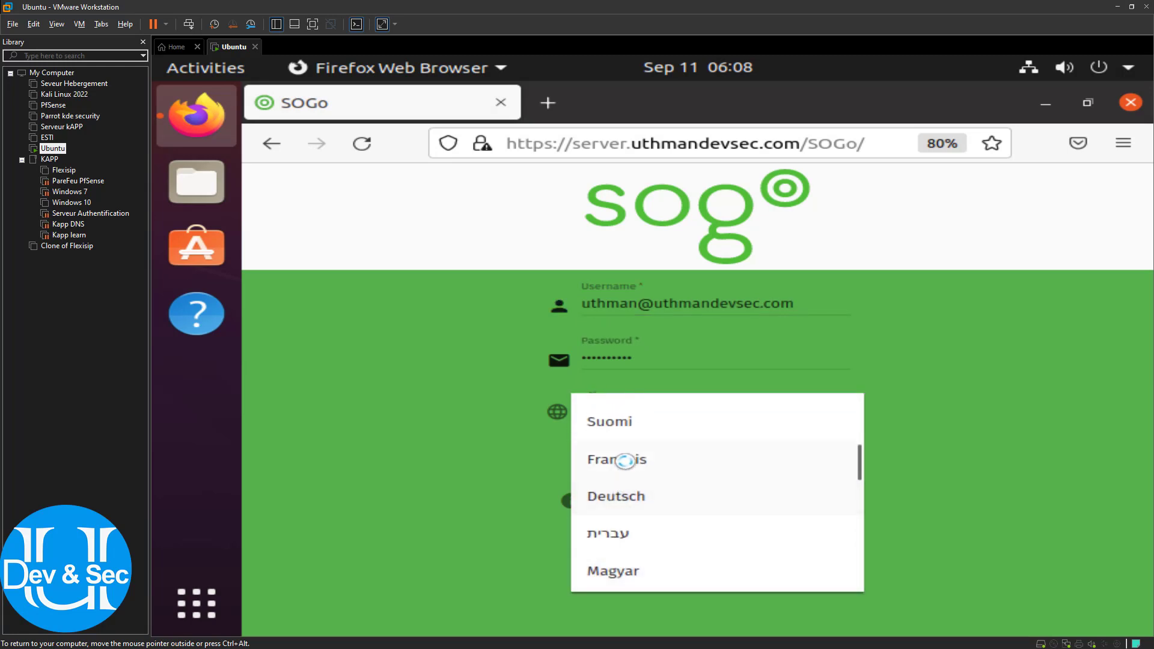
{"action": "left_click", "coordinate": [625, 460]}
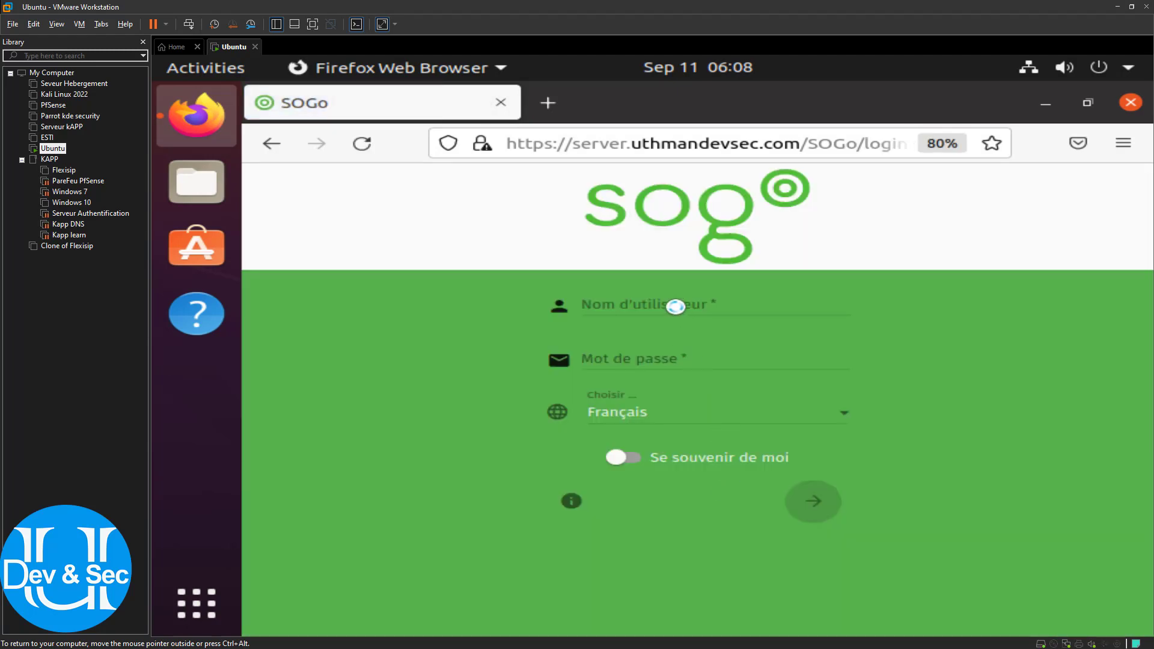
{"action": "left_click", "coordinate": [676, 306]}
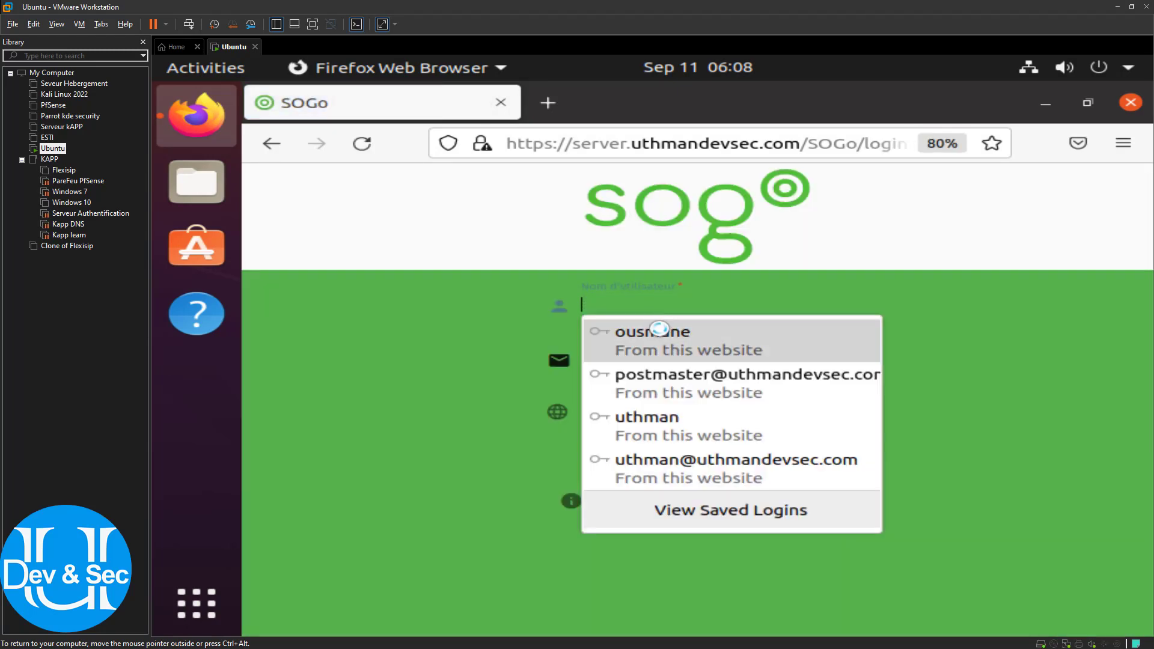
{"action": "left_click", "coordinate": [671, 464]}
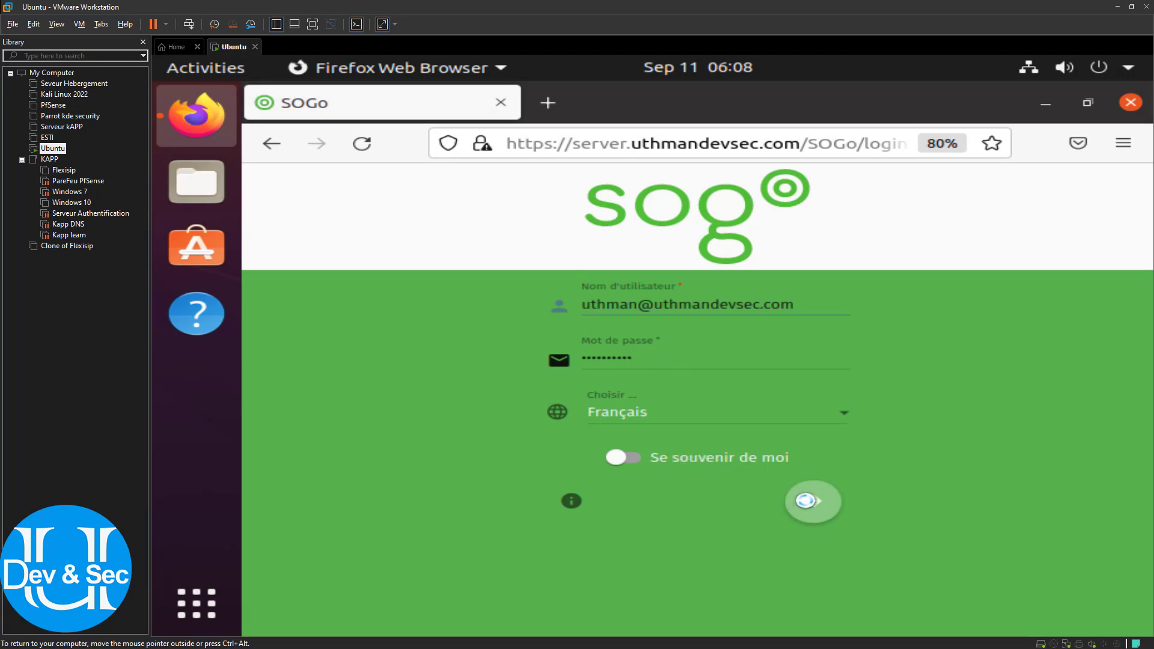
{"action": "left_click", "coordinate": [644, 459]}
{"action": "left_click", "coordinate": [818, 501]}
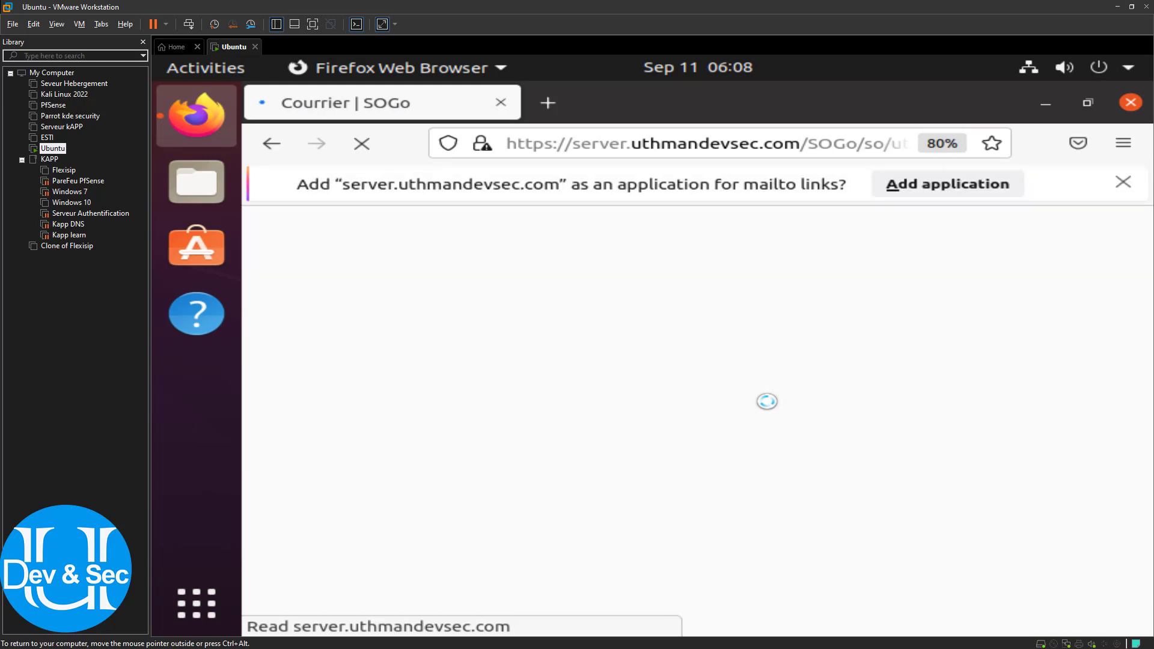
Check the empty Réception inbox, open and close a compose window, hide the folders, and leave the VM
{"action": "scroll", "coordinate": [759, 398], "scroll_direction": "down", "scroll_amount": 2}
{"action": "scroll", "coordinate": [759, 397], "scroll_direction": "down", "scroll_amount": 1}
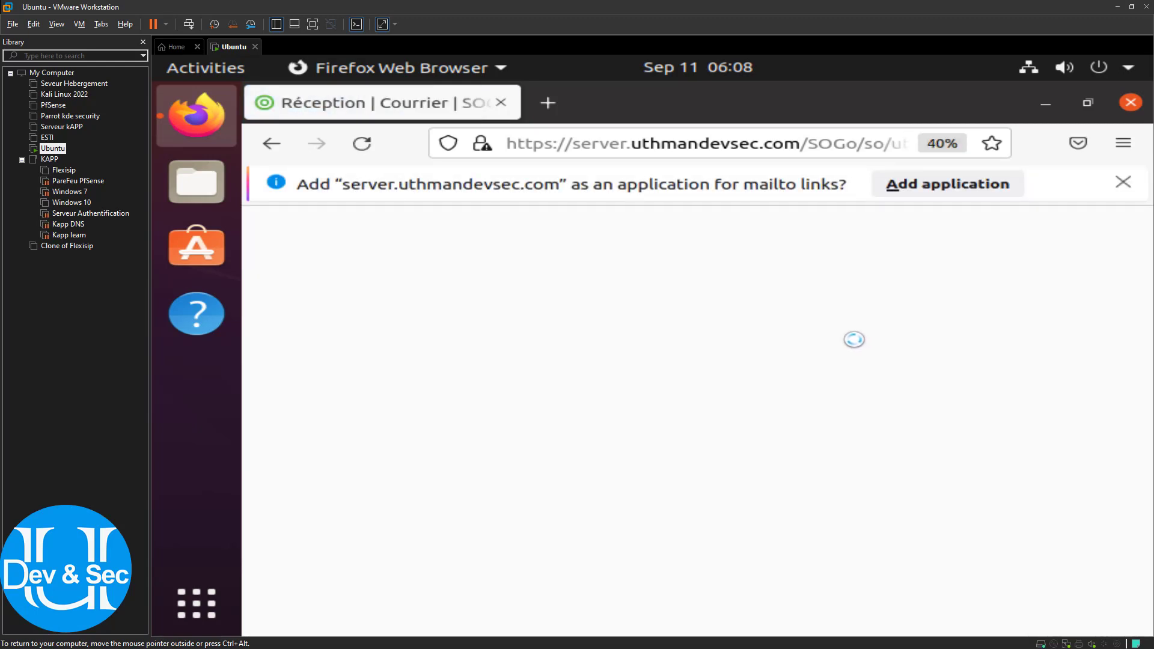
{"action": "scroll", "coordinate": [859, 287], "scroll_direction": "up", "scroll_amount": 1}
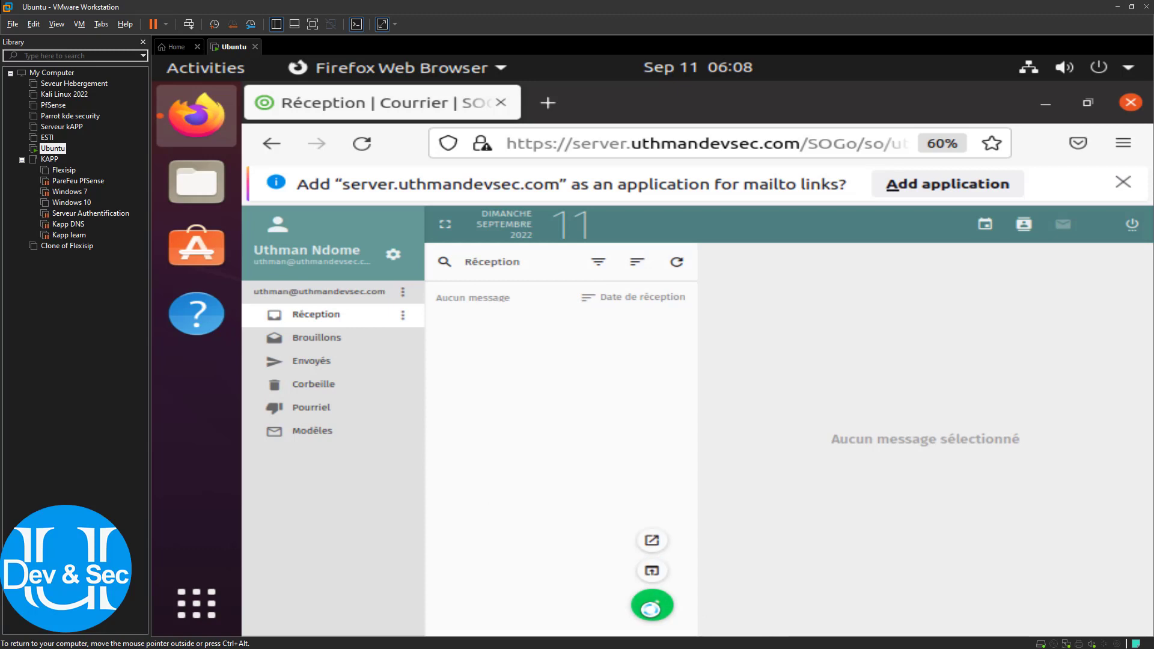
{"action": "scroll", "coordinate": [649, 547], "scroll_direction": "up", "scroll_amount": 2}
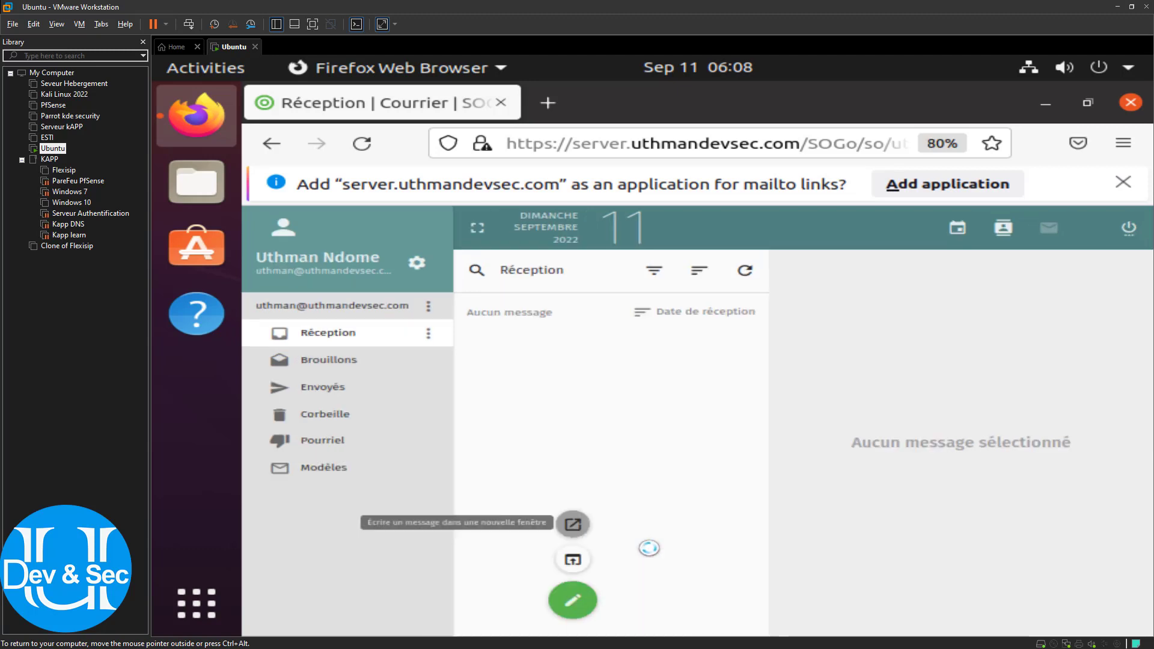
{"action": "left_click", "coordinate": [528, 508]}
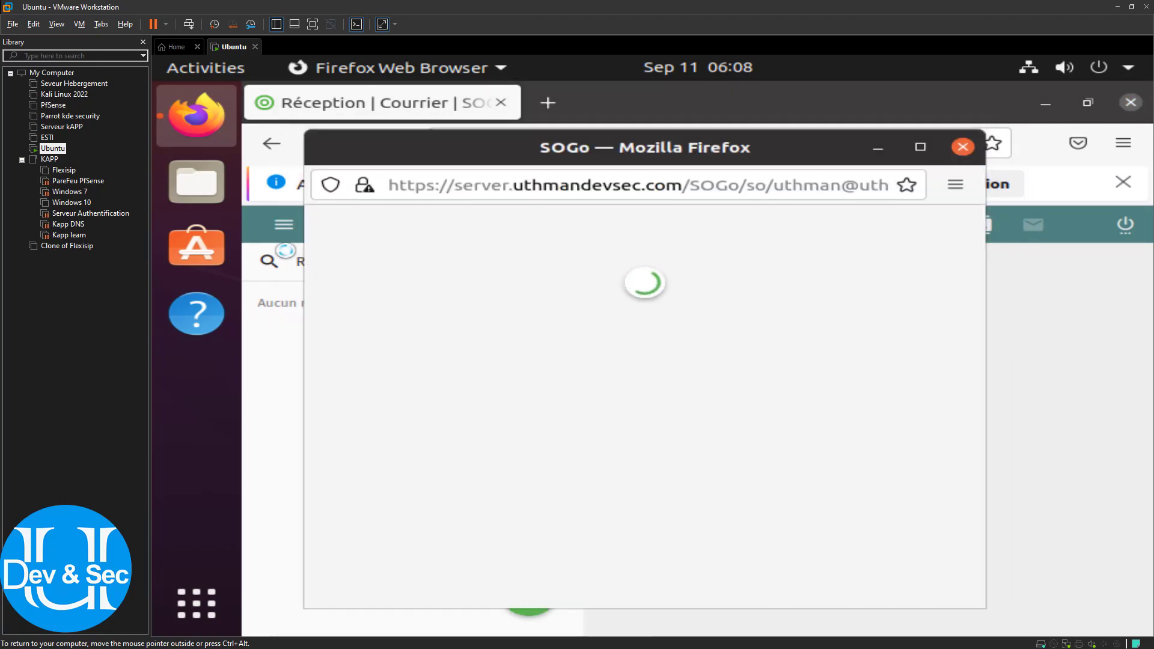
{"action": "left_click", "coordinate": [964, 148]}
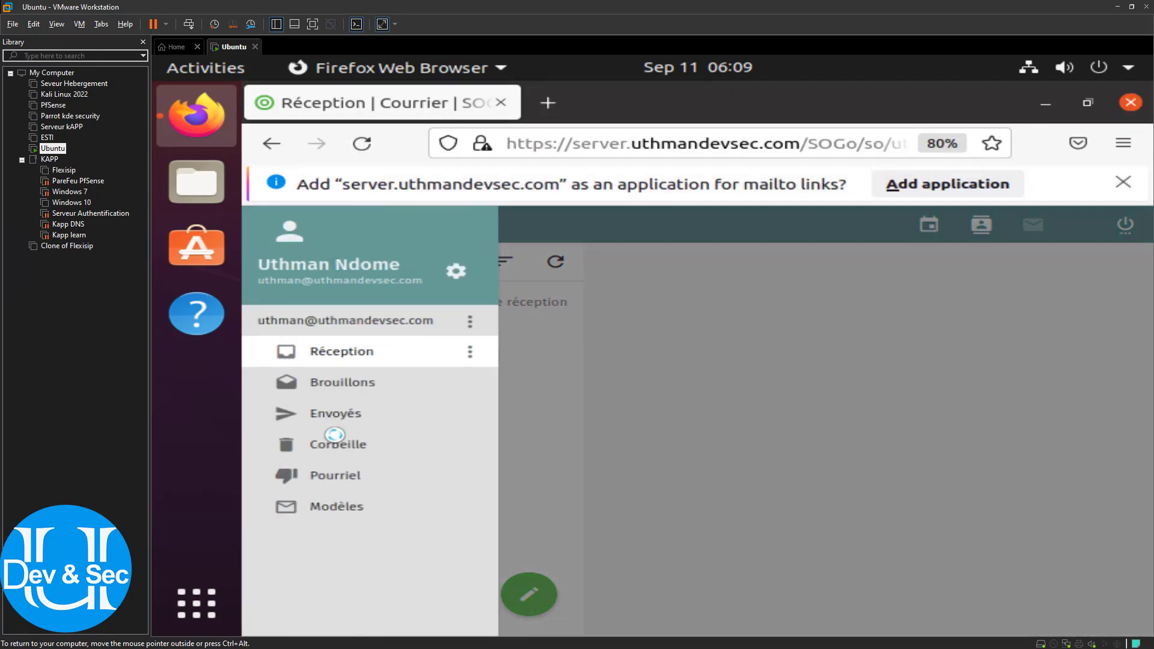
{"action": "left_click", "coordinate": [568, 385]}
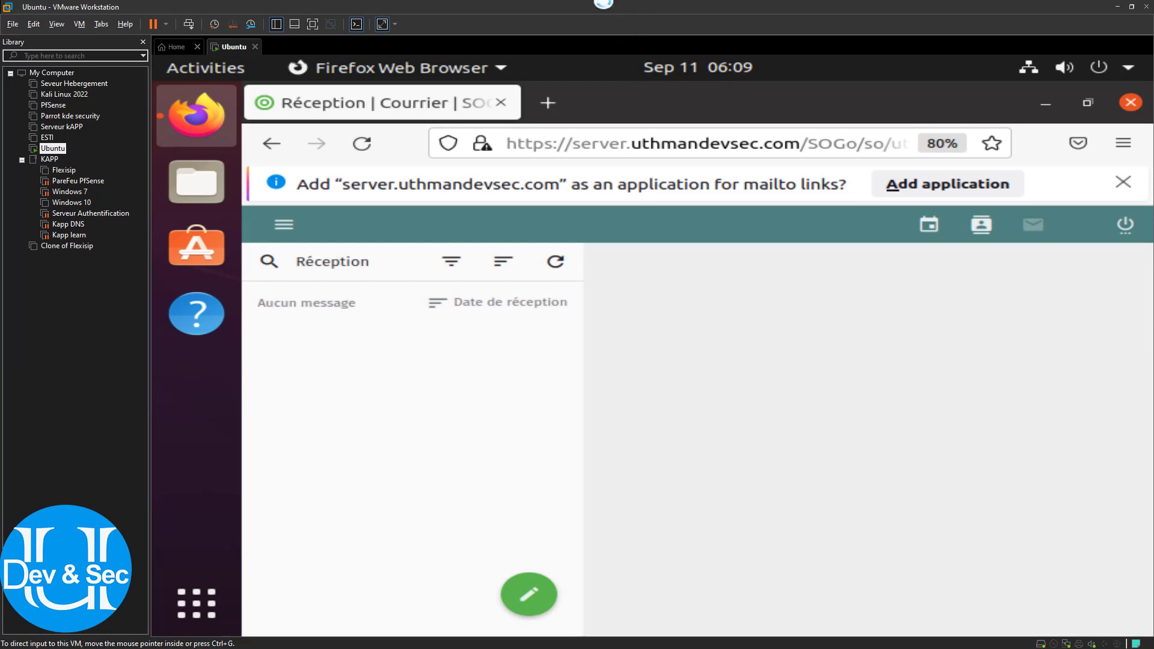
{"action": "key", "text": "alt+Tab"}
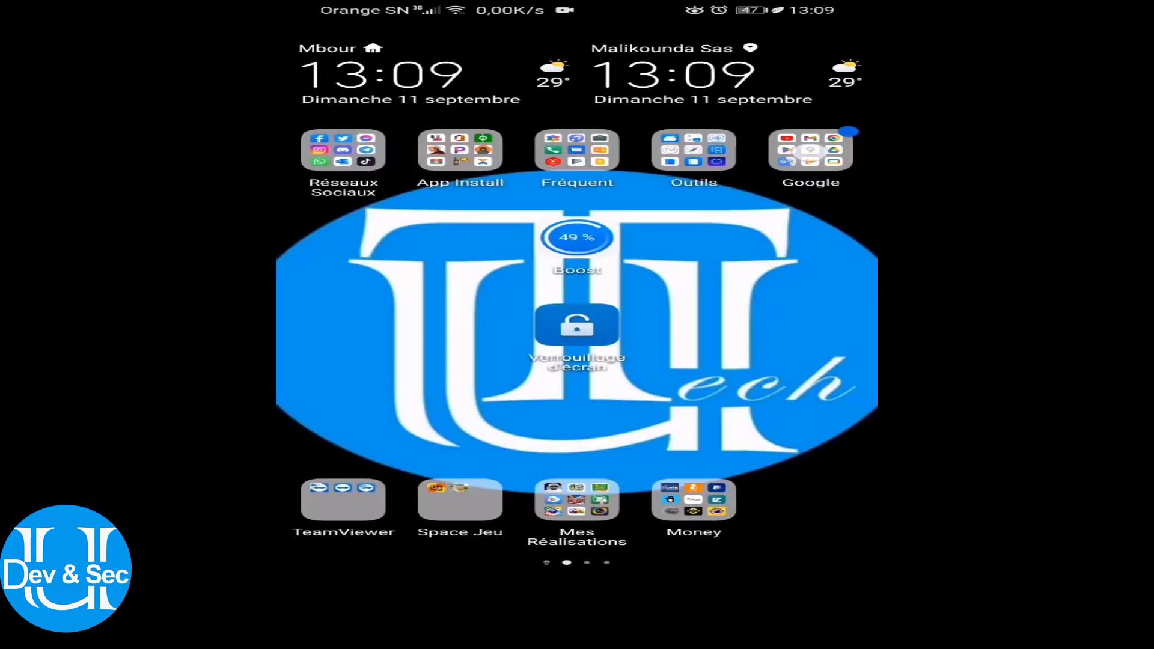
On the phone, open a new Chrome tab and load 192.168.1.254/SOGo
{"action": "left_click", "coordinate": [806, 153]}
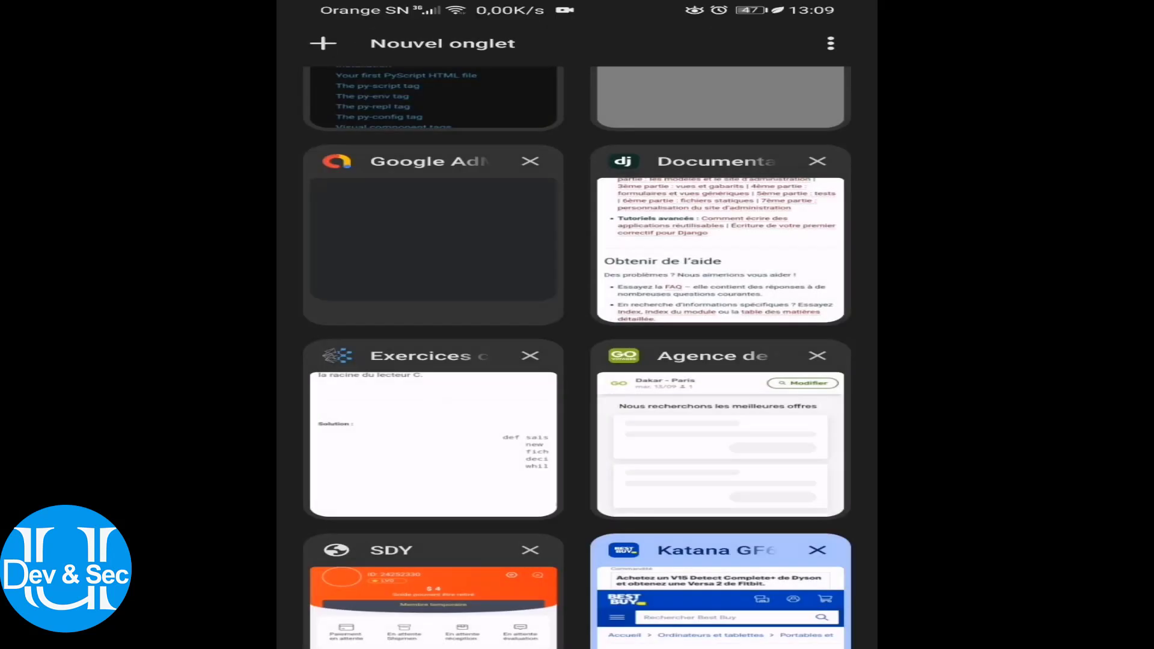
{"action": "left_click", "coordinate": [421, 45]}
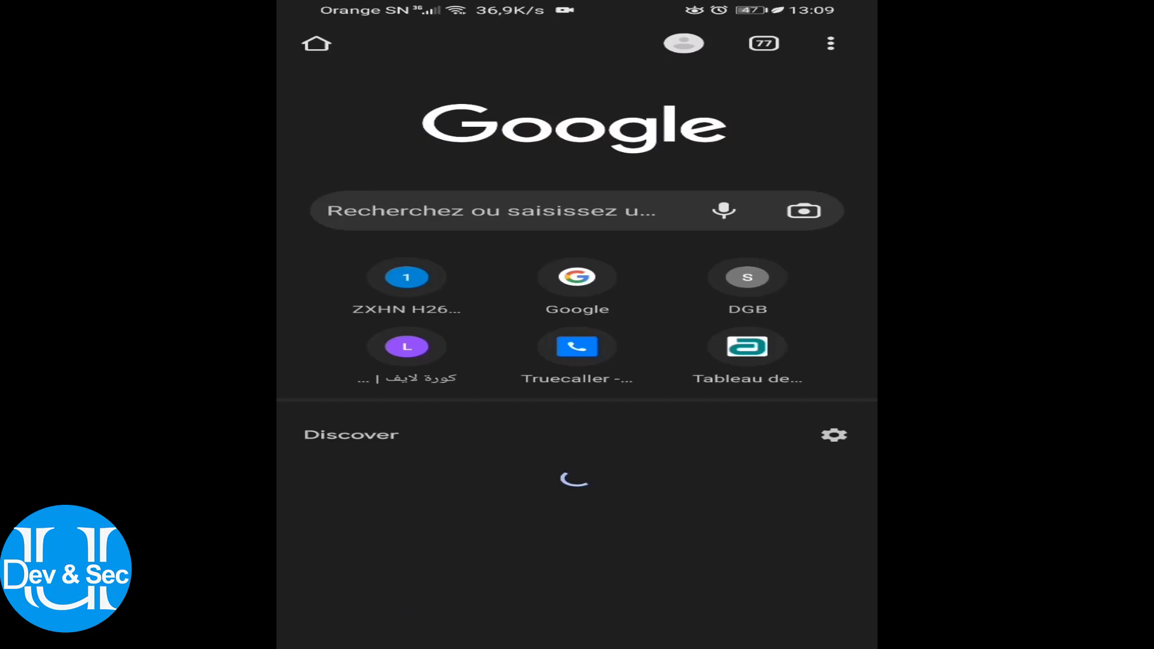
{"action": "left_click", "coordinate": [473, 222]}
{"action": "type", "text": "192"}
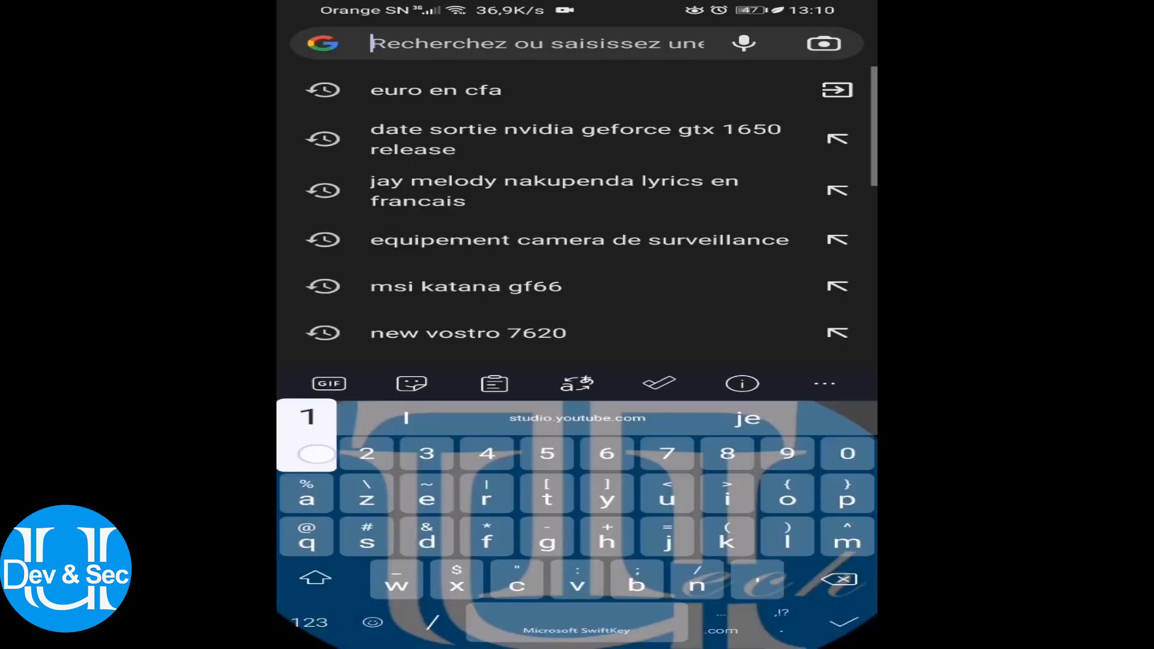
{"action": "left_click", "coordinate": [406, 418]}
{"action": "key", "text": "BackSpace"}
{"action": "key", "text": "BackSpace"}
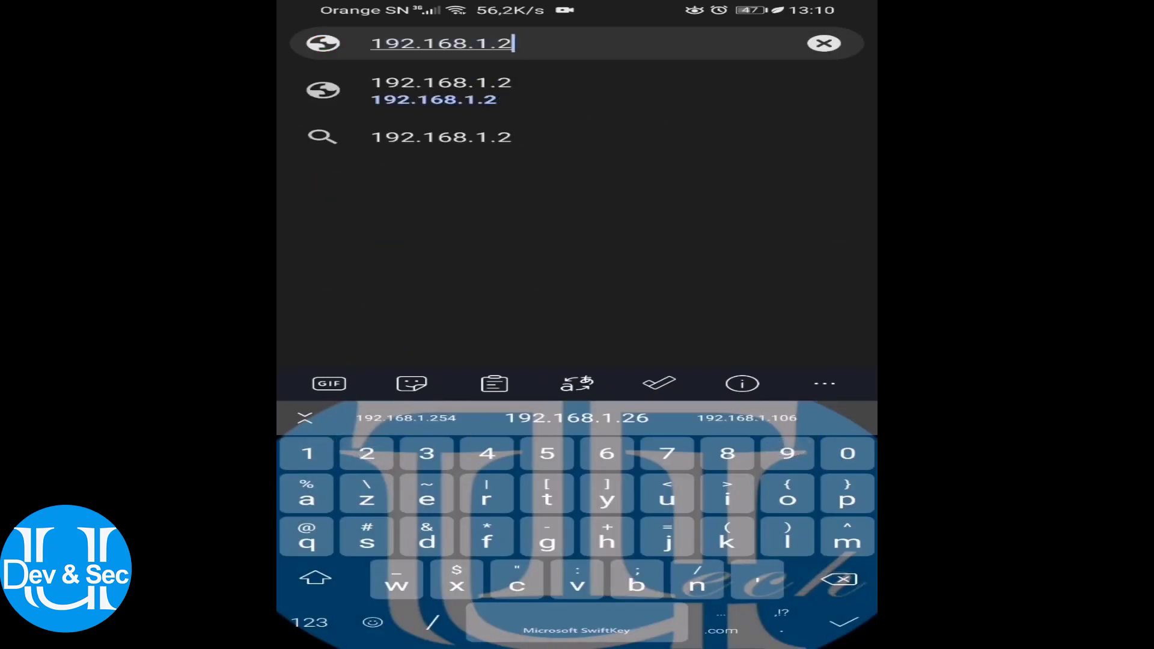
{"action": "type", "text": "254/"}
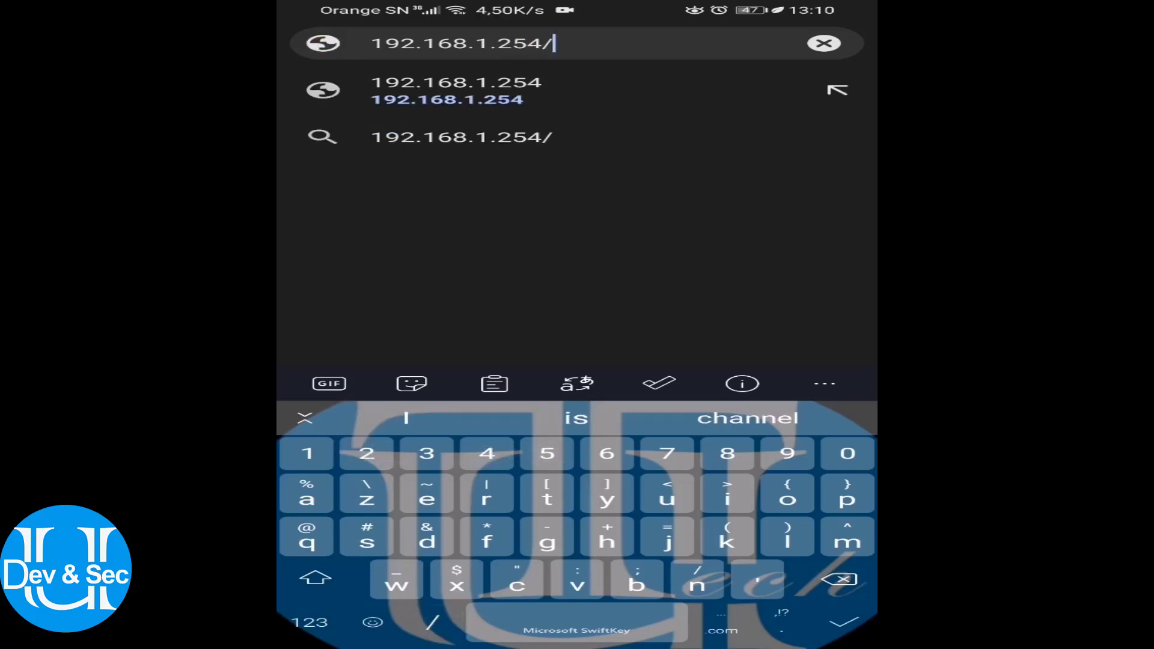
{"action": "type", "text": "G"}
{"action": "key", "text": "BackSpace"}
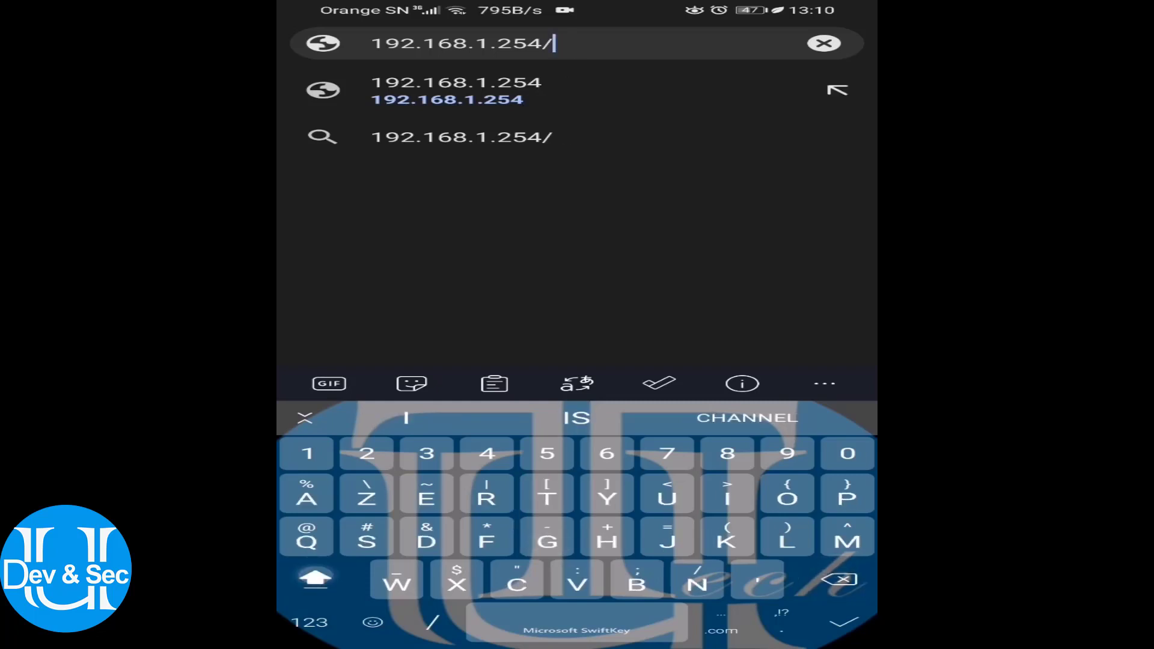
{"action": "type", "text": "SOG"}
{"action": "key", "text": "shift"}
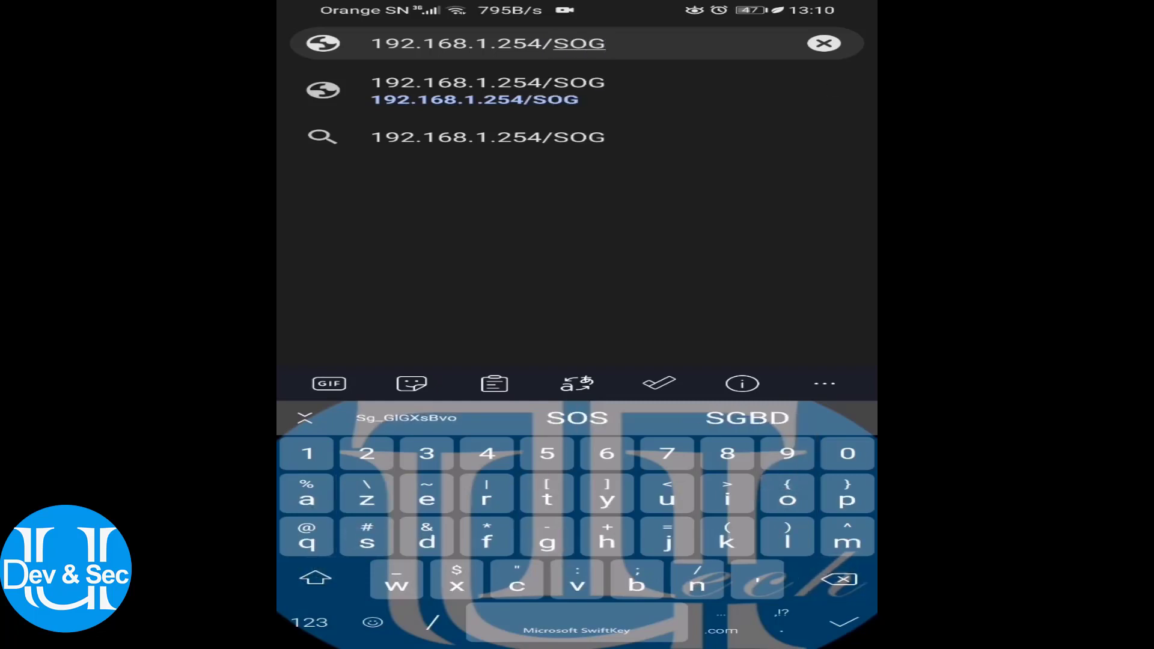
{"action": "type", "text": "o"}
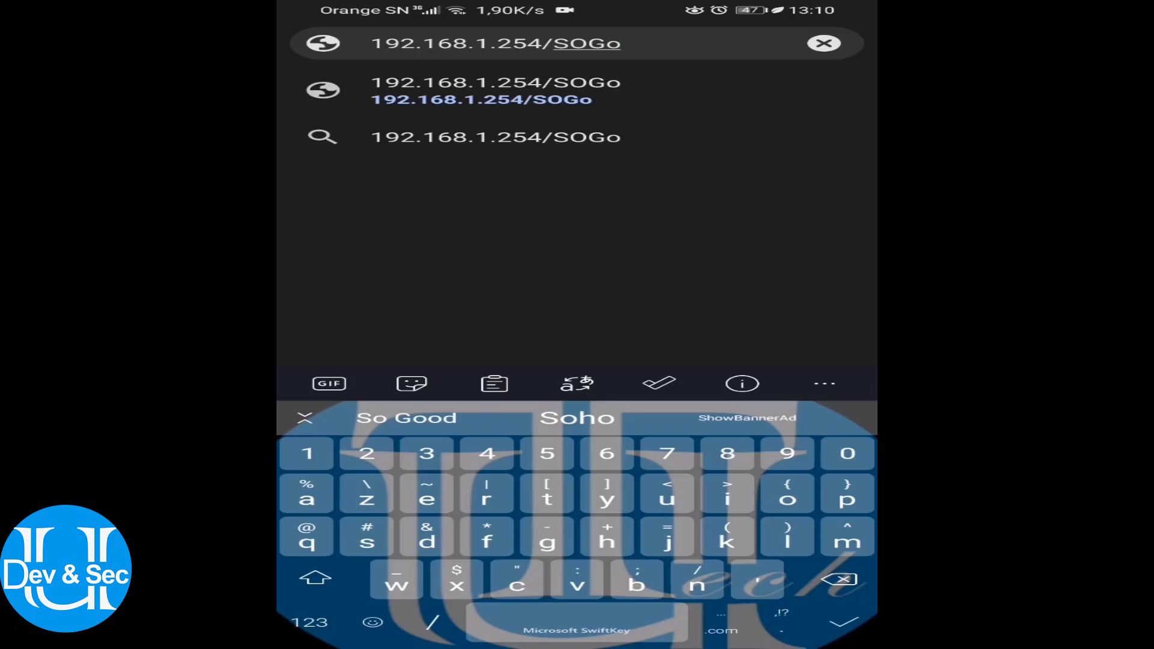
{"action": "key", "text": "Return"}
Expand Paramètres avancés and continue to 192.168.1.254 past the certificate warning
{"action": "left_click", "coordinate": [533, 609]}
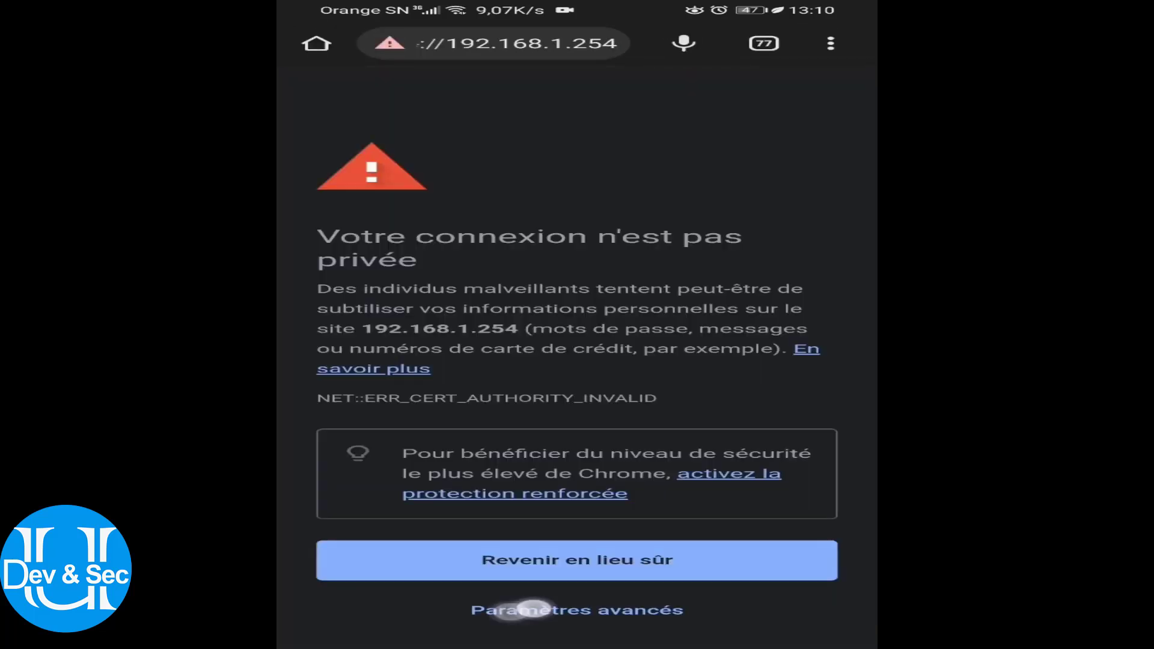
{"action": "scroll", "coordinate": [381, 471], "scroll_direction": "down", "scroll_amount": 1}
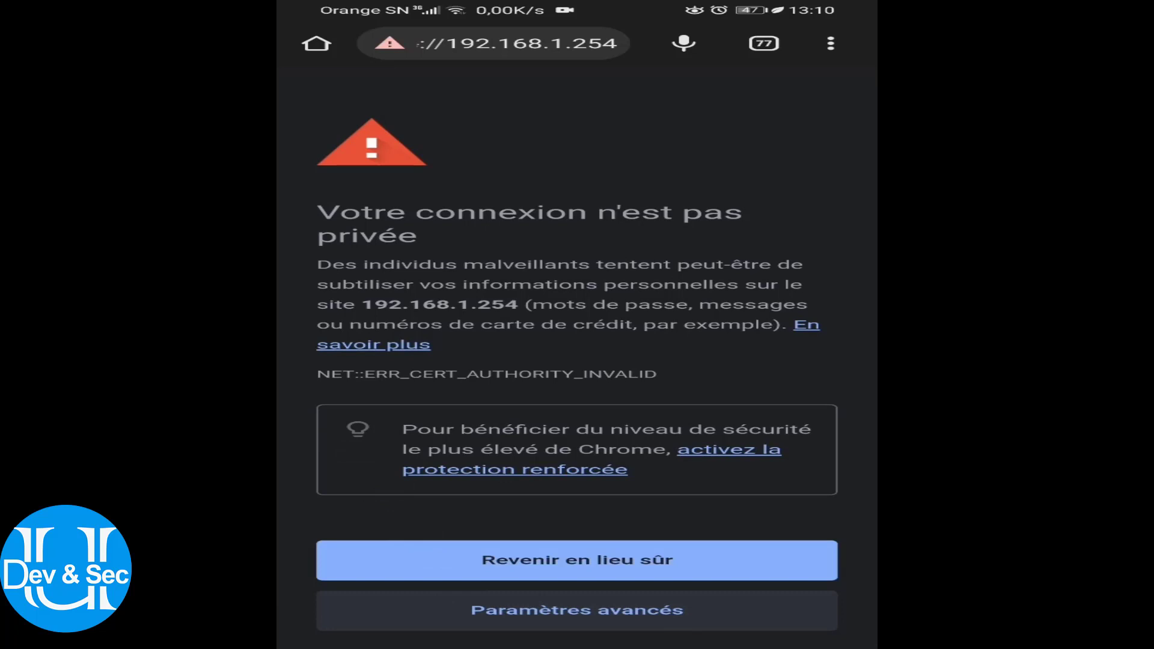
{"action": "left_click", "coordinate": [509, 610]}
{"action": "left_click", "coordinate": [516, 614]}
{"action": "left_click", "coordinate": [497, 613]}
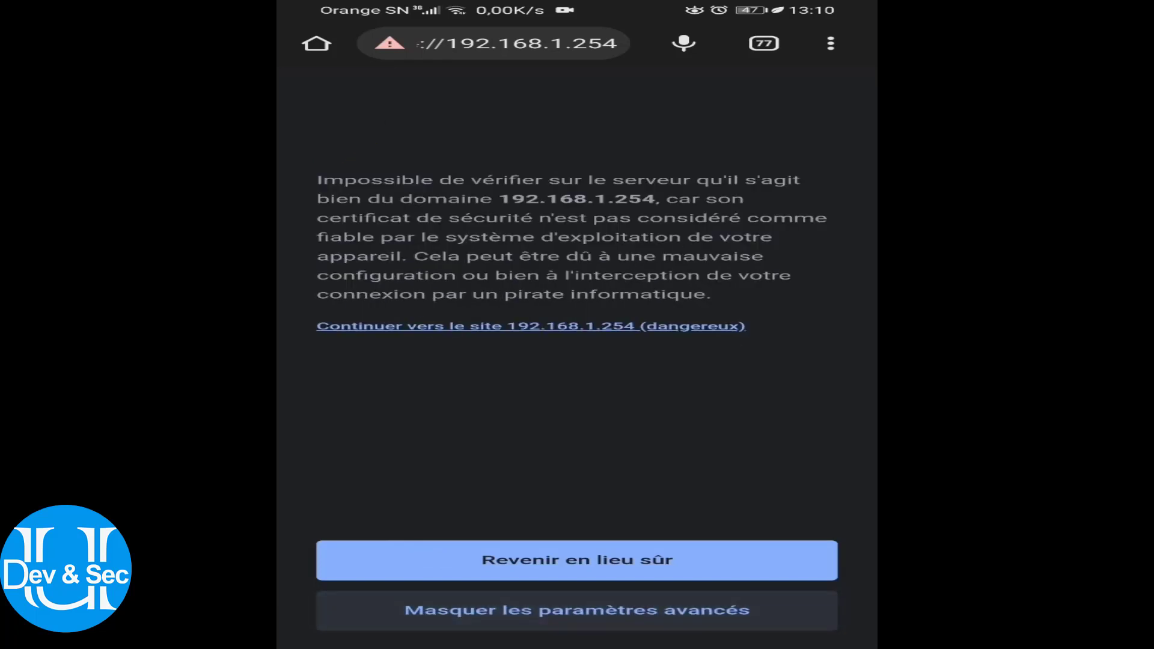
{"action": "left_click", "coordinate": [531, 326]}
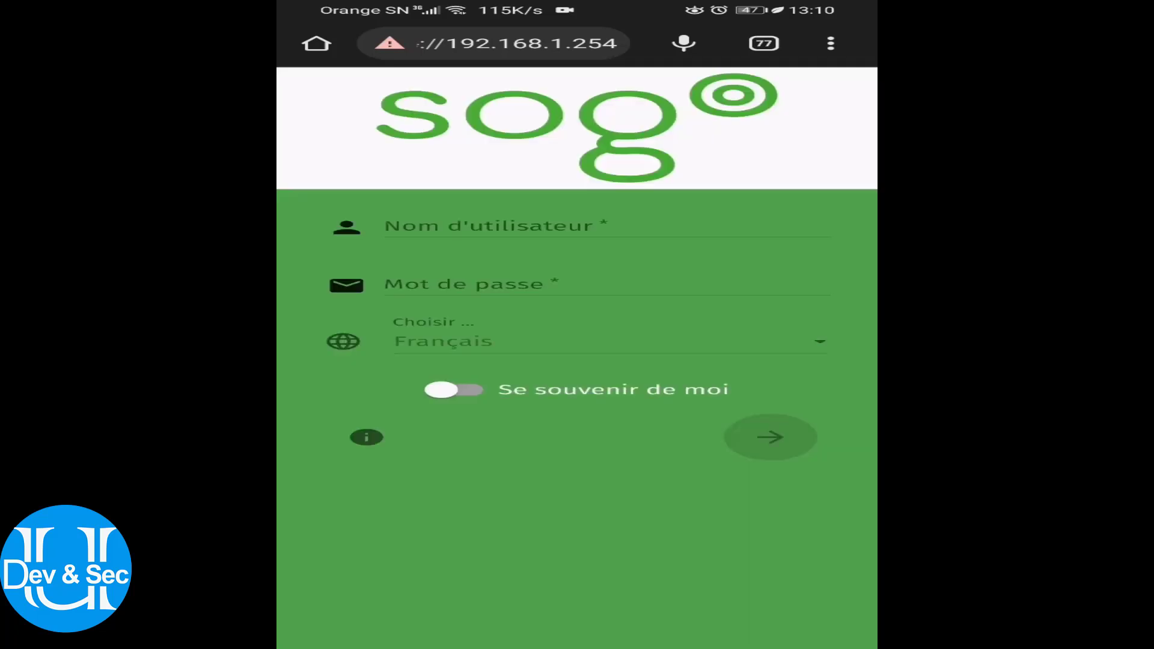
Enter the mail user's e-mail address as the SOGo username
{"action": "left_click", "coordinate": [457, 226]}
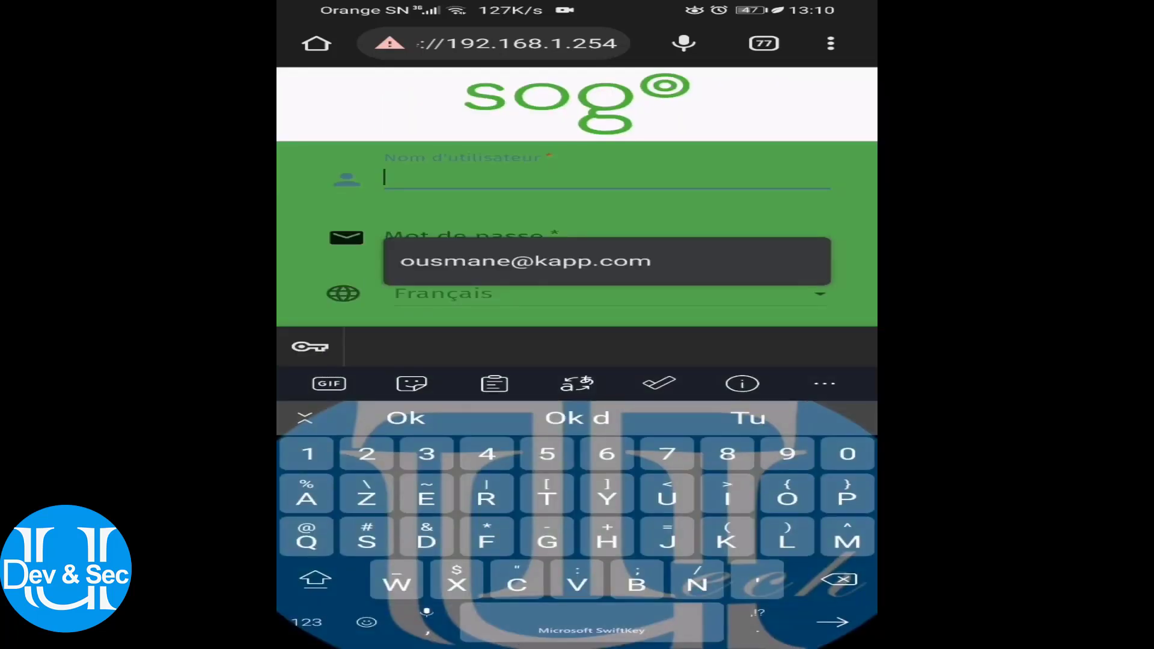
{"action": "left_click", "coordinate": [315, 579]}
{"action": "left_click", "coordinate": [315, 579]}
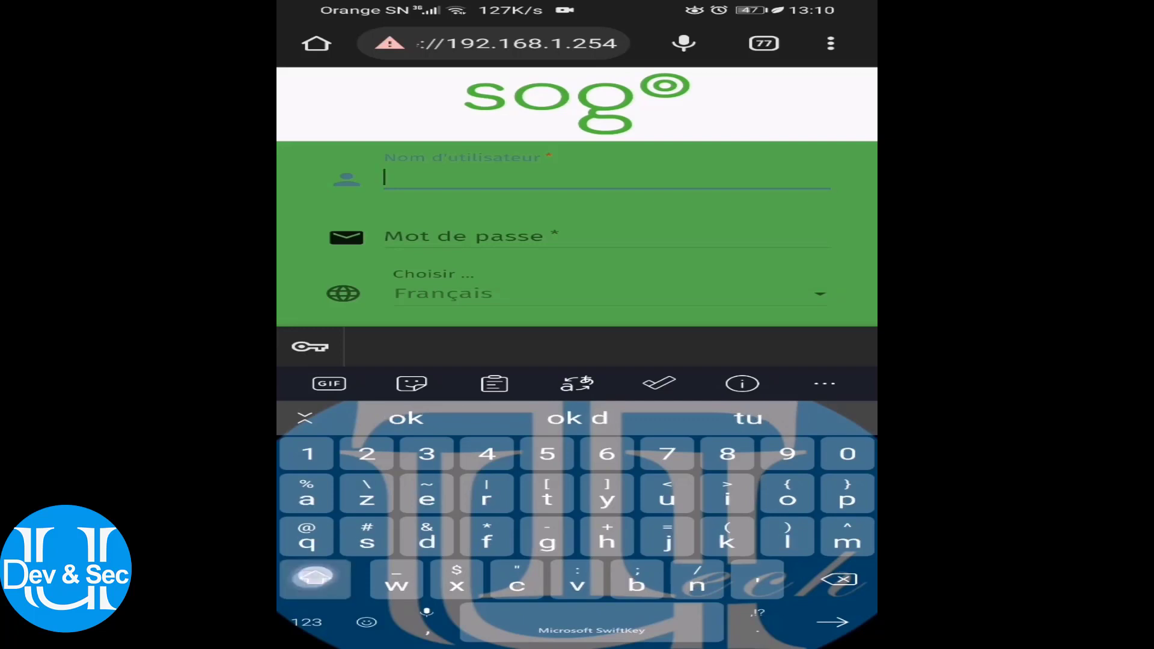
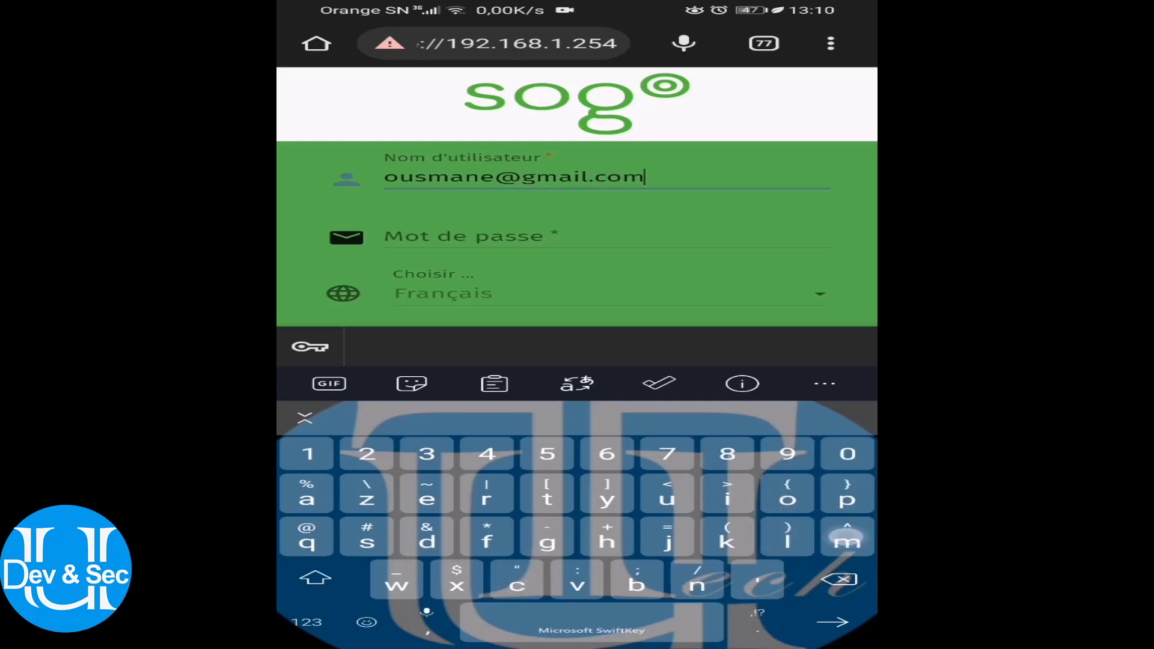
Type the account password and submit the login
{"action": "left_click", "coordinate": [542, 238]}
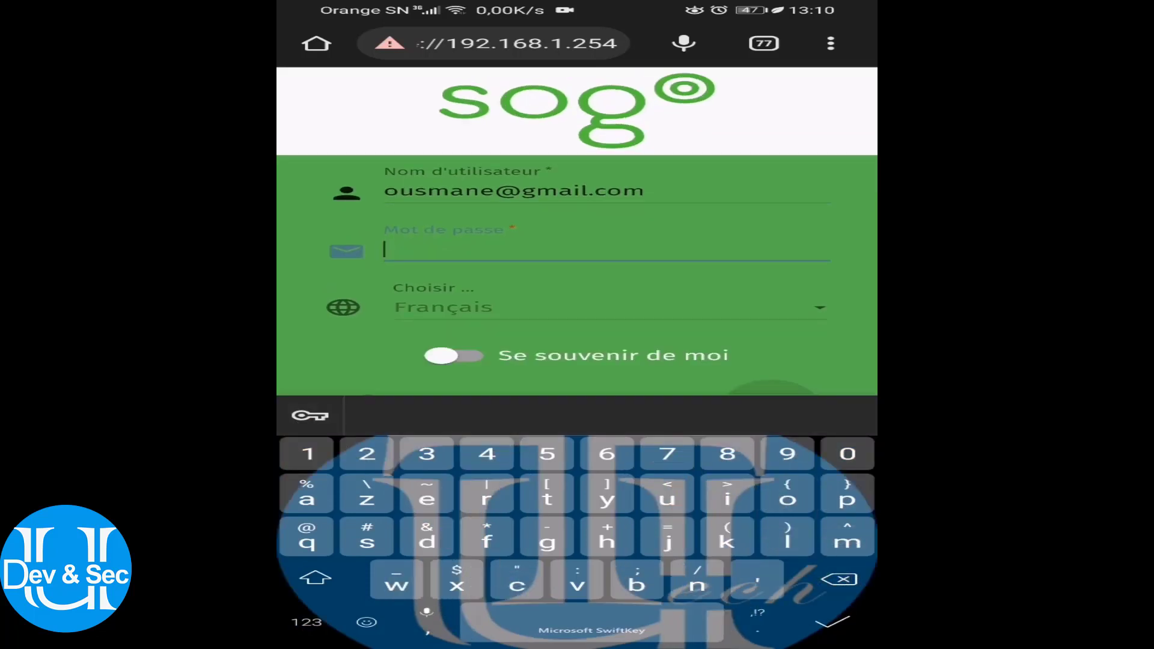
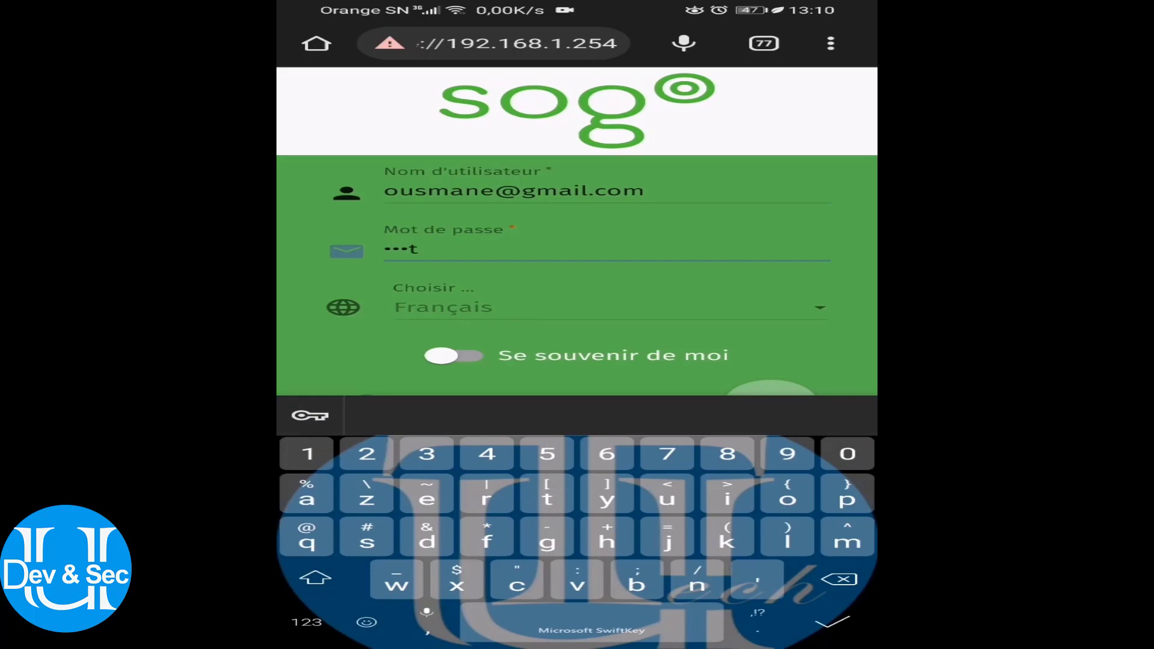
{"action": "left_click", "coordinate": [307, 622]}
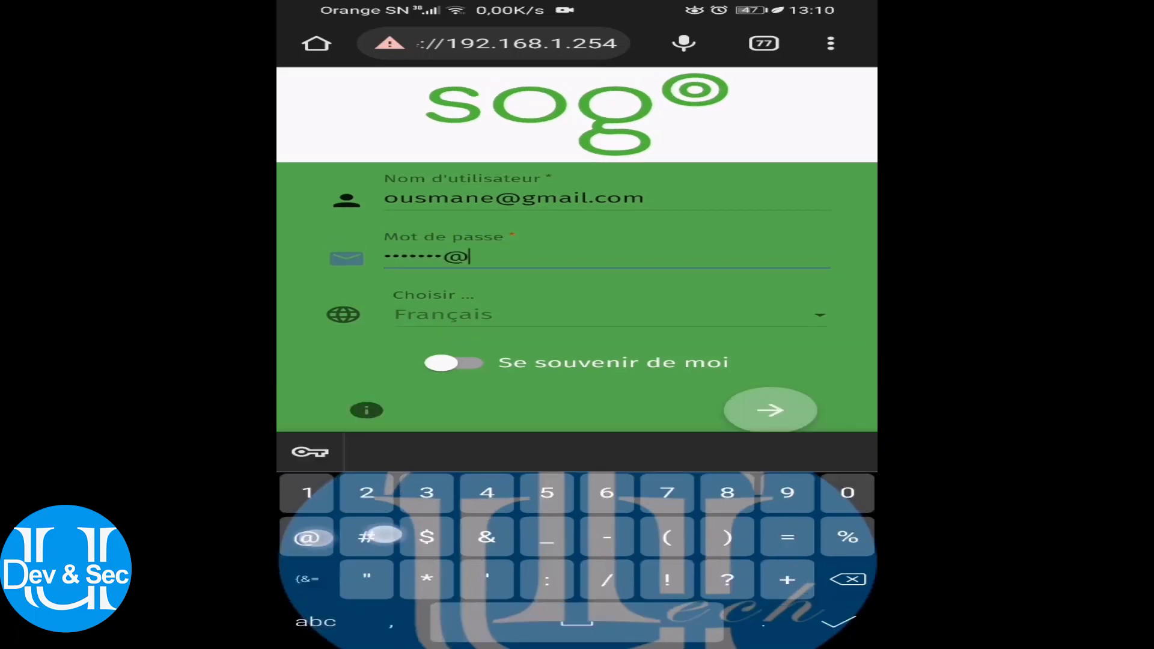
{"action": "key", "text": "Return"}
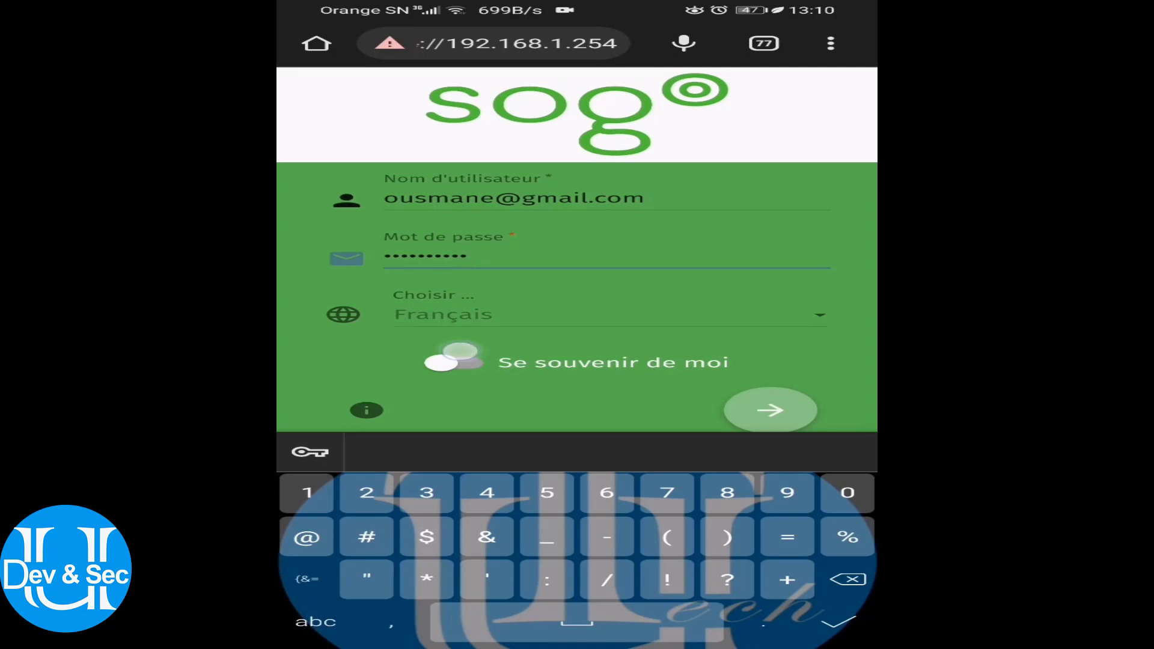
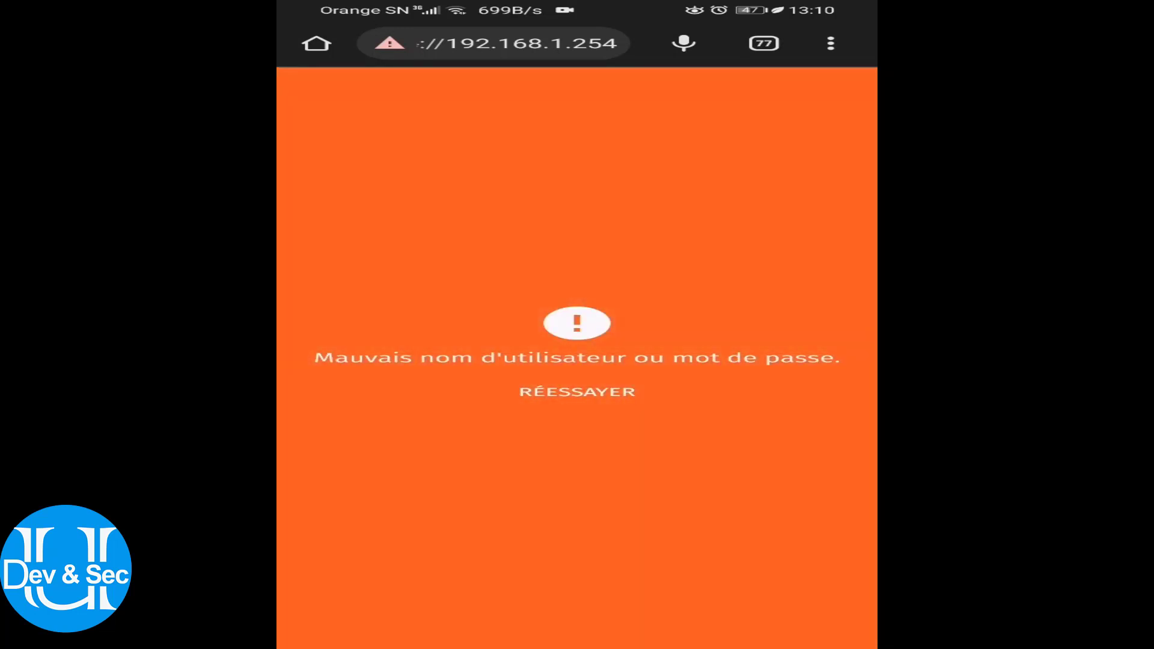
Retry the SOGo login with the username's wrong domain replaced by the correct one
{"action": "left_click", "coordinate": [577, 392]}
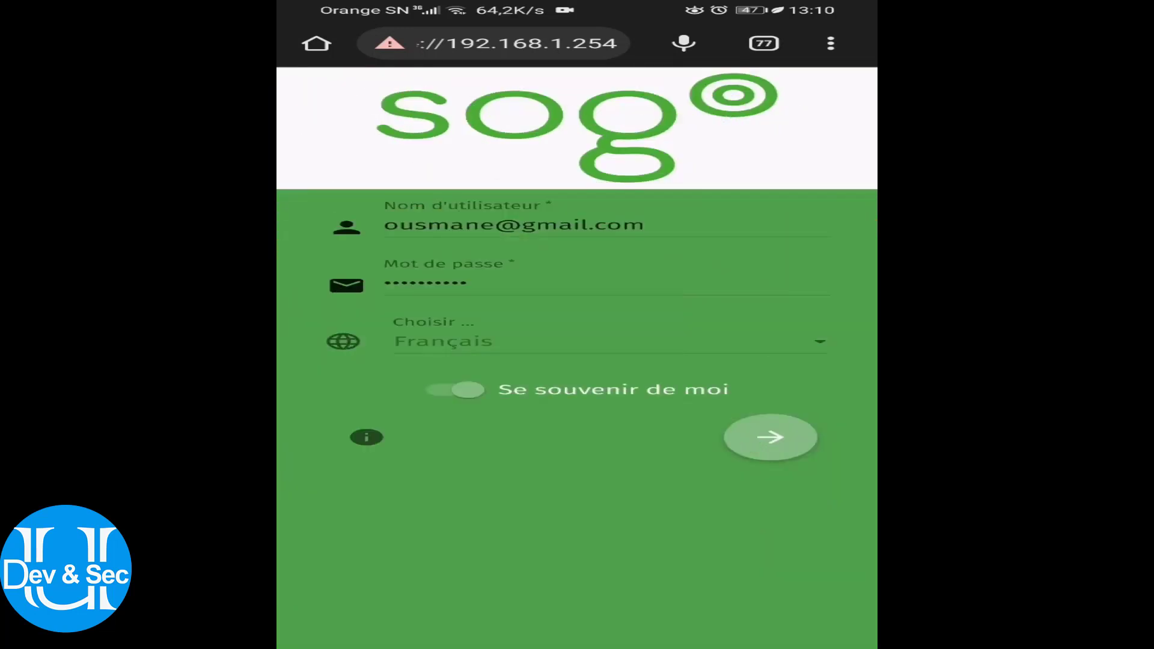
{"action": "left_click", "coordinate": [575, 228]}
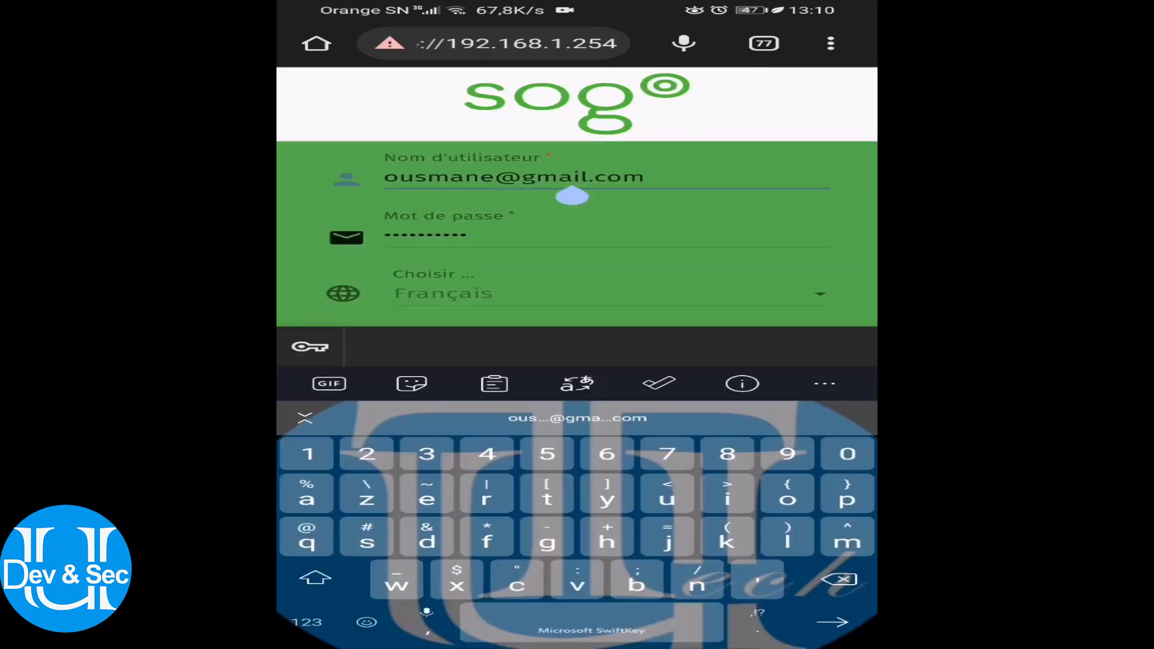
{"action": "mouse_move", "coordinate": [571, 188]}
{"action": "left_mouse_down"}
{"action": "mouse_move", "coordinate": [587, 205]}
{"action": "mouse_move", "coordinate": [588, 194]}
{"action": "left_mouse_up"}
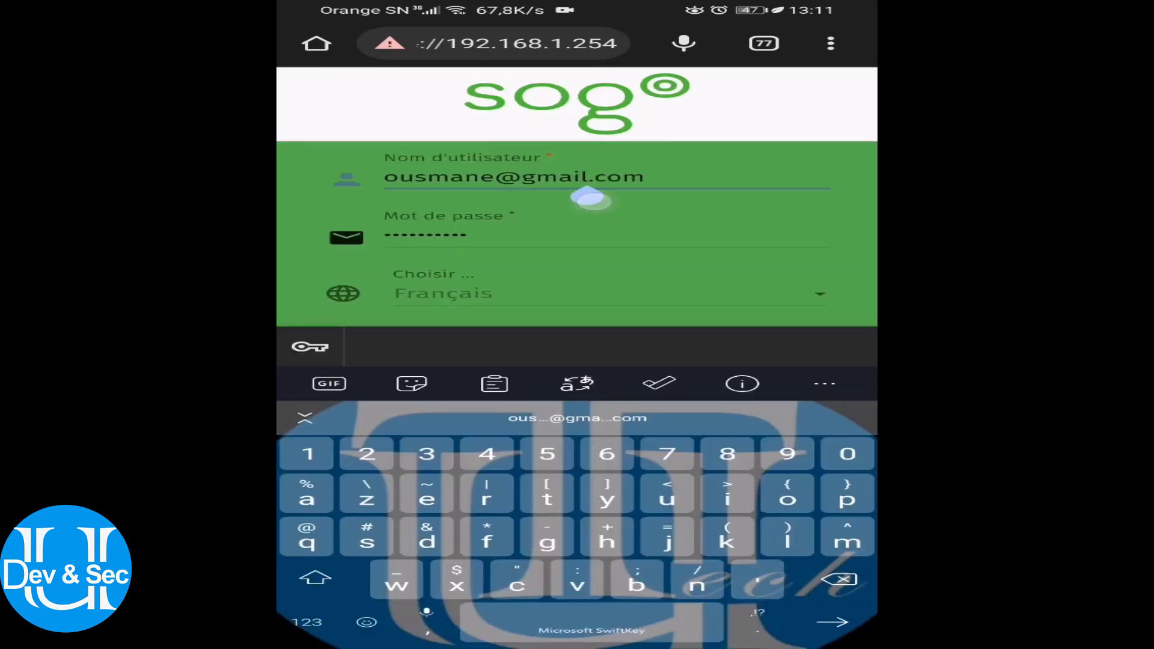
{"action": "key", "text": "BackSpace"}
{"action": "key", "text": "BackSpace"}
{"action": "key", "text": "BackSpace"}
{"action": "key", "text": "BackSpace"}
{"action": "key", "text": "BackSpace"}
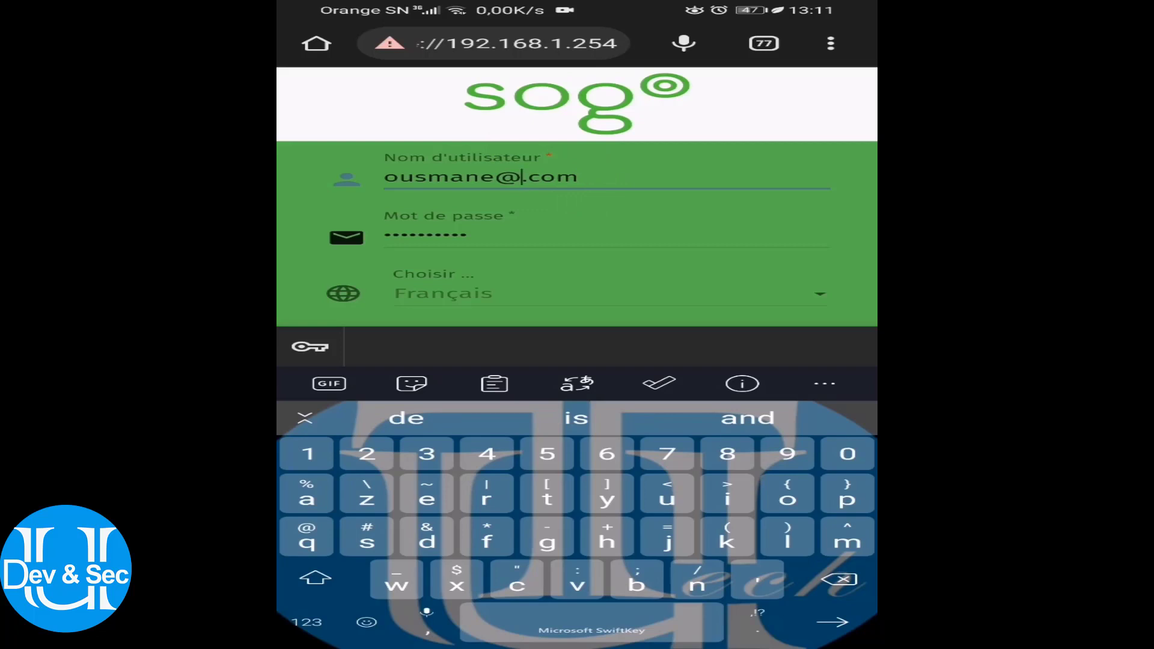
{"action": "type", "text": "uthma"}
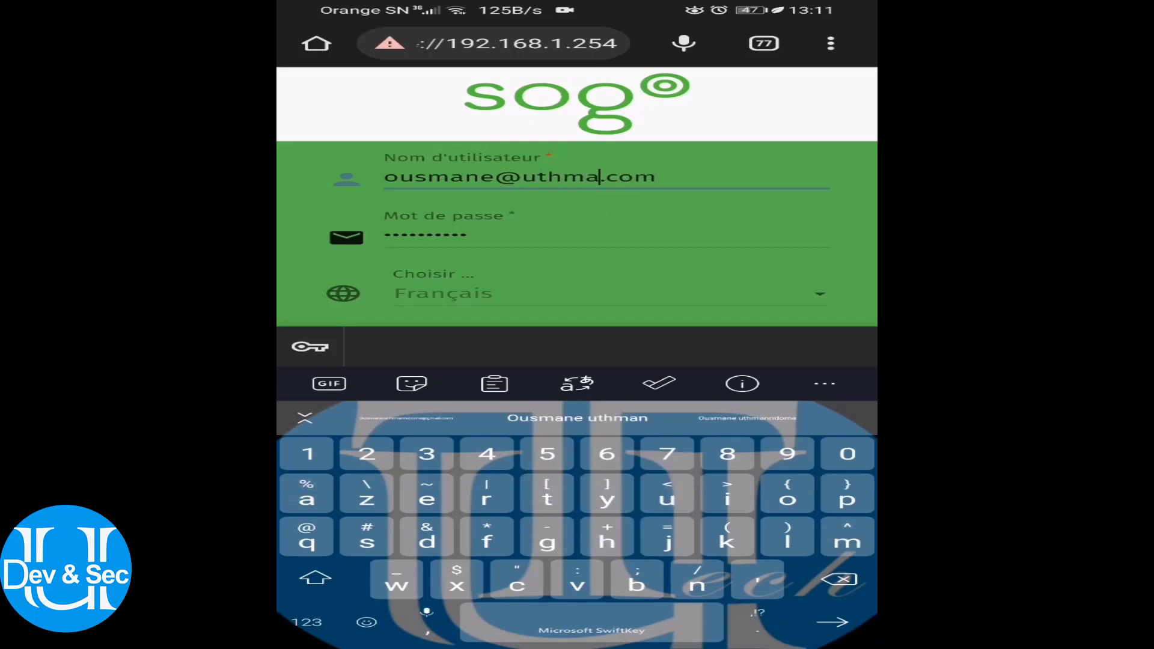
{"action": "type", "text": "ndevse"}
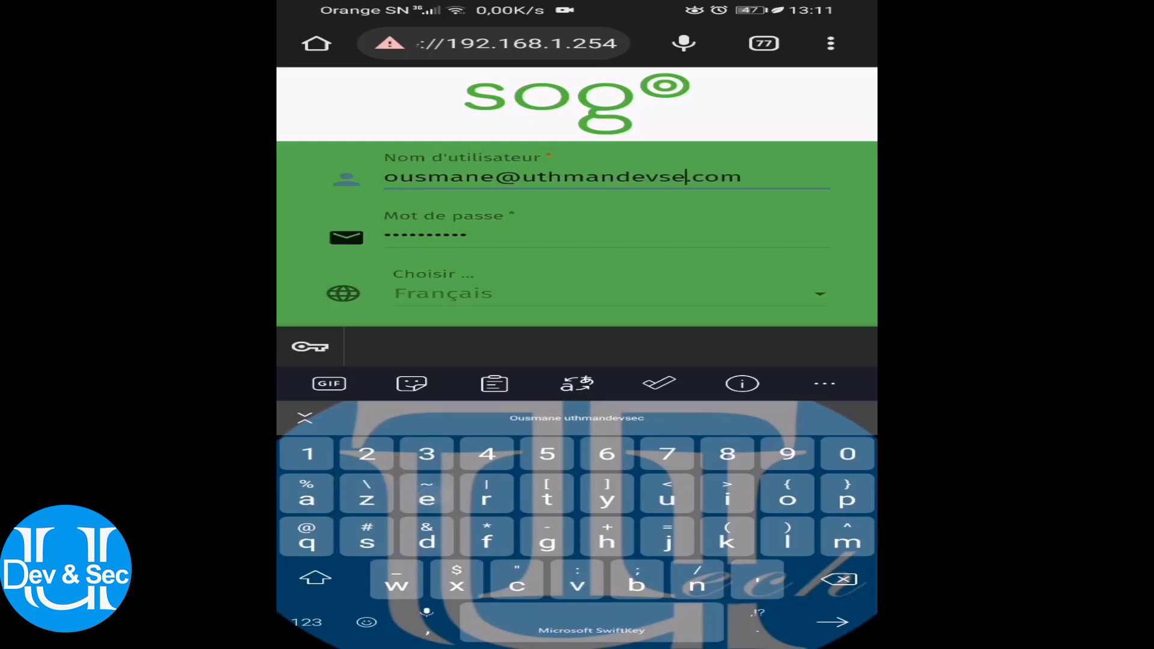
{"action": "type", "text": "c"}
{"action": "key", "text": "Escape"}
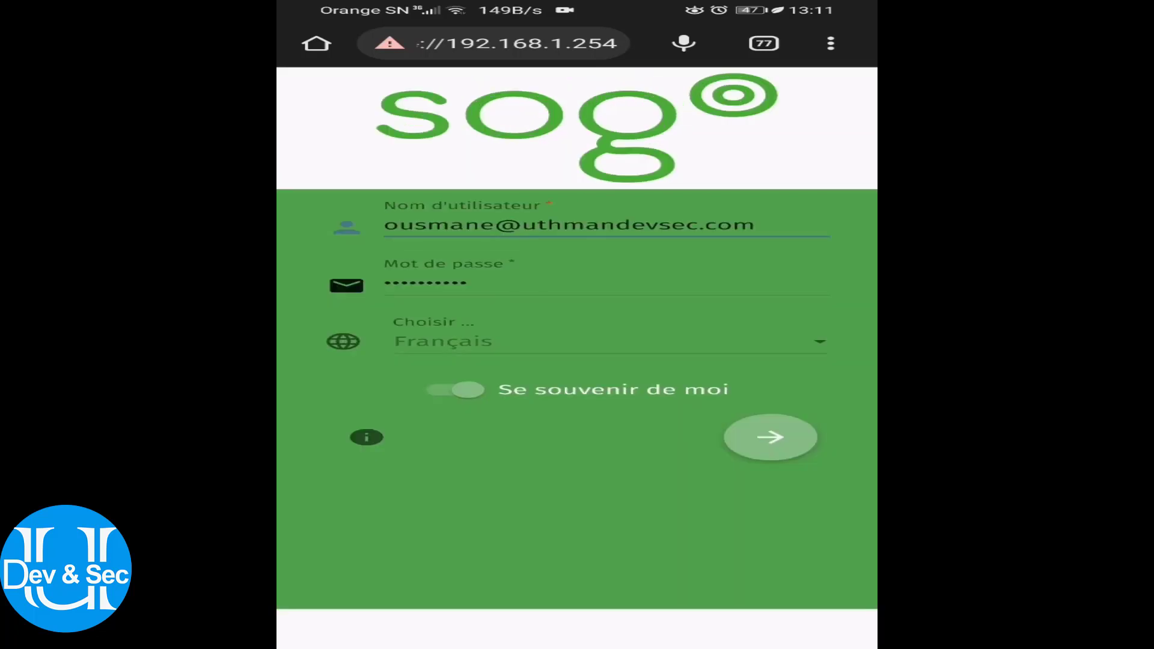
{"action": "left_click", "coordinate": [768, 435]}
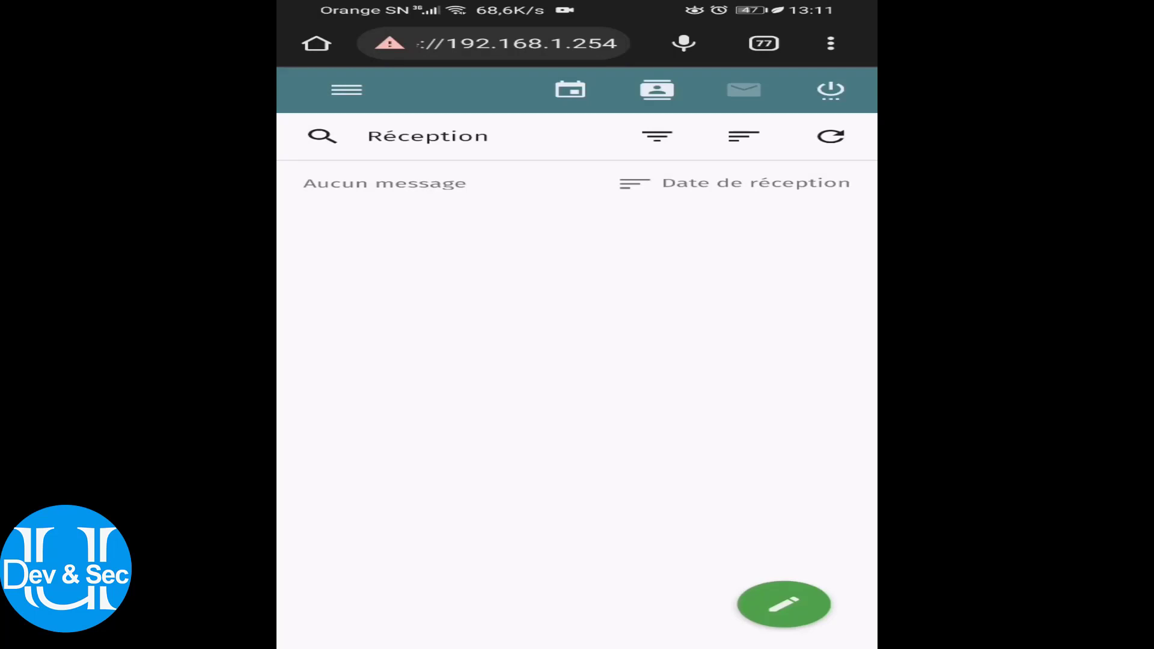
{"action": "left_click", "coordinate": [347, 90]}
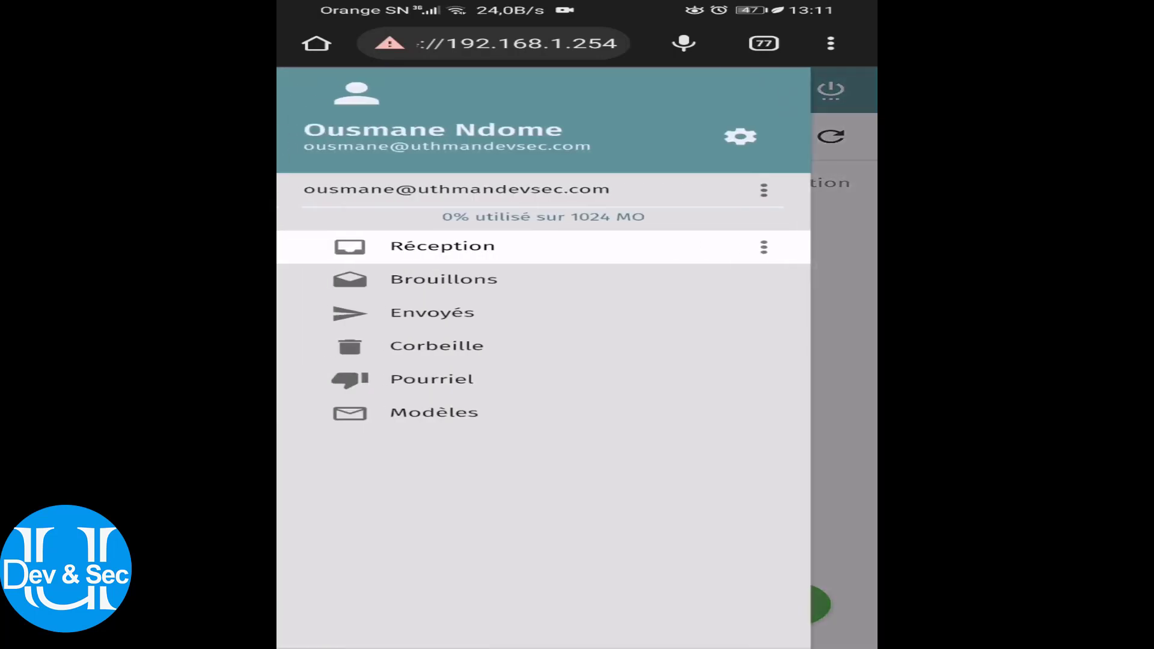
{"action": "left_click", "coordinate": [836, 402]}
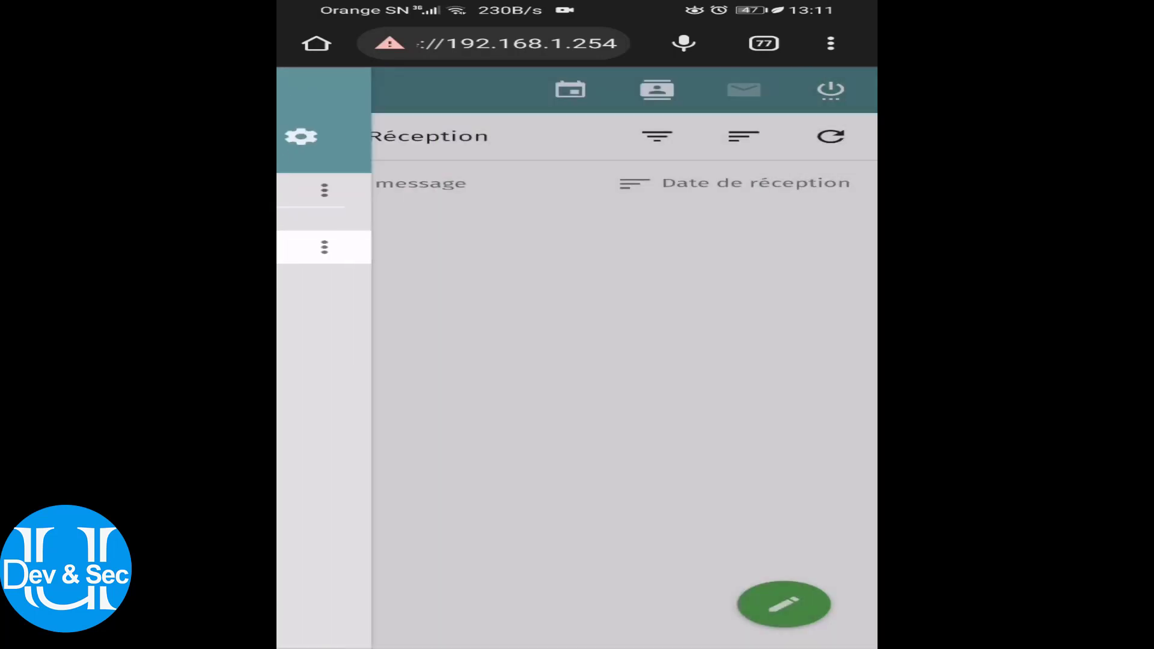
{"action": "left_click", "coordinate": [784, 604]}
{"action": "left_click", "coordinate": [784, 511]}
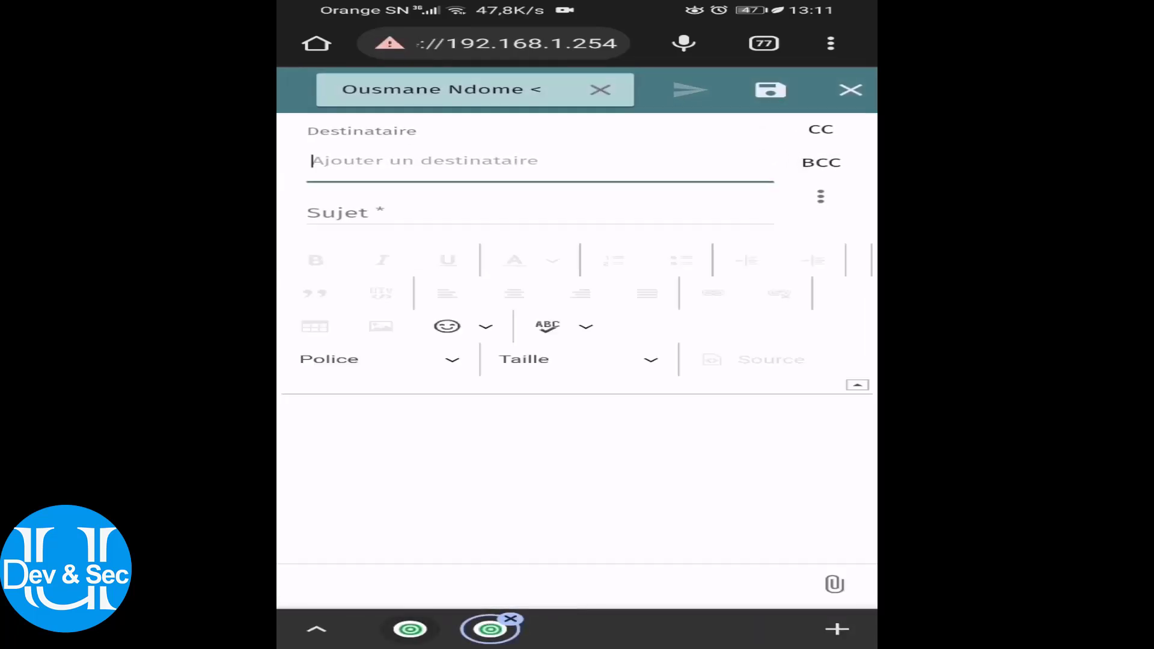
{"action": "left_click", "coordinate": [852, 104]}
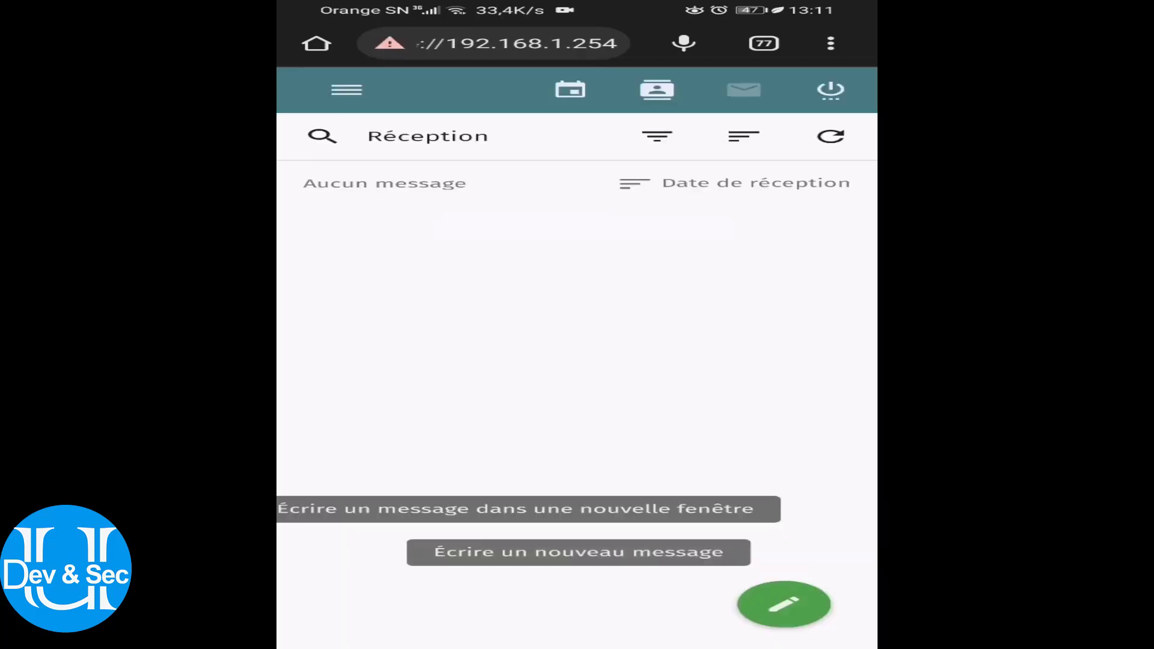
{"action": "left_click", "coordinate": [784, 604]}
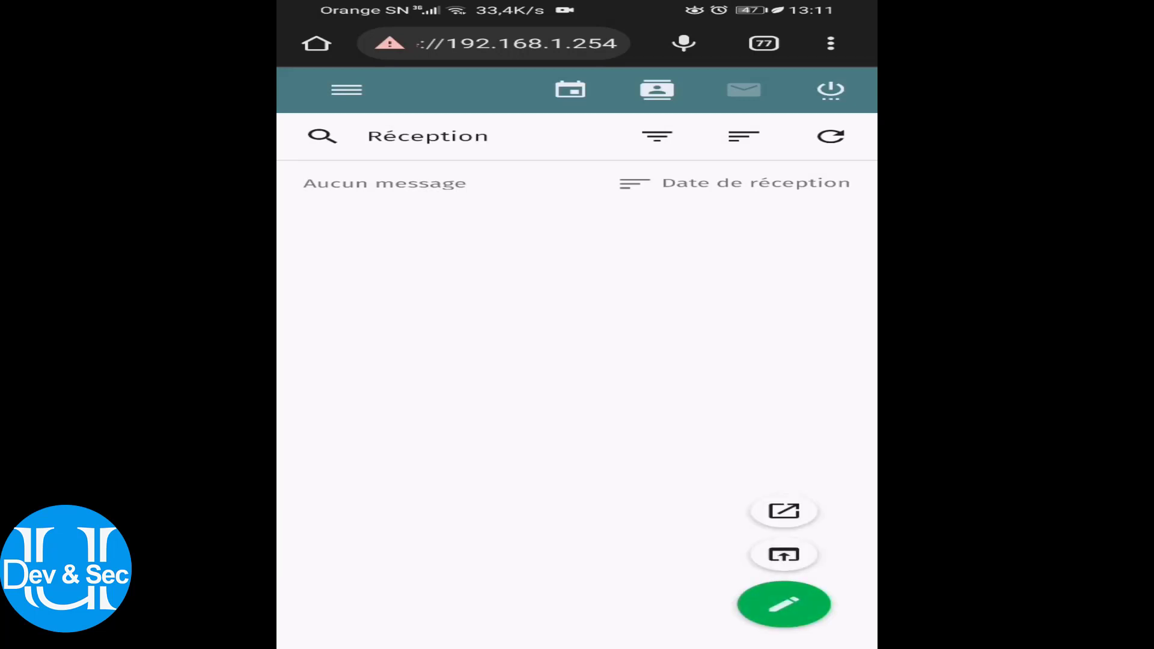
{"action": "left_click", "coordinate": [784, 555]}
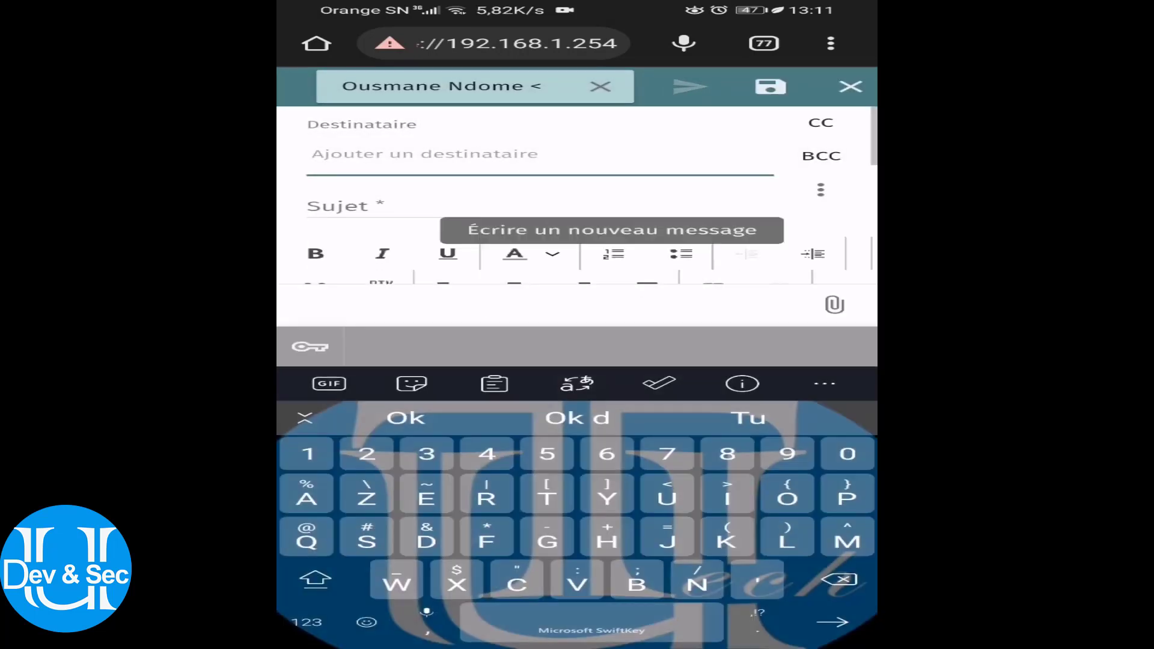
{"action": "left_click", "coordinate": [851, 86]}
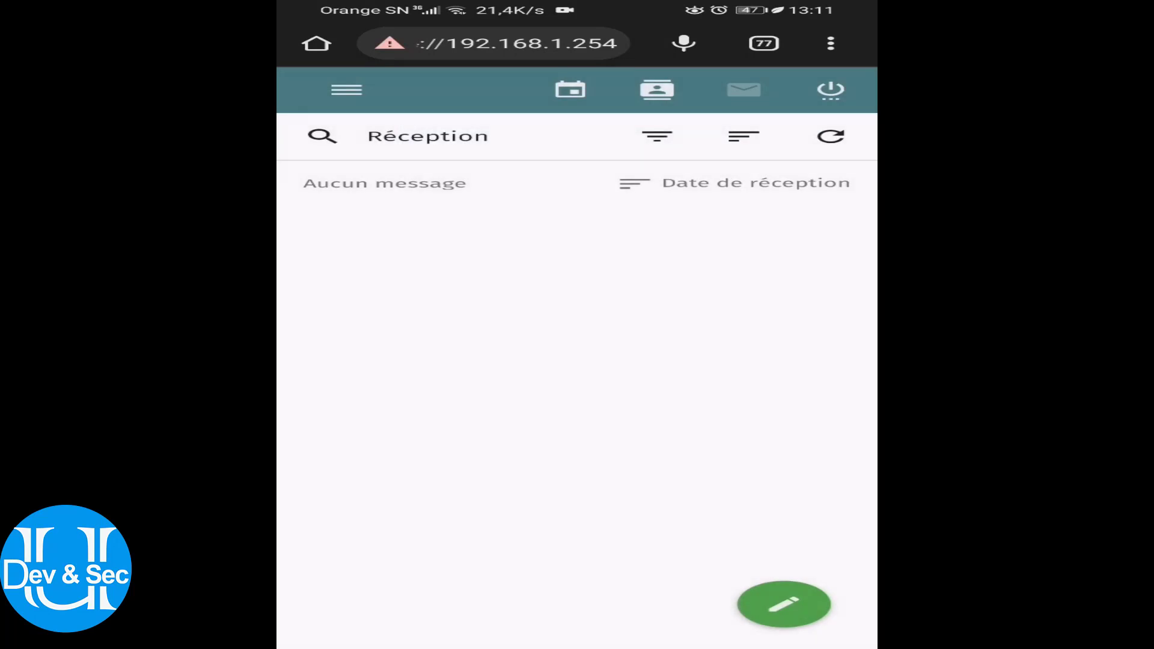
{"action": "left_click", "coordinate": [571, 89]}
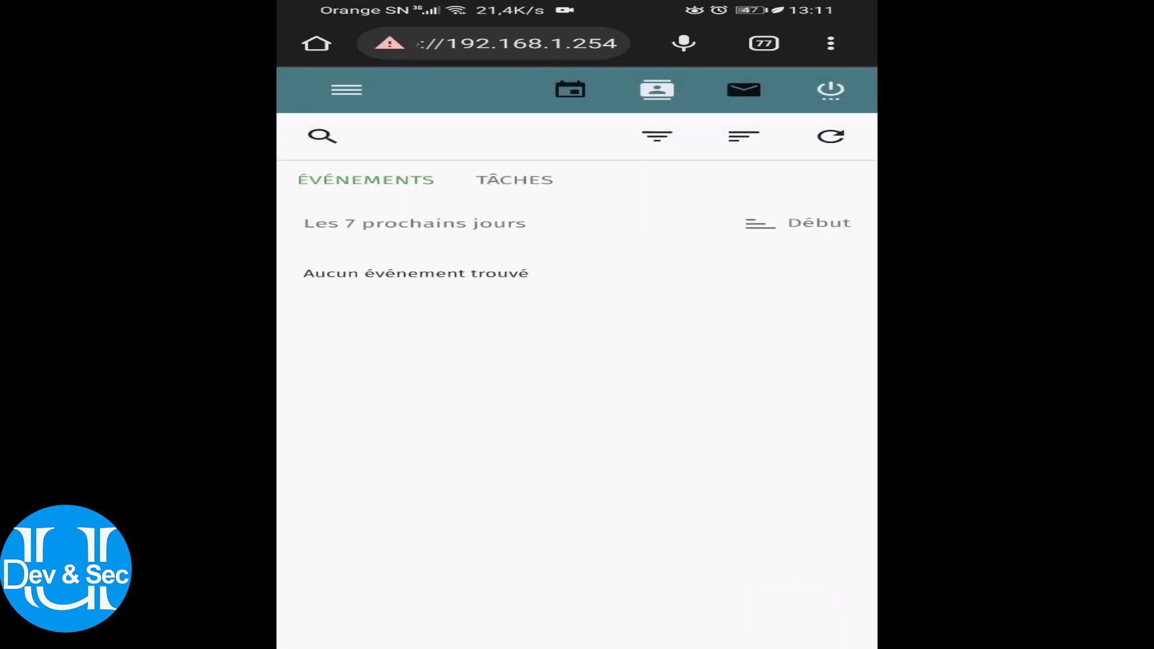
{"action": "left_click", "coordinate": [657, 90]}
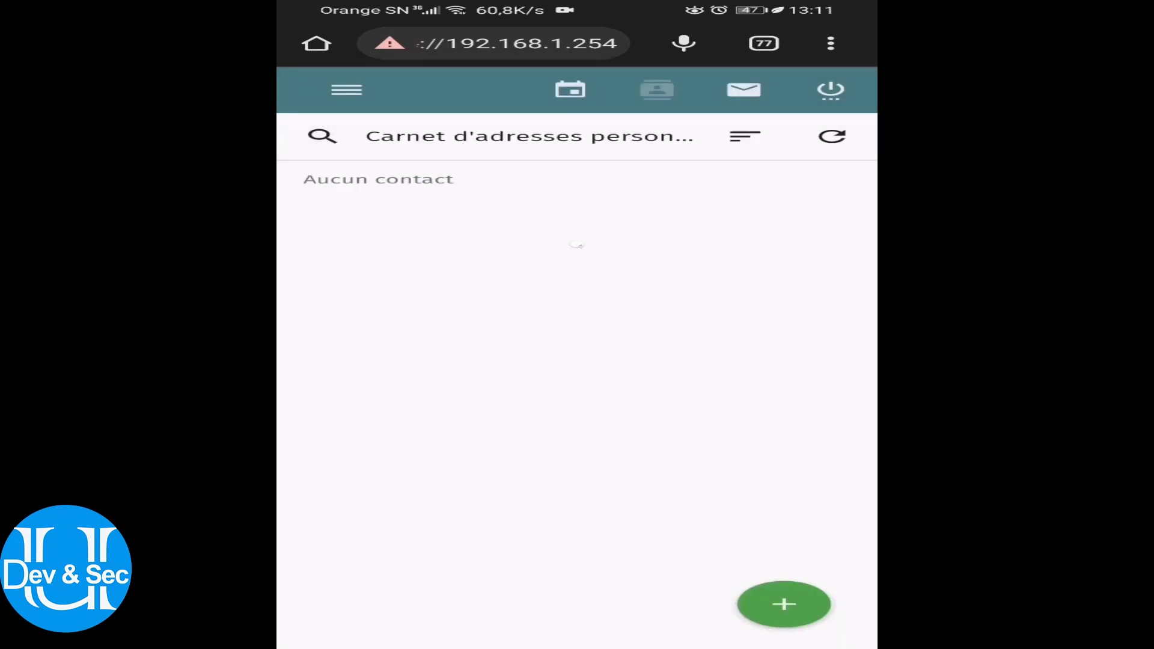
{"action": "left_click", "coordinate": [744, 90]}
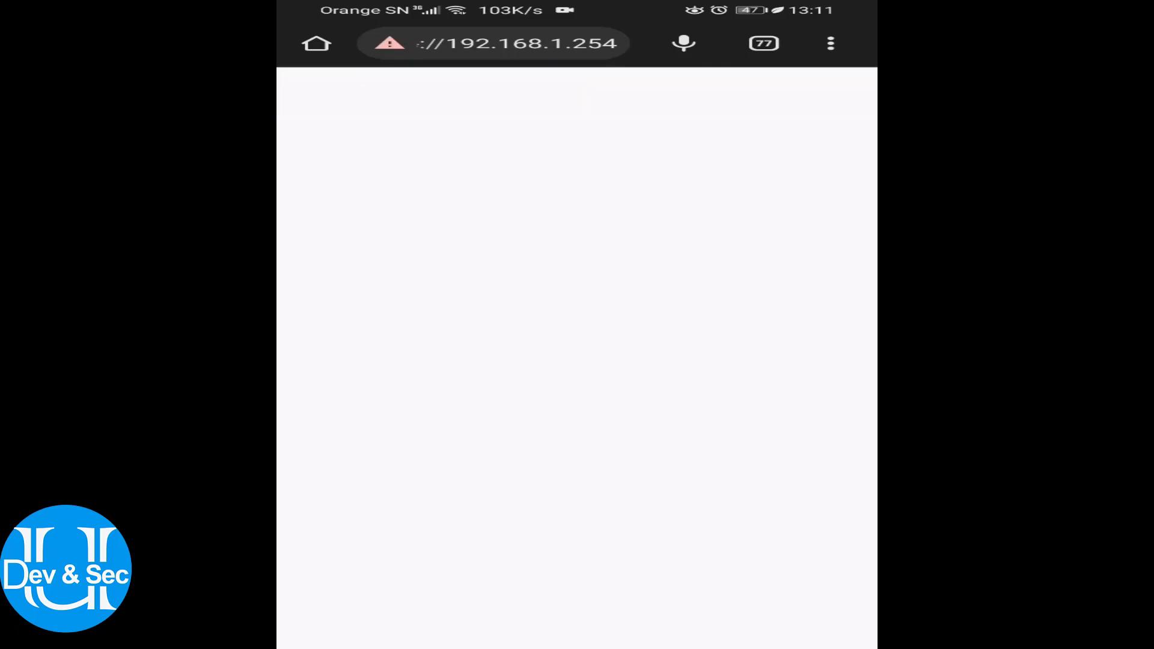
Close the Réception webmail tab and clear all recent apps, including the browser
{"action": "left_click", "coordinate": [764, 43]}
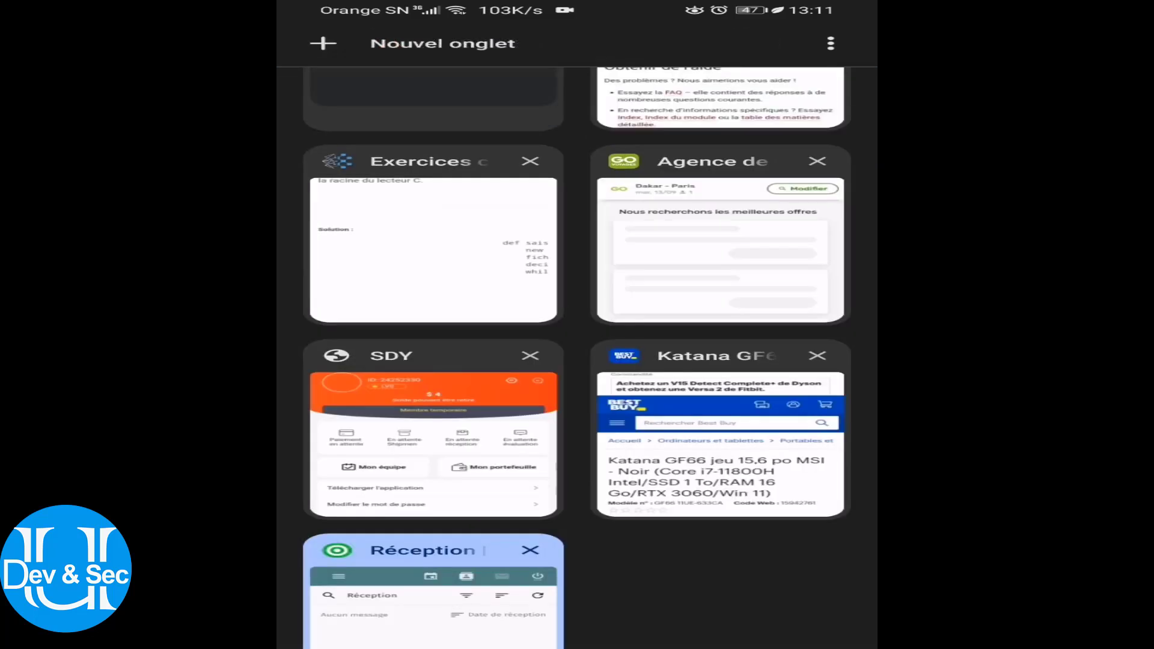
{"action": "left_click", "coordinate": [529, 548]}
{"action": "left_click_drag", "start_coordinate": [581, 555], "coordinate": [581, 361]}
{"action": "left_click_drag", "start_coordinate": [832, 360], "coordinate": [833, 150]}
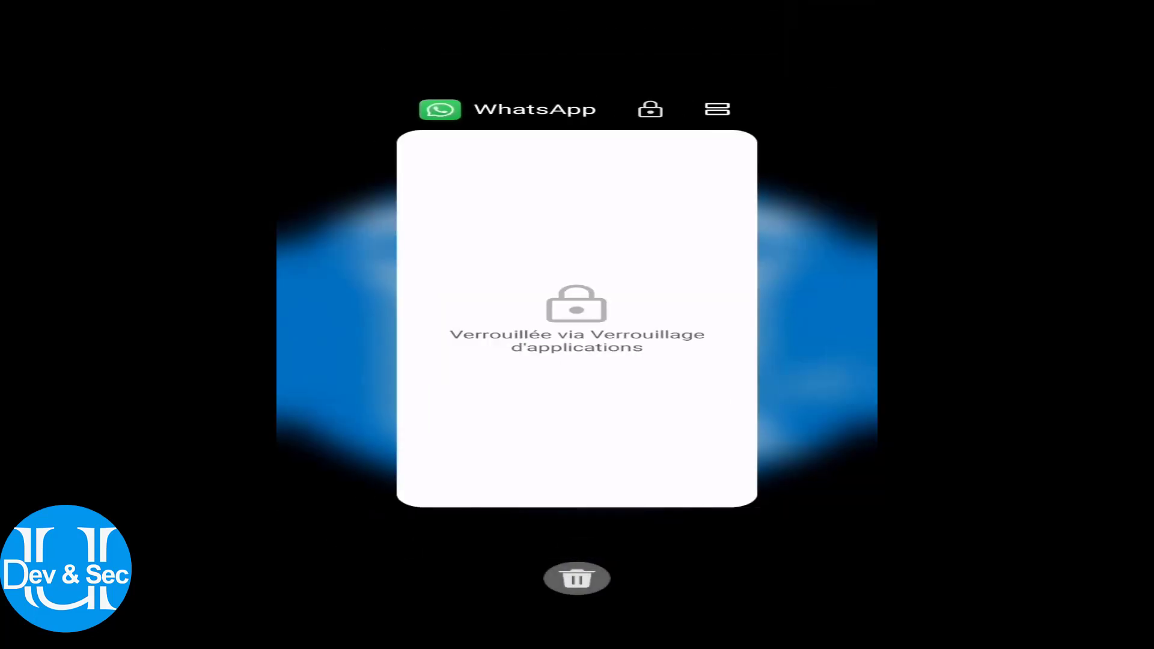
{"action": "left_click", "coordinate": [577, 579]}
Search the Play Store for "k9 mail" and launch the installed K-9 Mail
{"action": "left_click", "coordinate": [811, 150]}
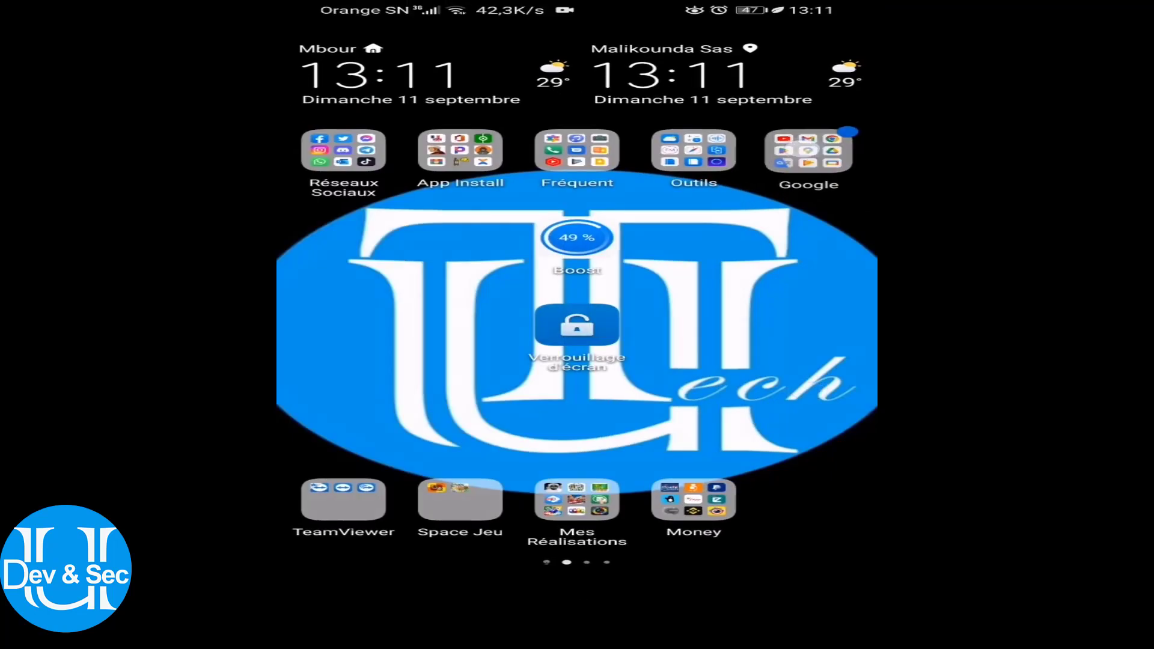
{"action": "left_click", "coordinate": [420, 265]}
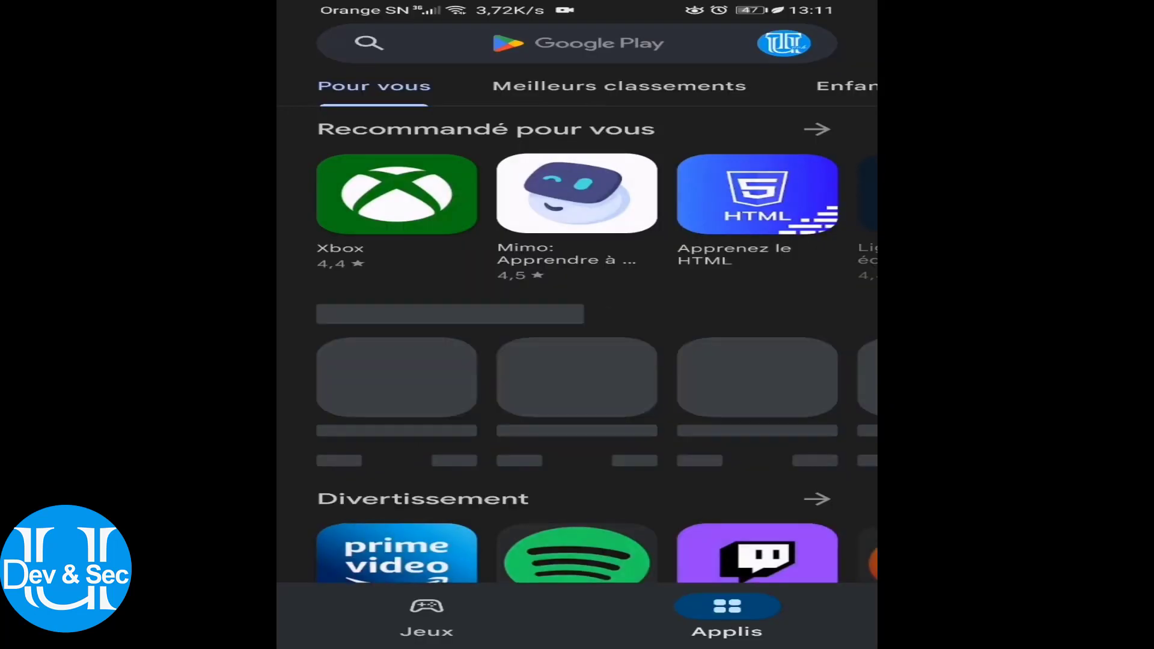
{"action": "left_click", "coordinate": [675, 45]}
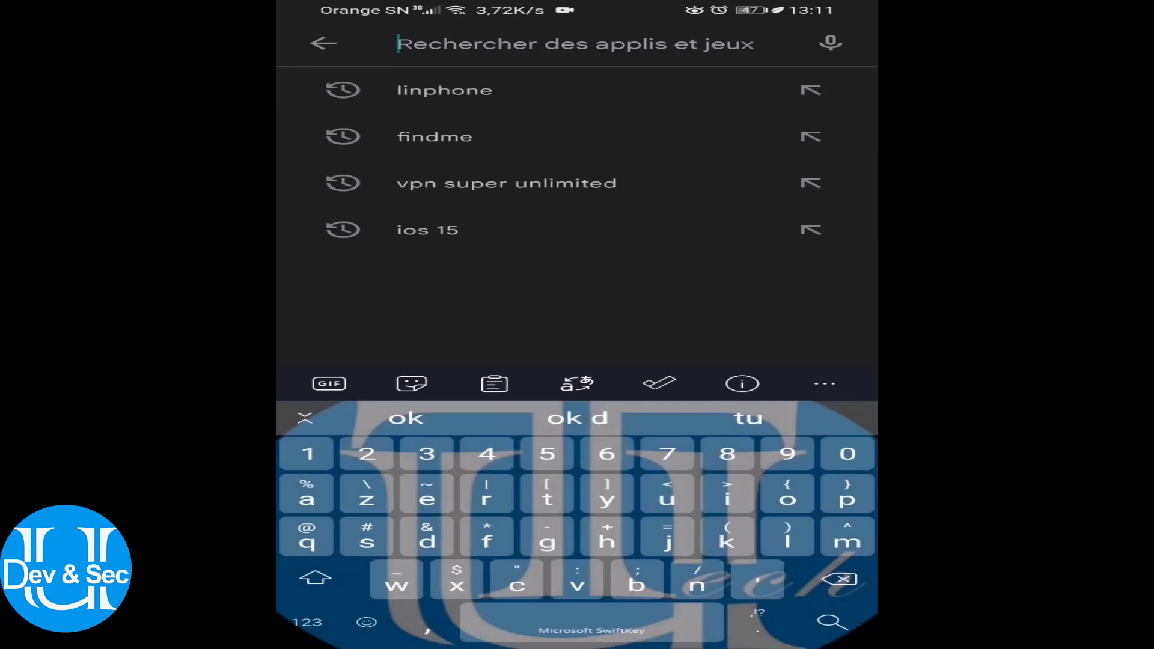
{"action": "type", "text": "k9"}
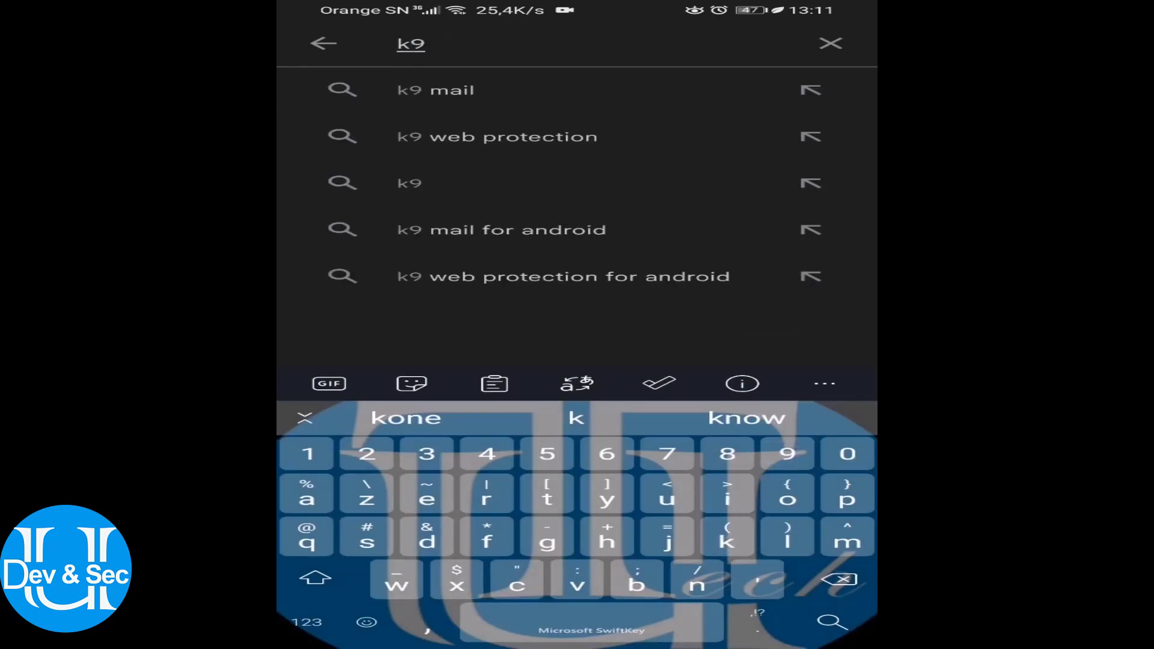
{"action": "left_click", "coordinate": [427, 90]}
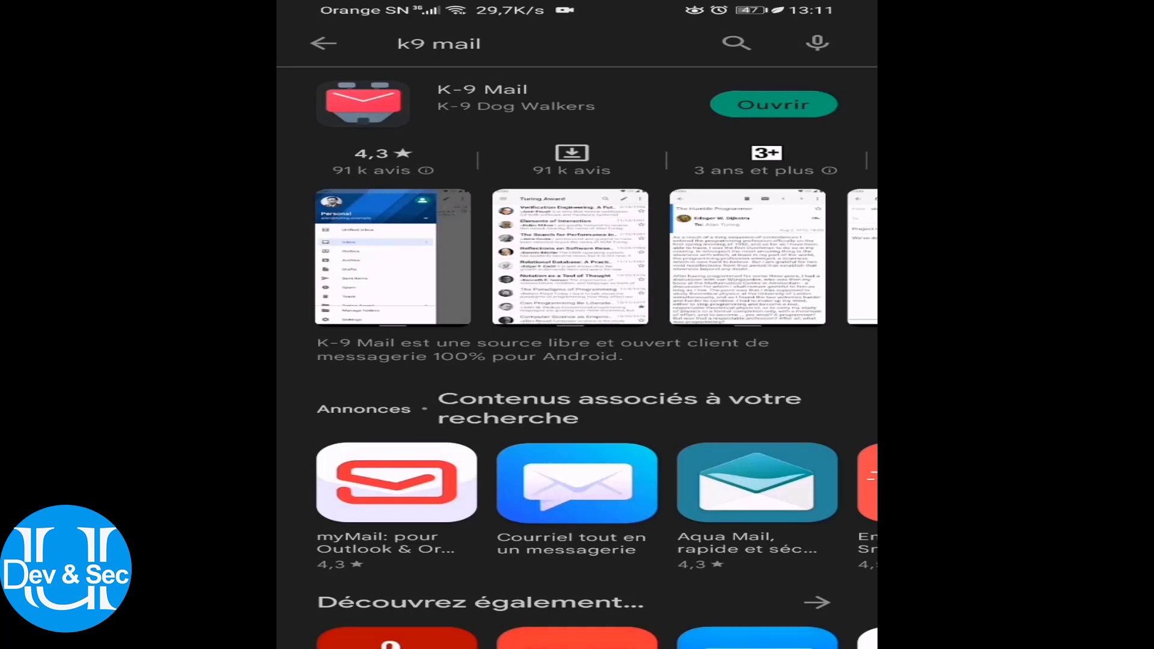
{"action": "left_click", "coordinate": [774, 104]}
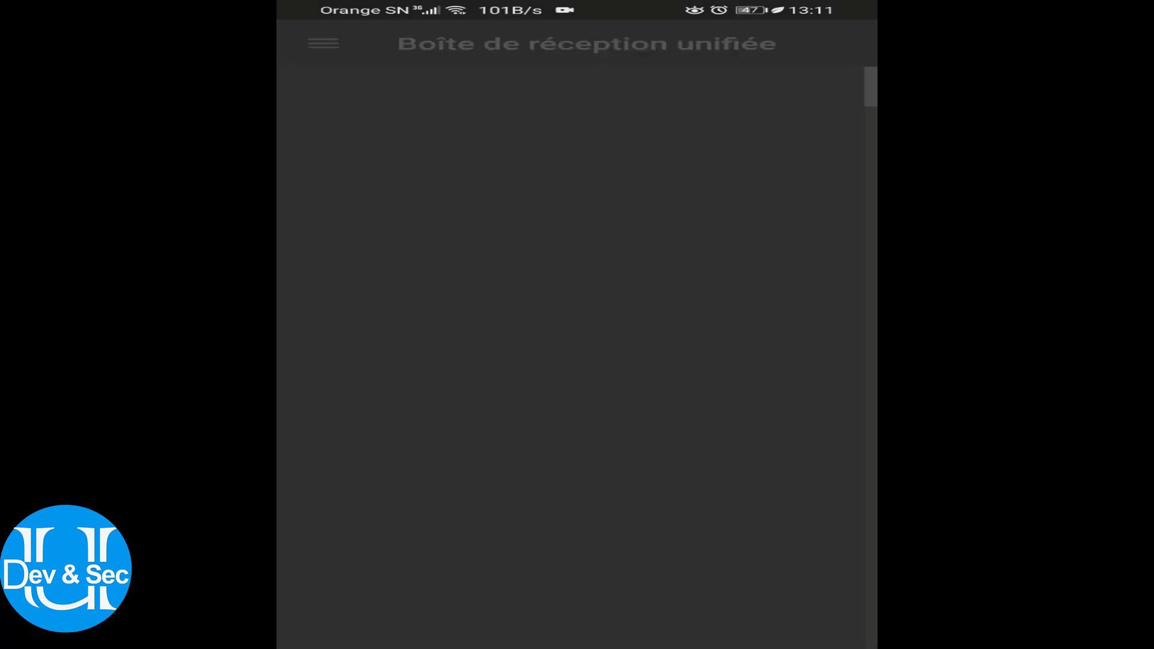
Check the inbox options, refresh the inbox and open the account and folder drawer
{"action": "left_click", "coordinate": [840, 43]}
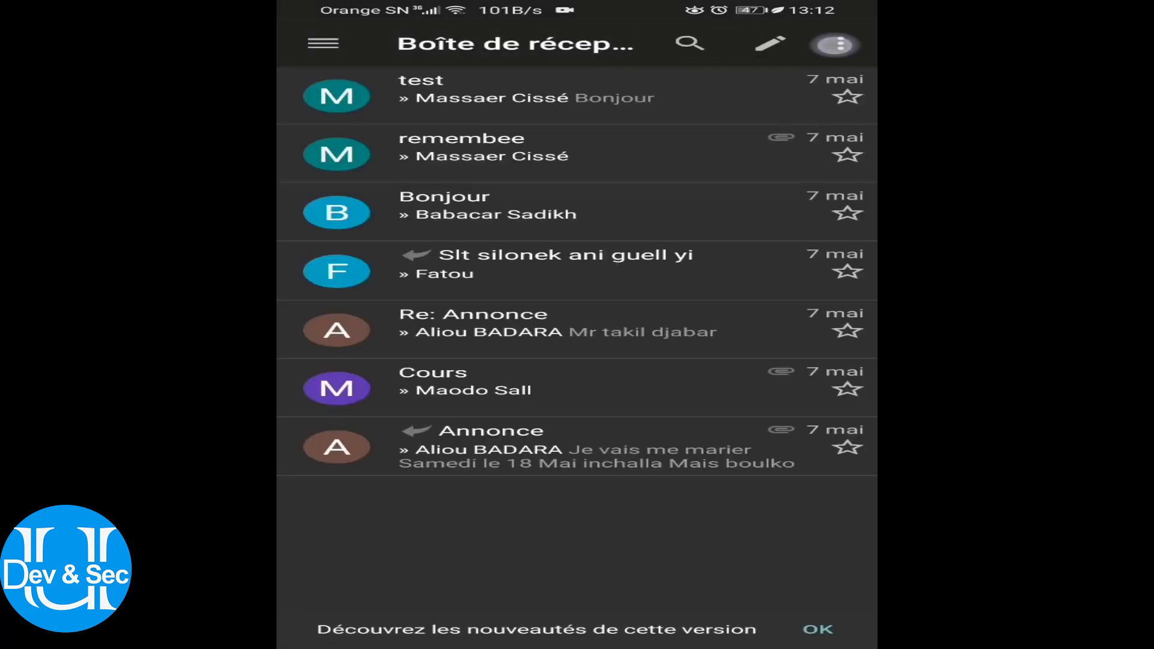
{"action": "left_click", "coordinate": [324, 43]}
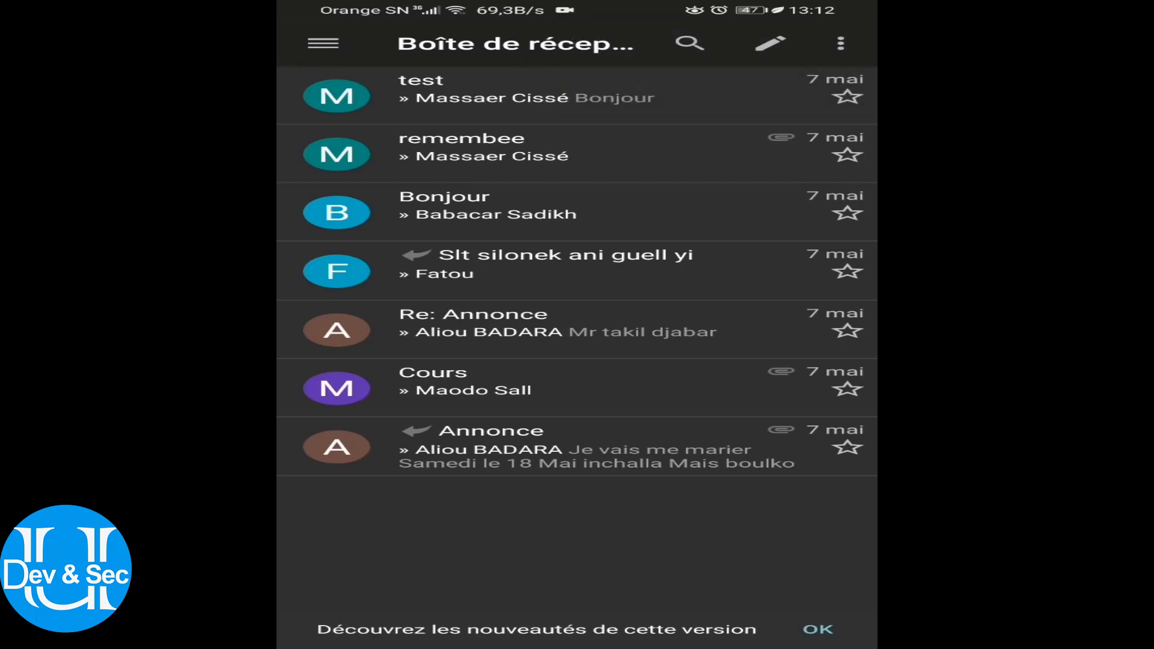
{"action": "left_click", "coordinate": [323, 43]}
{"action": "left_click_drag", "start_coordinate": [446, 569], "coordinate": [397, 463]}
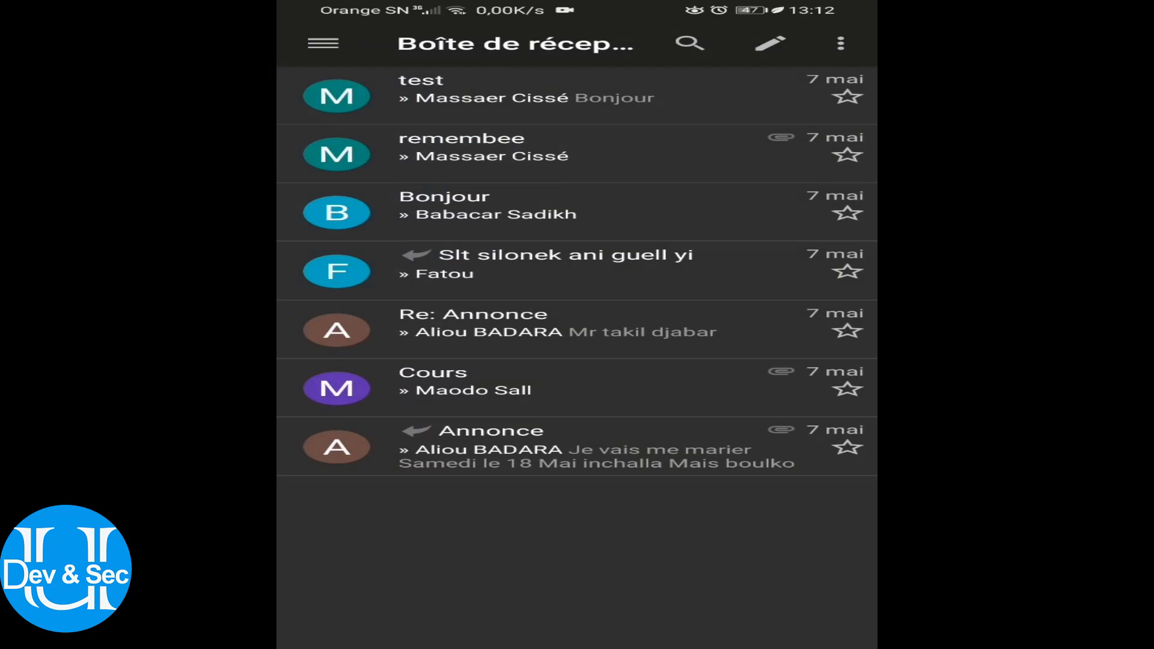
{"action": "left_click", "coordinate": [324, 44]}
{"action": "left_click_drag", "start_coordinate": [488, 490], "coordinate": [373, 301]}
{"action": "left_click_drag", "start_coordinate": [579, 493], "coordinate": [580, 538]}
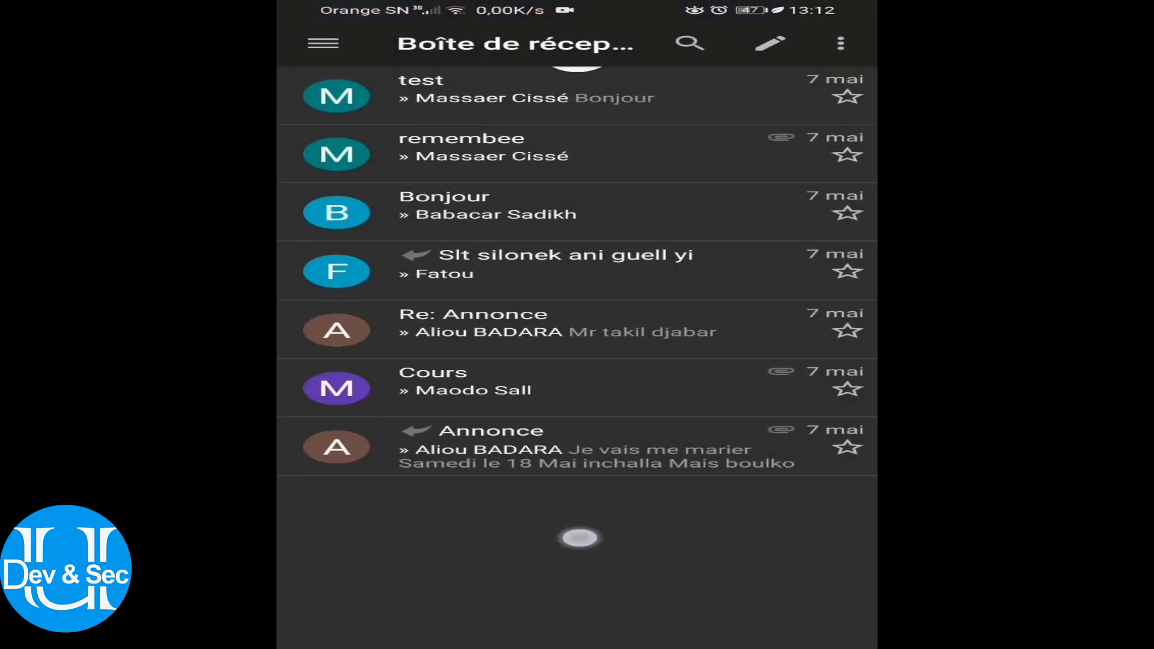
{"action": "left_click", "coordinate": [324, 44]}
{"action": "left_click", "coordinate": [324, 44]}
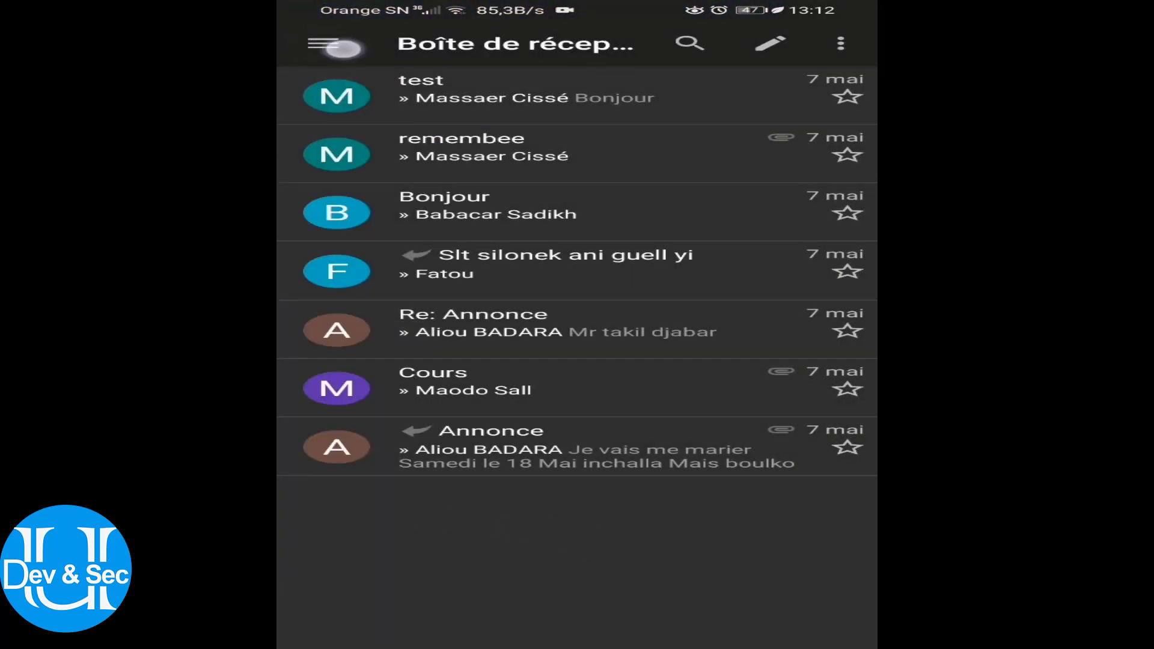
{"action": "left_click_drag", "start_coordinate": [400, 549], "coordinate": [404, 503]}
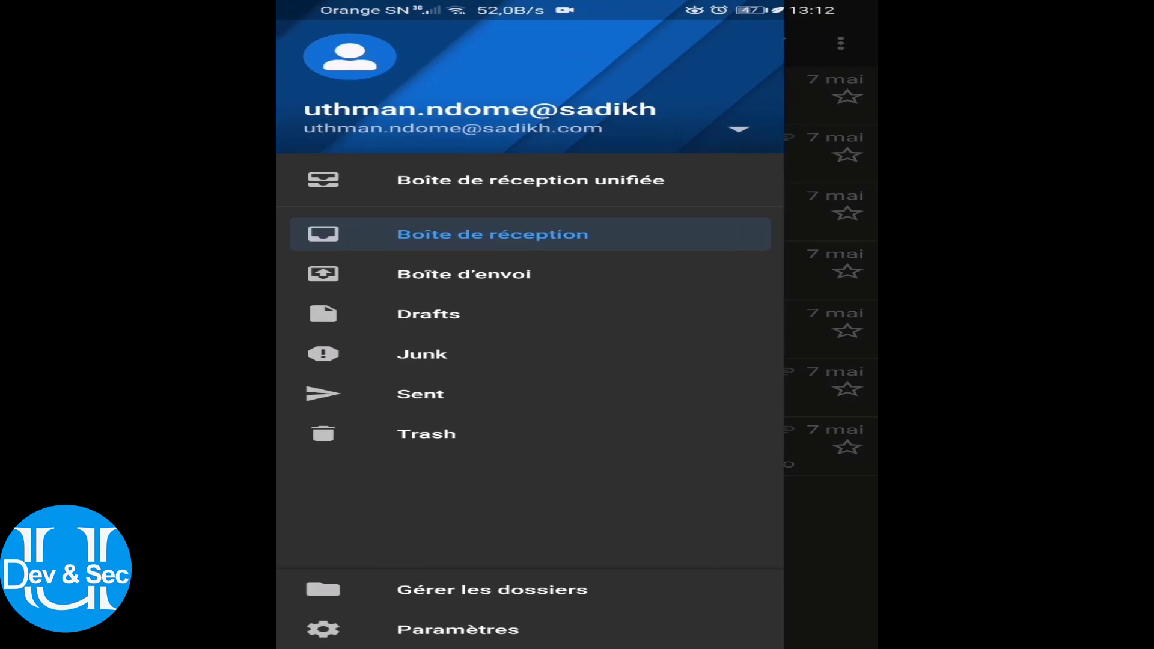
Delete the existing account from its settings via Supprimer le compte, confirming with OK
{"action": "left_click", "coordinate": [458, 629]}
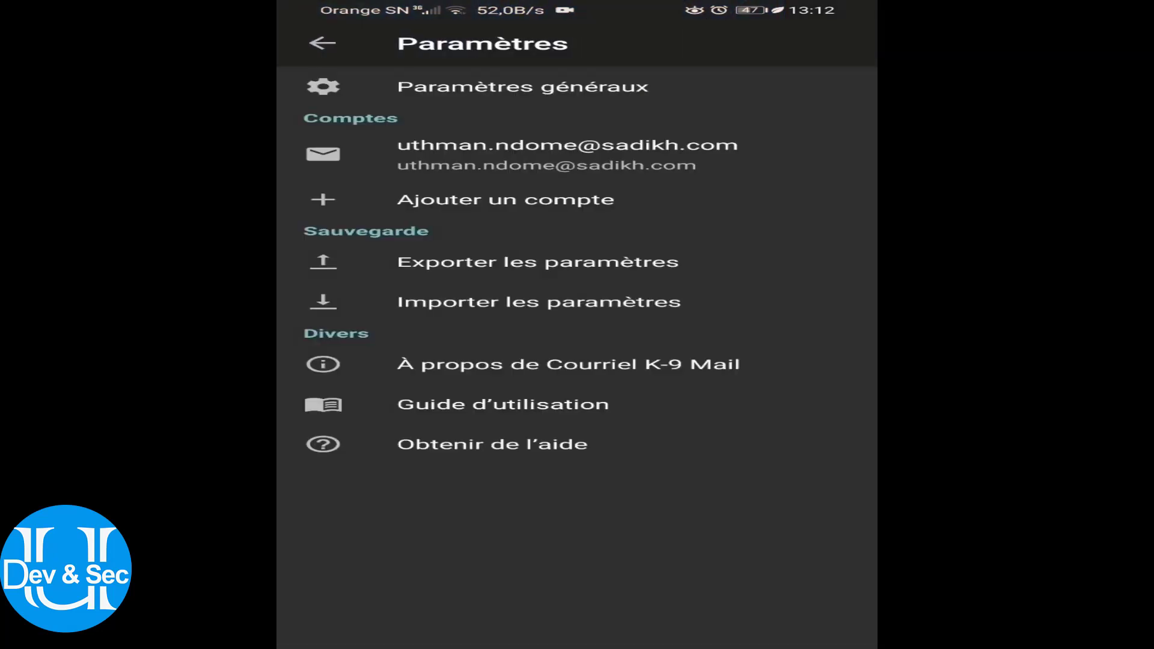
{"action": "left_click", "coordinate": [522, 147]}
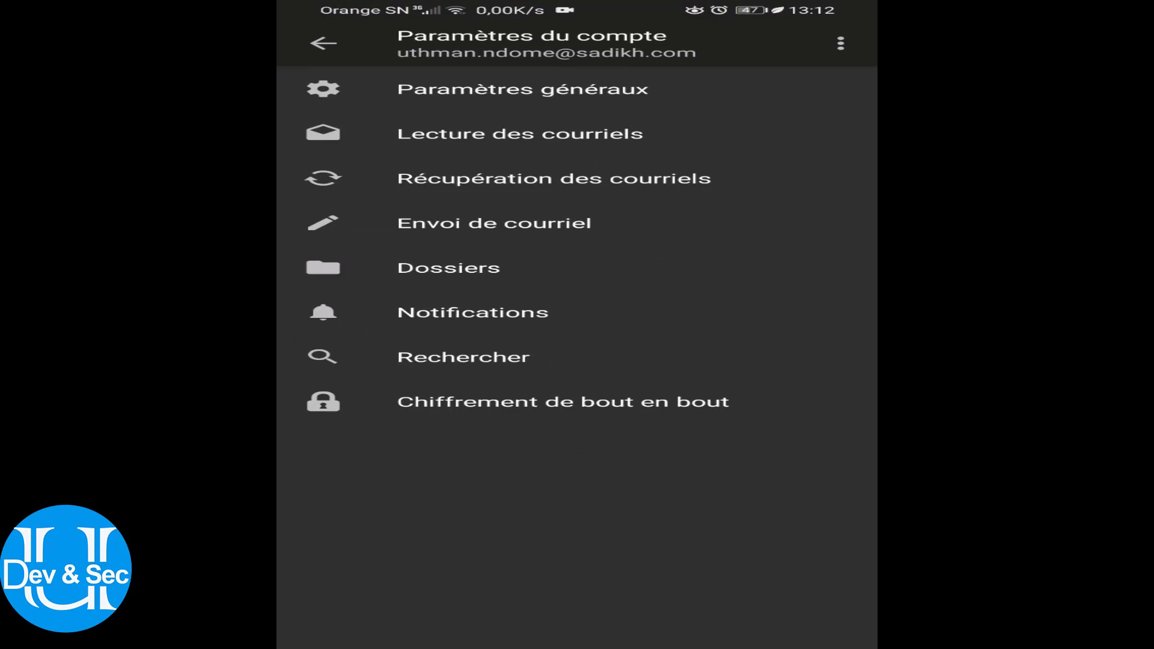
{"action": "left_click", "coordinate": [841, 43]}
{"action": "left_click", "coordinate": [683, 44]}
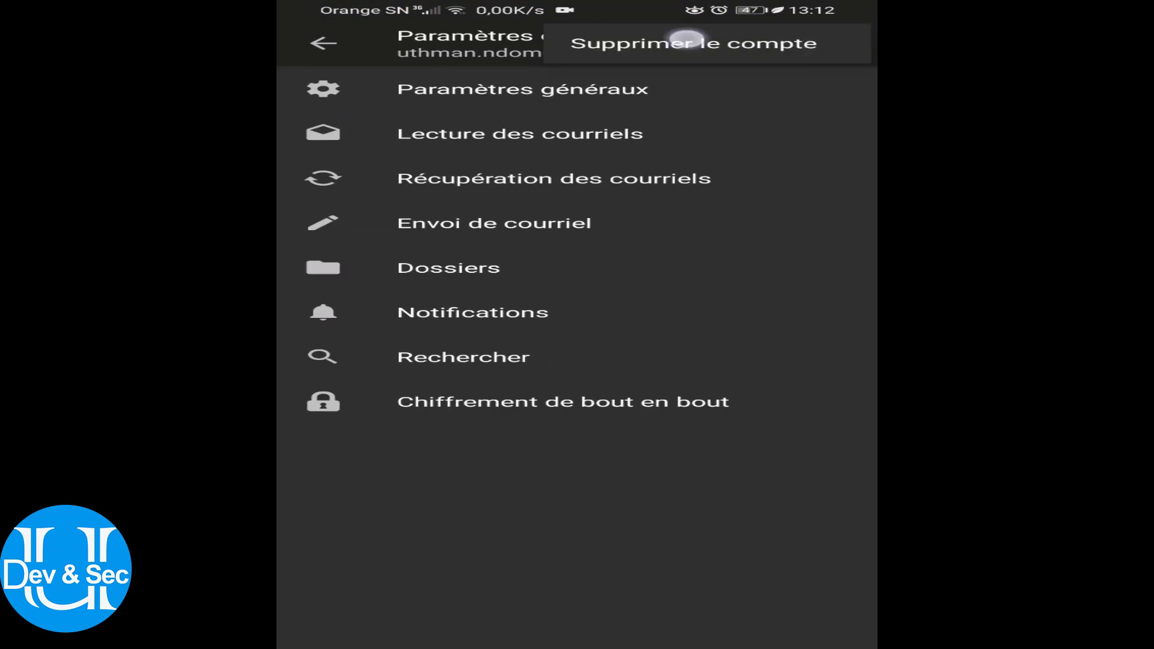
{"action": "left_click", "coordinate": [763, 382]}
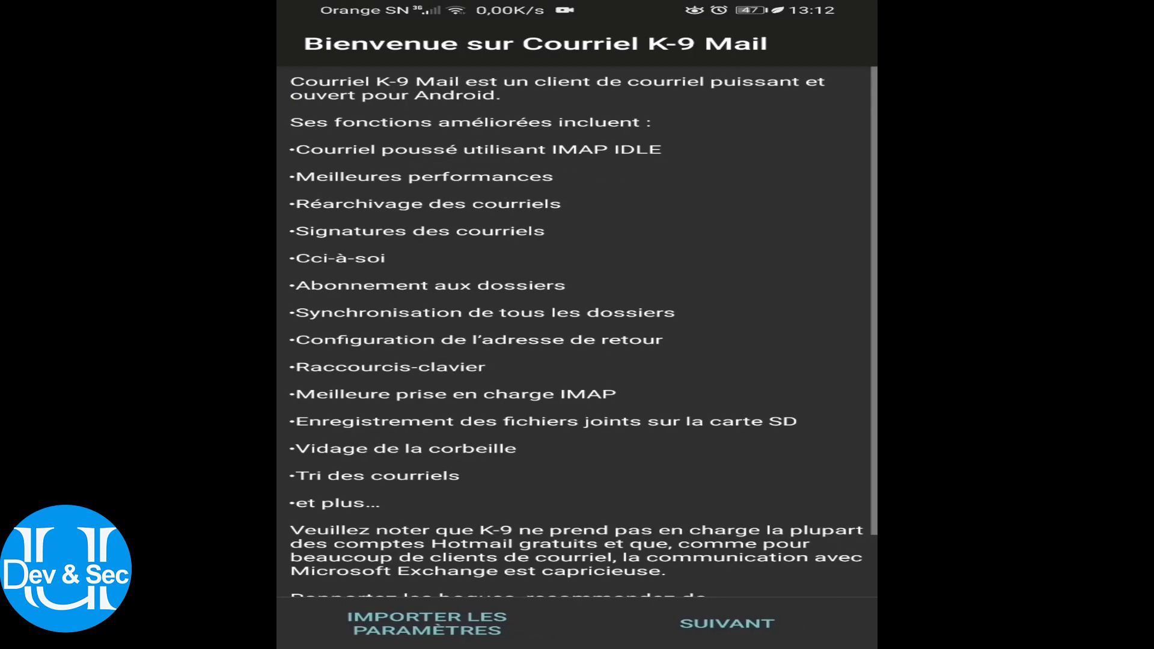
Relaunch K-9 Mail and move from the welcome screen to new-account setup
{"action": "scroll", "coordinate": [577, 330], "scroll_direction": "down", "scroll_amount": 3}
{"action": "left_click_drag", "start_coordinate": [875, 421], "coordinate": [833, 421]}
{"action": "left_click", "coordinate": [802, 97]}
{"action": "scroll", "coordinate": [577, 330], "scroll_direction": "down", "scroll_amount": 2}
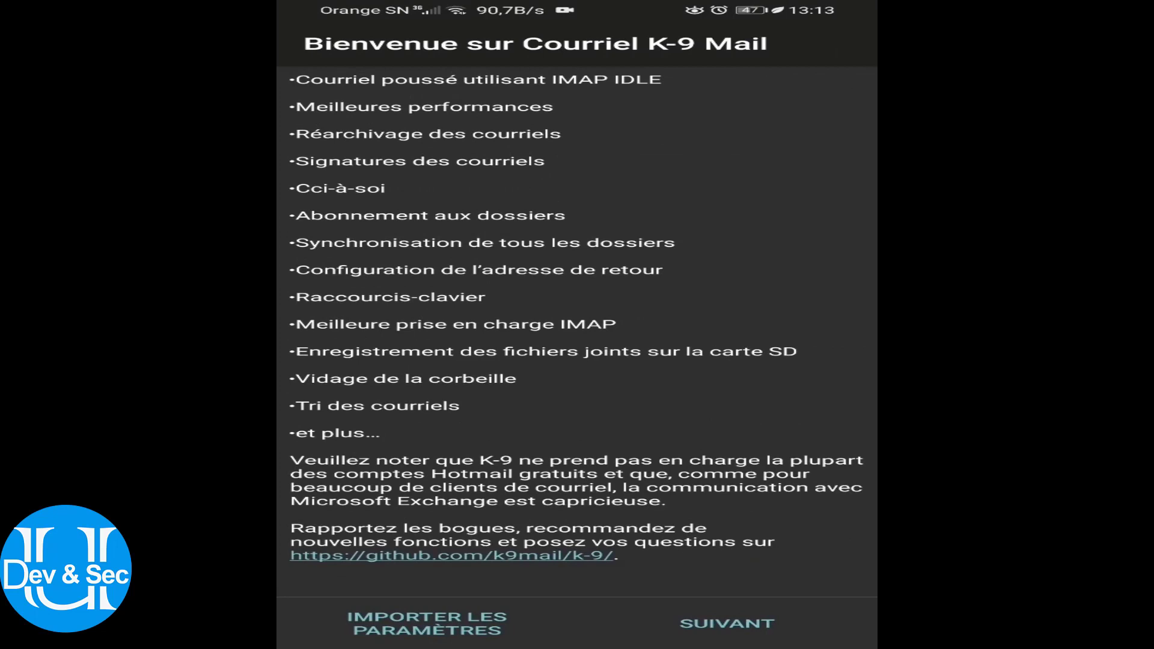
{"action": "left_click", "coordinate": [726, 623]}
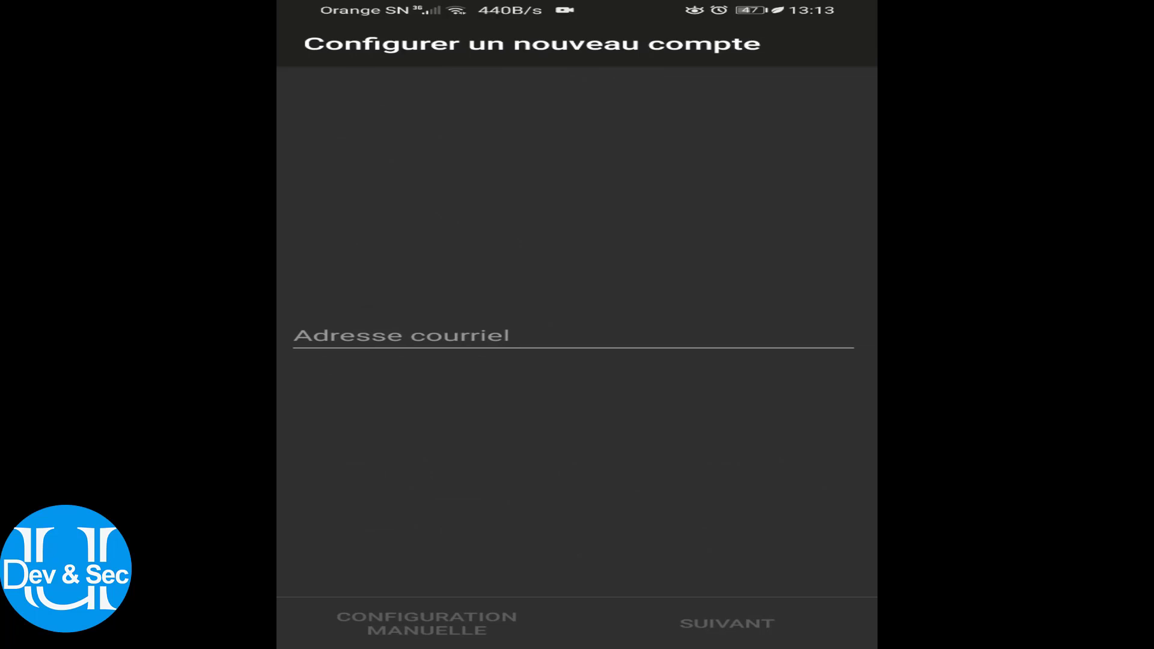
{"action": "left_click", "coordinate": [653, 333]}
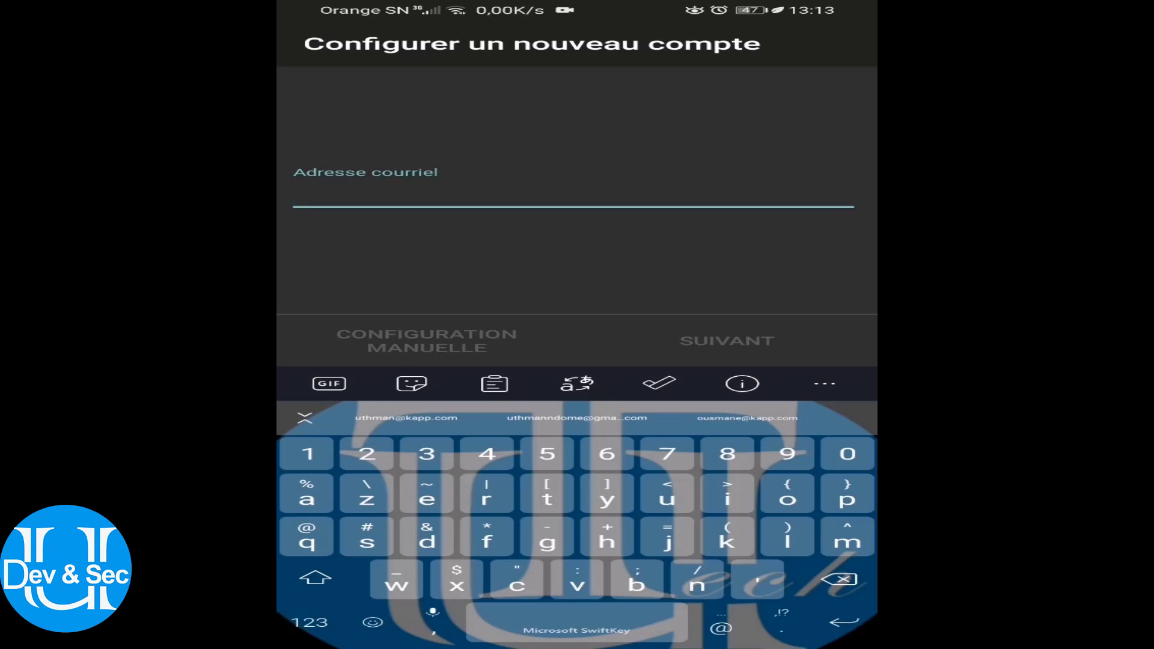
{"action": "type", "text": "umousm"}
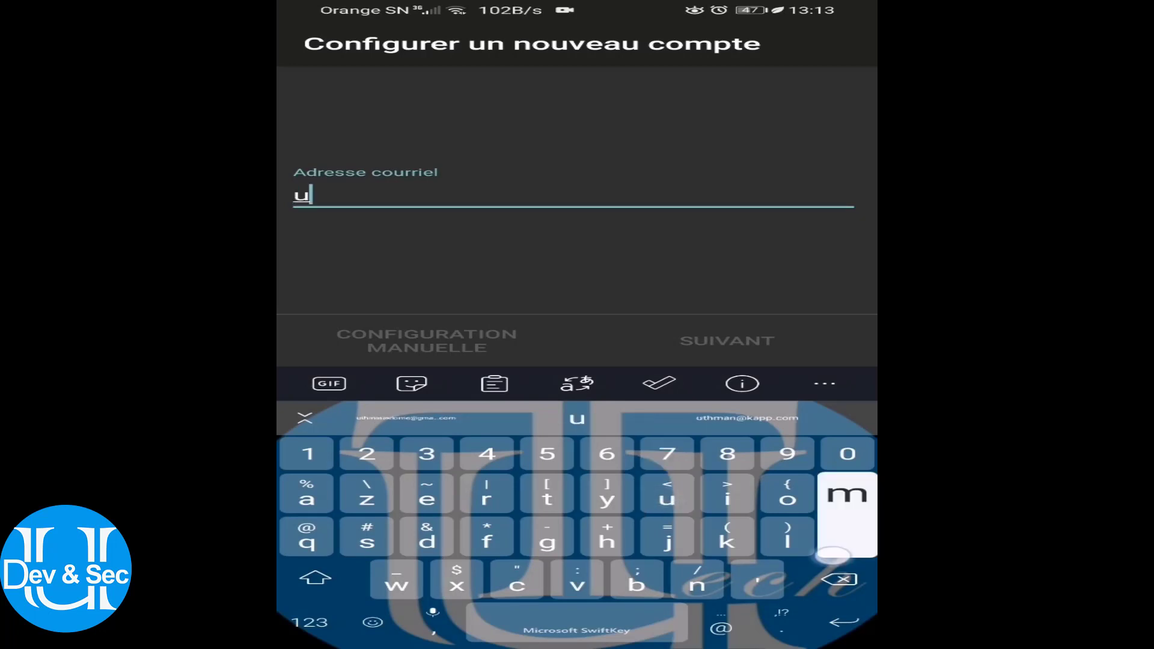
{"action": "key", "text": "BackSpace"}
{"action": "key", "text": "BackSpace"}
{"action": "key", "text": "BackSpace"}
{"action": "key", "text": "BackSpace"}
{"action": "key", "text": "BackSpace"}
{"action": "key", "text": "BackSpace"}
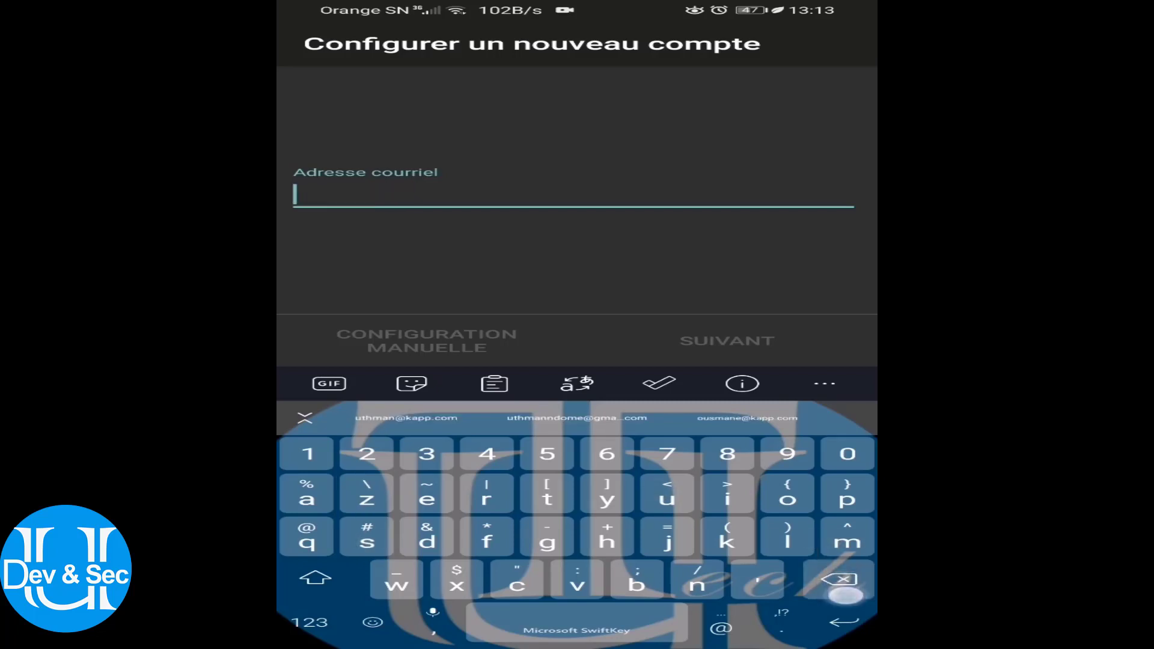
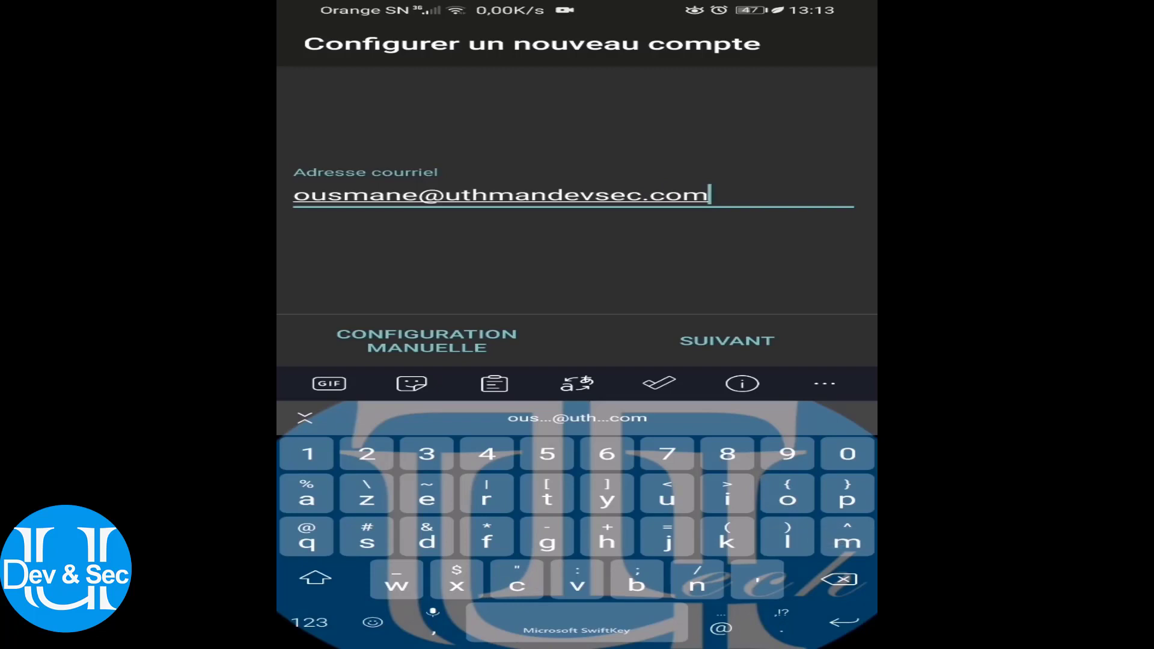
Type the account password and continue with SUIVANT
{"action": "key", "text": "Return"}
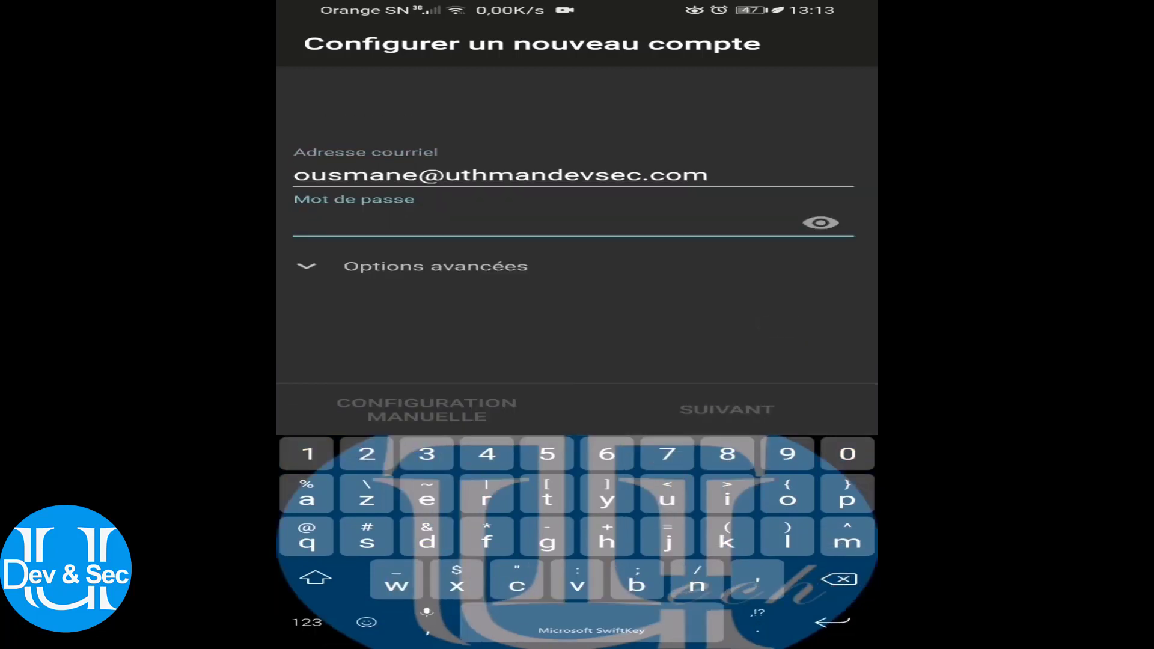
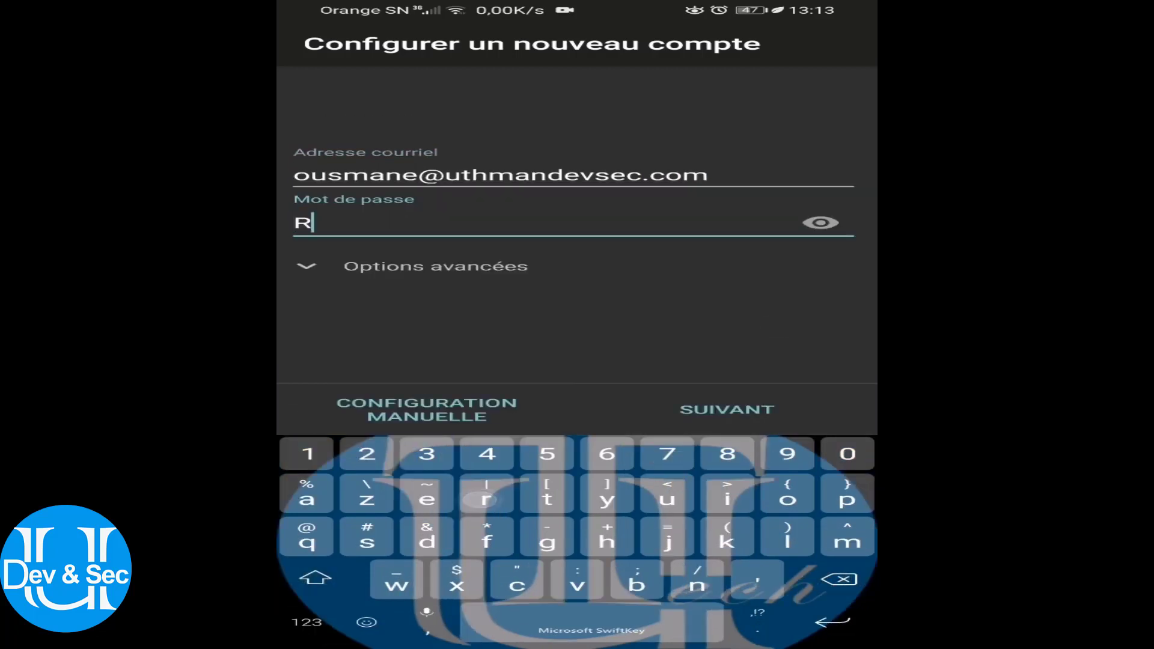
{"action": "key", "text": "BackSpace"}
{"action": "key", "text": "BackSpace"}
{"action": "key", "text": "BackSpace"}
{"action": "key", "text": "BackSpace"}
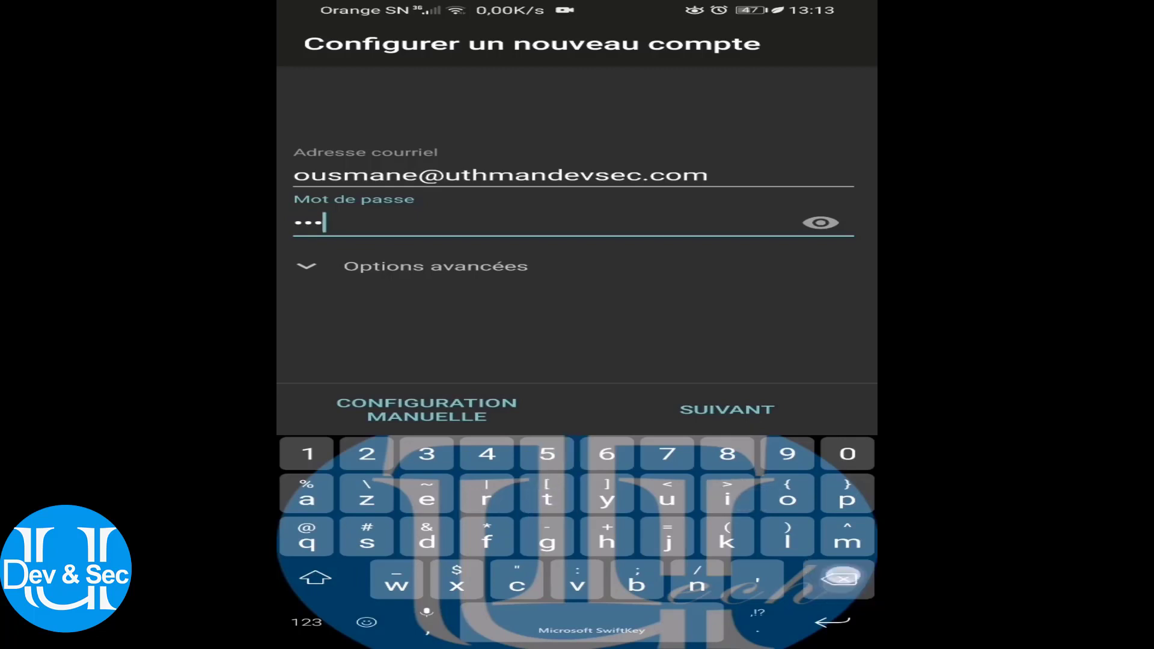
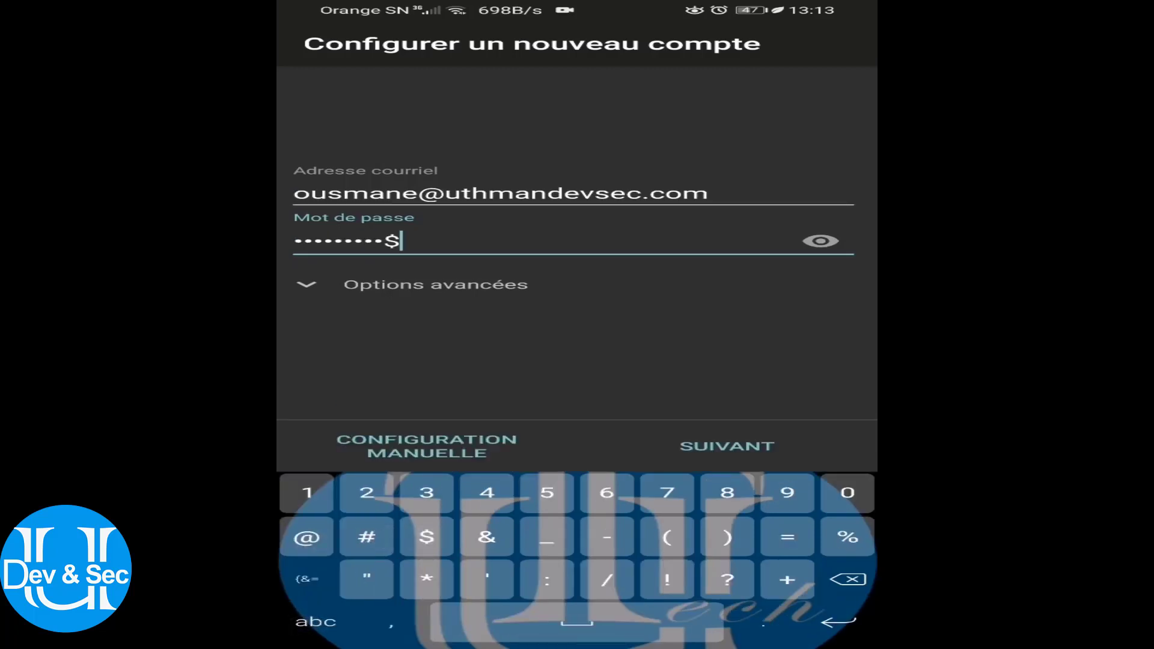
{"action": "left_click", "coordinate": [728, 446]}
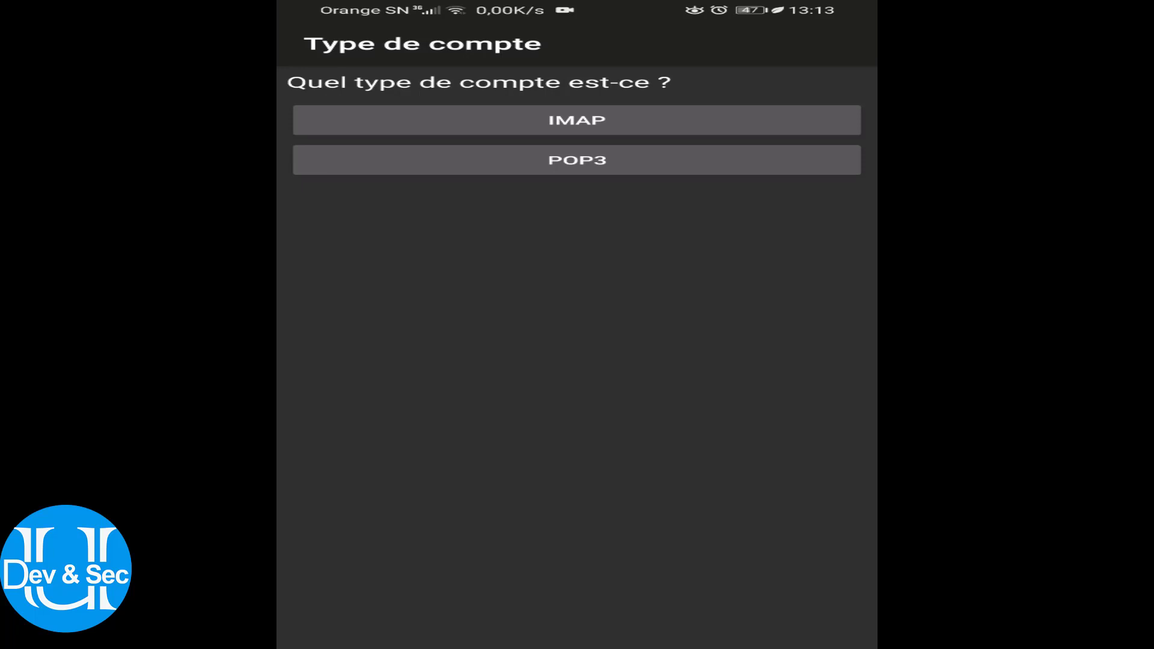
Choose IMAP and set the incoming IMAP server to 192.168.1.254
{"action": "left_click", "coordinate": [523, 121]}
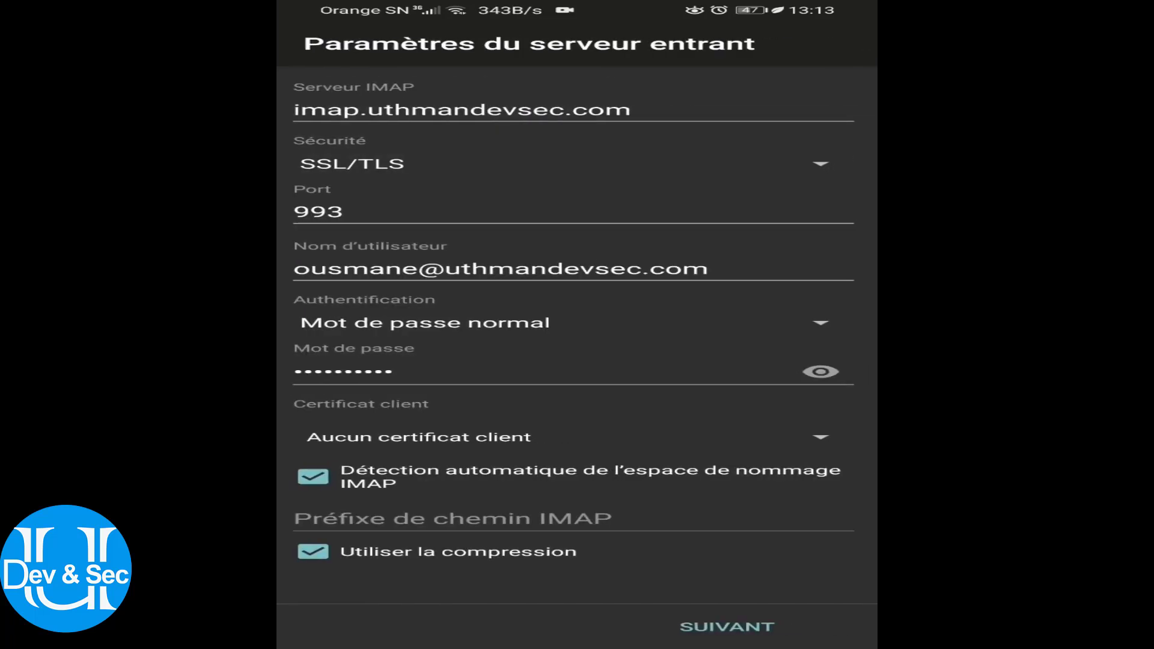
{"action": "left_click", "coordinate": [686, 115]}
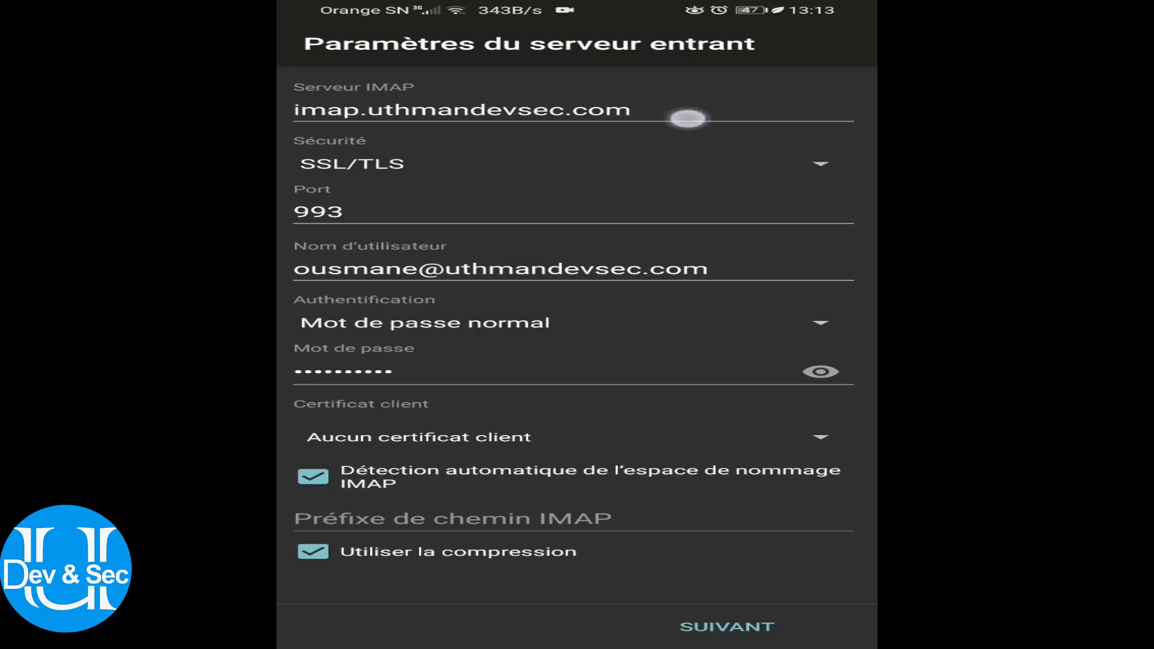
{"action": "key", "text": "BackSpace"}
{"action": "key", "text": "BackSpace"}
{"action": "key", "text": "BackSpace"}
{"action": "key", "text": "BackSpace"}
{"action": "key", "text": "BackSpace"}
{"action": "key", "text": "BackSpace"}
{"action": "key", "text": "BackSpace"}
{"action": "key", "text": "BackSpace"}
{"action": "key", "text": "BackSpace"}
{"action": "key", "text": "BackSpace"}
{"action": "key", "text": "BackSpace"}
{"action": "key", "text": "BackSpace"}
{"action": "key", "text": "BackSpace"}
{"action": "key", "text": "BackSpace"}
{"action": "key", "text": "BackSpace"}
{"action": "key", "text": "BackSpace"}
{"action": "key", "text": "BackSpace"}
{"action": "key", "text": "BackSpace"}
{"action": "key", "text": "BackSpace"}
{"action": "key", "text": "BackSpace"}
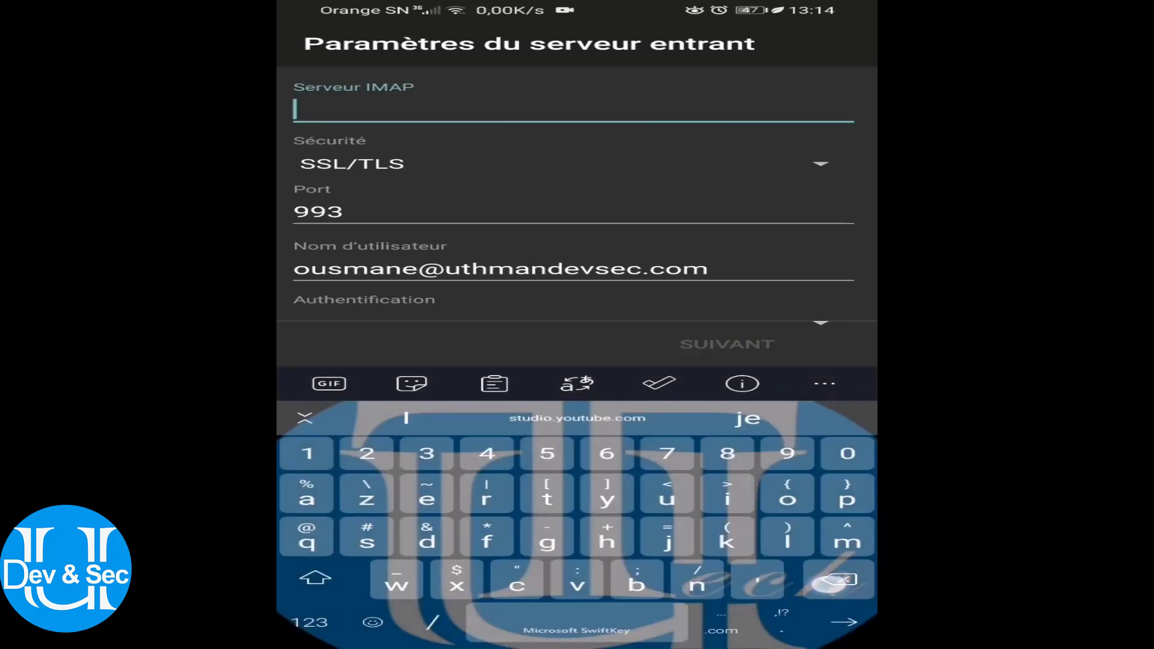
{"action": "type", "text": "193"}
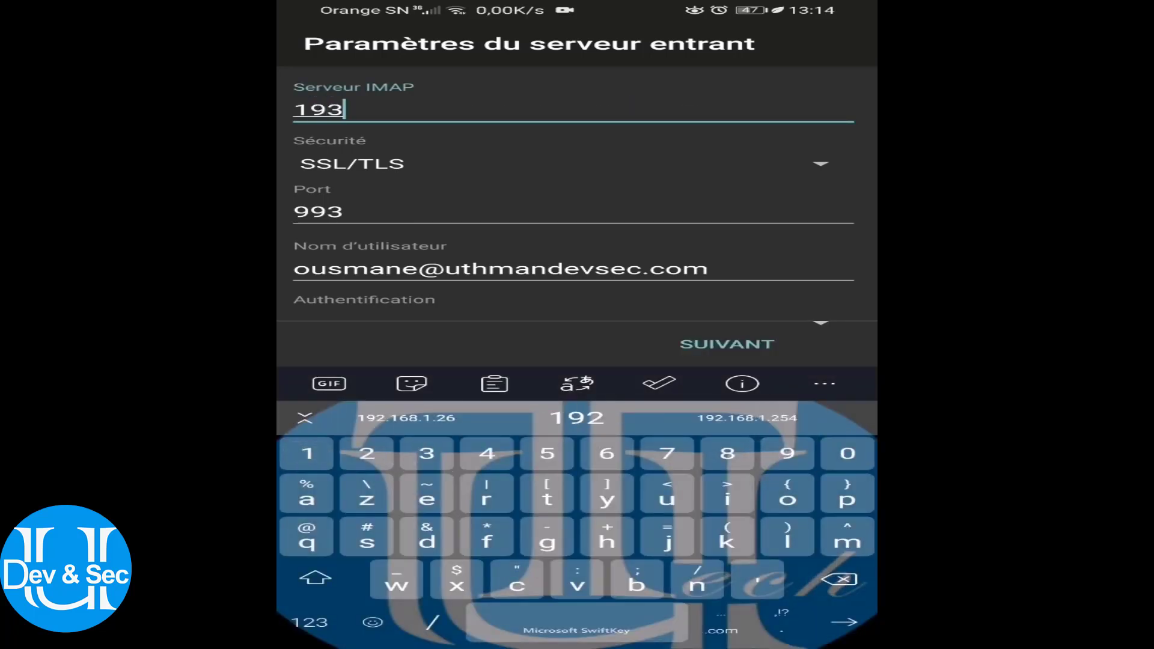
{"action": "left_click", "coordinate": [407, 417]}
{"action": "key", "text": "BackSpace"}
{"action": "key", "text": "BackSpace"}
{"action": "key", "text": "BackSpace"}
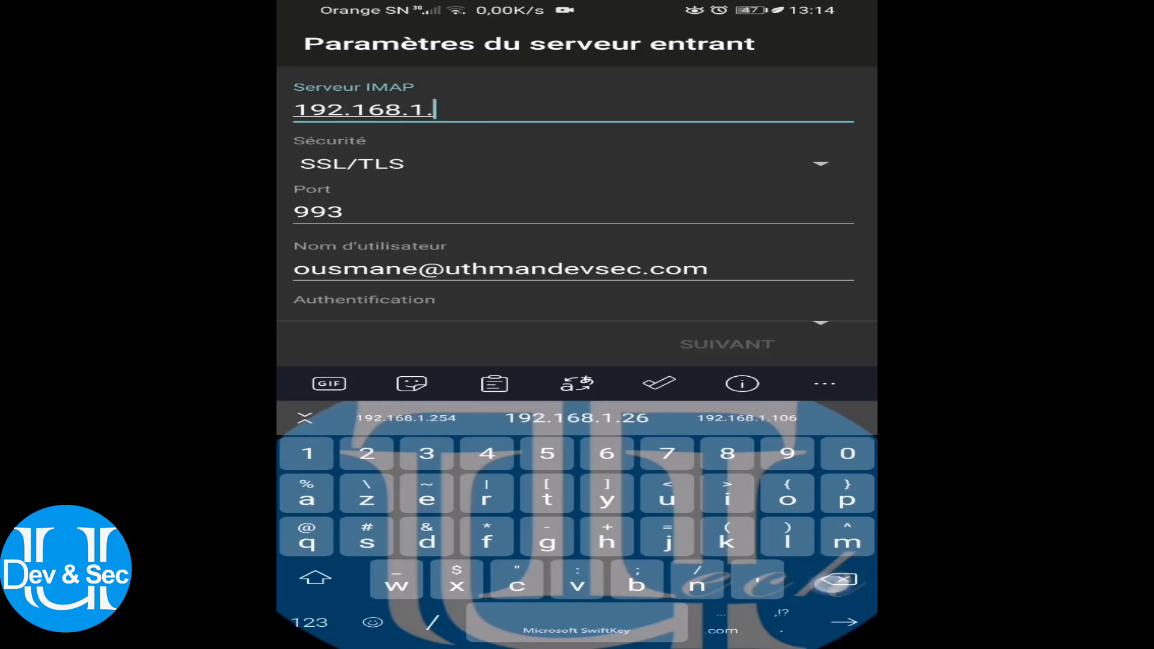
{"action": "type", "text": "254"}
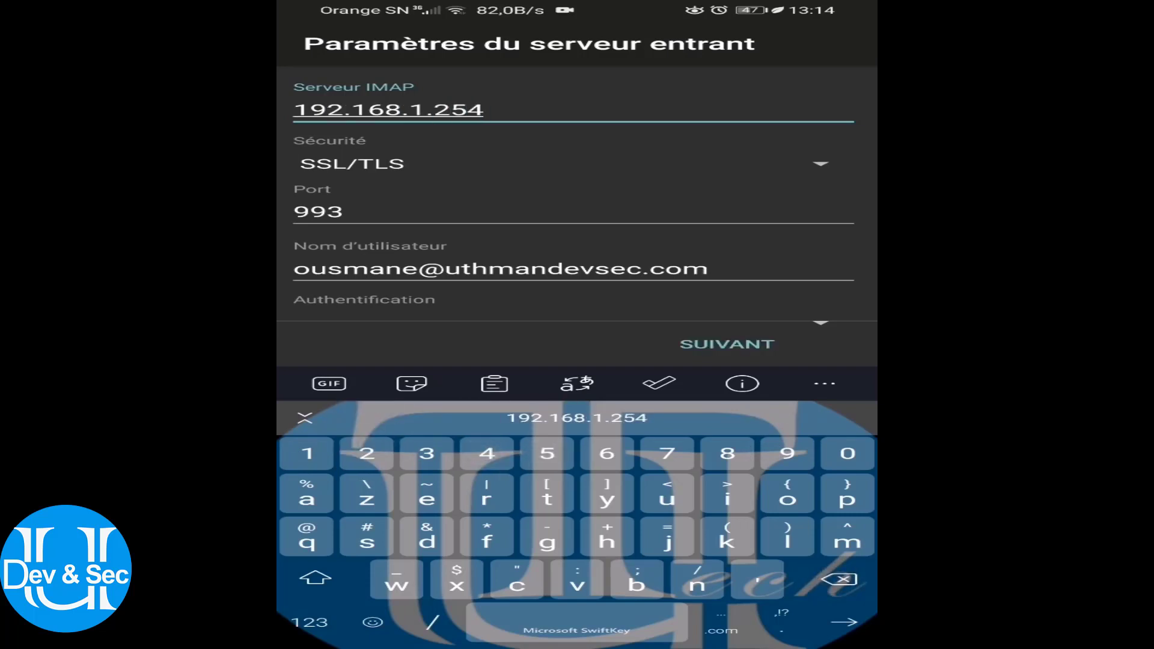
Submit the incoming server settings and accept the server's unrecognised certificate
{"action": "scroll", "coordinate": [427, 280], "scroll_direction": "down", "scroll_amount": 5}
{"action": "scroll", "coordinate": [327, 155], "scroll_direction": "up", "scroll_amount": 2}
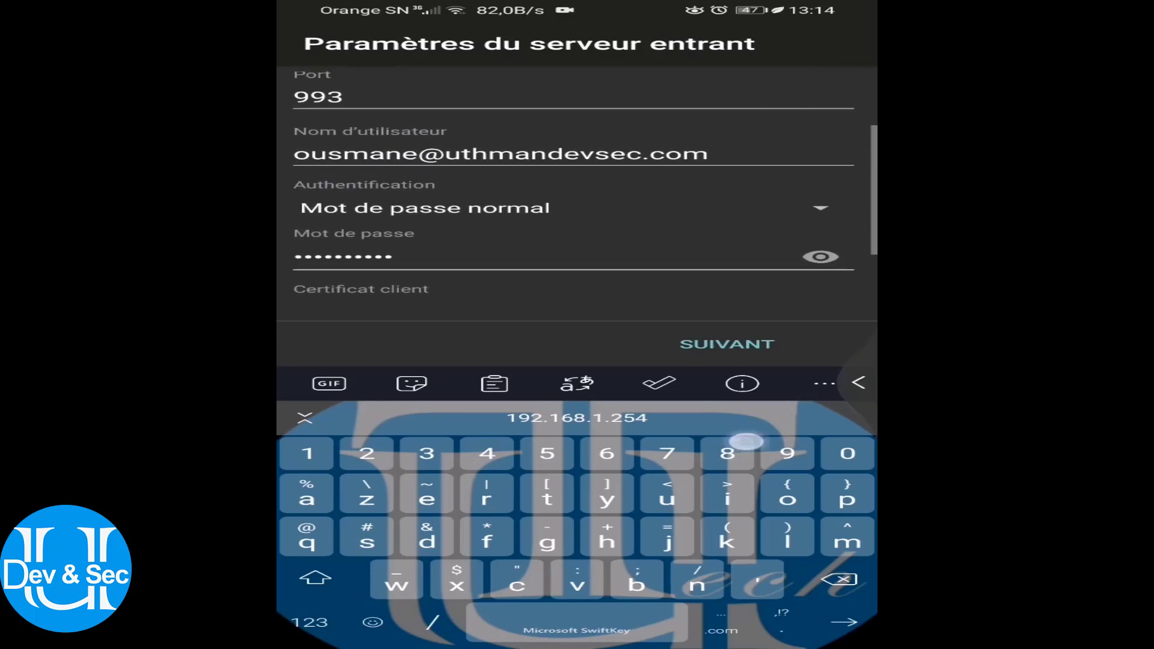
{"action": "key", "text": "Escape"}
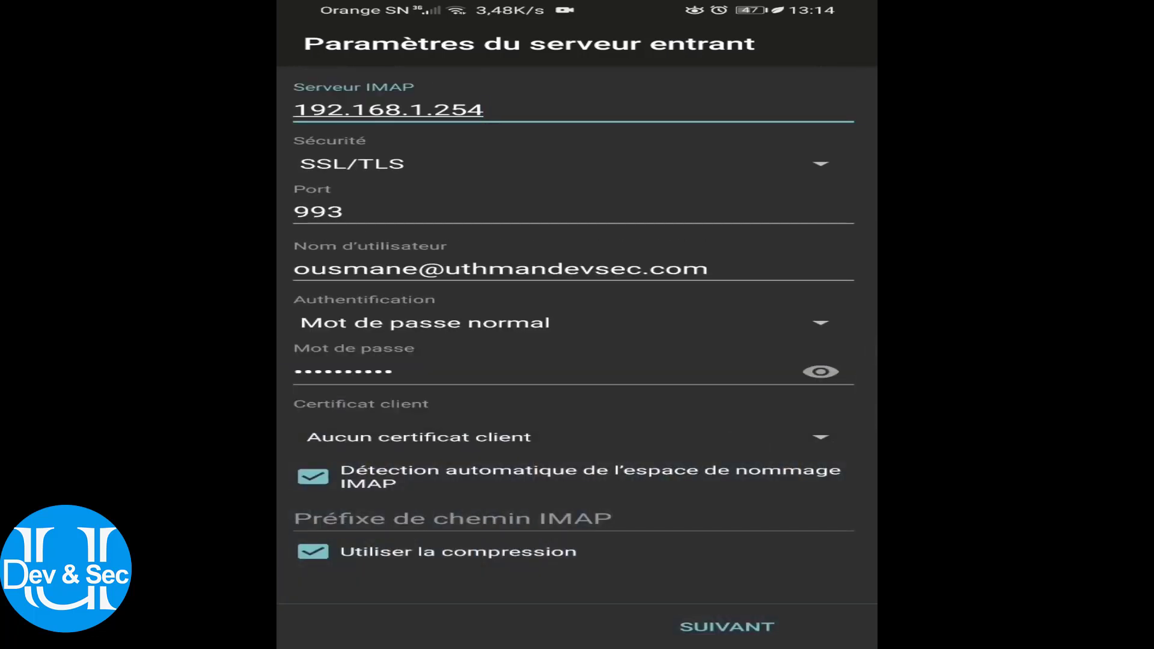
{"action": "left_click", "coordinate": [727, 627]}
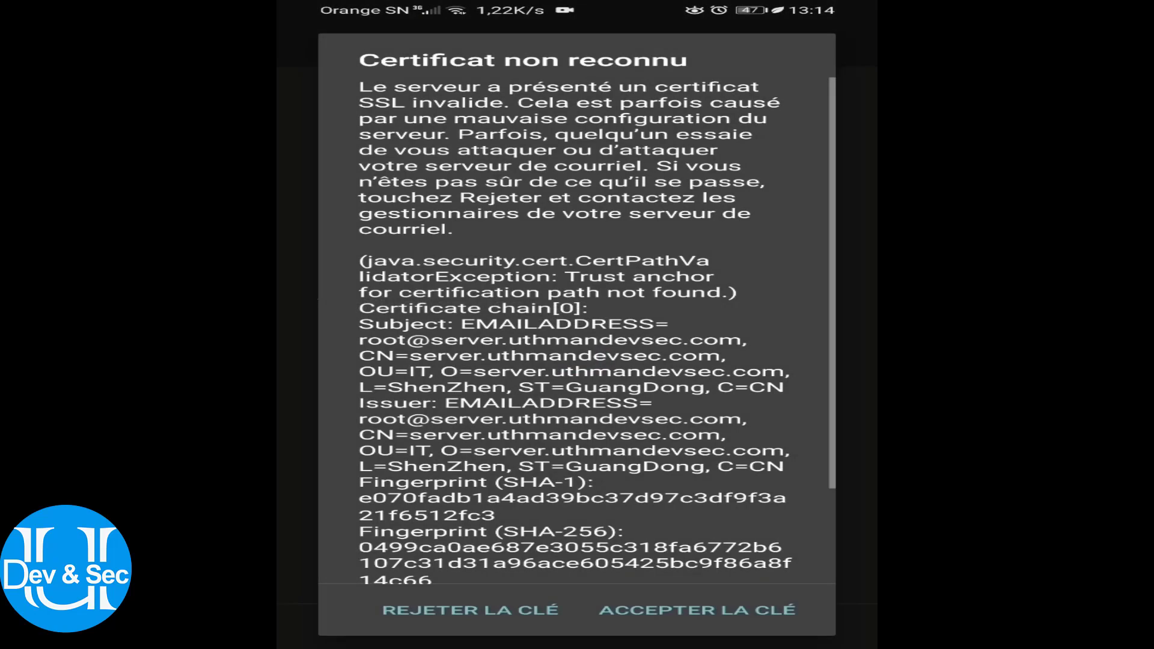
{"action": "left_click", "coordinate": [728, 612]}
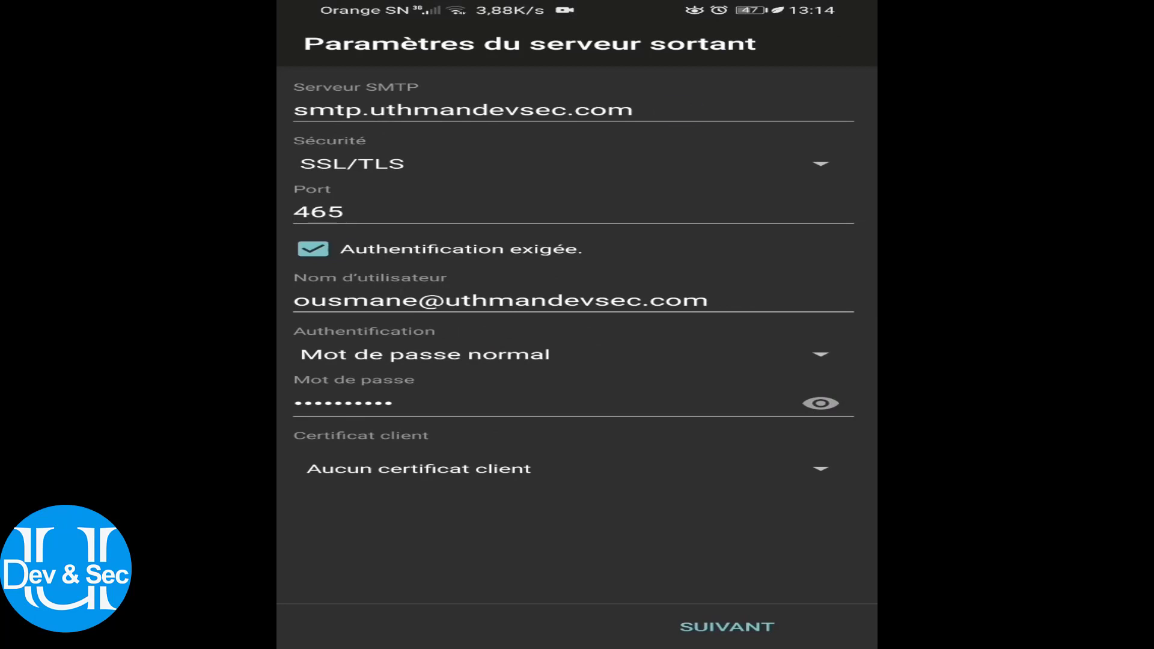
Set the SMTP server to 192.168.1.254, submit, and accept its certificate
{"action": "left_click", "coordinate": [634, 109]}
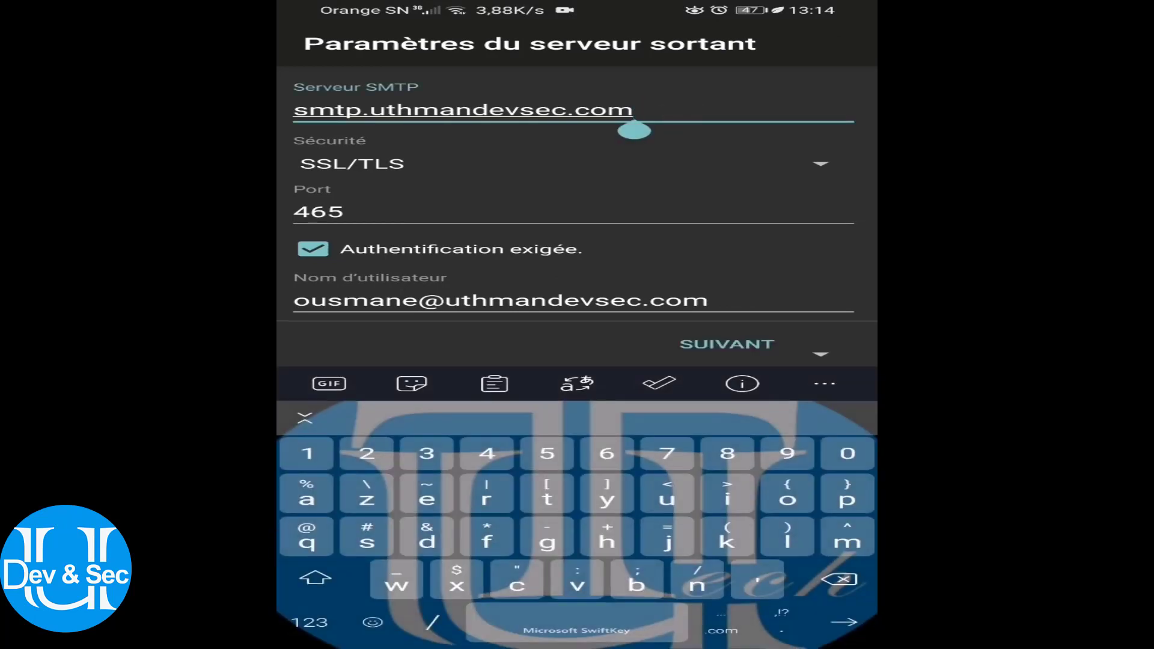
{"action": "key", "text": "BackSpace"}
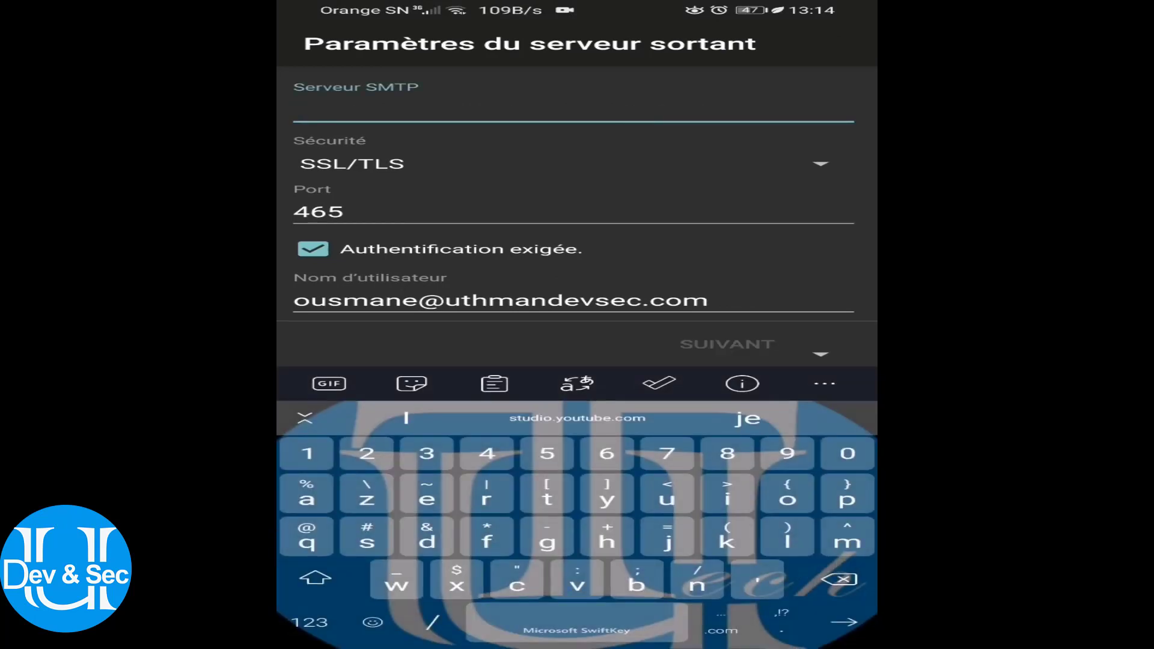
{"action": "type", "text": "192.1"}
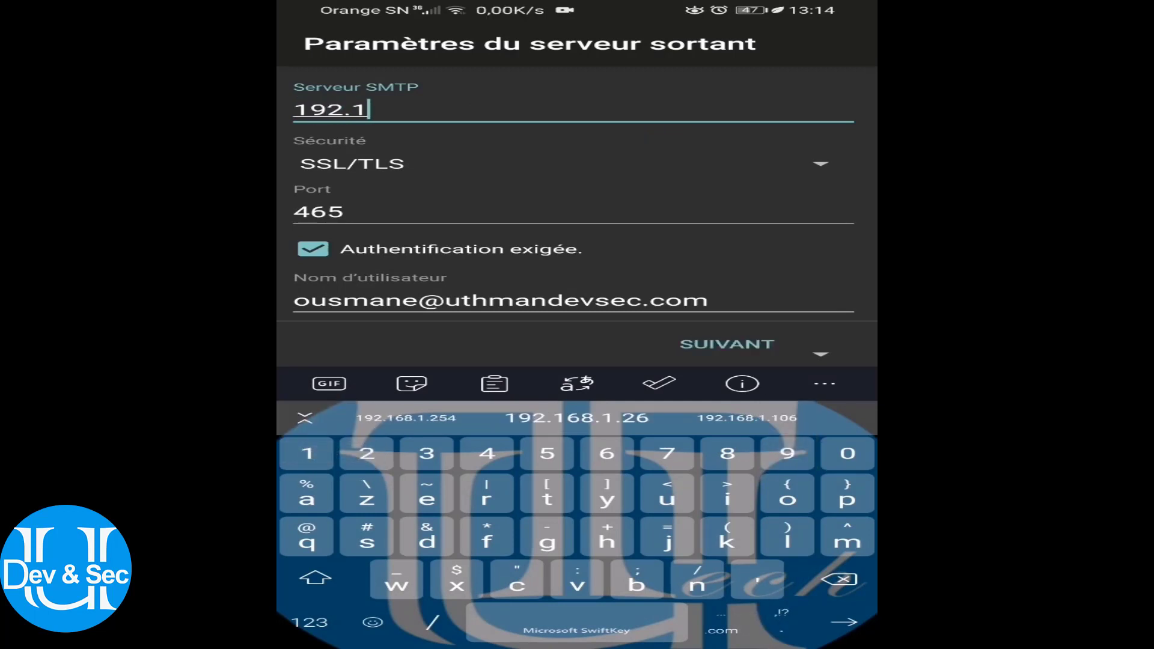
{"action": "type", "text": "68.1.2"}
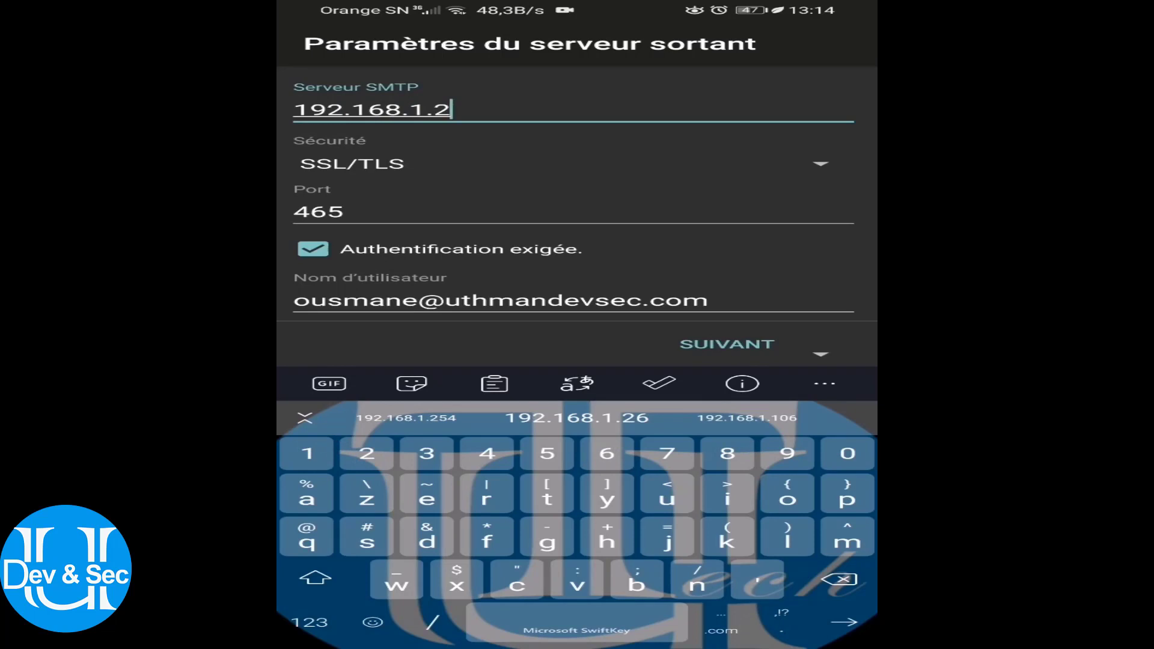
{"action": "type", "text": "54"}
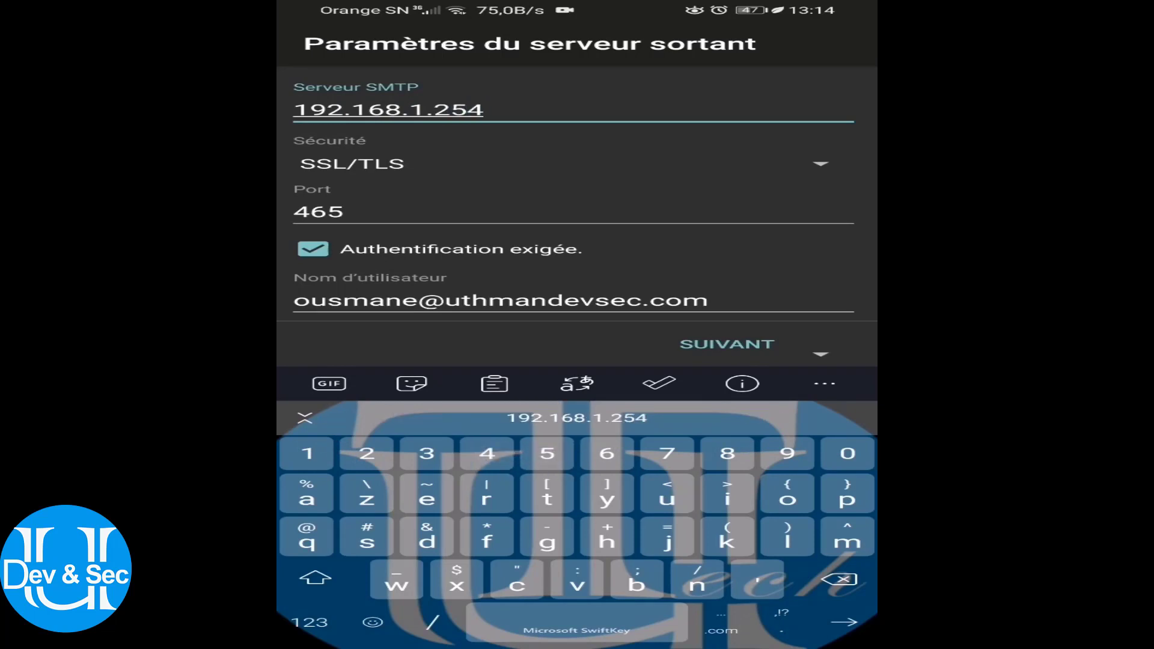
{"action": "scroll", "coordinate": [577, 216], "scroll_direction": "down", "scroll_amount": 3}
{"action": "key", "text": "Escape"}
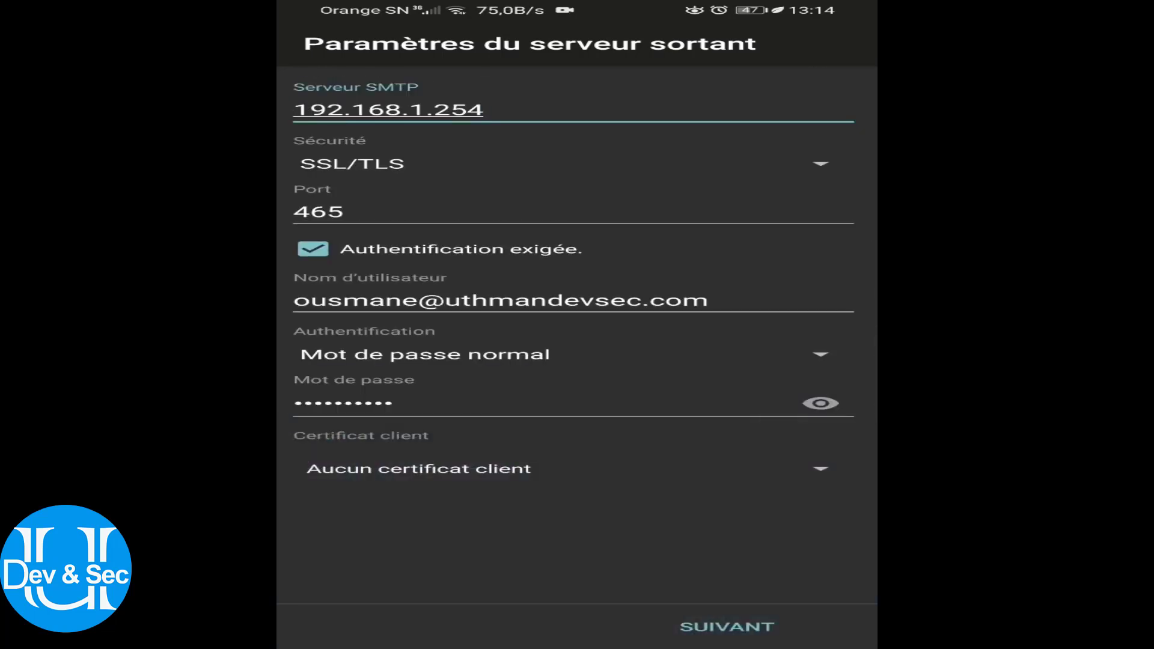
{"action": "left_click", "coordinate": [748, 626]}
{"action": "left_click", "coordinate": [698, 610]}
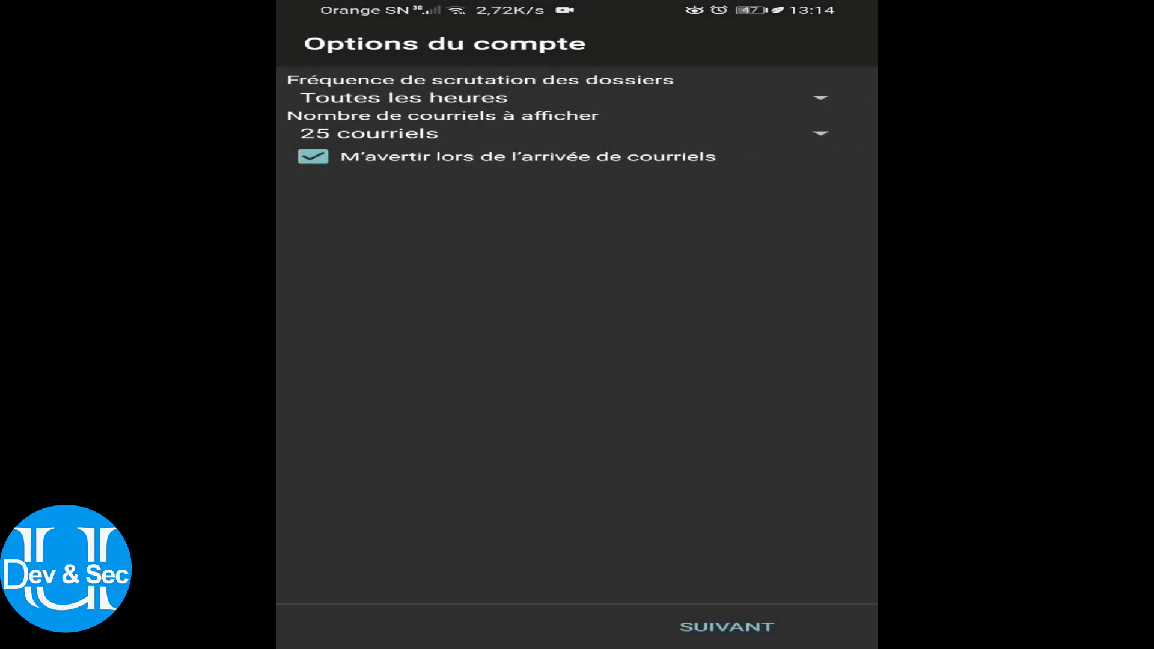
Keep default account options, enter the sender's display name, and finish with TERMINÉ
{"action": "left_click", "coordinate": [727, 627]}
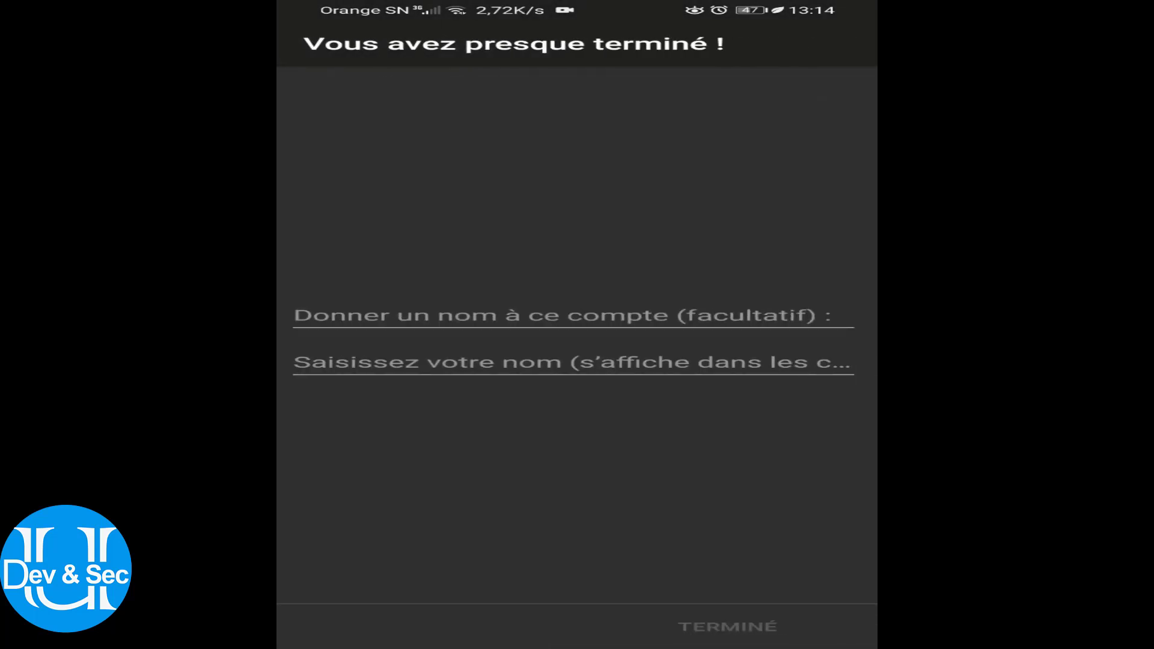
{"action": "left_click", "coordinate": [410, 315]}
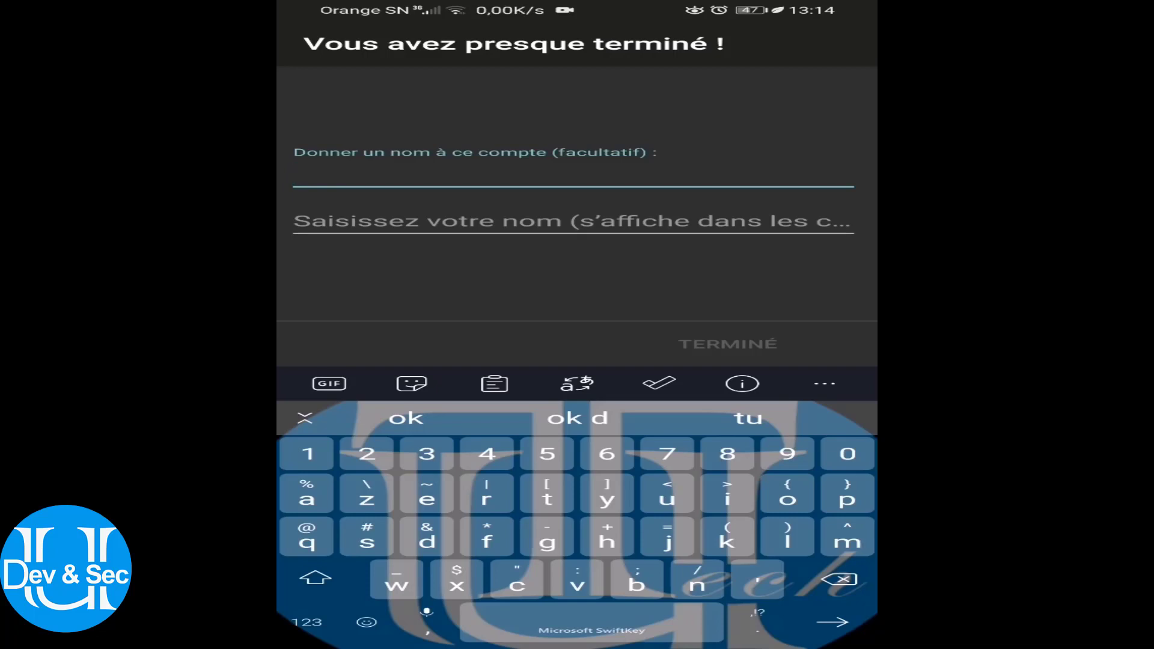
{"action": "left_click", "coordinate": [373, 222]}
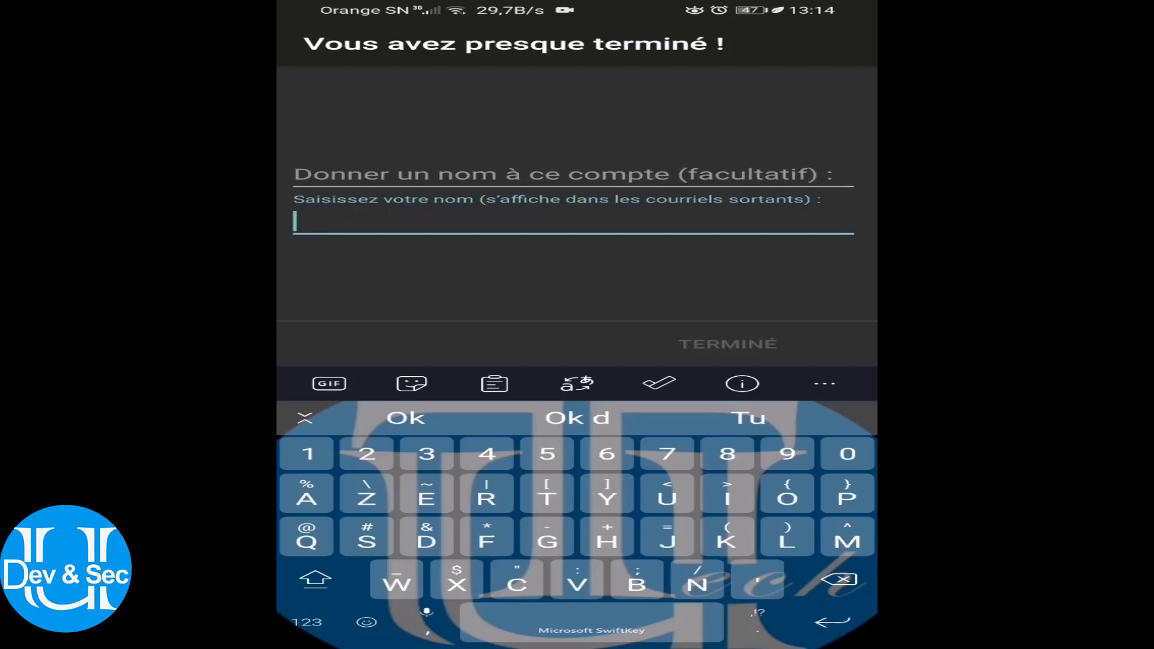
{"action": "type", "text": "UTJ"}
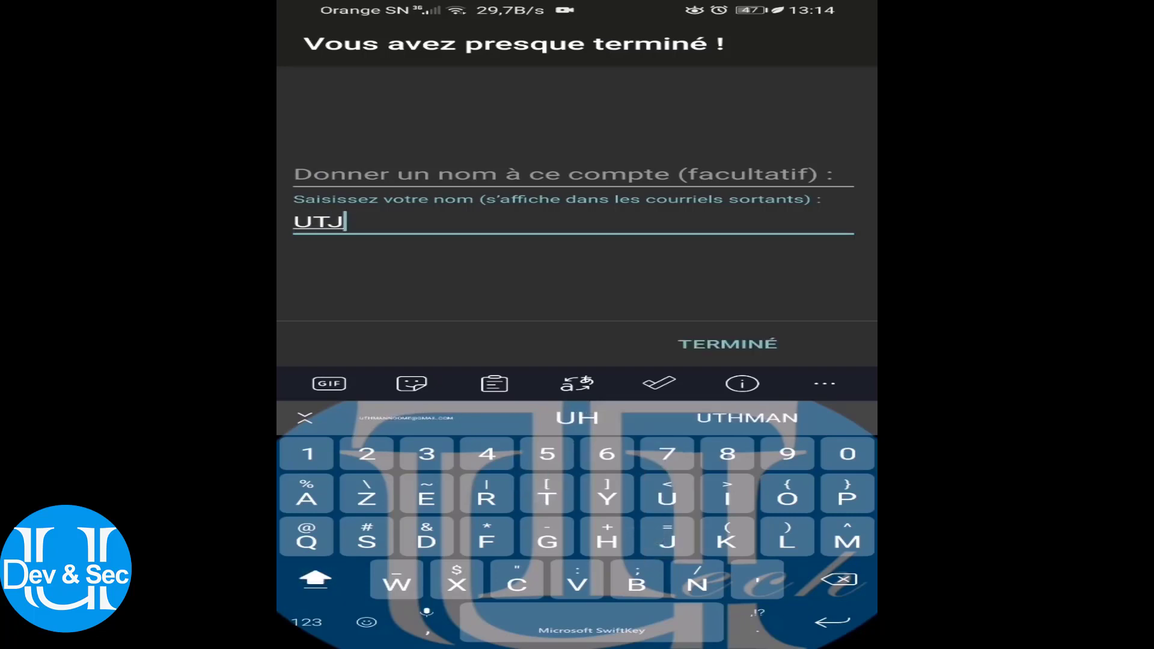
{"action": "key", "text": "BackSpace"}
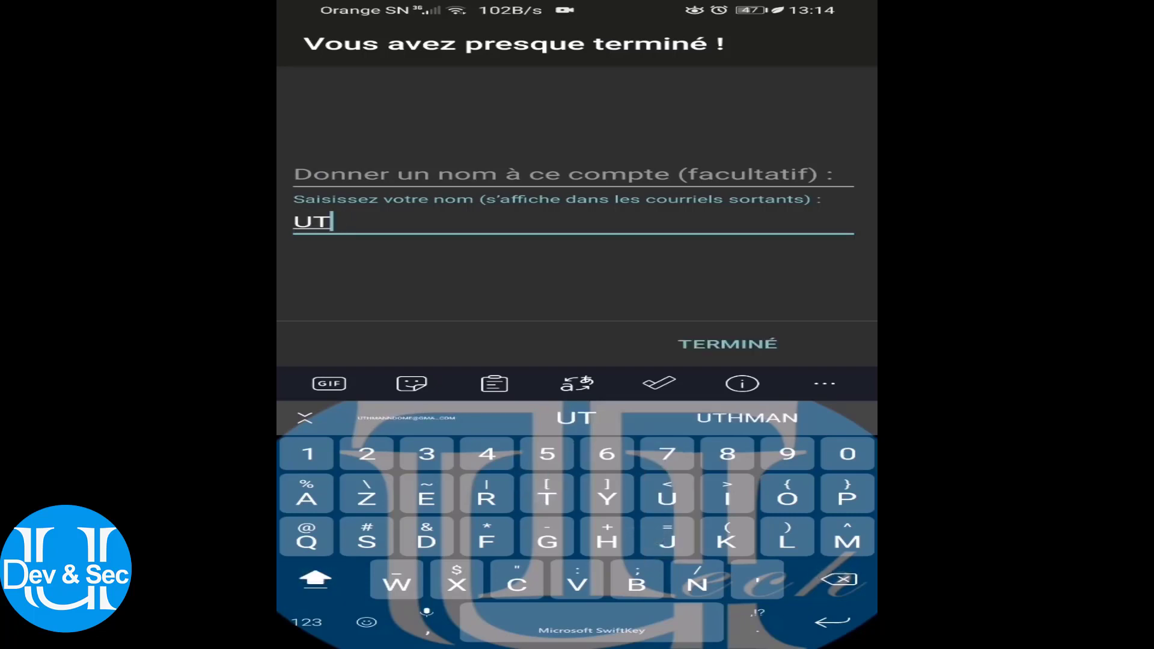
{"action": "key", "text": "BackSpace"}
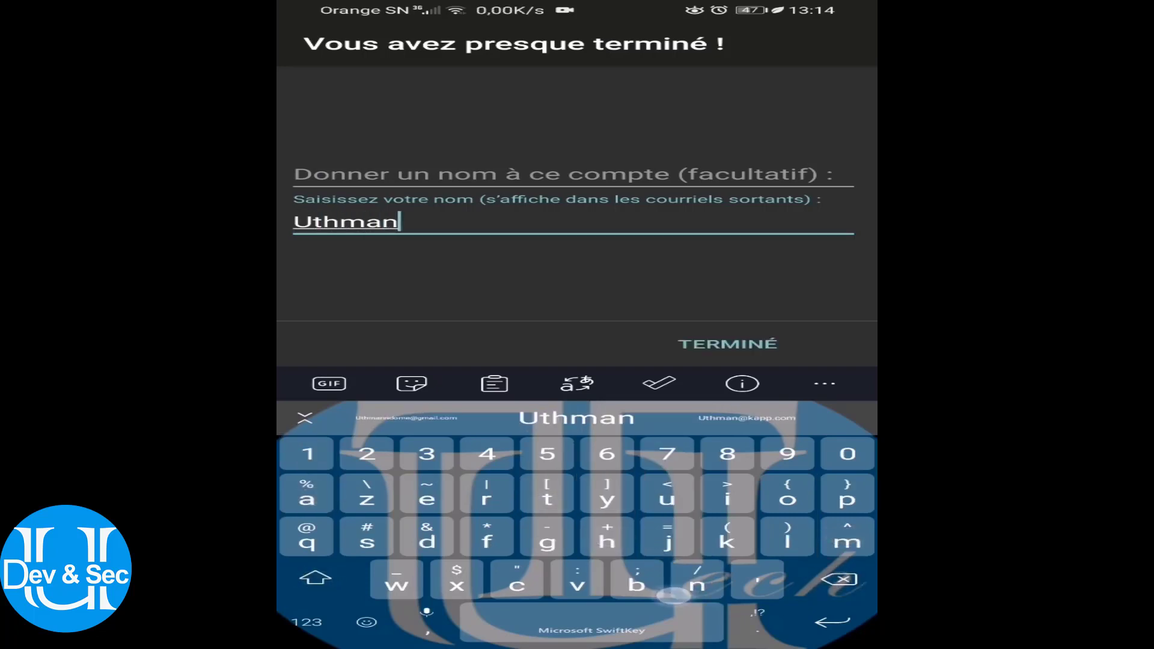
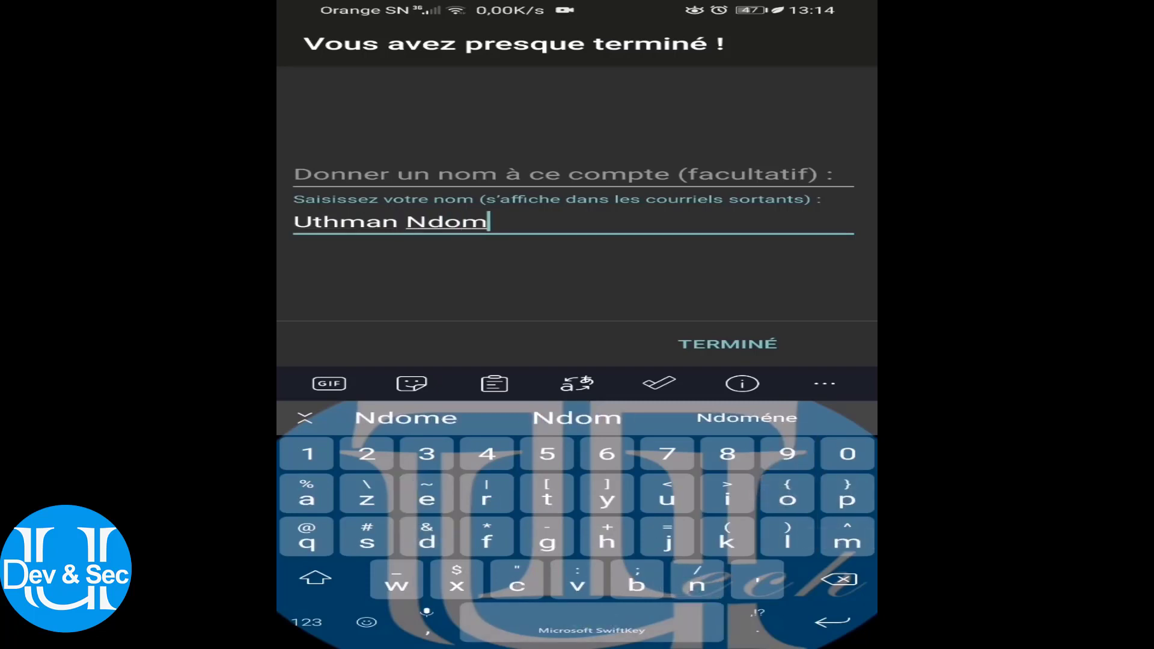
{"action": "left_click", "coordinate": [728, 344]}
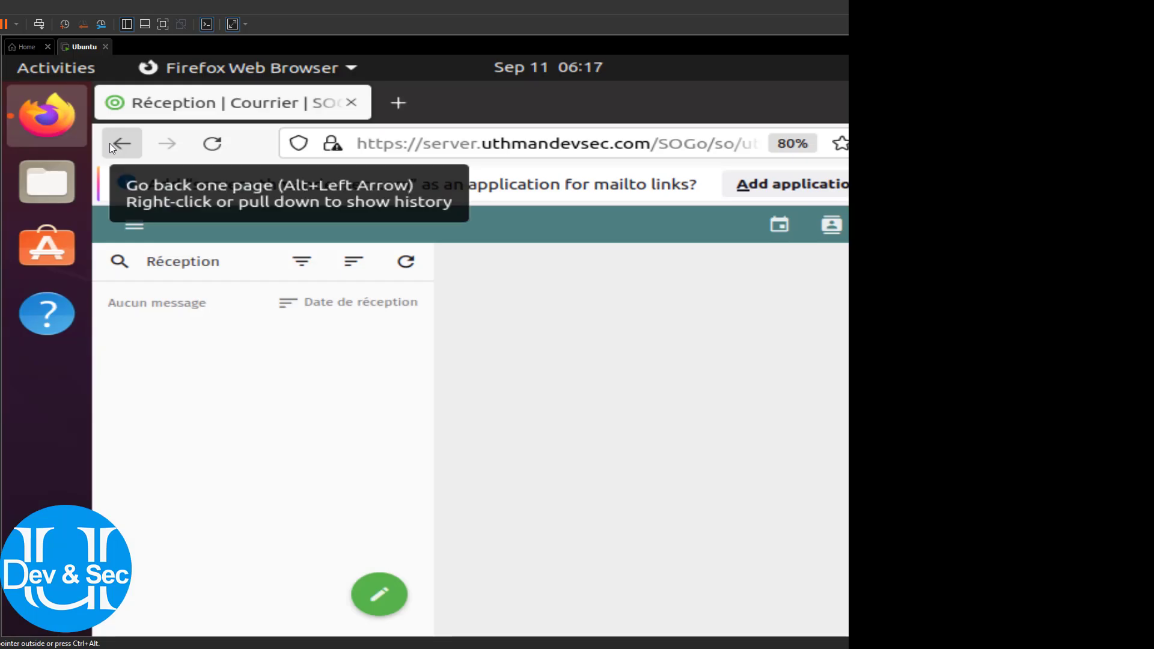
Visit the empty personal address book, then switch to the Agenda calendar
{"action": "left_click", "coordinate": [832, 229]}
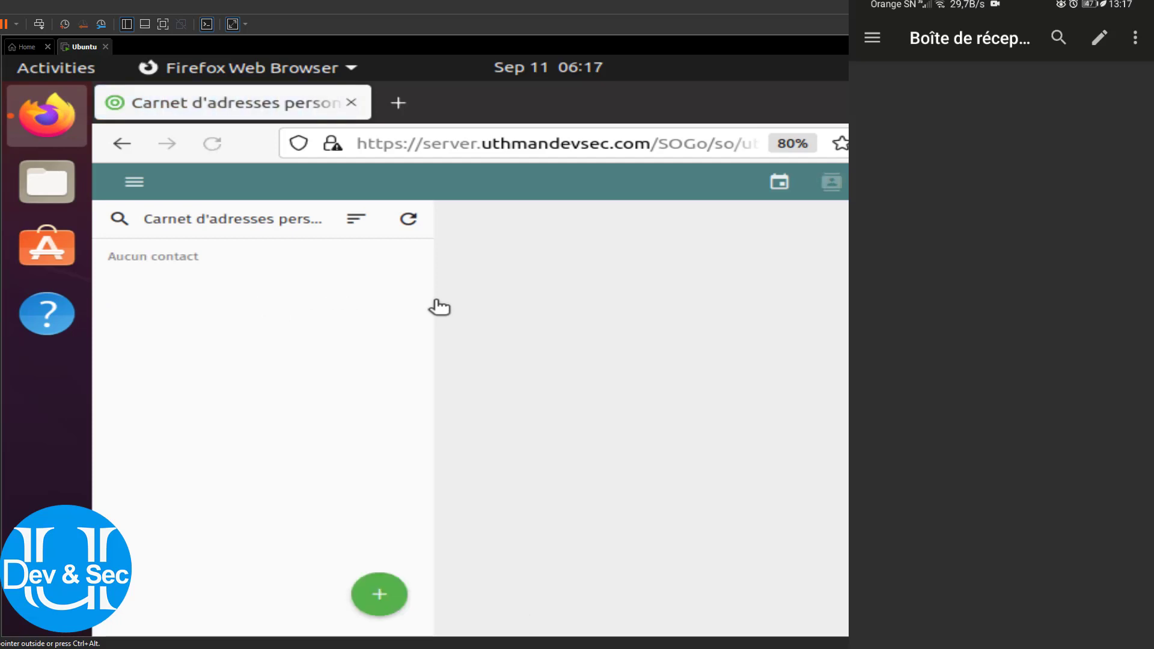
{"action": "left_click", "coordinate": [382, 594]}
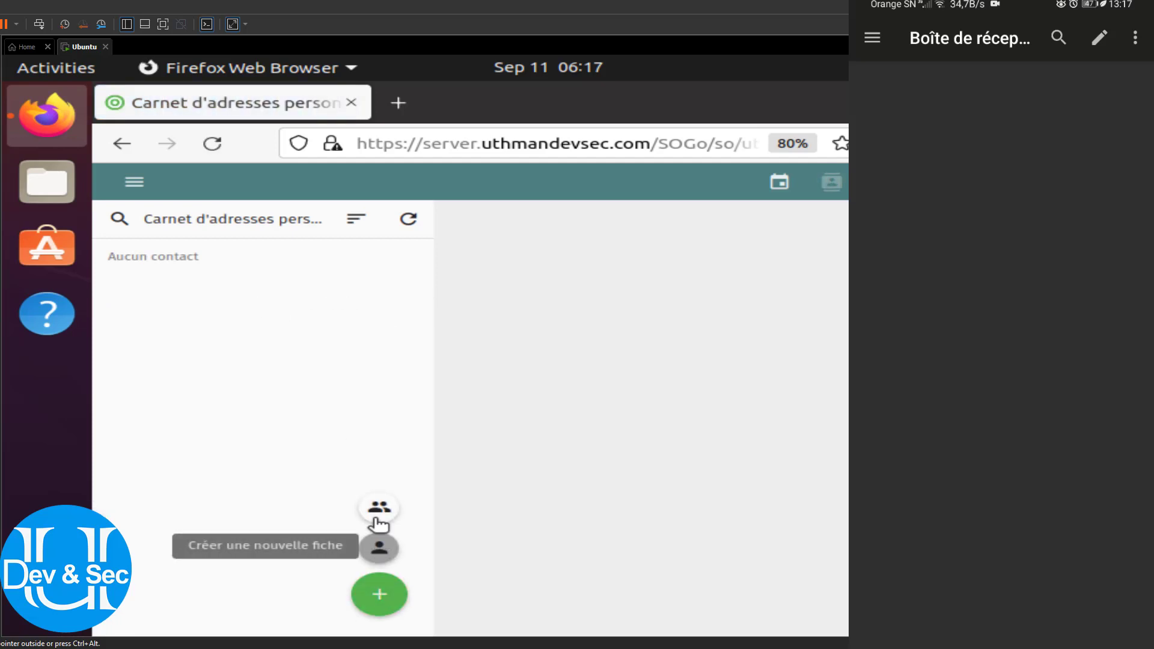
{"action": "left_click", "coordinate": [777, 187]}
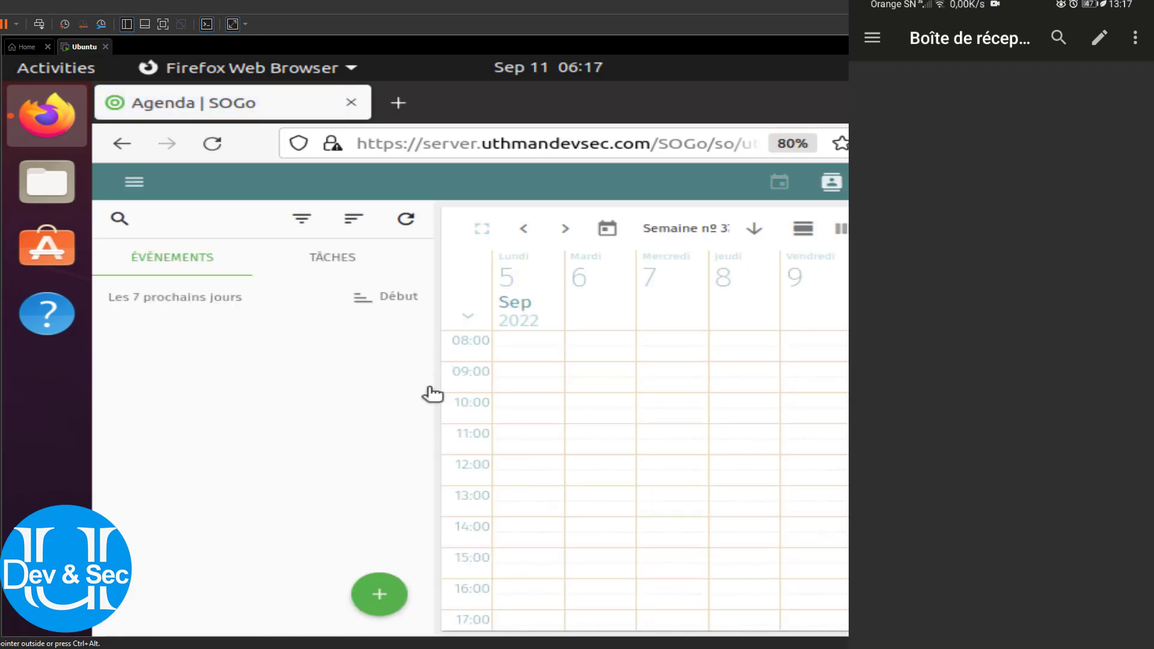
{"action": "left_click", "coordinate": [380, 595]}
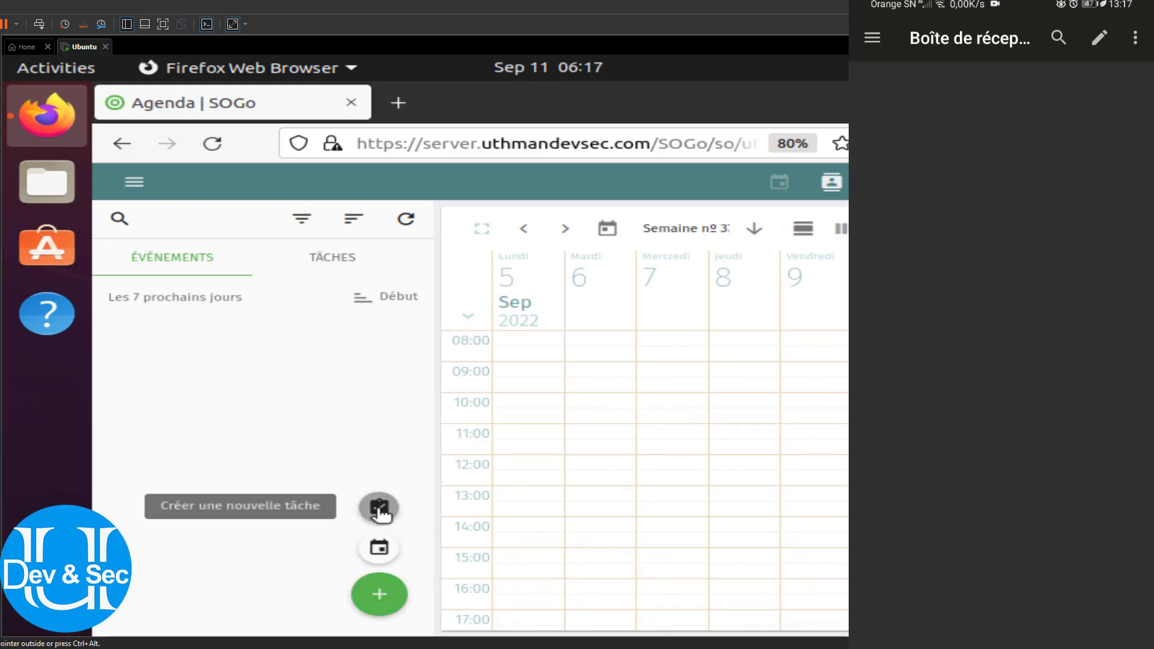
{"action": "left_click", "coordinate": [379, 560]}
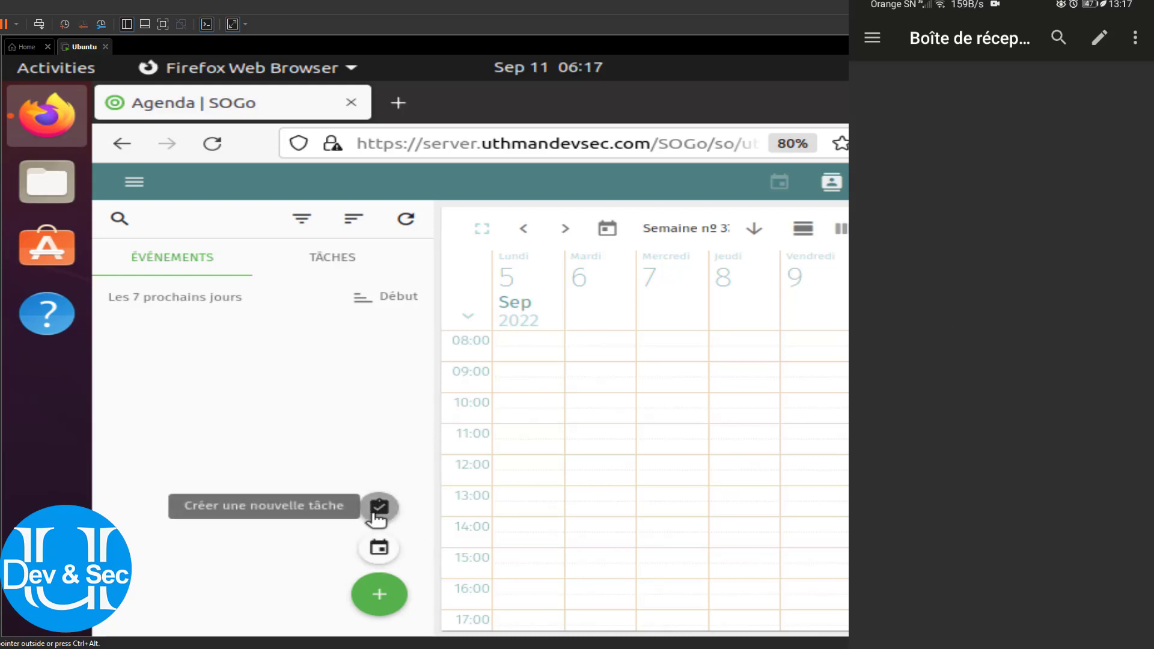
{"action": "left_click", "coordinate": [946, 293]}
{"action": "left_click", "coordinate": [192, 264]}
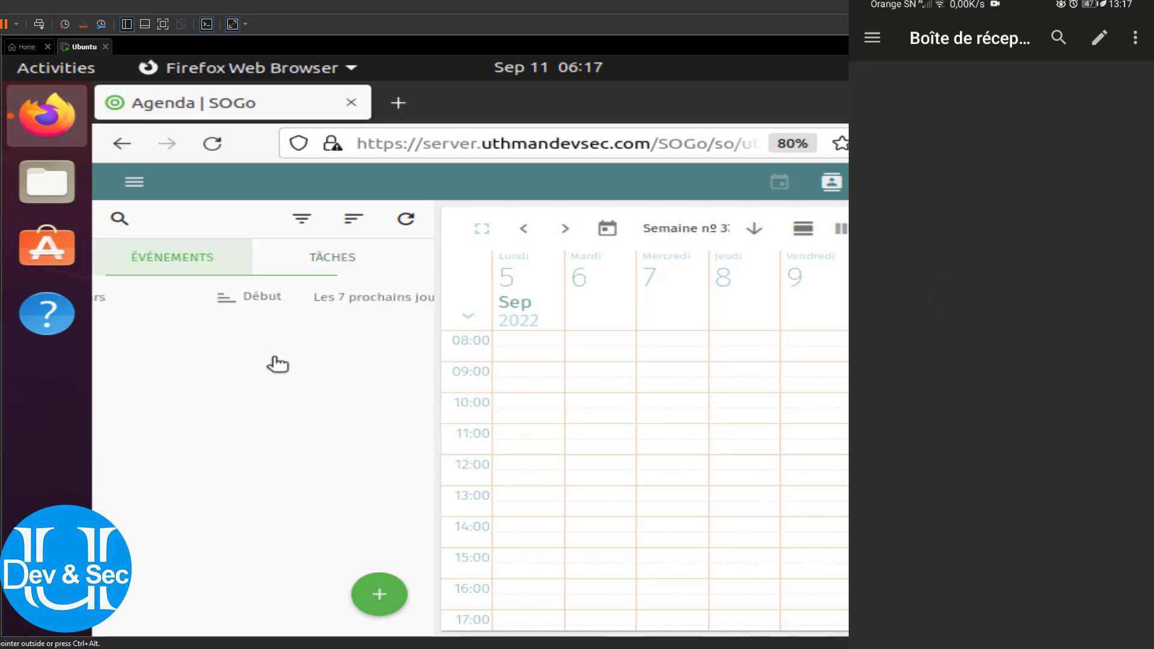
{"action": "mouse_move", "coordinate": [380, 598]}
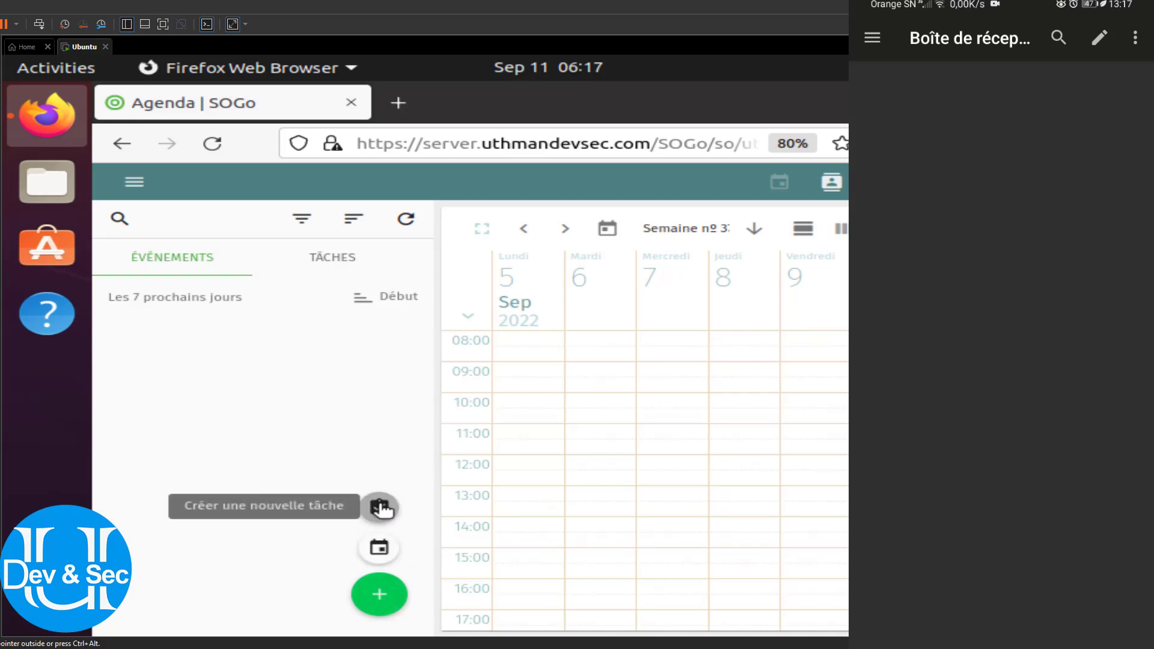
{"action": "left_click", "coordinate": [381, 553]}
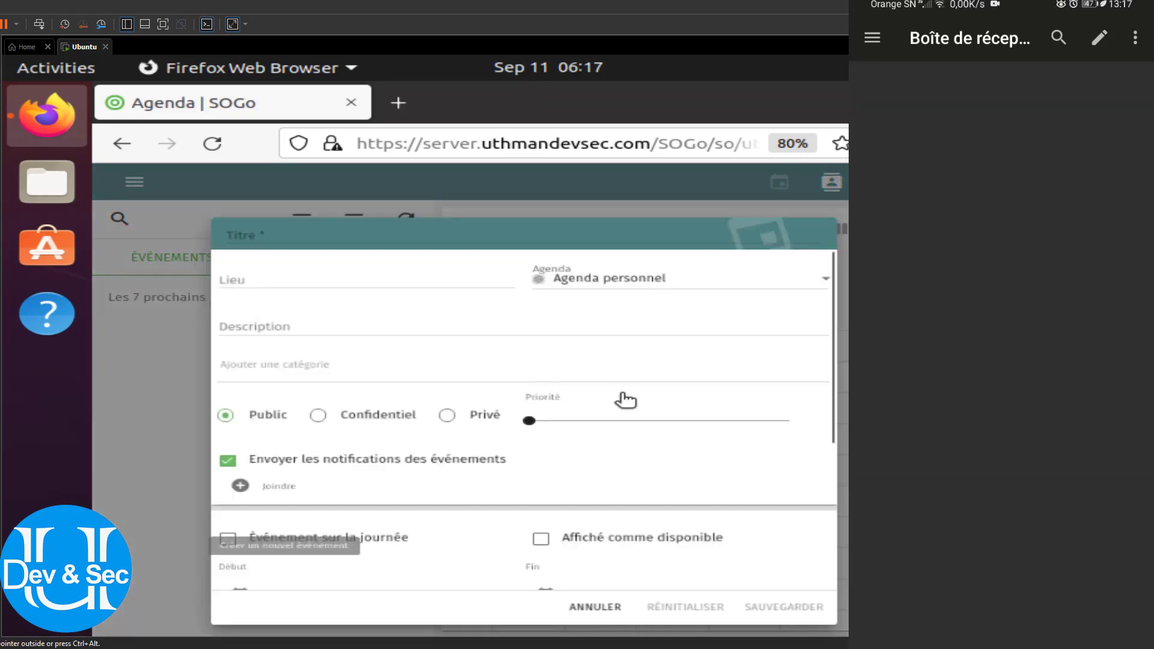
{"action": "scroll", "coordinate": [330, 404], "scroll_direction": "down", "scroll_amount": 2}
{"action": "scroll", "coordinate": [304, 354], "scroll_direction": "up", "scroll_amount": 2}
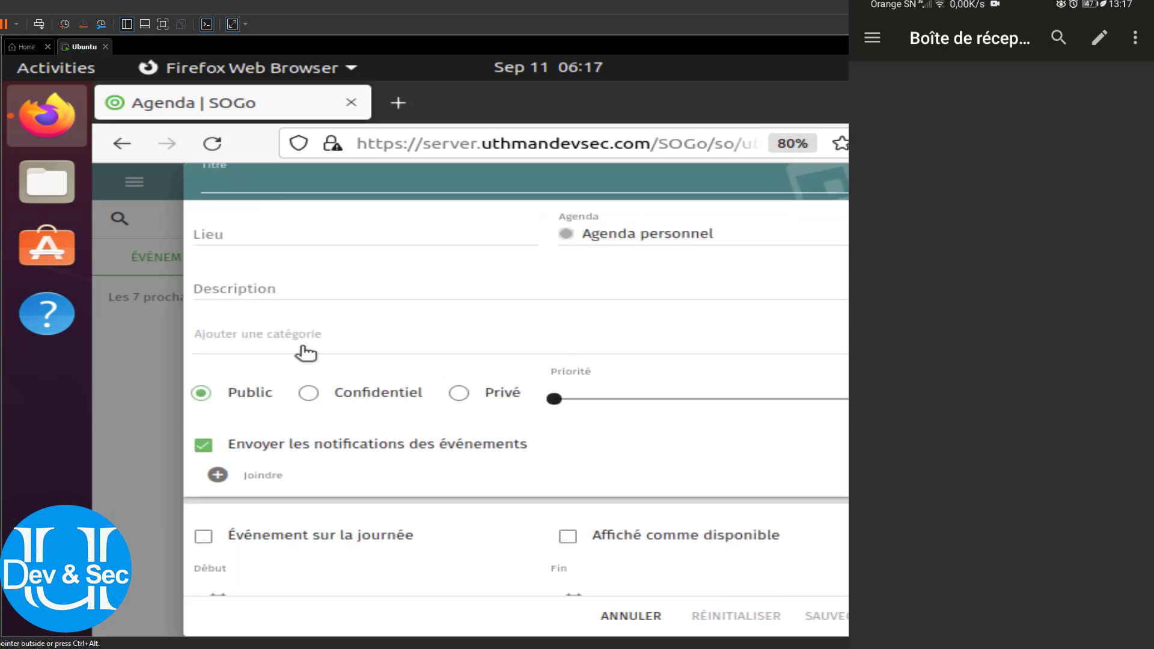
{"action": "scroll", "coordinate": [355, 316], "scroll_direction": "down", "scroll_amount": 4}
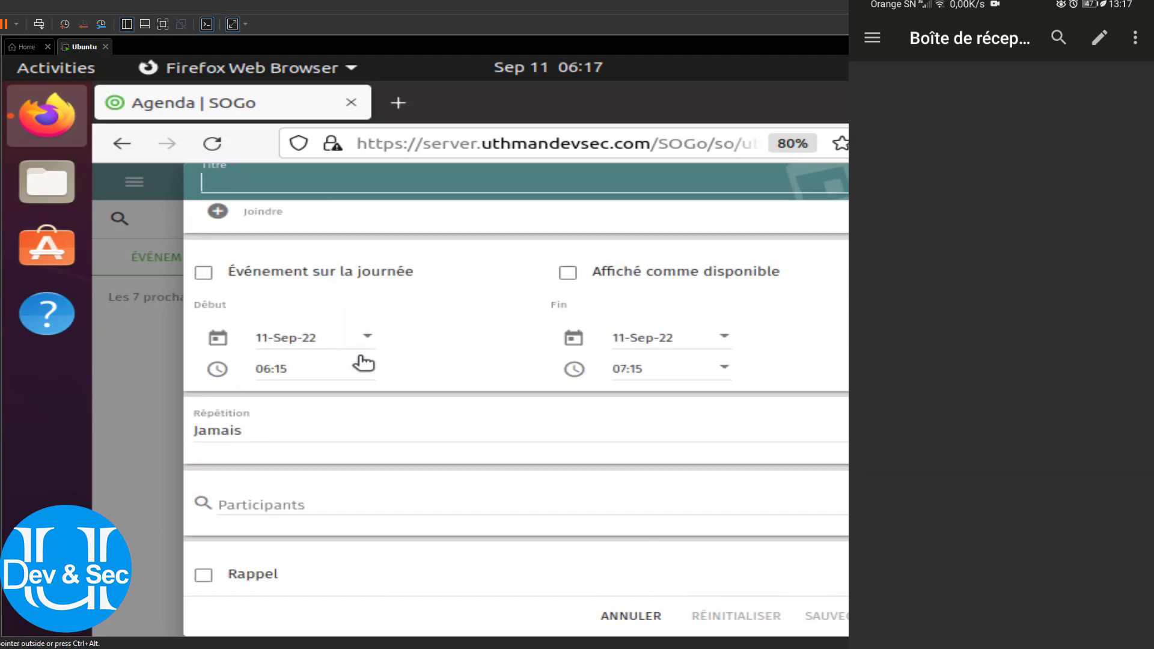
{"action": "left_click", "coordinate": [633, 616]}
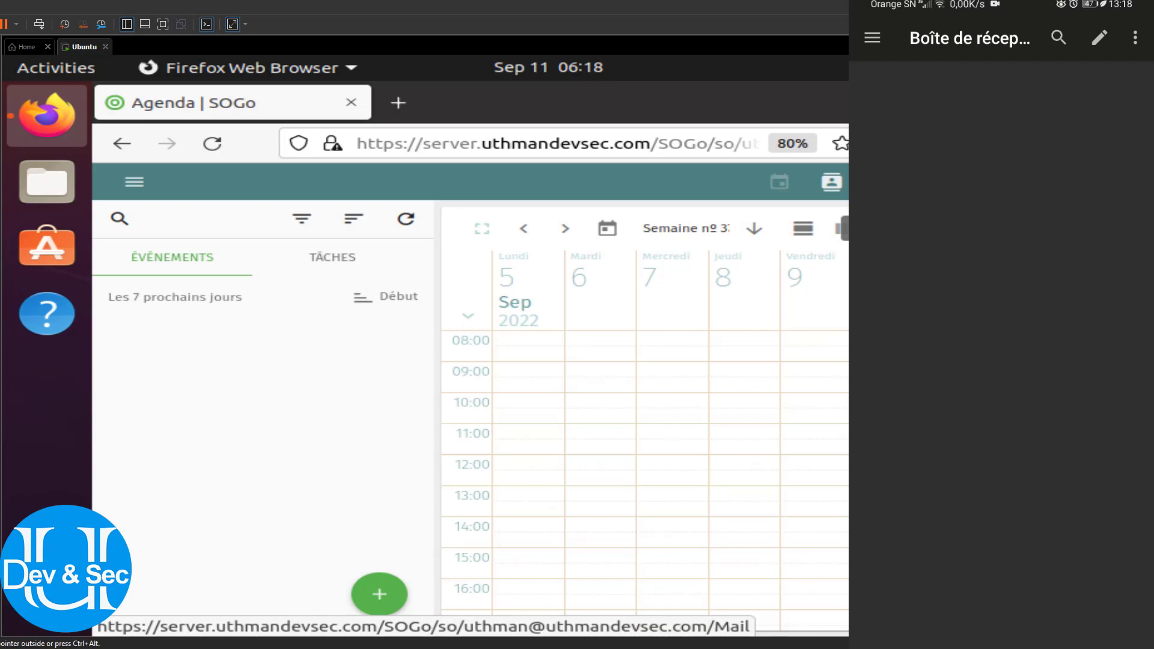
Open the Courrier inbox and start a new message in a separate window
{"action": "left_click", "coordinate": [831, 181]}
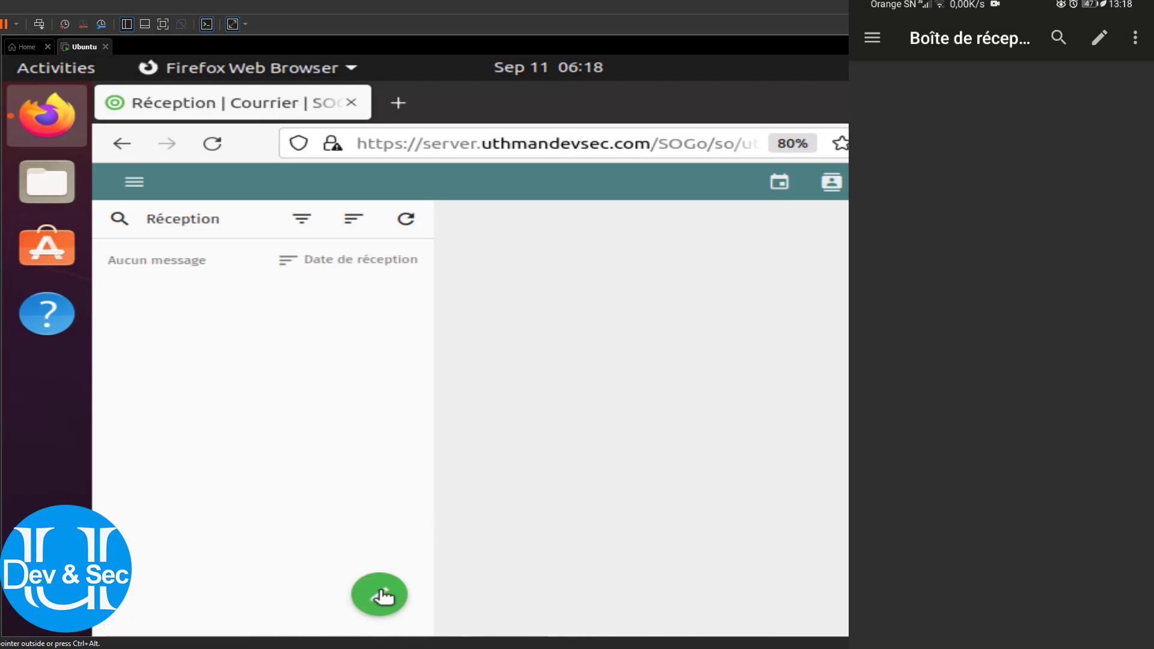
{"action": "mouse_move", "coordinate": [382, 597]}
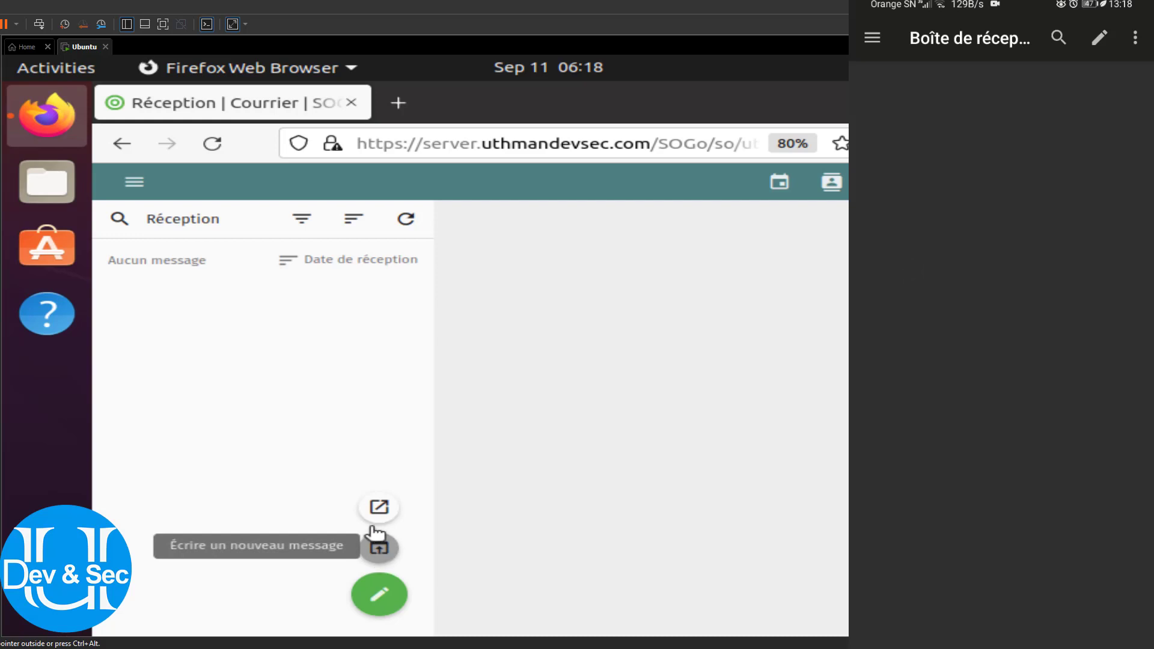
{"action": "left_click", "coordinate": [386, 508]}
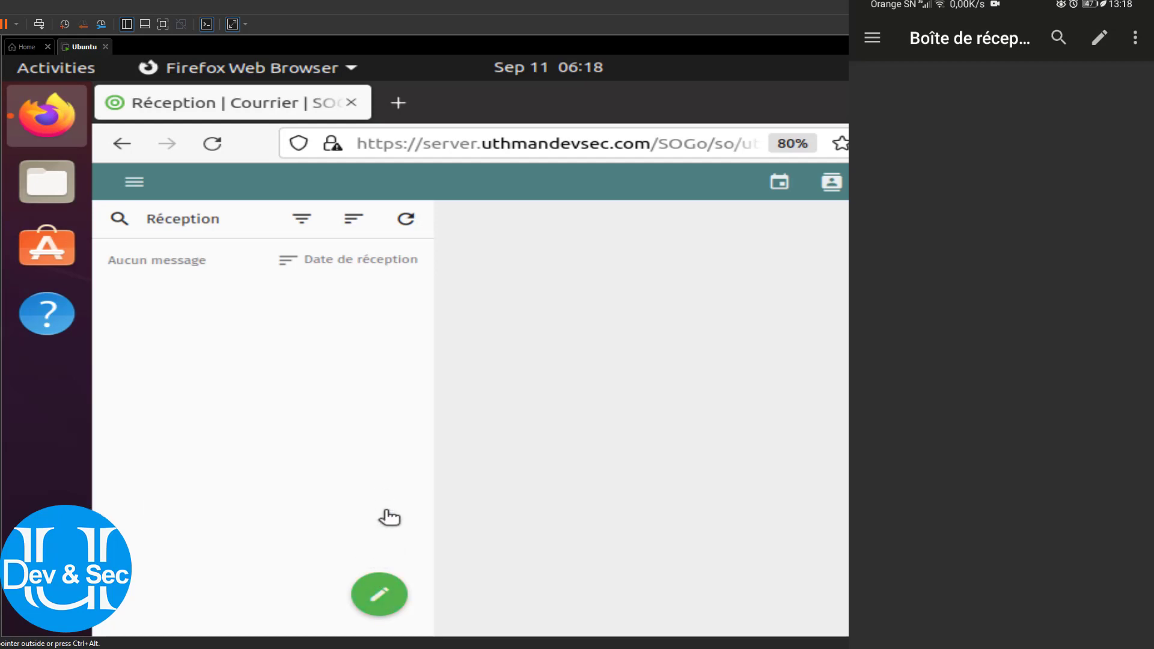
{"action": "mouse_move", "coordinate": [379, 592]}
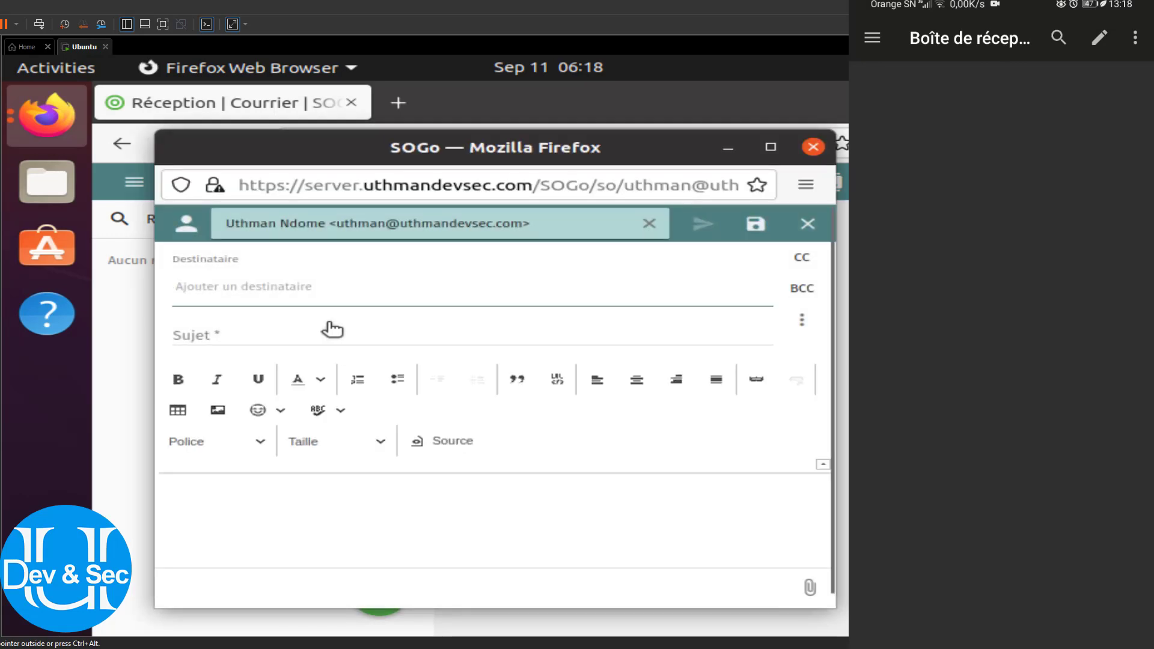
Address the message to the other domain user and enter subject "test"
{"action": "type", "text": "ou"}
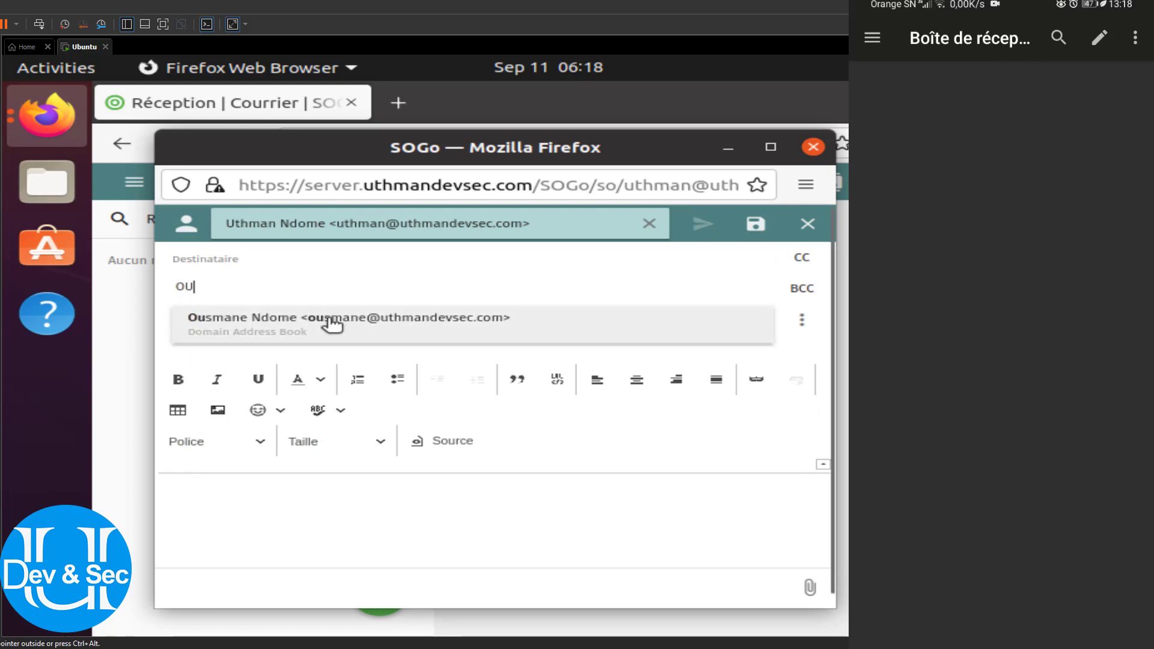
{"action": "left_click", "coordinate": [330, 319]}
{"action": "left_click", "coordinate": [310, 344]}
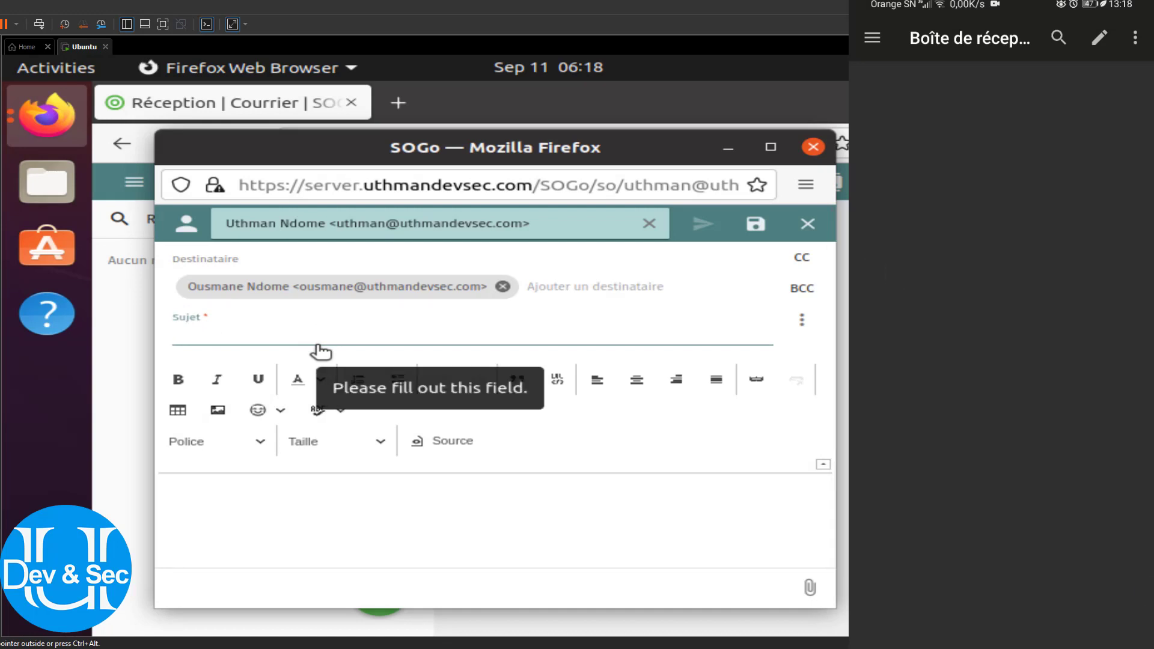
{"action": "type", "text": "test"}
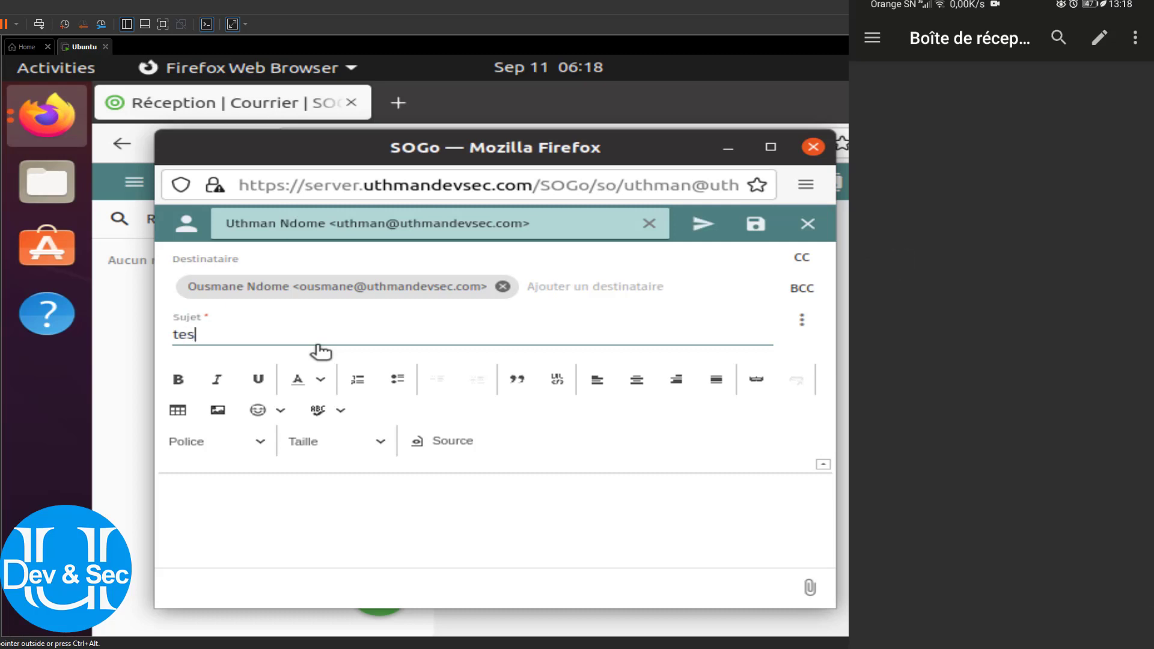
Insert an image into the body, browsing the computer for the file
{"action": "left_click", "coordinate": [282, 514]}
{"action": "scroll", "coordinate": [282, 514], "scroll_direction": "down", "scroll_amount": 3}
{"action": "scroll", "coordinate": [283, 513], "scroll_direction": "up", "scroll_amount": 2}
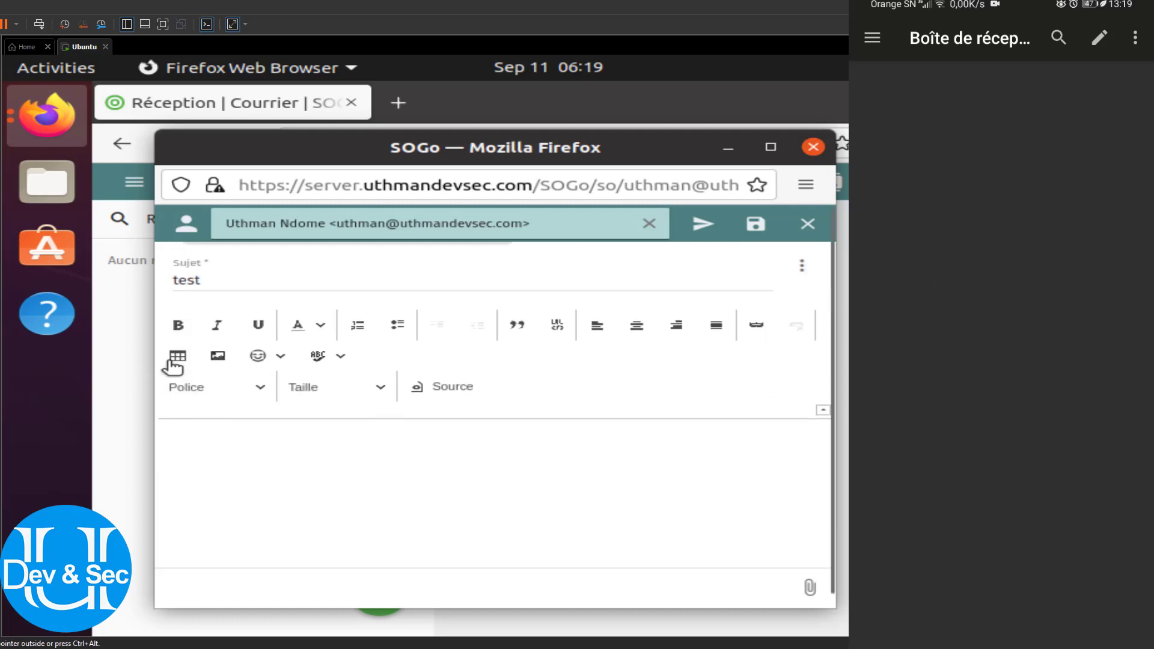
{"action": "left_click", "coordinate": [217, 356]}
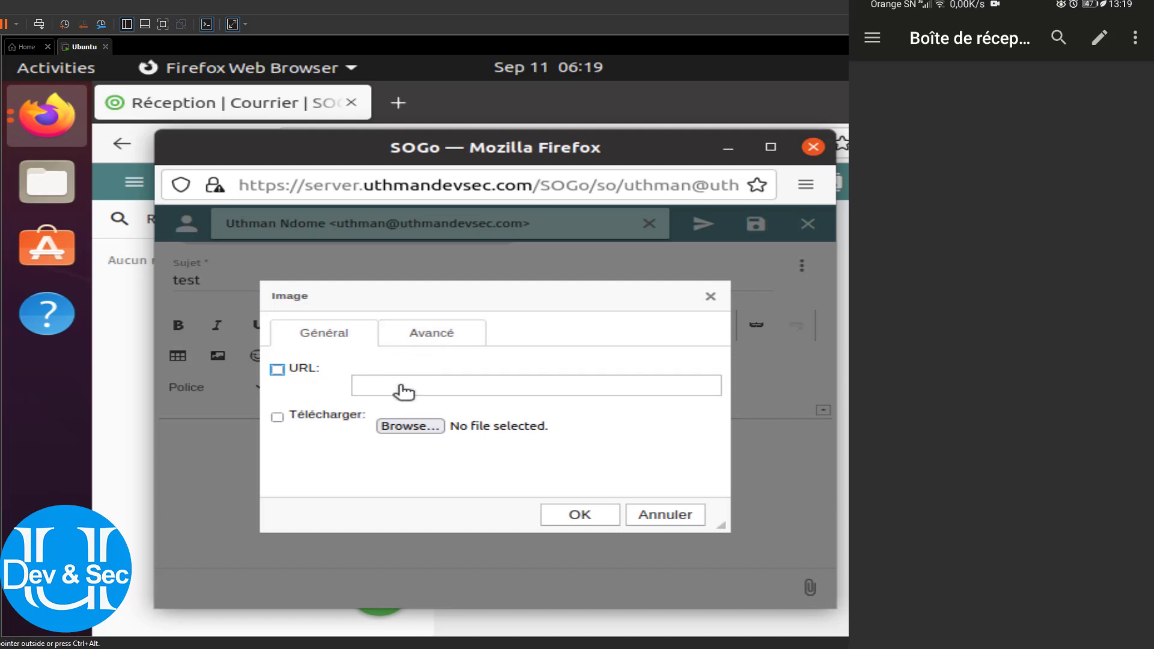
{"action": "left_click", "coordinate": [405, 428]}
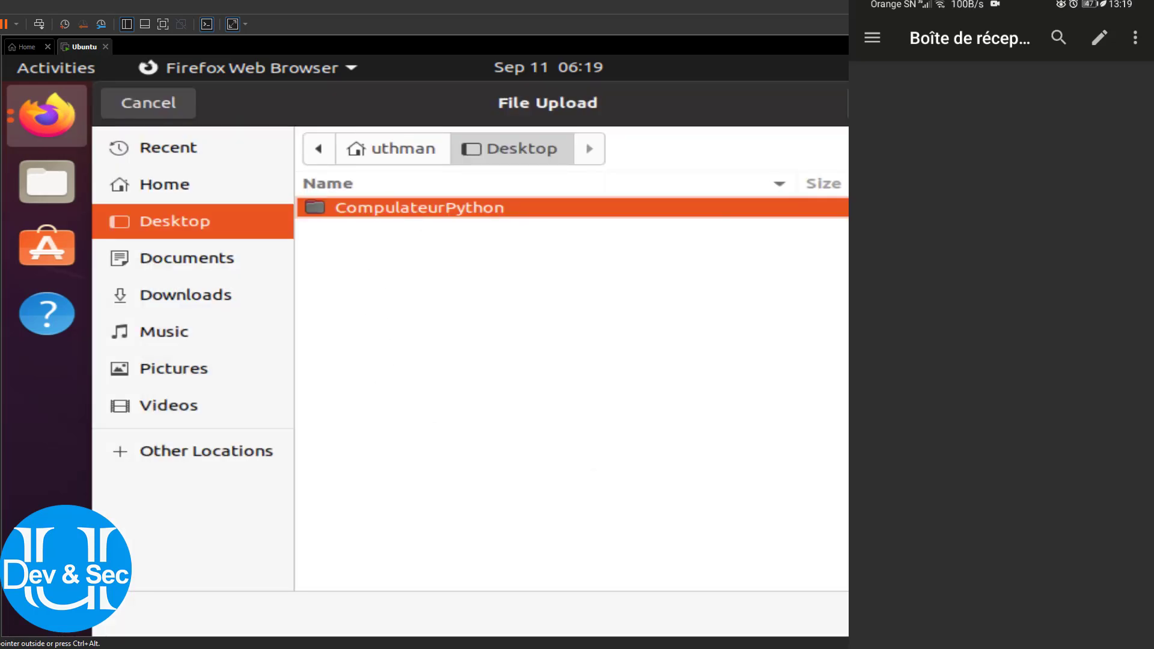
Dismiss the pending file and image dialogs and type 'test' into the message body
{"action": "left_click", "coordinate": [142, 104]}
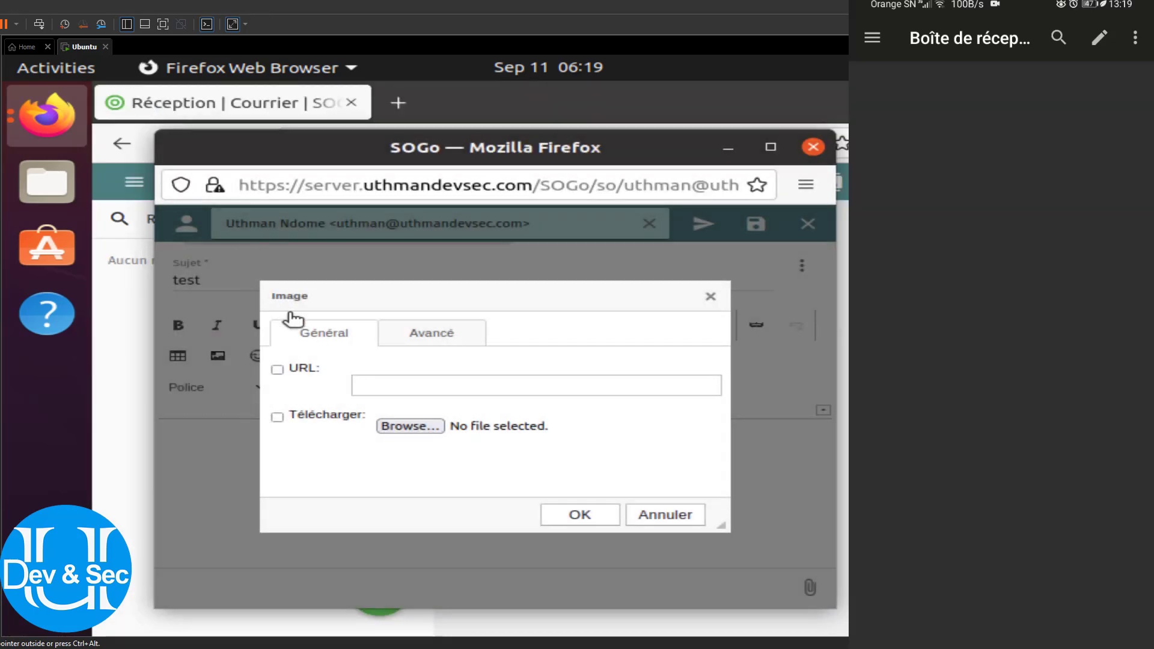
{"action": "left_click", "coordinate": [664, 514]}
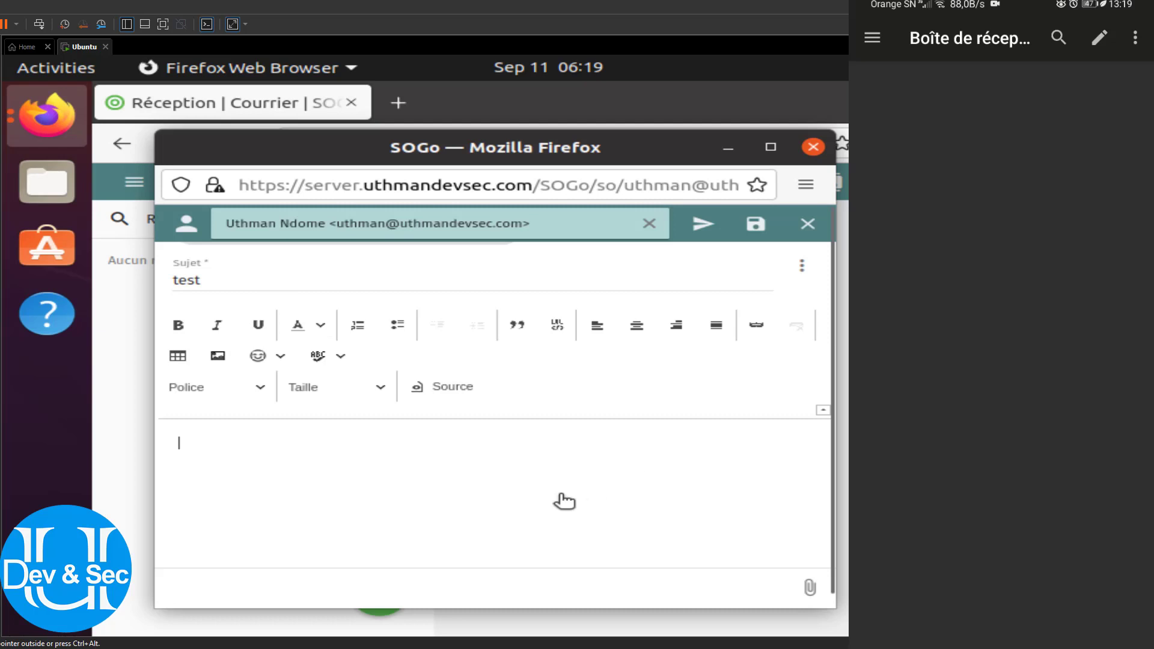
{"action": "scroll", "coordinate": [564, 501], "scroll_direction": "up", "scroll_amount": 1}
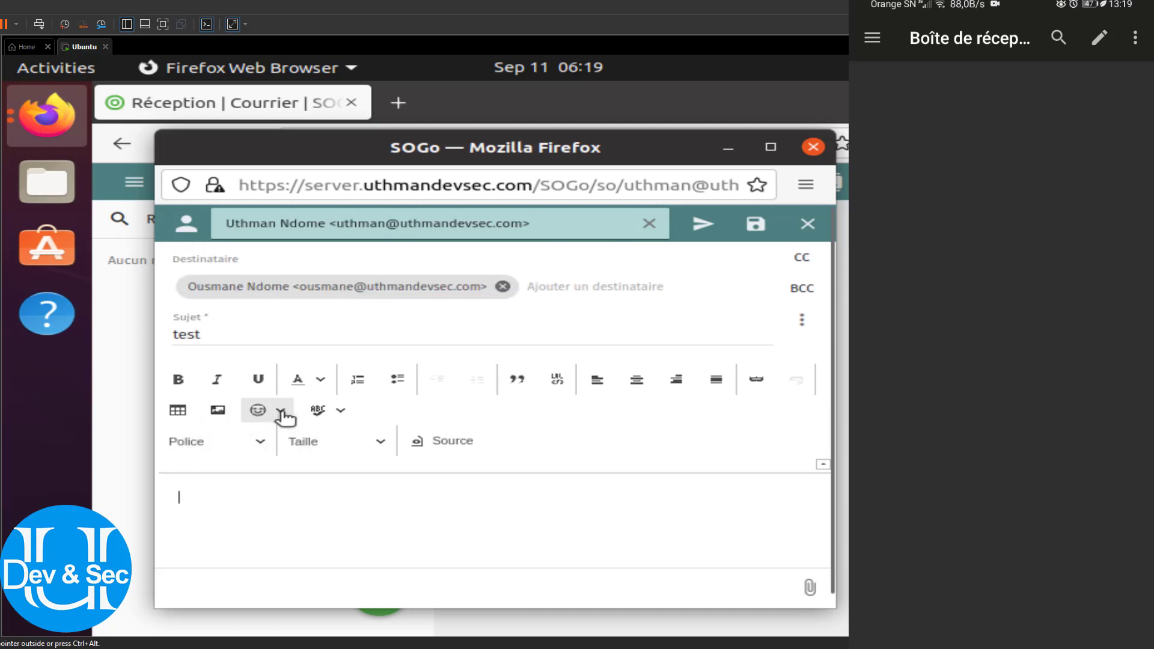
{"action": "left_click", "coordinate": [240, 515]}
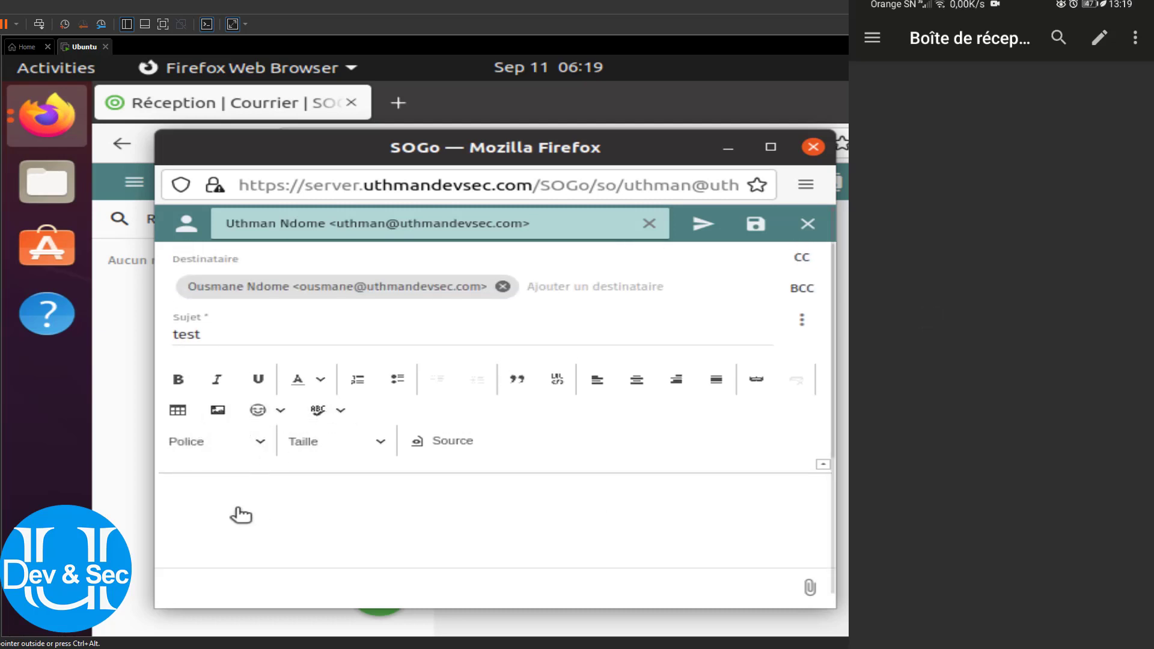
{"action": "type", "text": "test"}
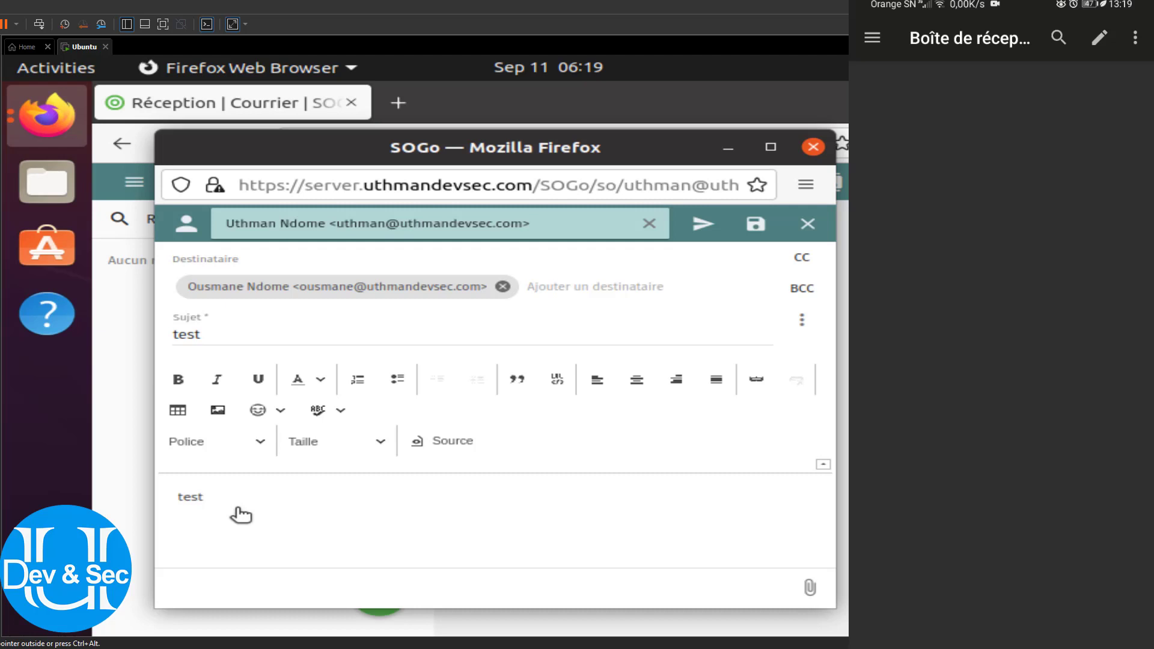
Attach hello.py from the Desktop's CompulateurPython folder to the message
{"action": "left_click", "coordinate": [812, 592]}
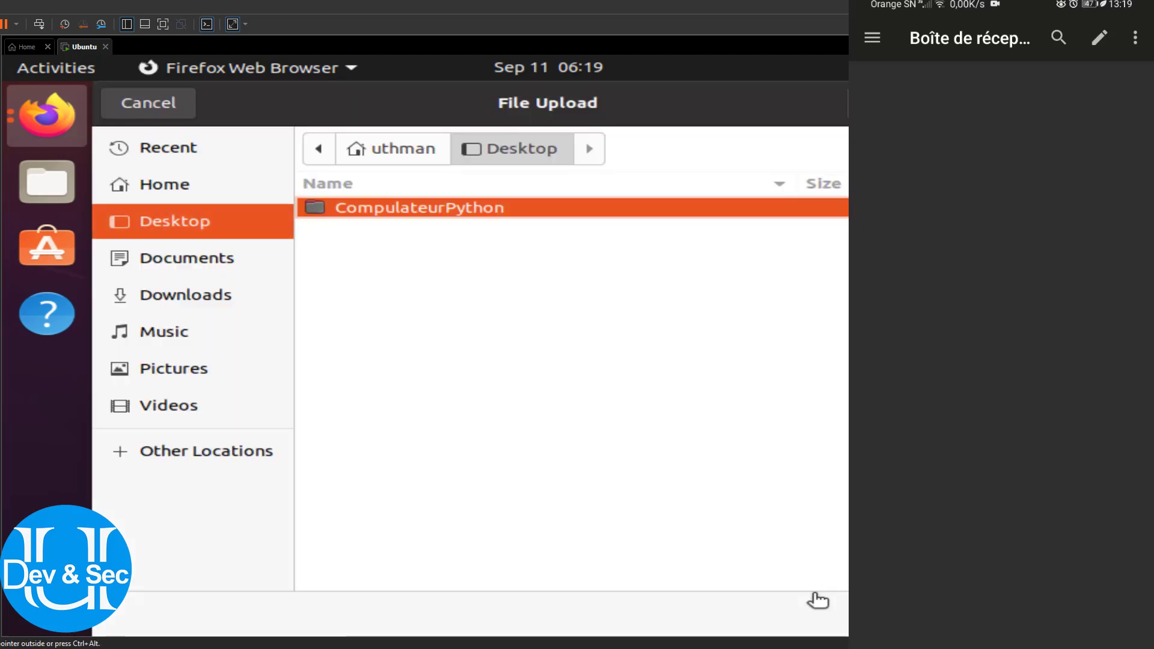
{"action": "double_click", "coordinate": [385, 210]}
{"action": "left_click", "coordinate": [364, 233]}
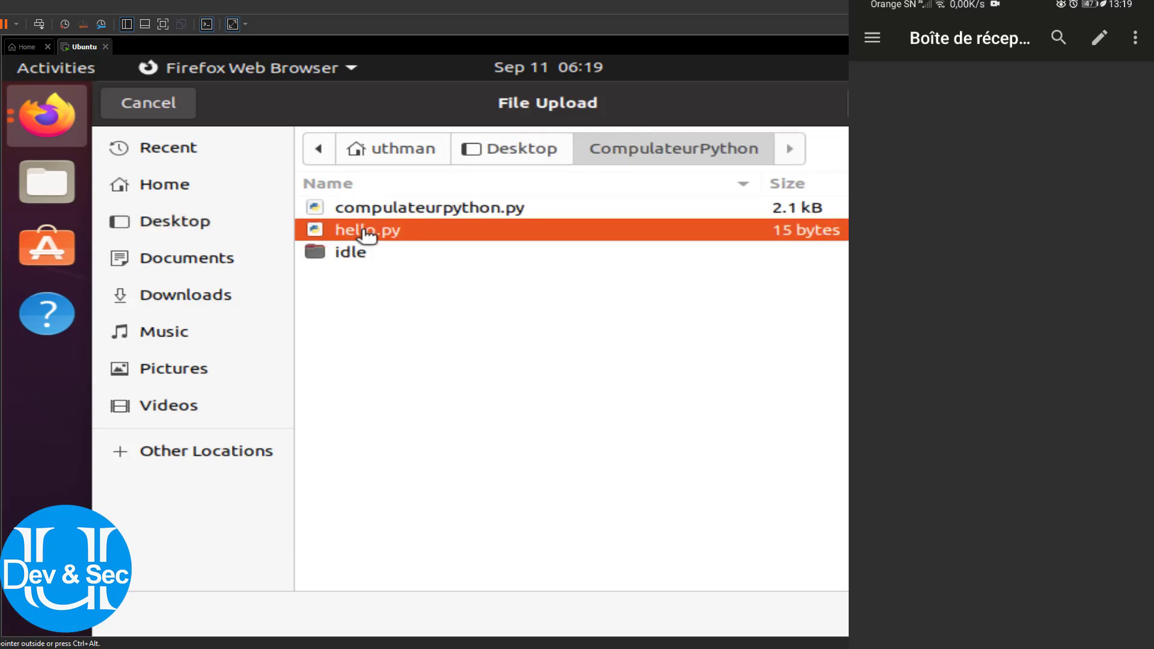
{"action": "double_click", "coordinate": [366, 235]}
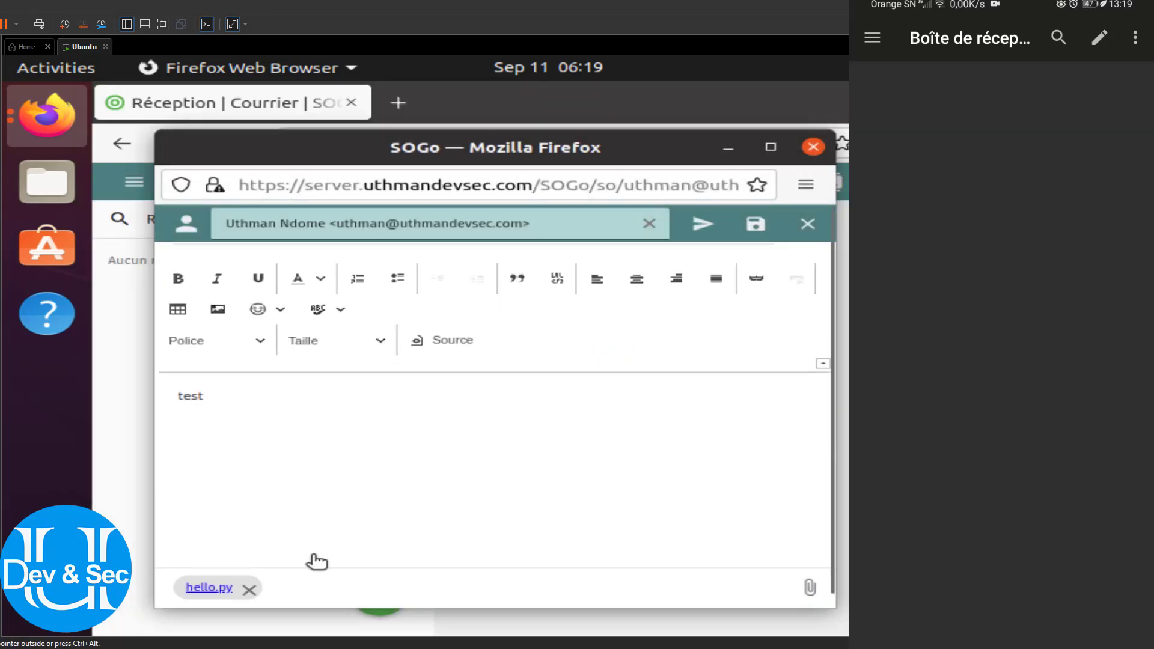
{"action": "scroll", "coordinate": [252, 511], "scroll_direction": "up", "scroll_amount": 1}
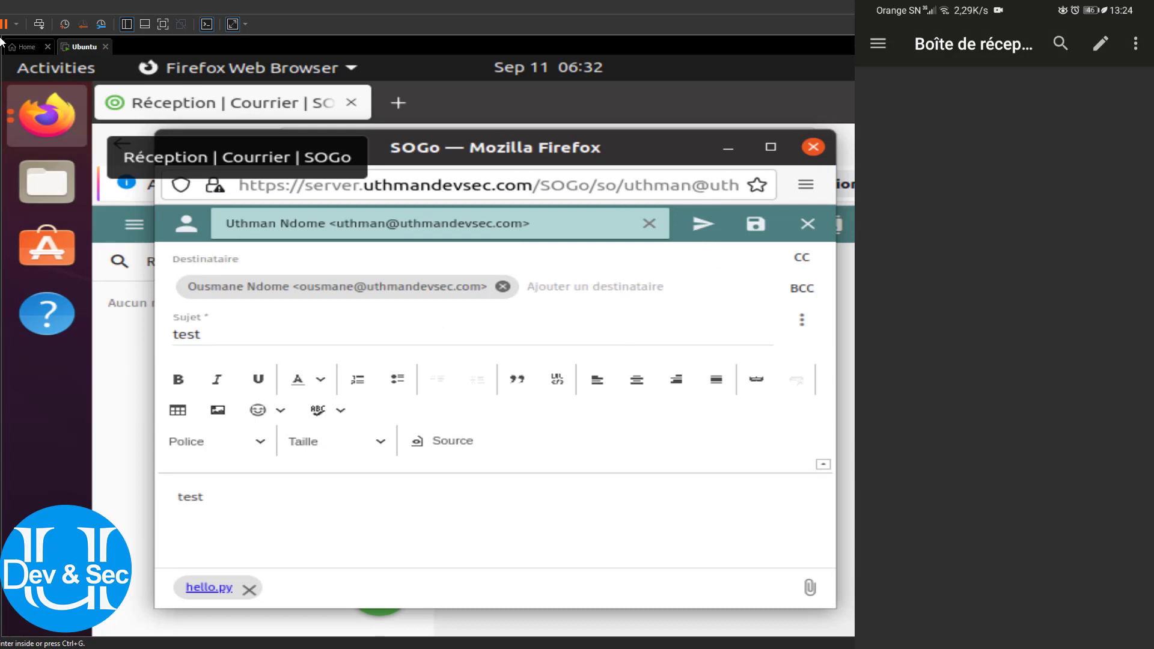
Send the message with hello.py, then open the 'Re: test' reply and highlight its closing text
{"action": "left_click", "coordinate": [705, 228]}
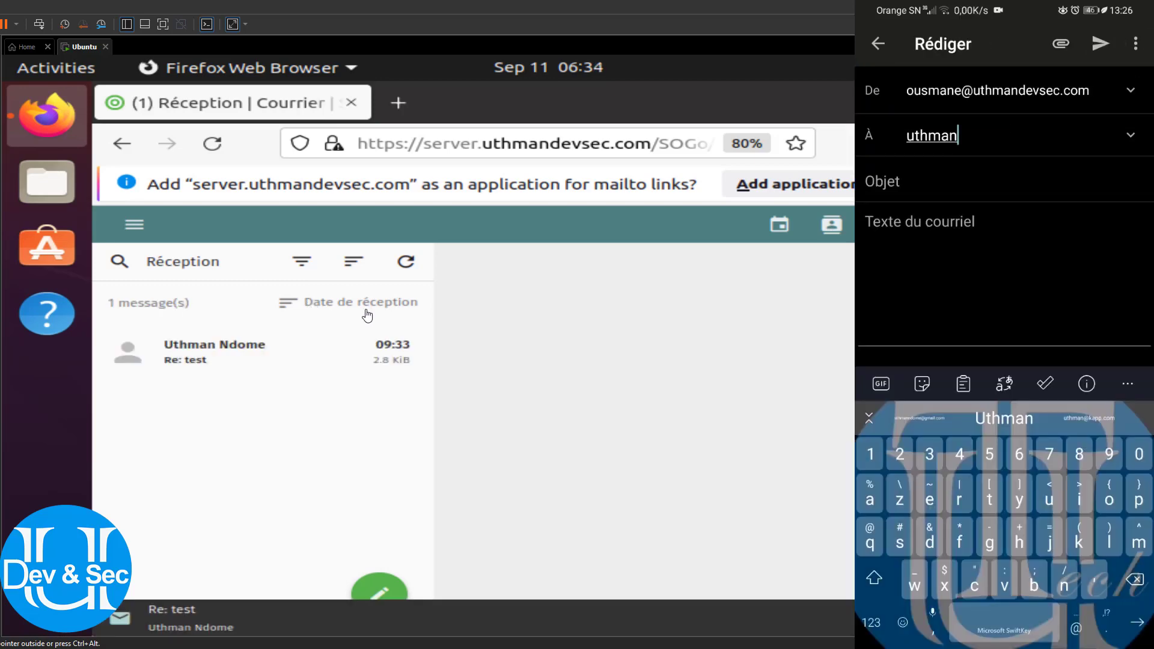
{"action": "left_click", "coordinate": [226, 365]}
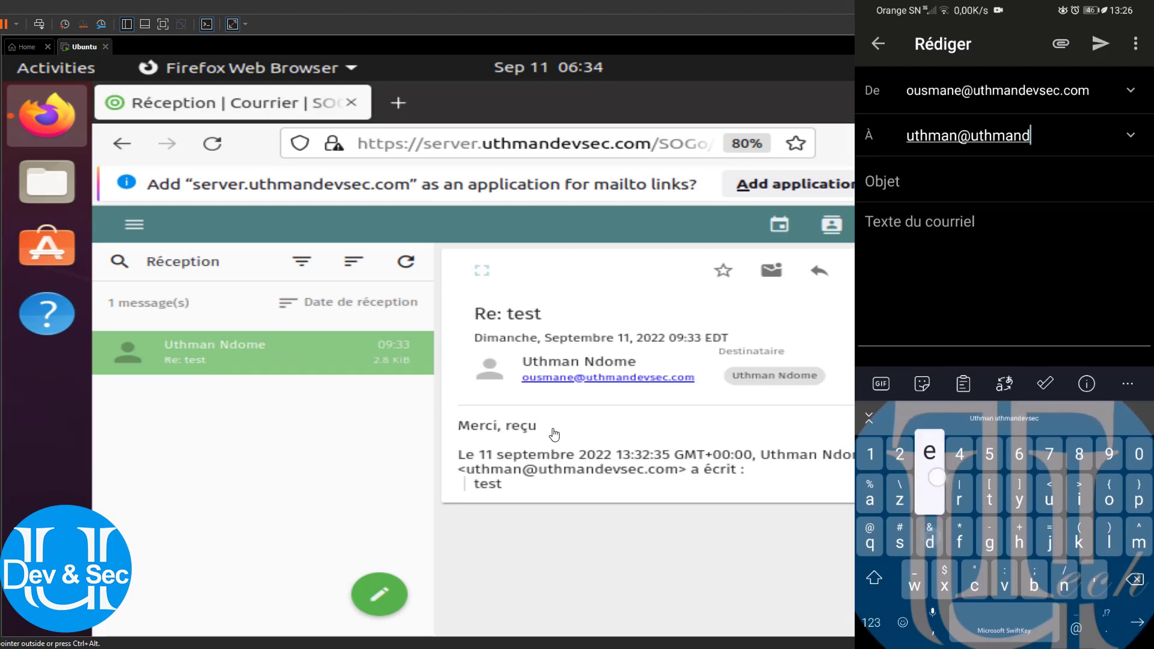
{"action": "left_click_drag", "start_coordinate": [542, 429], "coordinate": [458, 429]}
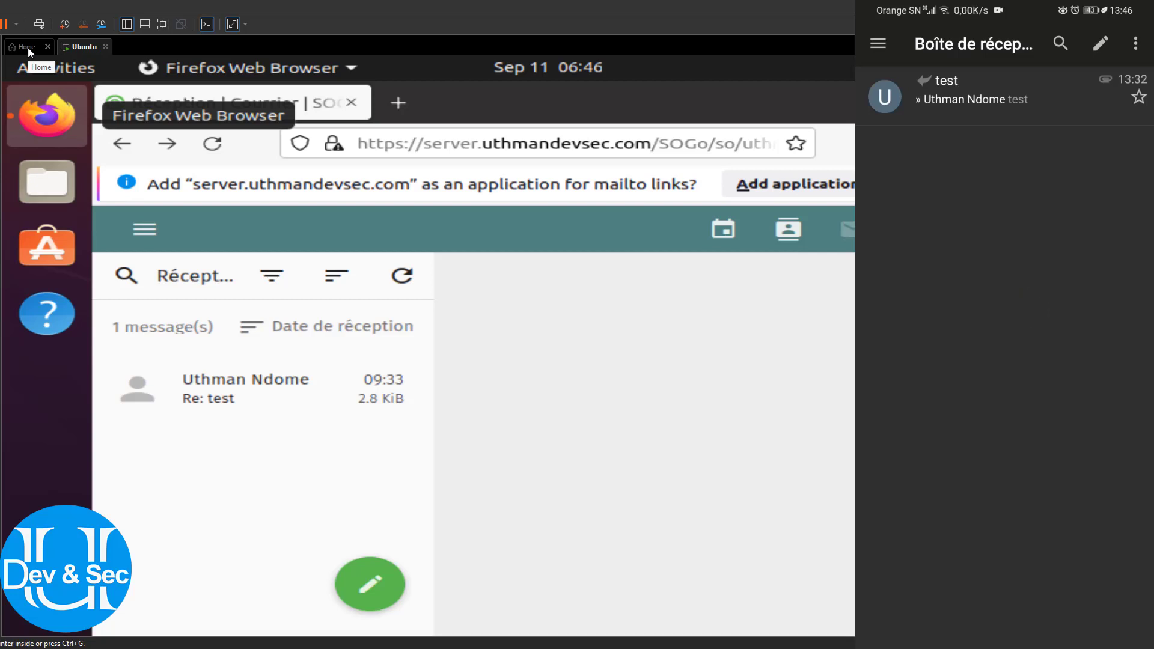
Start a new K-9 Mail message addressed to the other domain user's e-mail address
{"action": "left_click", "coordinate": [1101, 50]}
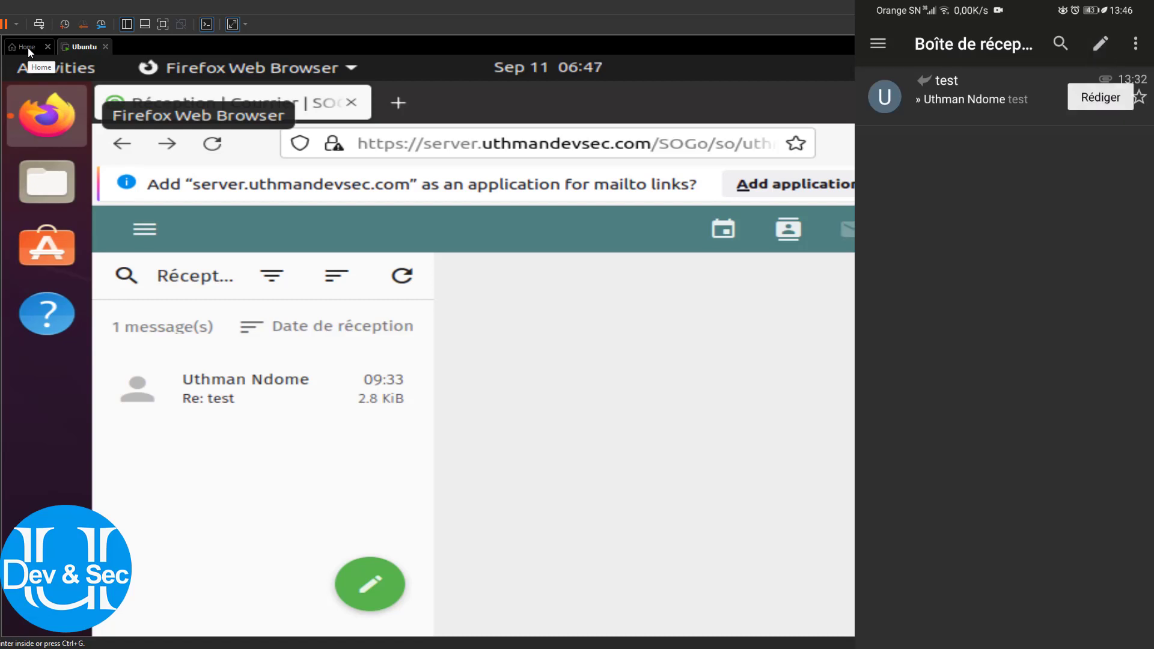
{"action": "left_click", "coordinate": [1108, 42]}
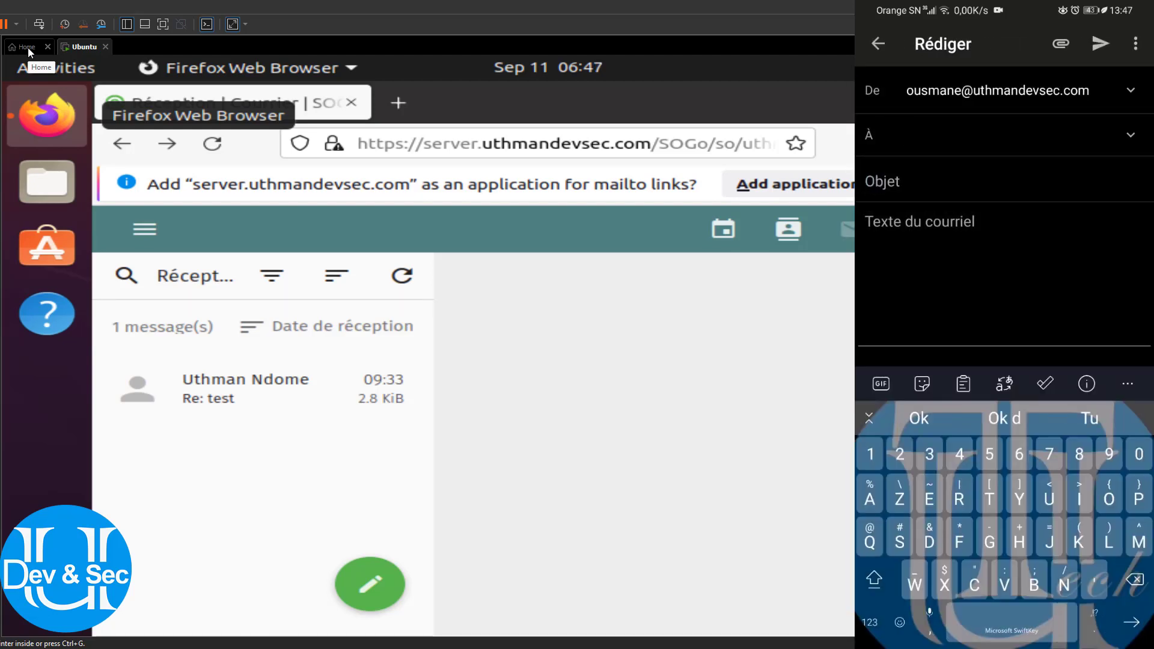
{"action": "type", "text": "uth"}
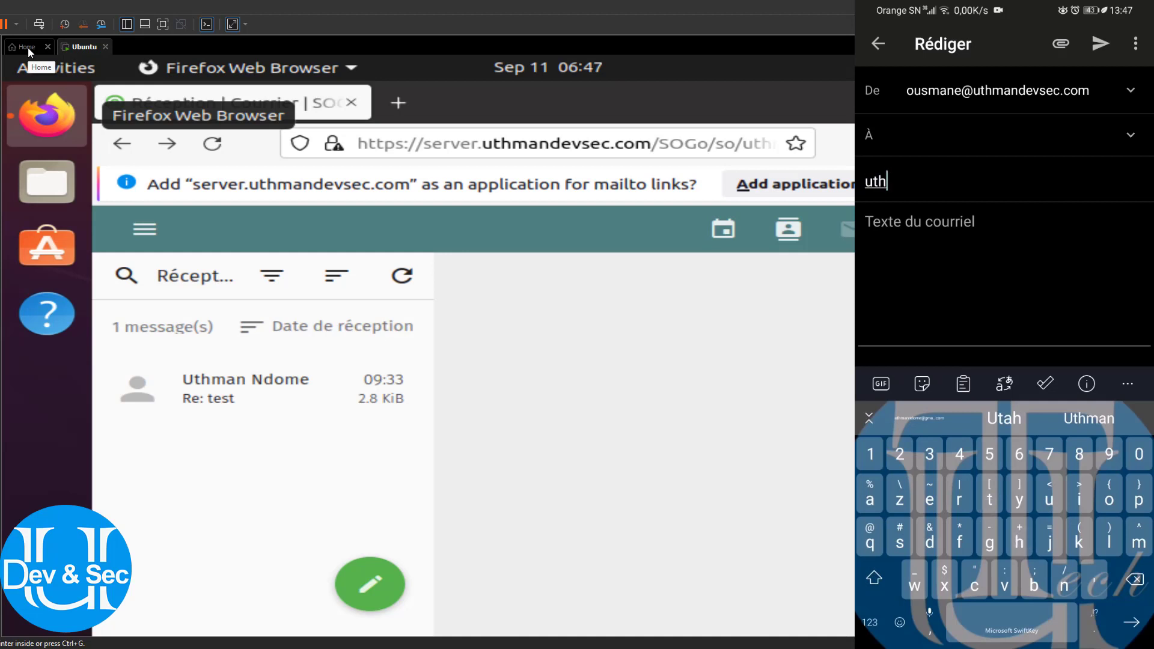
{"action": "type", "text": "m"}
{"action": "key", "text": "BackSpace"}
{"action": "key", "text": "BackSpace"}
{"action": "key", "text": "BackSpace"}
{"action": "key", "text": "BackSpace"}
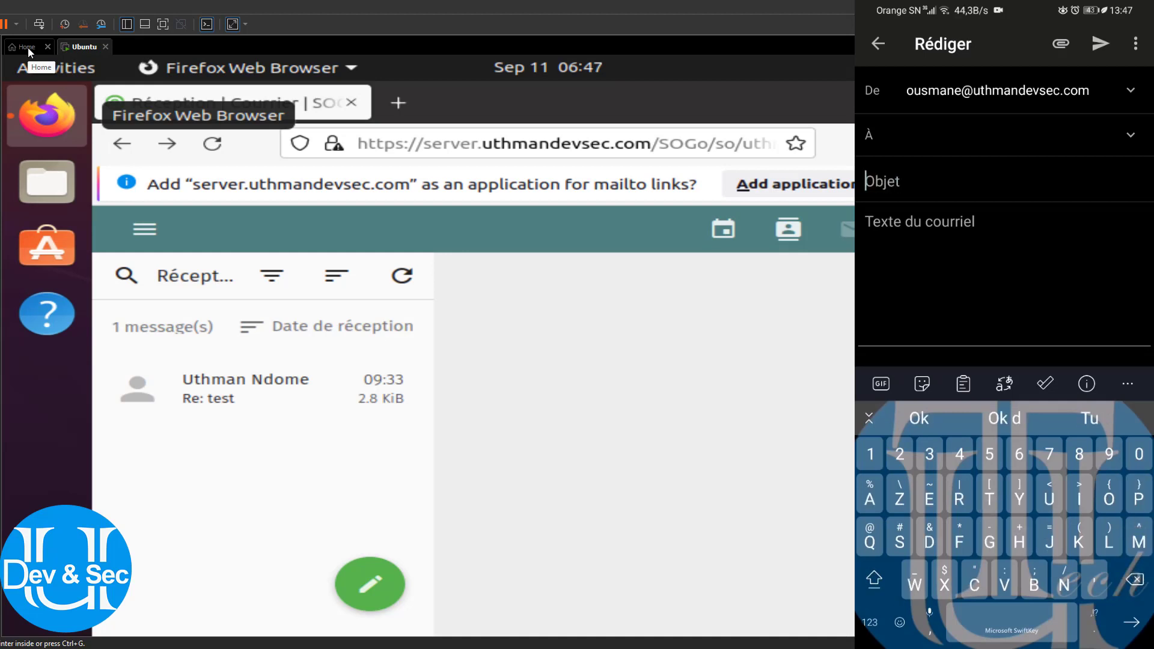
{"action": "left_click", "coordinate": [1027, 145]}
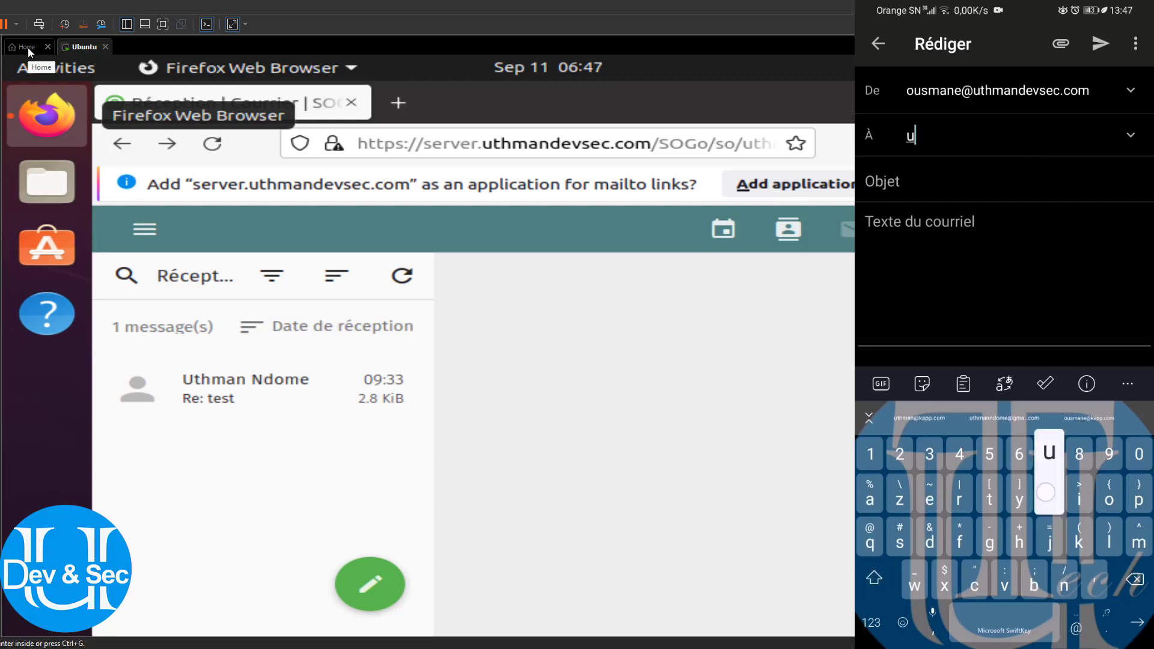
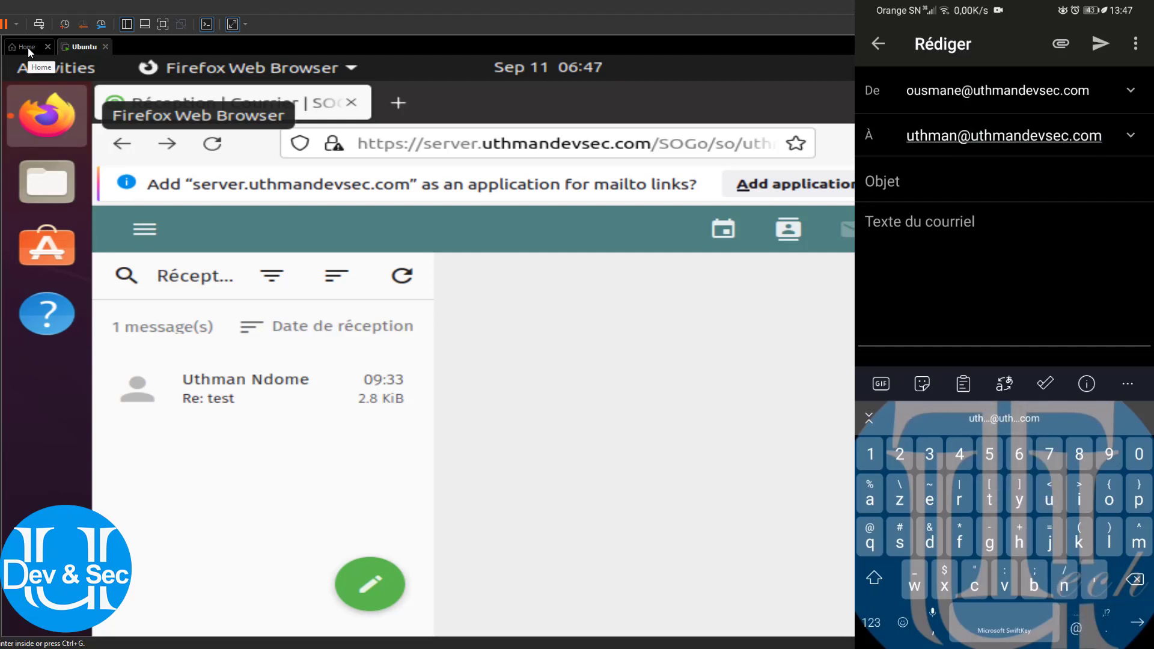
Set the subject to 'Remerciement' and begin typing the message body
{"action": "left_click", "coordinate": [912, 179]}
{"action": "type", "text": "Rem"}
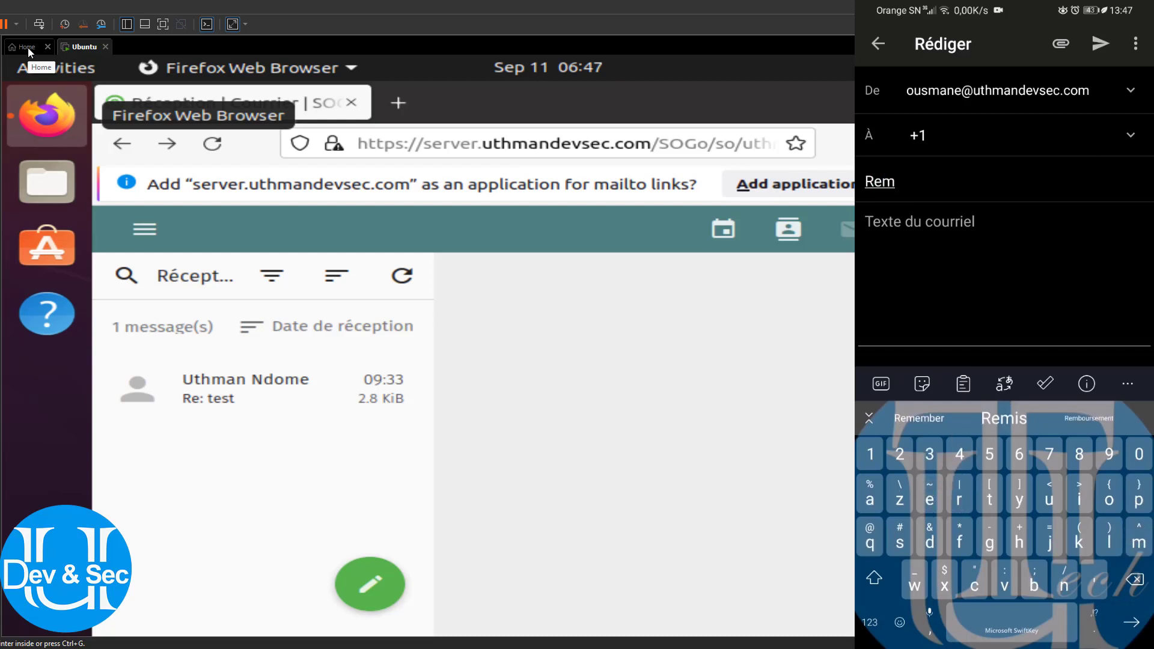
{"action": "type", "text": "ercie"}
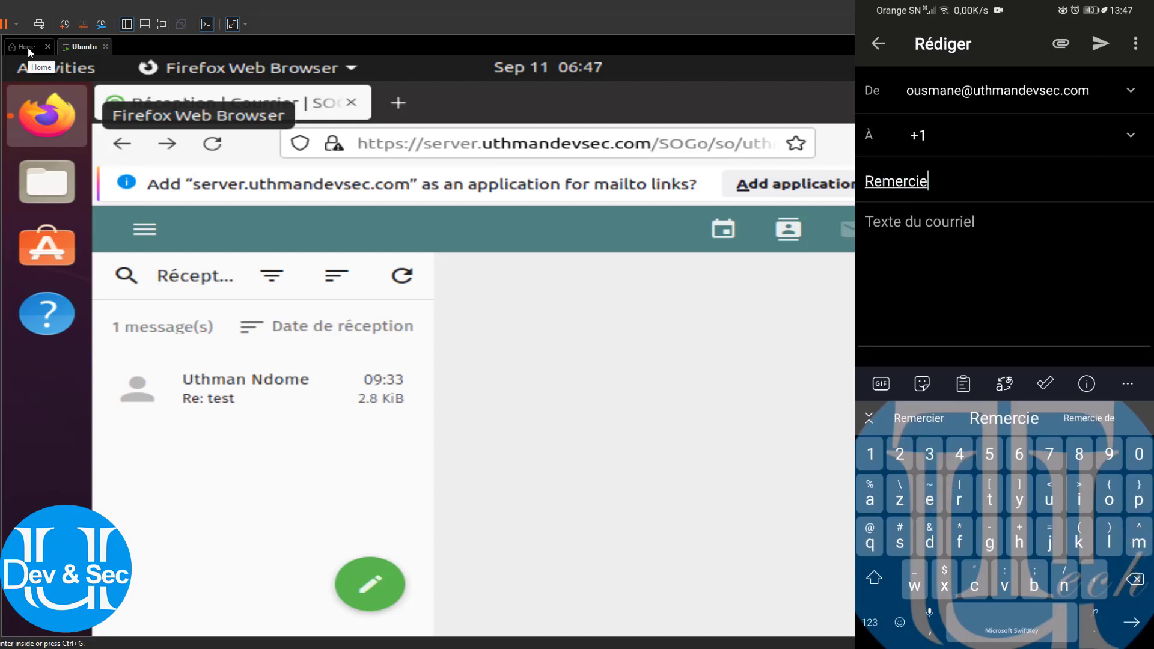
{"action": "type", "text": "m"}
{"action": "left_click", "coordinate": [919, 418]}
{"action": "key", "text": "BackSpace"}
{"action": "key", "text": "BackSpace"}
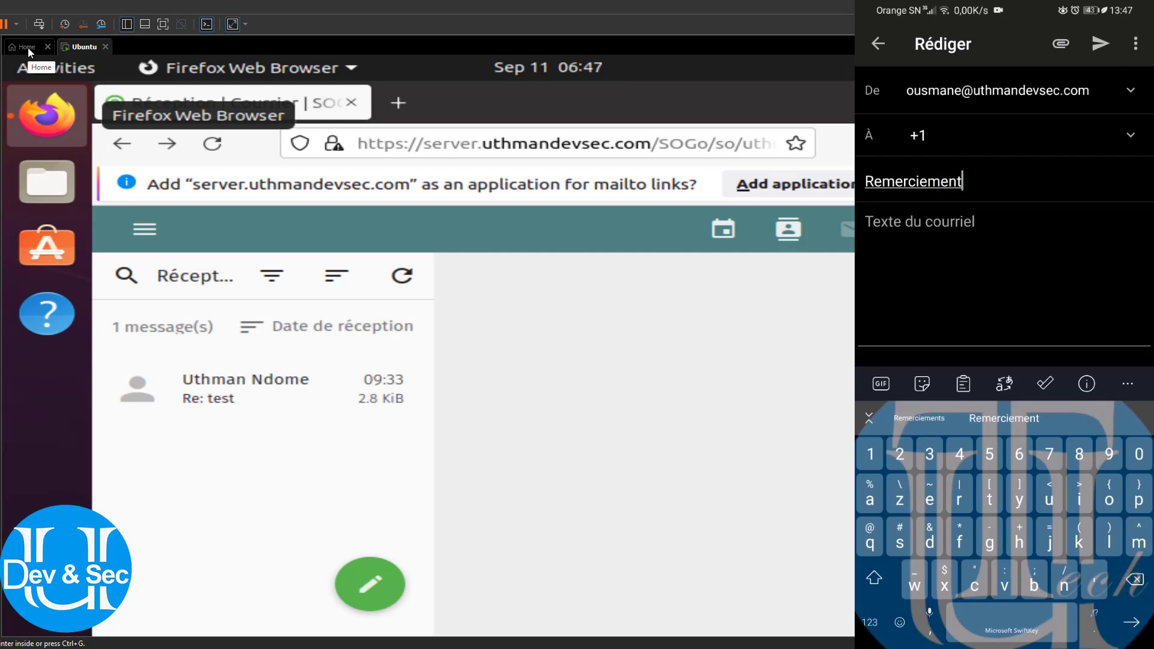
{"action": "left_click", "coordinate": [892, 244]}
{"action": "type", "text": "Gj"}
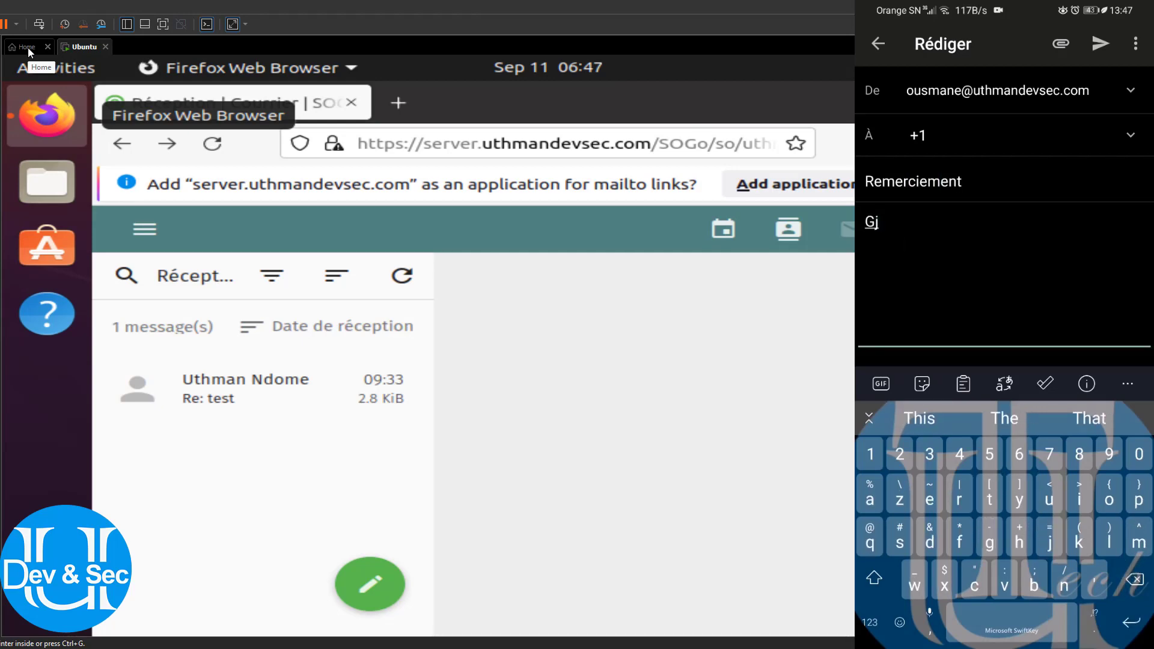
Attach converted-repérage 2mn .docx, filtering the file picker to Documents
{"action": "left_click", "coordinate": [1061, 43]}
{"action": "left_click", "coordinate": [946, 354]}
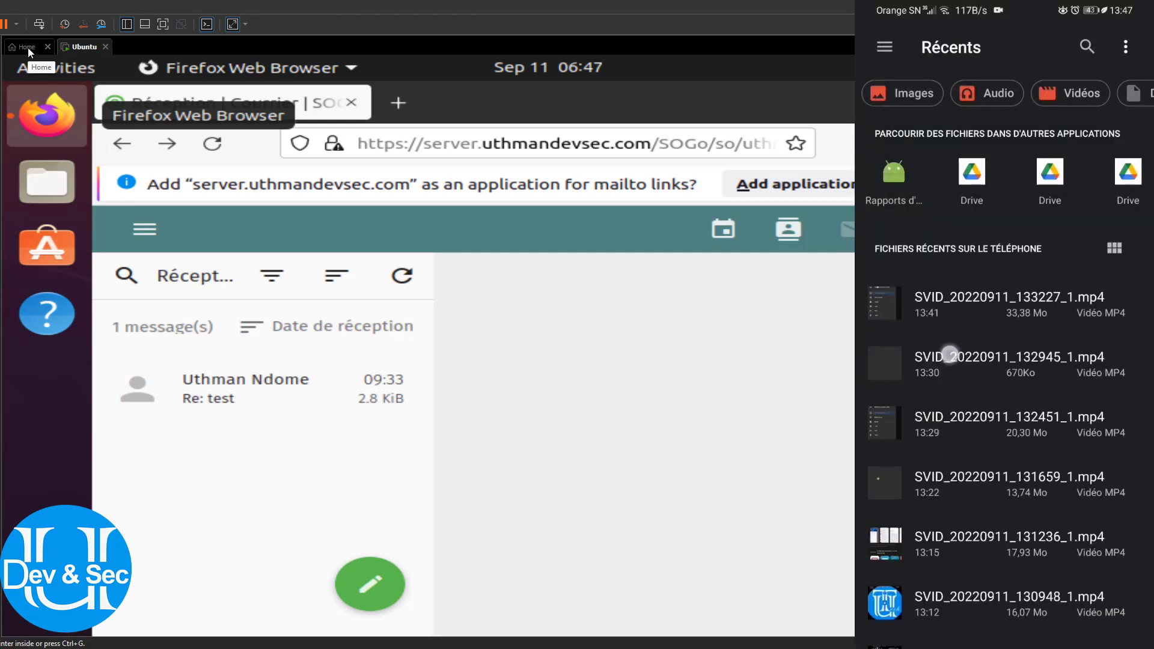
{"action": "left_click", "coordinate": [1062, 43]}
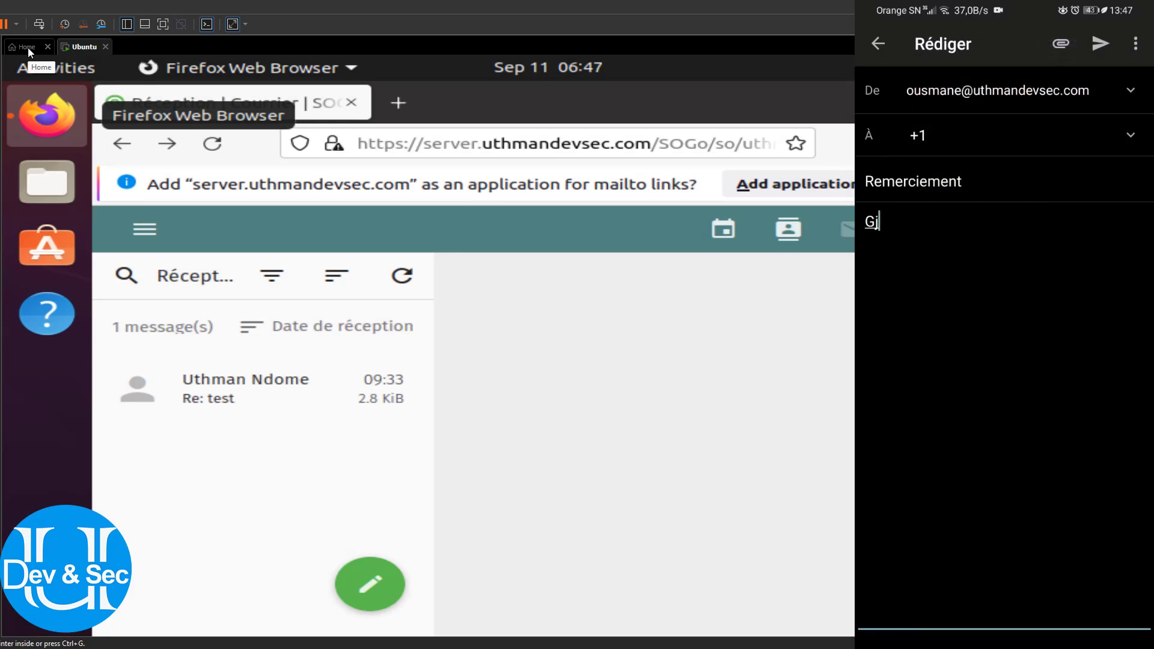
{"action": "scroll", "coordinate": [930, 286], "scroll_direction": "down", "scroll_amount": 10}
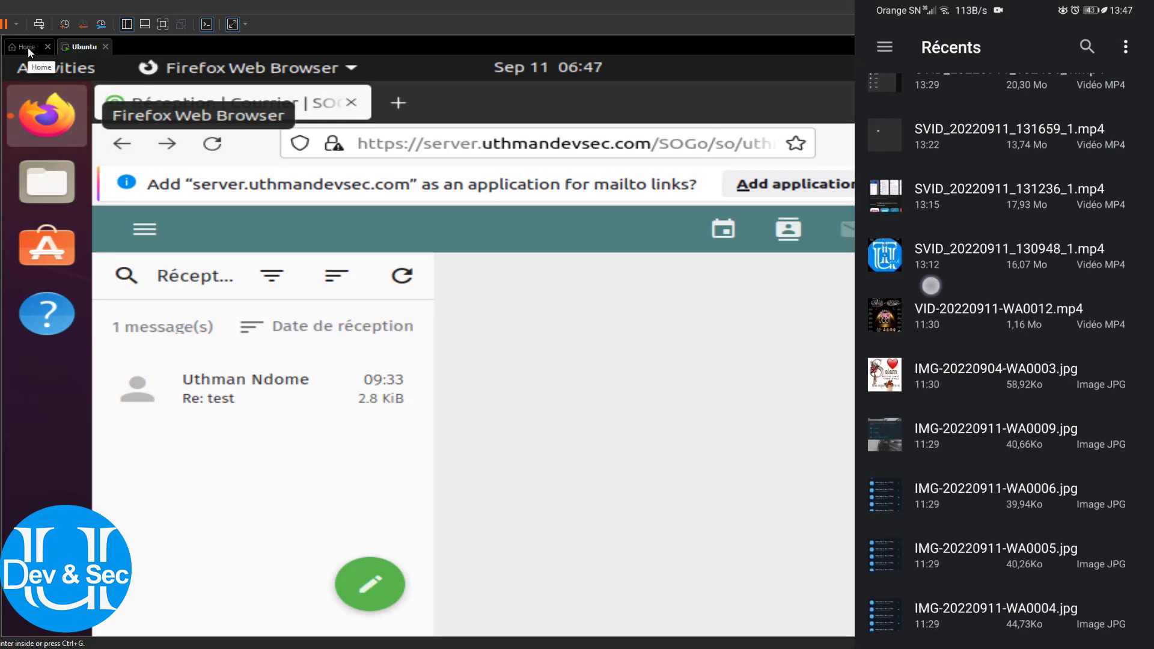
{"action": "scroll", "coordinate": [928, 363], "scroll_direction": "up", "scroll_amount": 10}
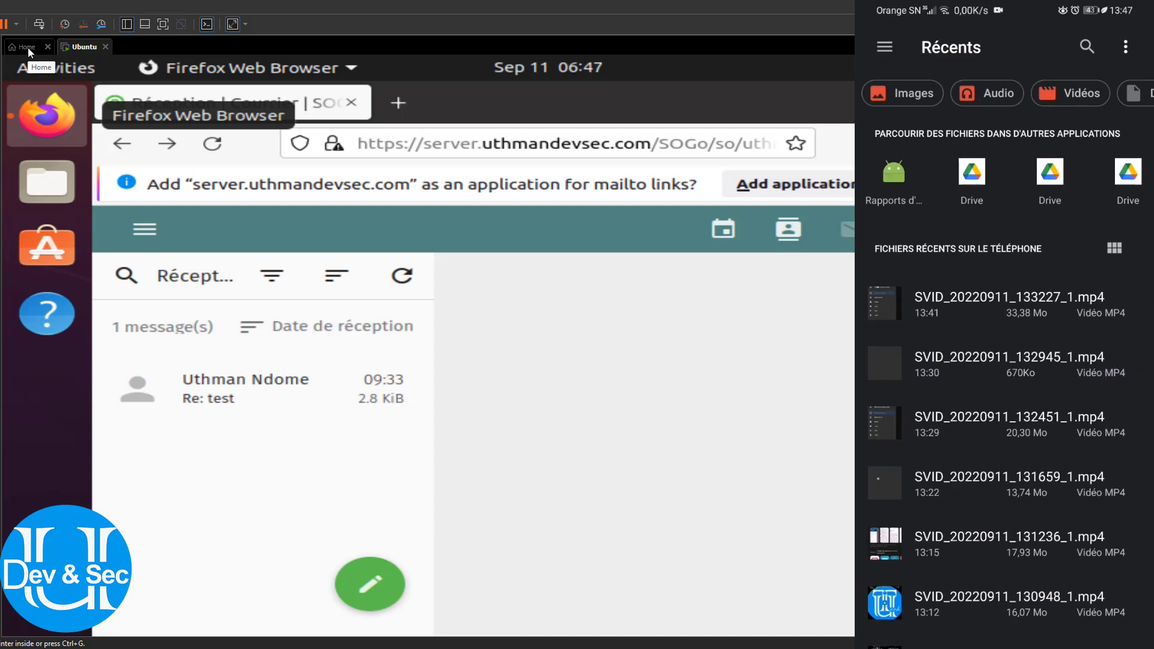
{"action": "scroll", "coordinate": [1004, 93], "scroll_direction": "right", "scroll_amount": 3}
{"action": "left_click", "coordinate": [1082, 93]}
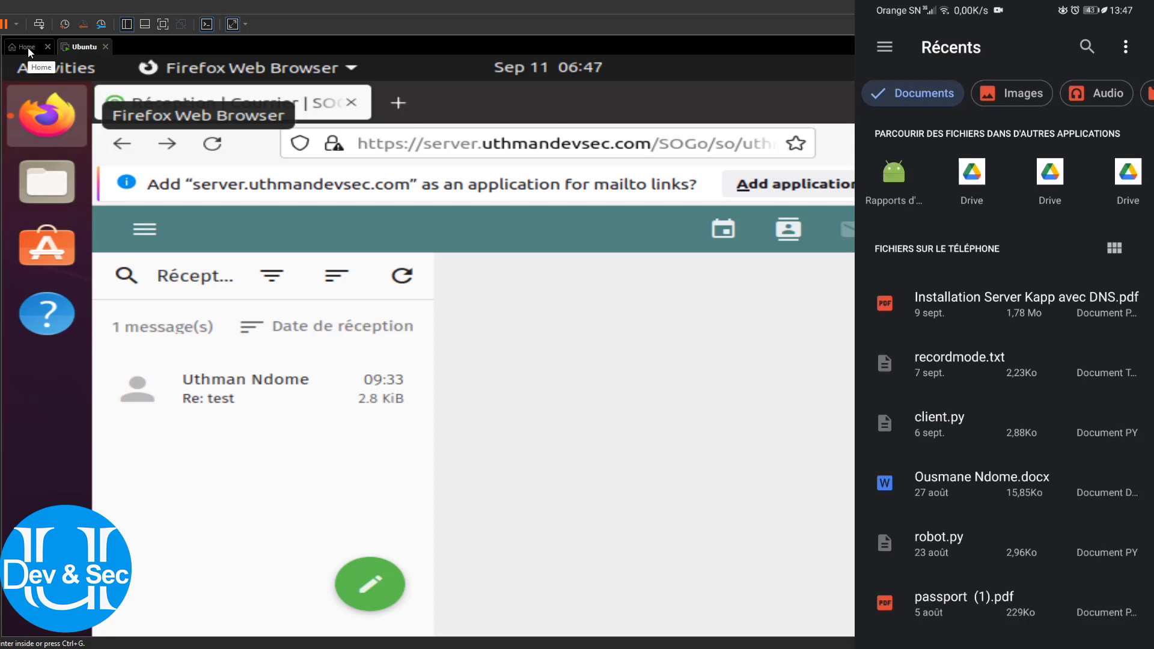
{"action": "scroll", "coordinate": [1004, 360], "scroll_direction": "down", "scroll_amount": 5}
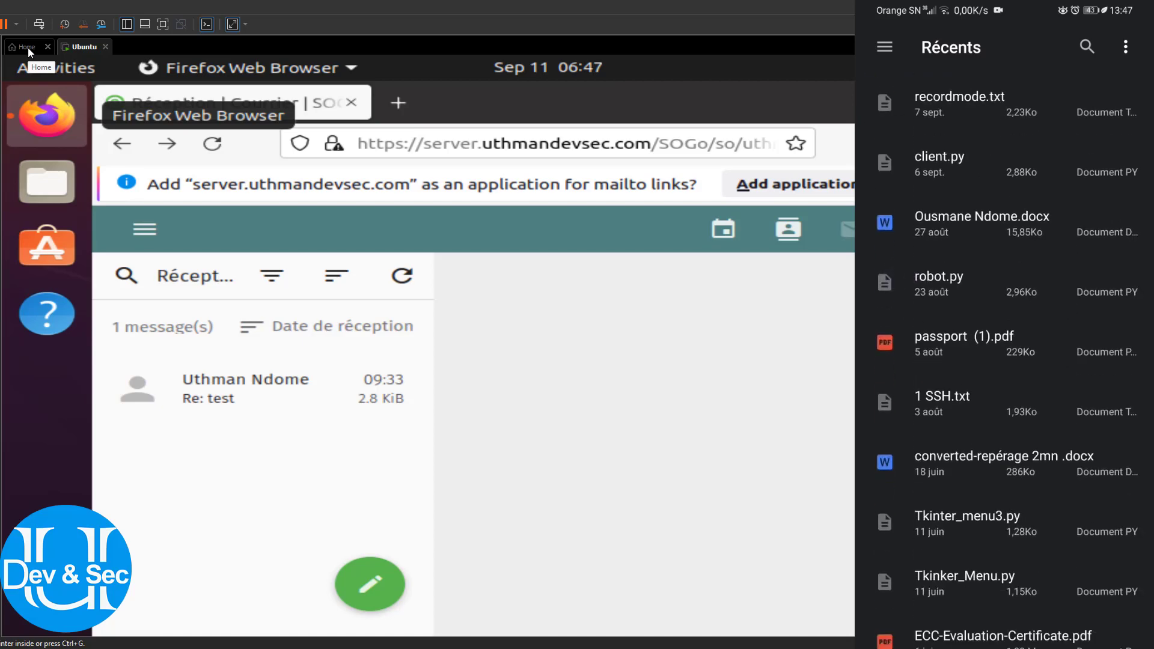
{"action": "left_click", "coordinate": [983, 454]}
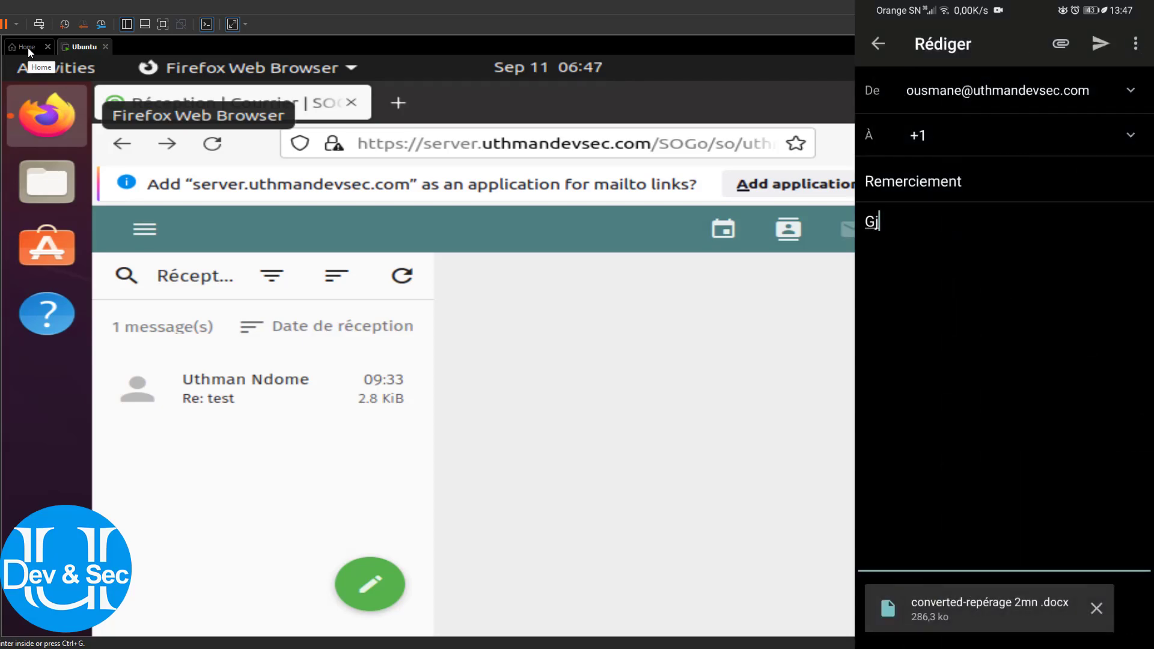